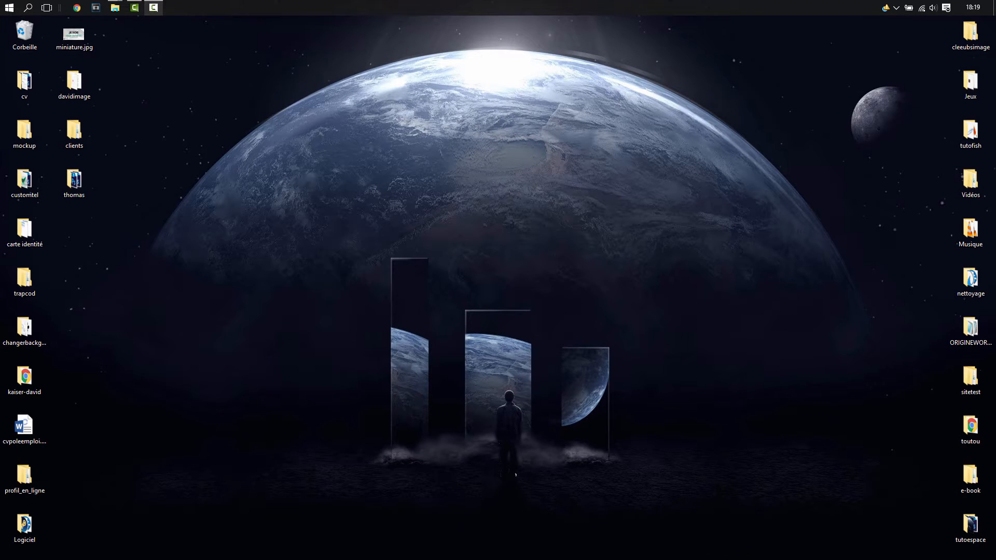
- Launch Adobe Photoshop and start a new document based on the Background 4K preset
mouse_move(307, 532)
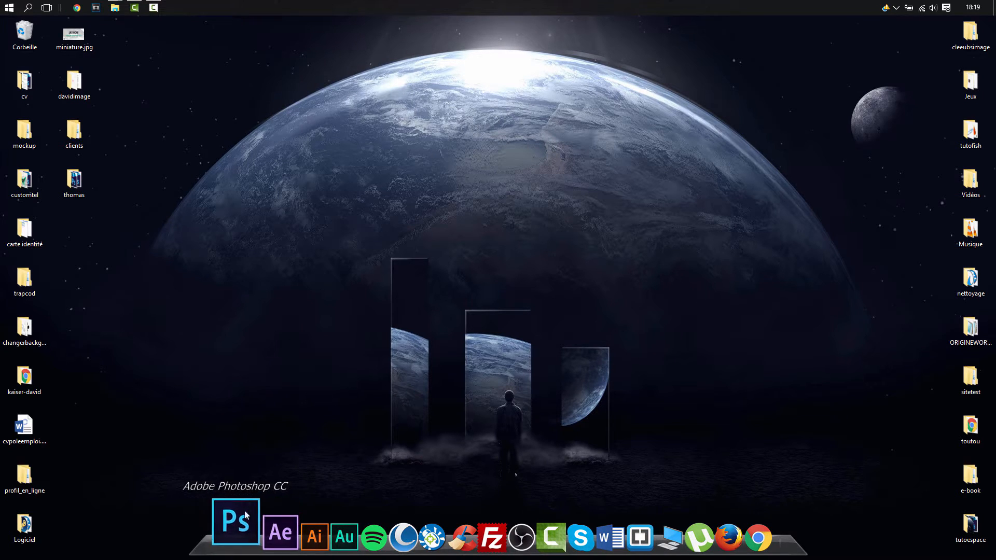
left_click(246, 519)
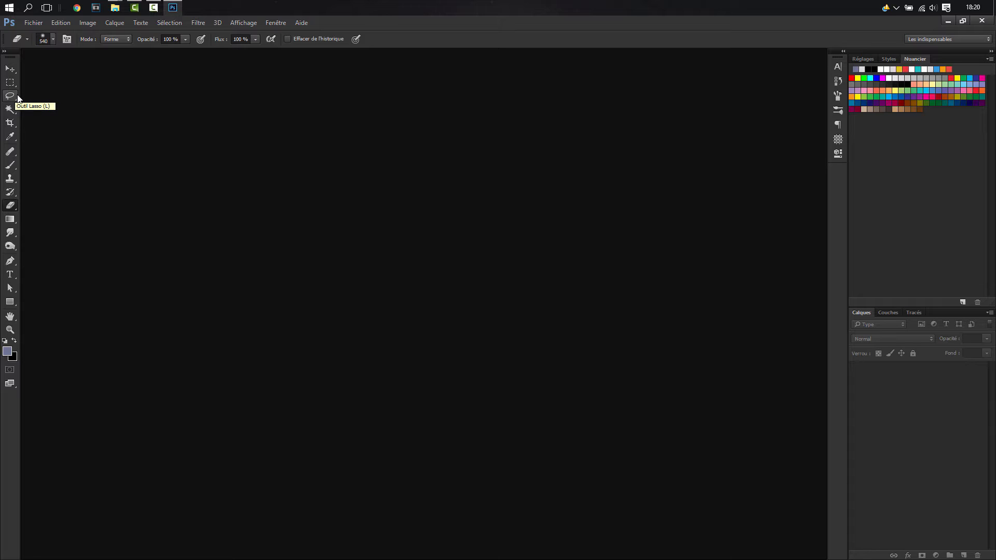
left_click(34, 23)
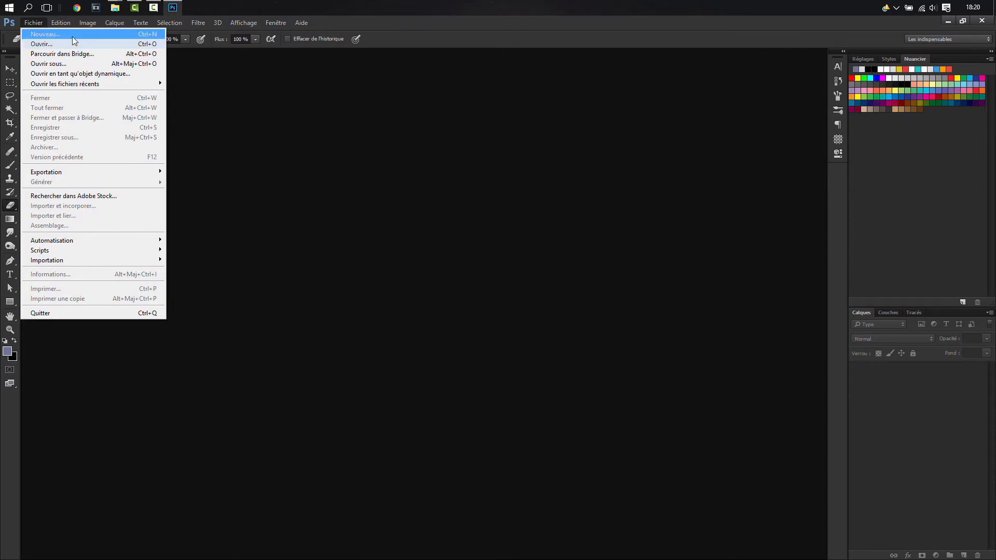
left_click(73, 41)
left_click(457, 157)
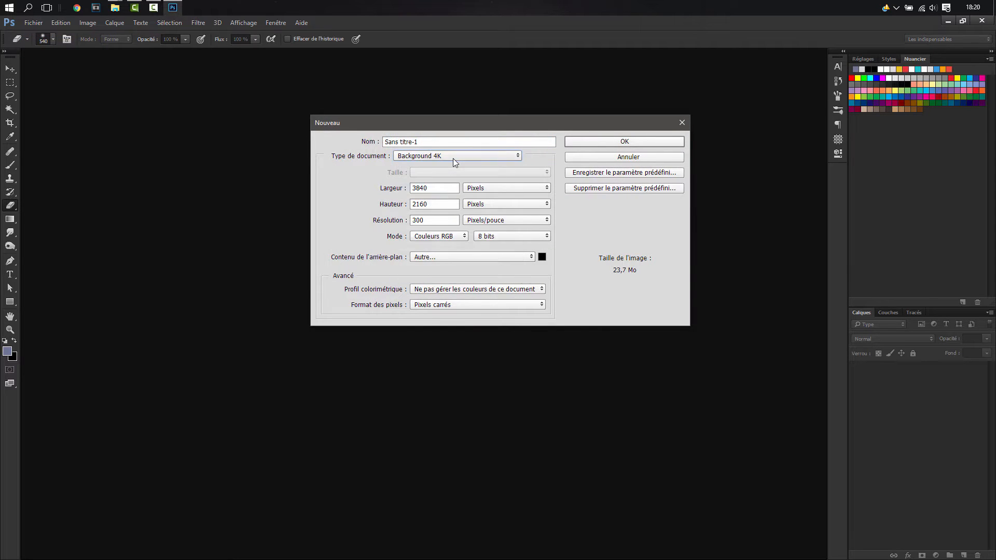
left_click(453, 157)
- Create the document at 3840 × 2160 pixels, 300 pixels per inch, RGB 8-bit, with a black background
left_click(429, 191)
double_click(427, 189)
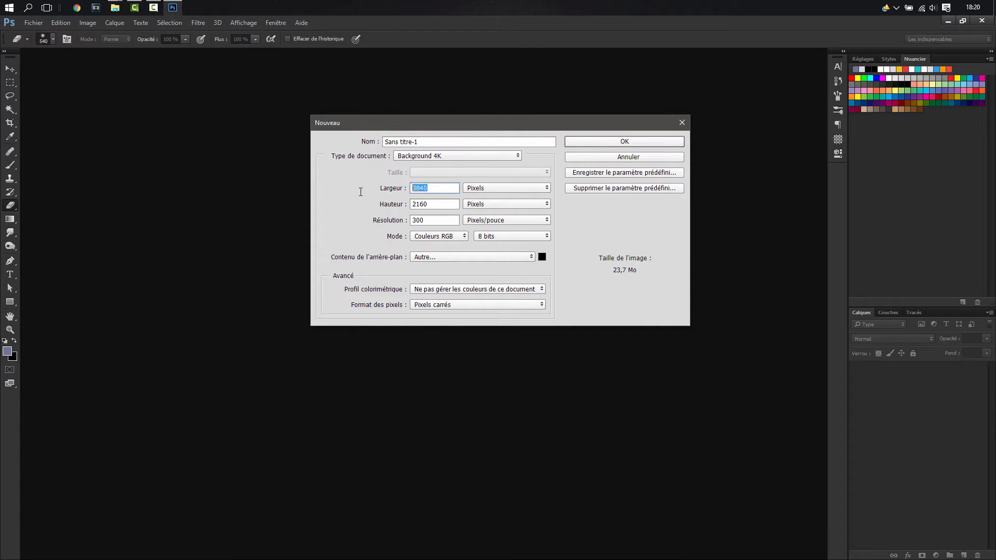
double_click(434, 204)
double_click(434, 220)
left_click(542, 257)
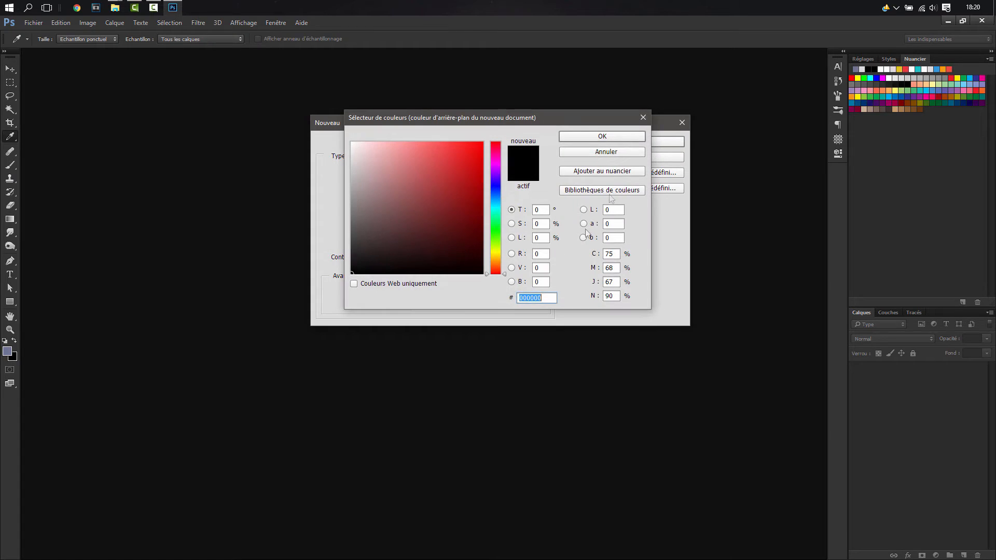
left_click(601, 153)
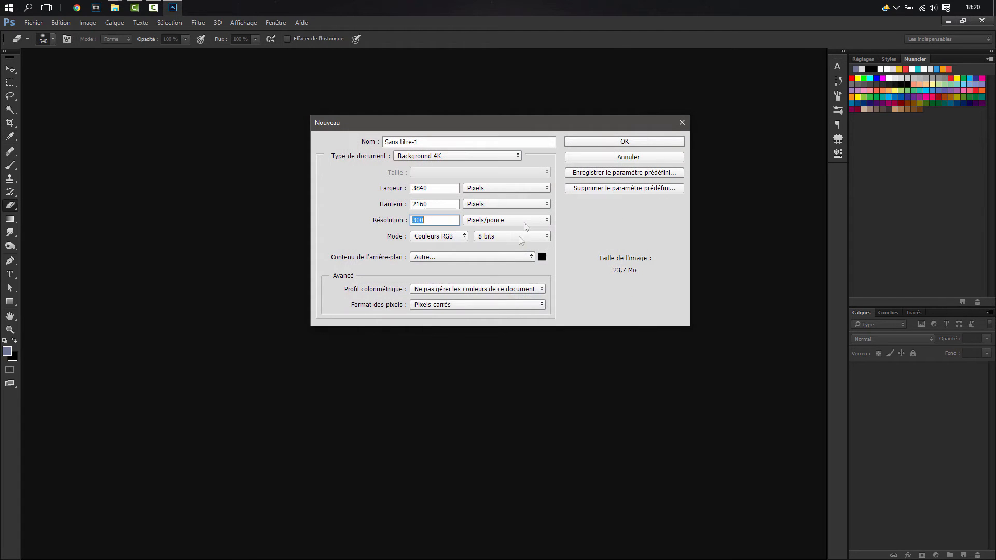
left_click(542, 257)
left_click(584, 138)
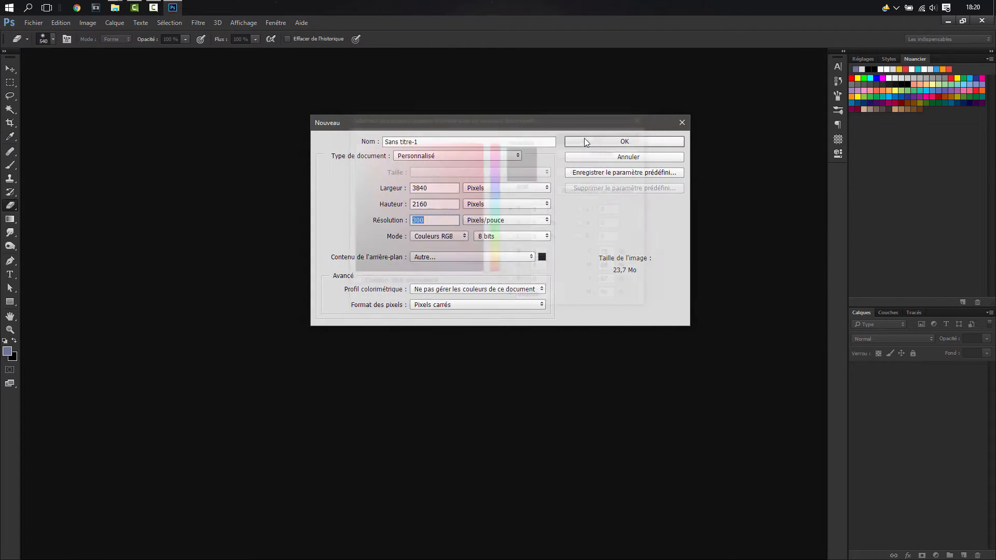
left_click(574, 141)
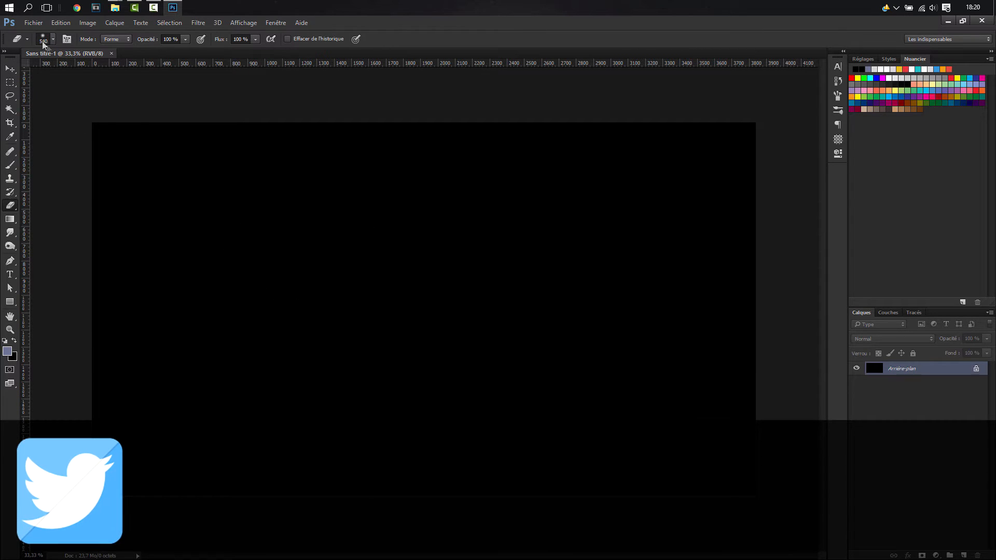
- Place Stars.jpg from the ressource-vision-lointaine folder as a linked image
left_click(33, 23)
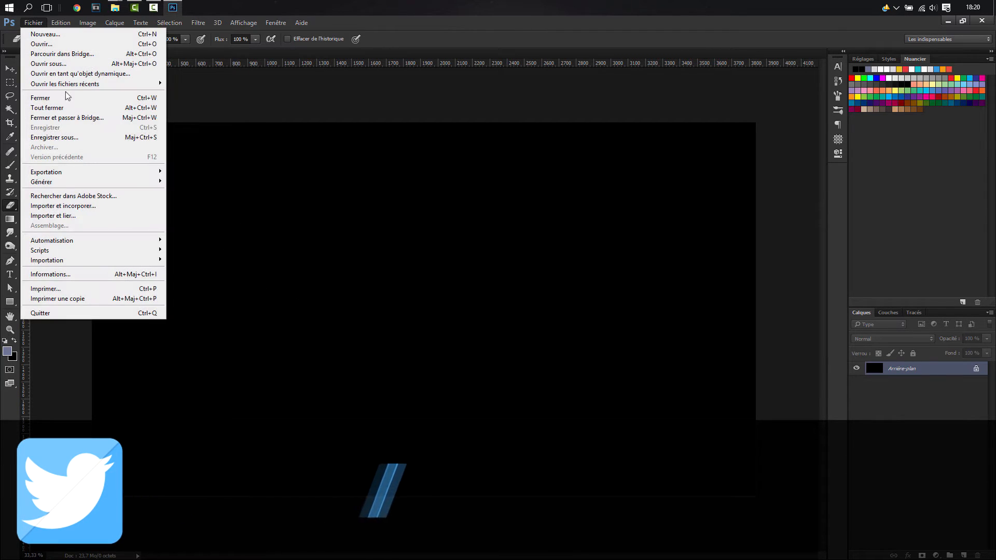
left_click(67, 215)
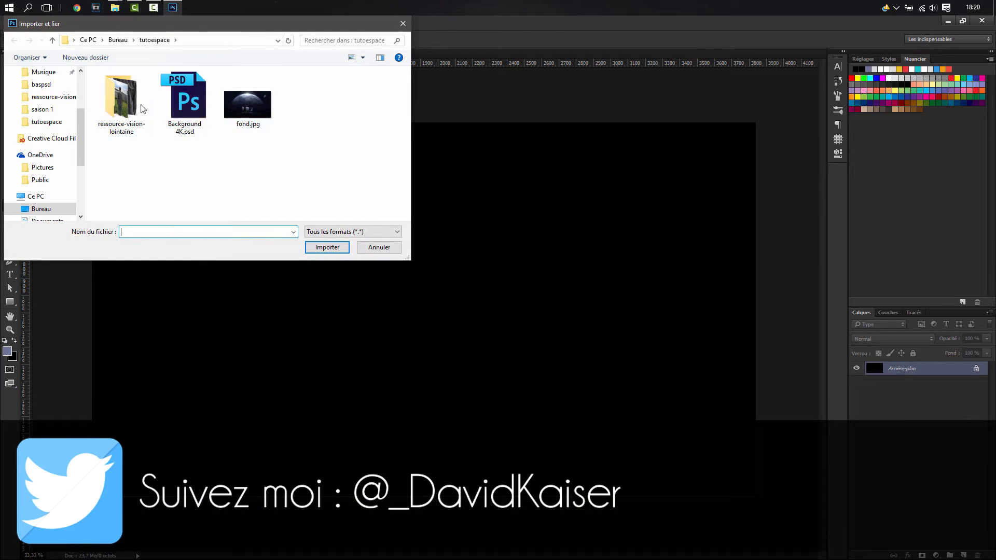
left_click(196, 189)
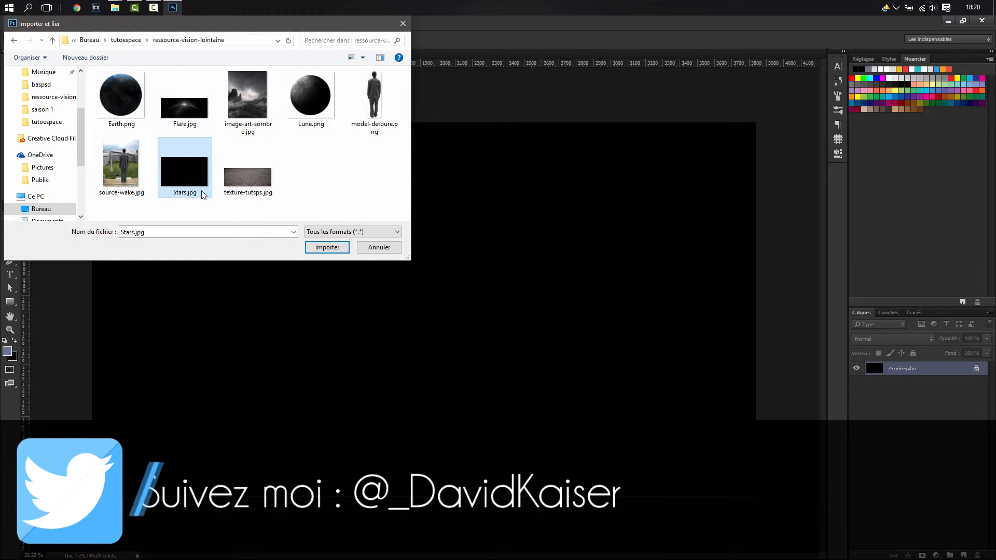
left_click(323, 249)
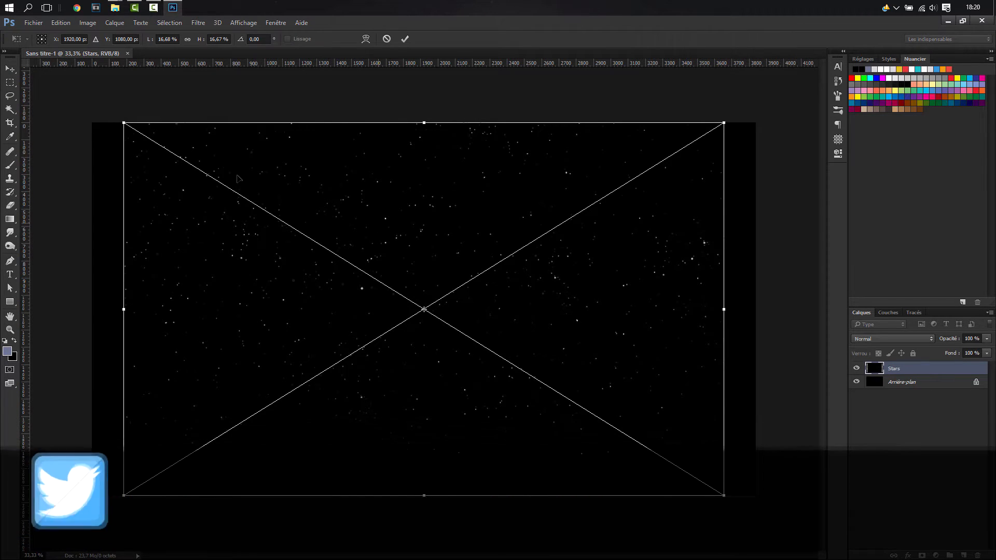
- Scale the placed star image to about 18.5% so it covers the whole canvas, and commit the placement
left_click_drag(124, 123, 90, 102)
left_click_drag(727, 102, 764, 95)
left_click_drag(660, 227, 656, 238)
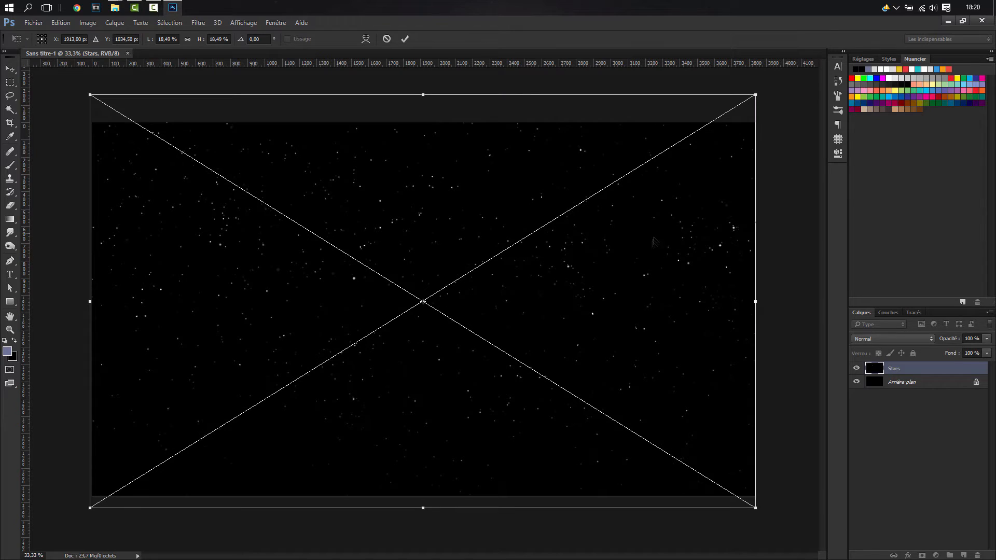
key("e")
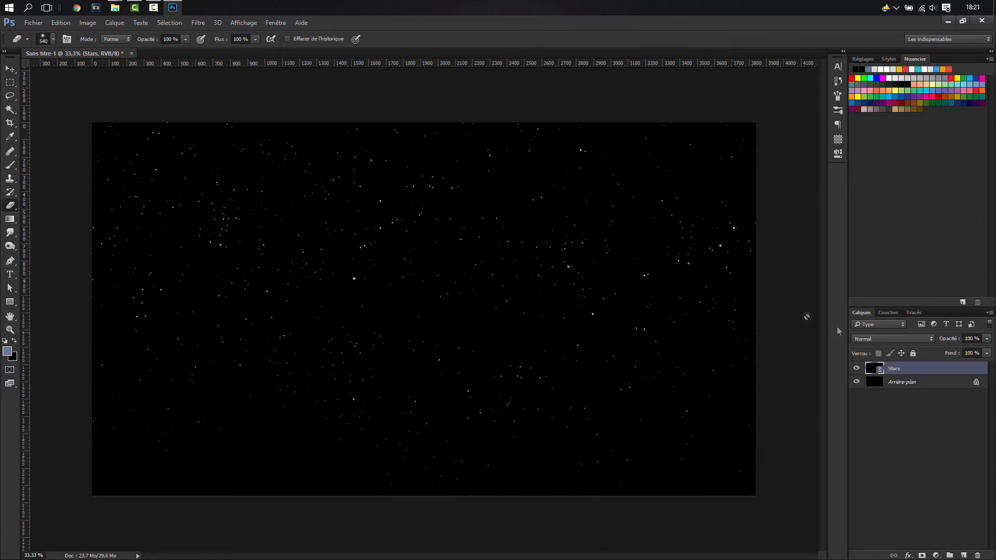
- Set the Stars layer's opacity to 50%
left_click(968, 339)
type("50")
key("Return")
- Place Earth.png as a linked image above the Stars layer
left_click(33, 22)
left_click(85, 215)
left_click(133, 109)
left_click(327, 247)
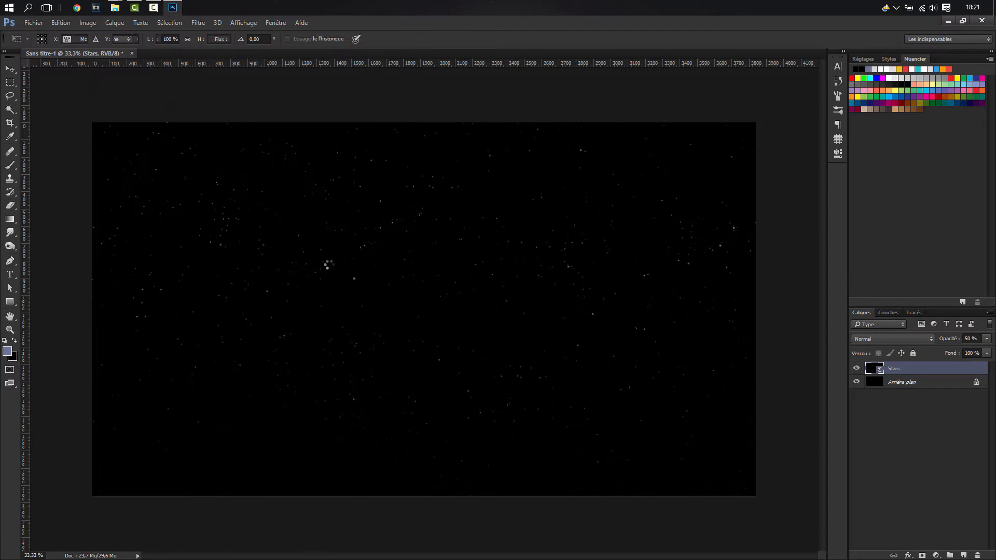
- Scale the Earth to about 24.4%, centre it horizontally with its lower part beyond the canvas's bottom edge, and commit the placement
left_click_drag(234, 122, 213, 102)
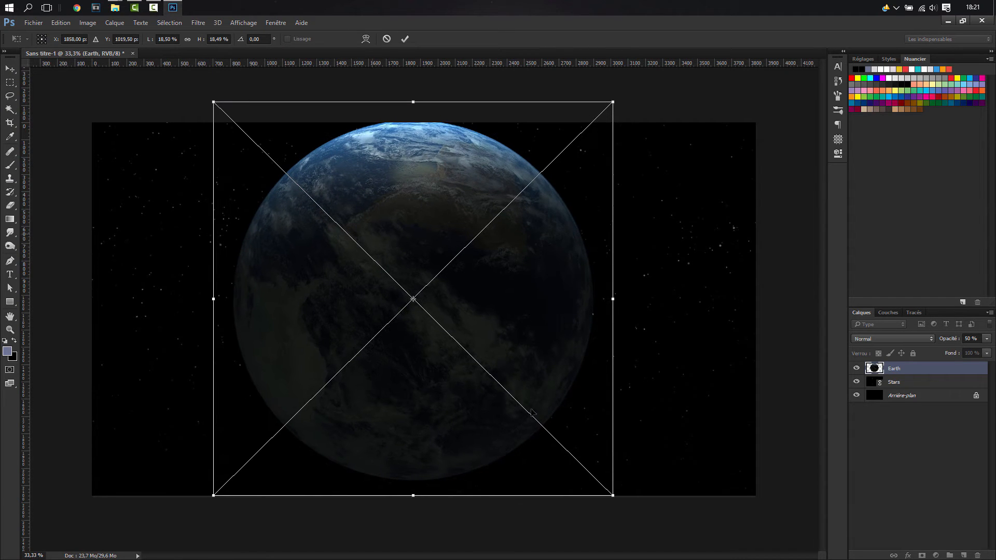
left_click_drag(614, 496, 718, 559)
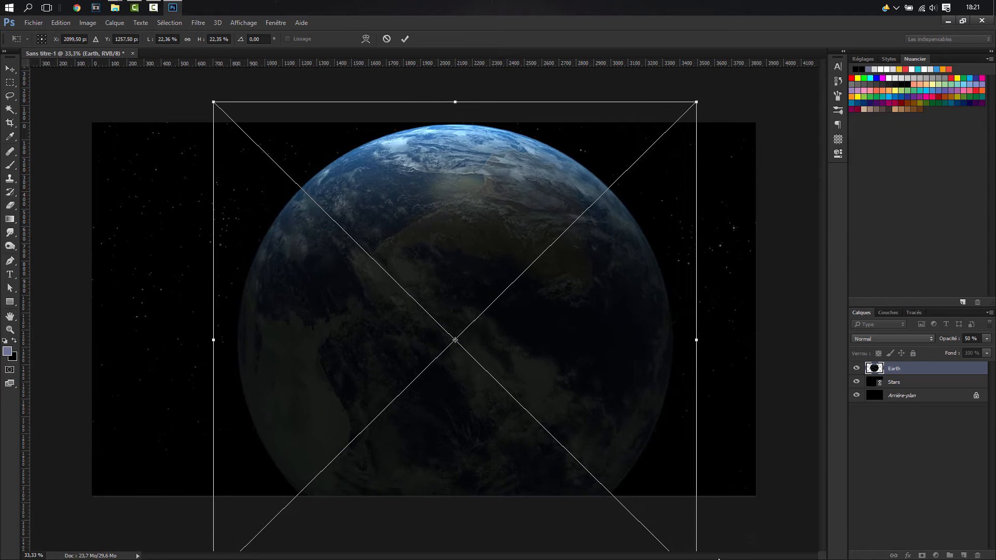
left_click_drag(191, 87, 191, 85)
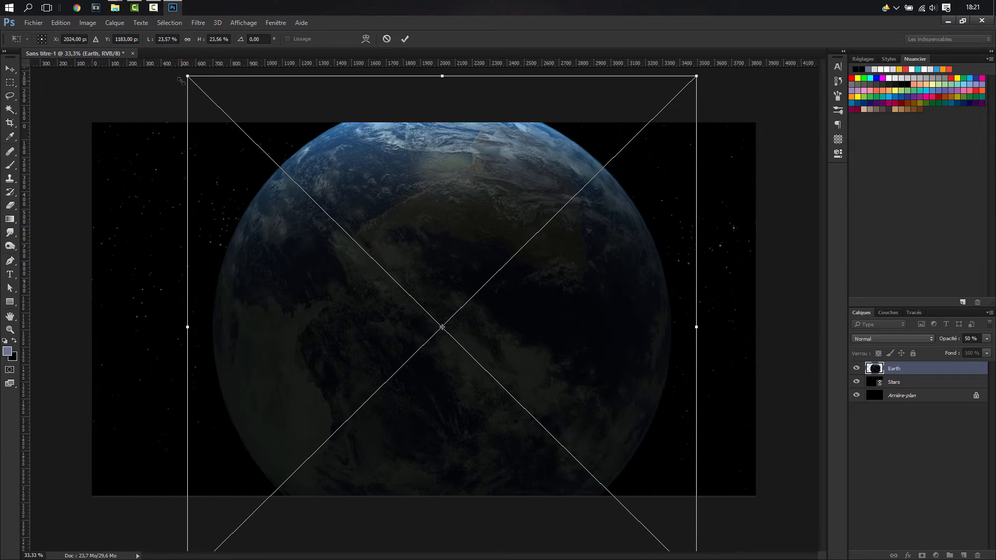
key("ctrl+minus")
left_click_drag(248, 133, 233, 120)
left_click_drag(431, 225, 409, 271)
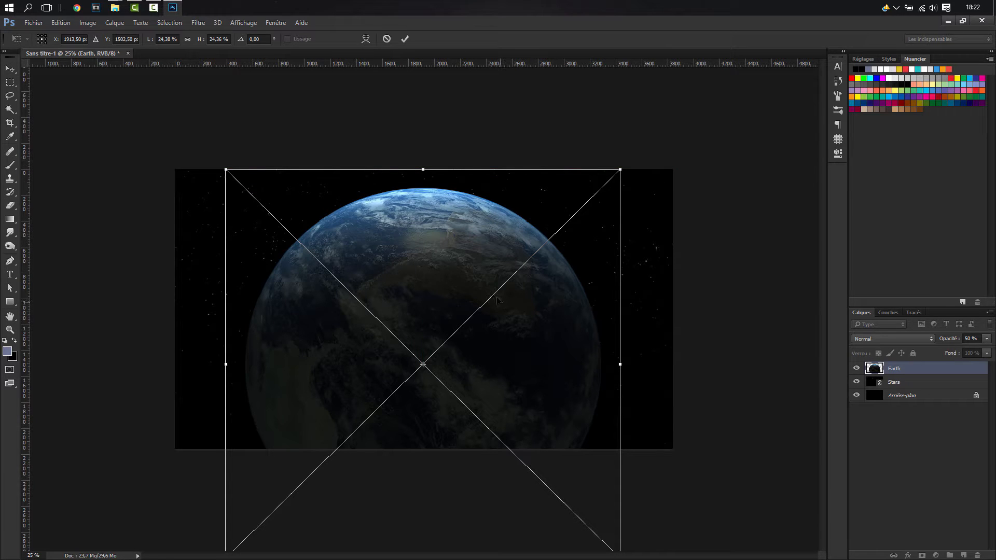
left_click_drag(473, 261, 468, 275)
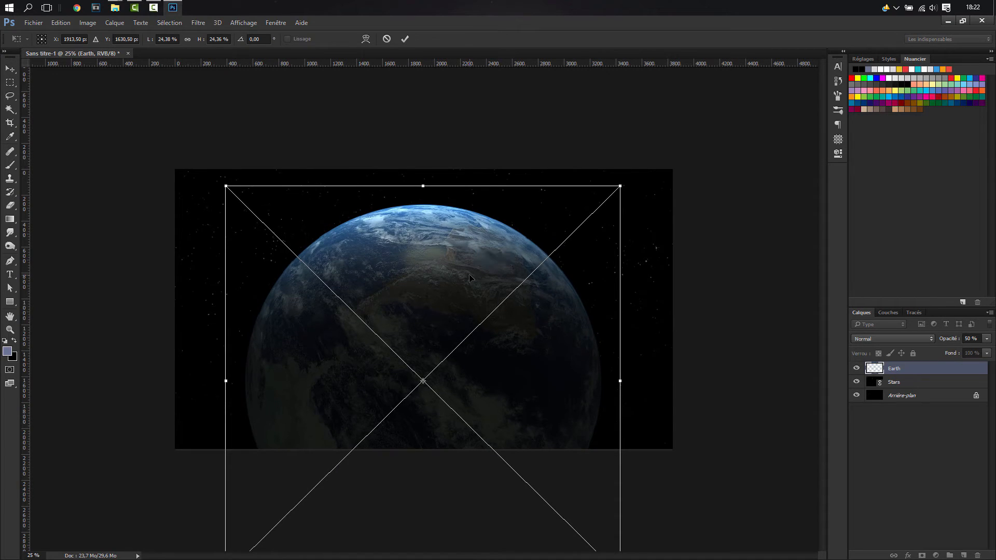
key("e")
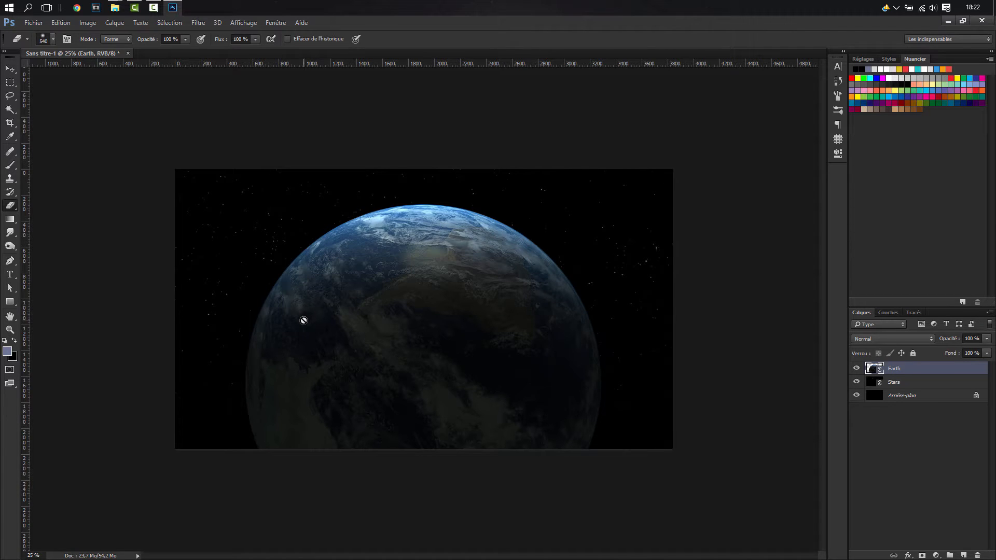
- Create a new layer above Earth and clip it to the Earth layer
key("ctrl+shift+n")
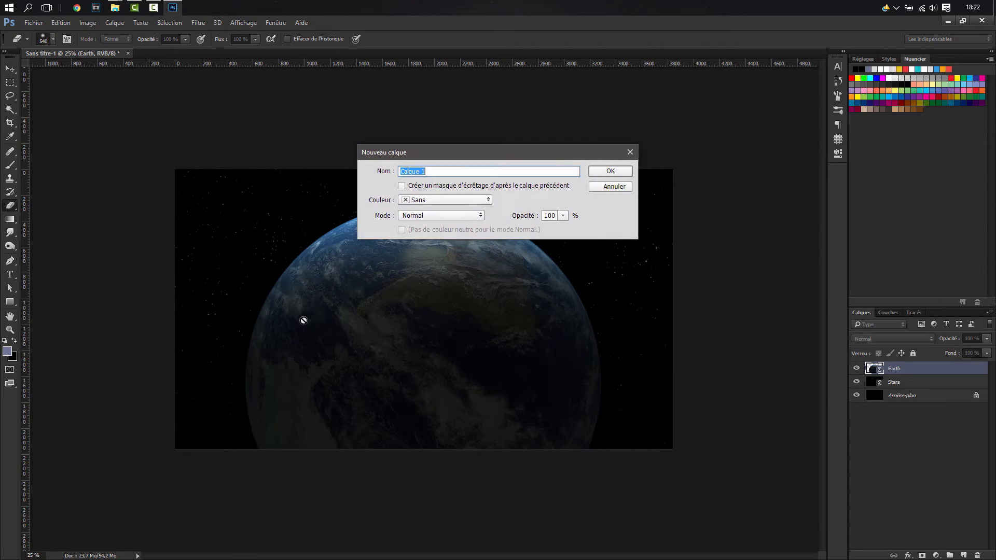
key("Return")
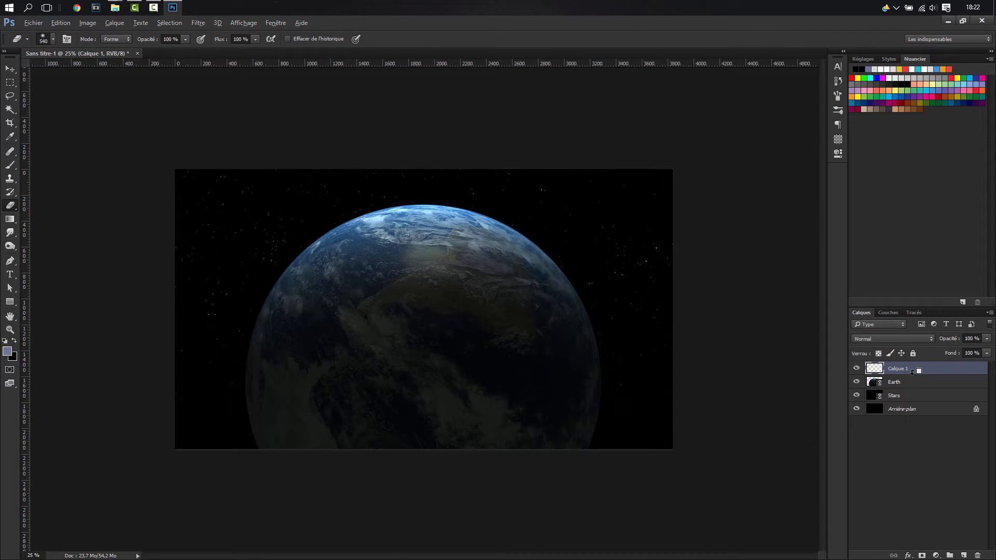
left_click(912, 371, "alt")
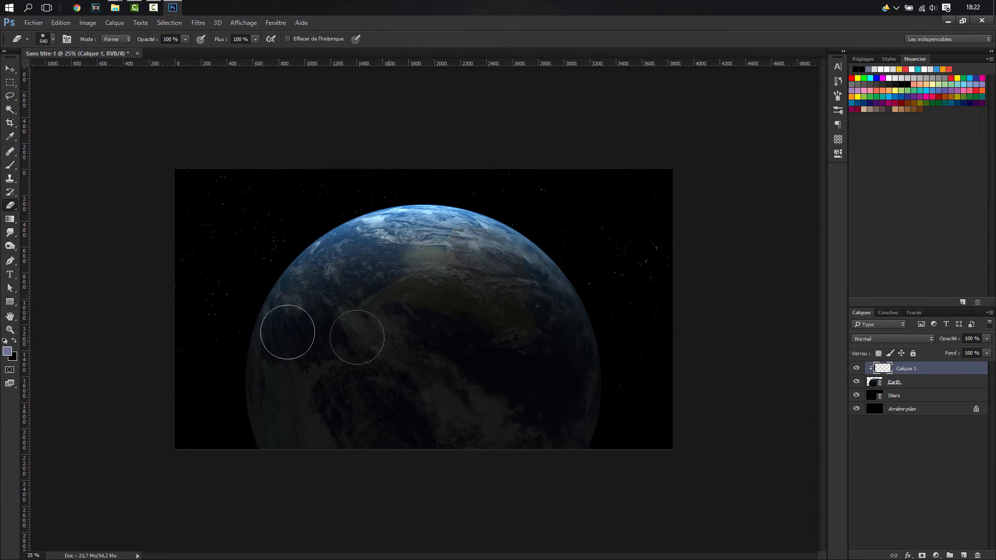
- Paint the Earth's lower part black on the clipped layer with a soft 1428 px brush, fading it into darkness
key("b")
left_click(5, 341)
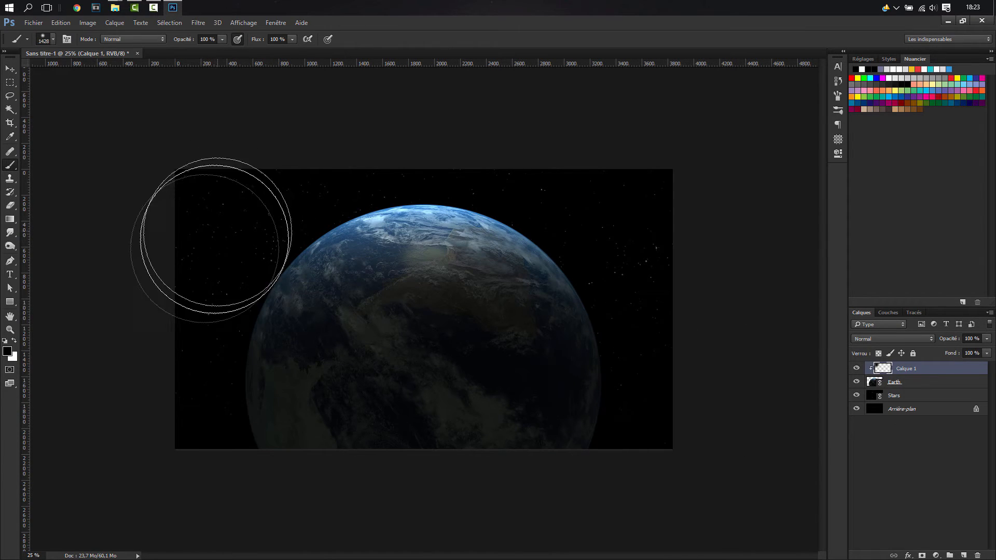
right_click(254, 408, "alt")
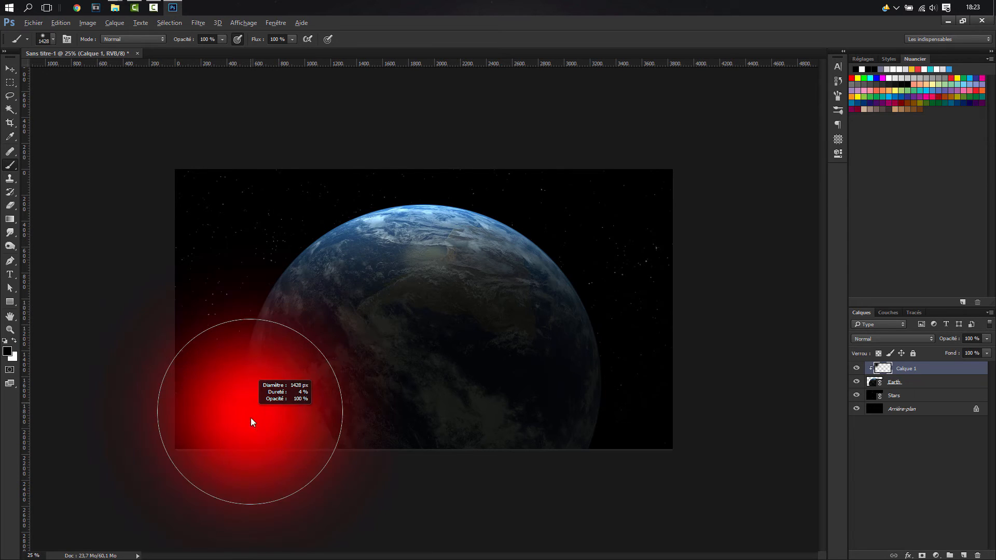
mouse_move(448, 449)
left_mouse_down()
mouse_move(407, 446)
mouse_move(604, 440)
mouse_move(652, 415)
mouse_move(623, 422)
mouse_move(649, 369)
mouse_move(556, 430)
mouse_move(468, 429)
mouse_move(599, 408)
mouse_move(467, 468)
mouse_move(252, 392)
mouse_move(273, 442)
mouse_move(219, 422)
mouse_move(204, 402)
left_mouse_up()
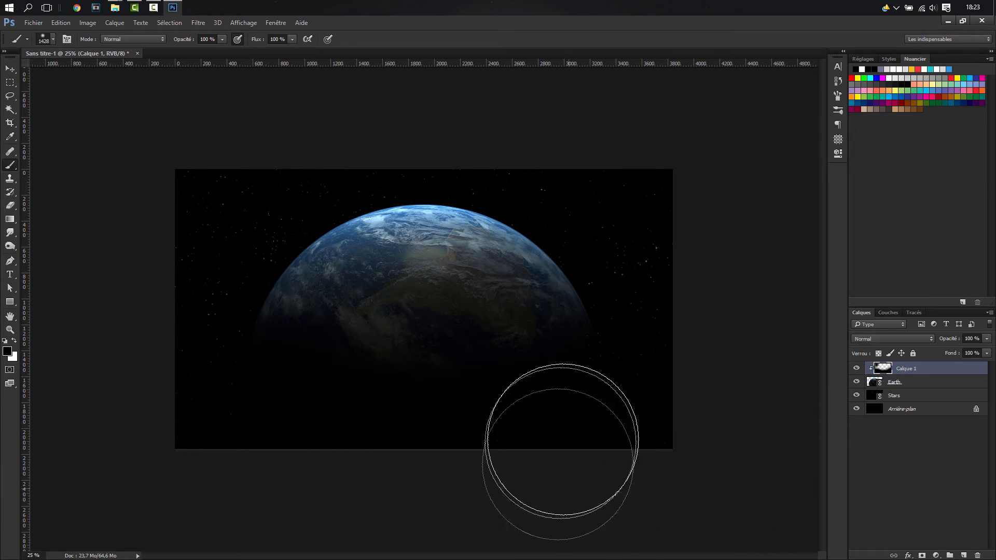
mouse_move(559, 459)
left_mouse_down()
mouse_move(379, 467)
mouse_move(145, 444)
mouse_move(85, 400)
mouse_move(181, 482)
left_mouse_up()
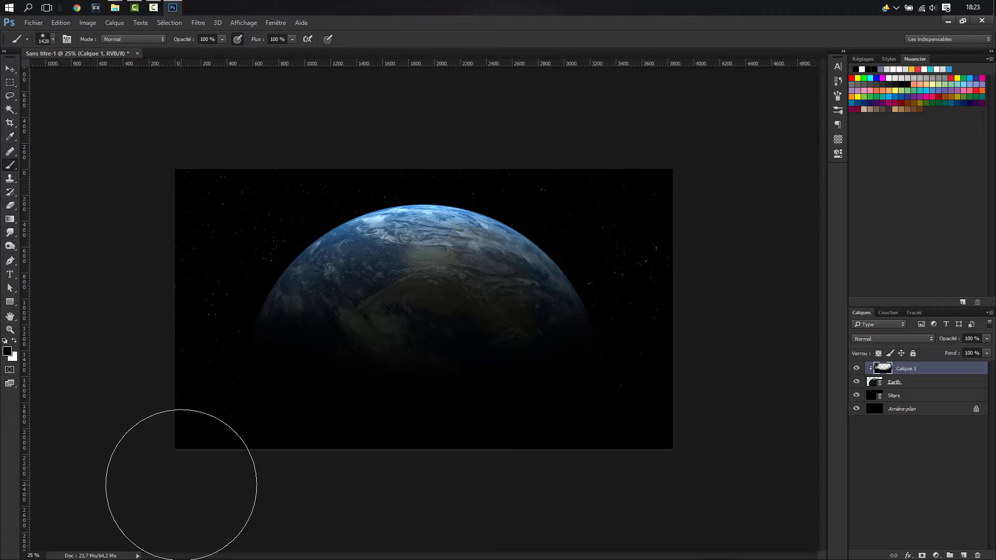
- Create a second new layer above Calque 1 and clip it to the Earth as well
key("ctrl+shift+n")
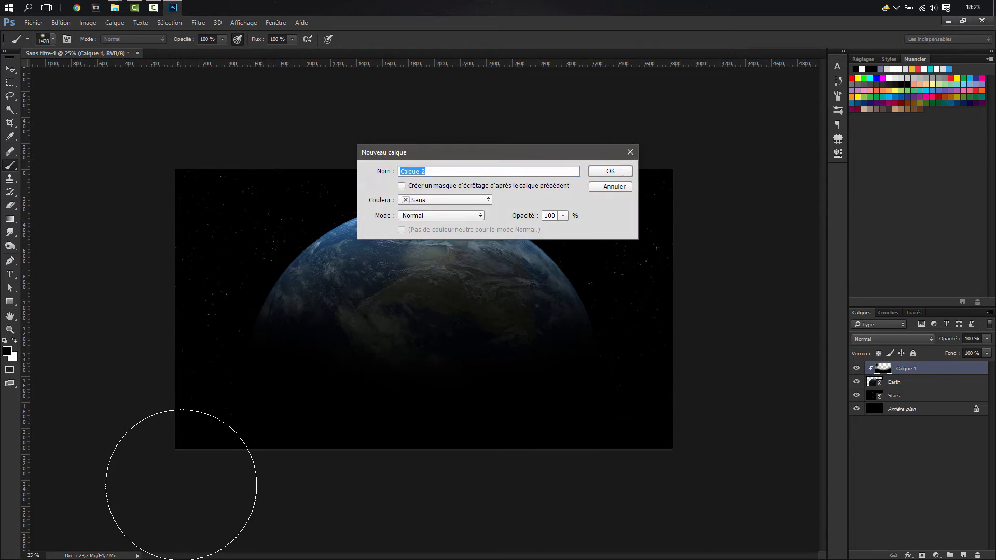
key("Return")
left_click_drag(907, 374, 909, 372)
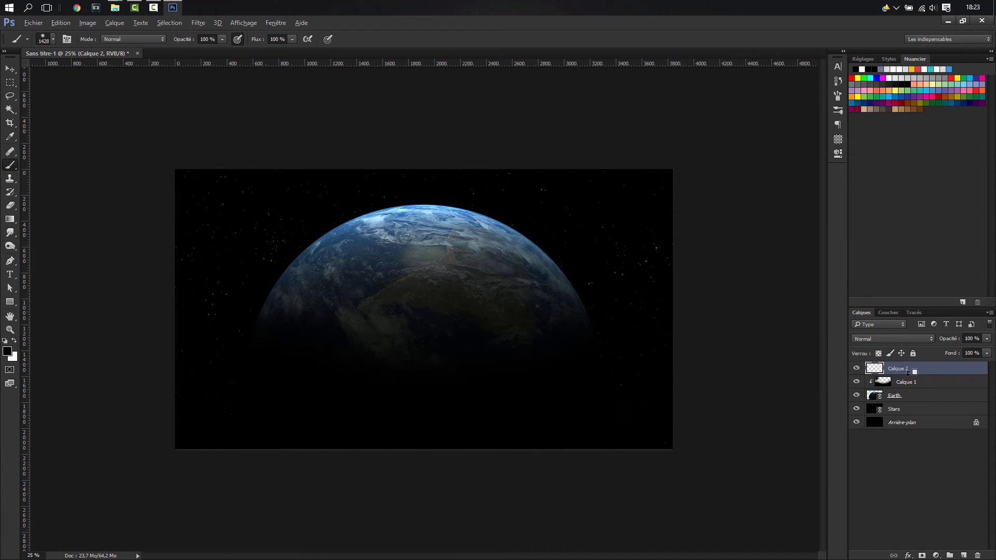
left_click(907, 373, "alt")
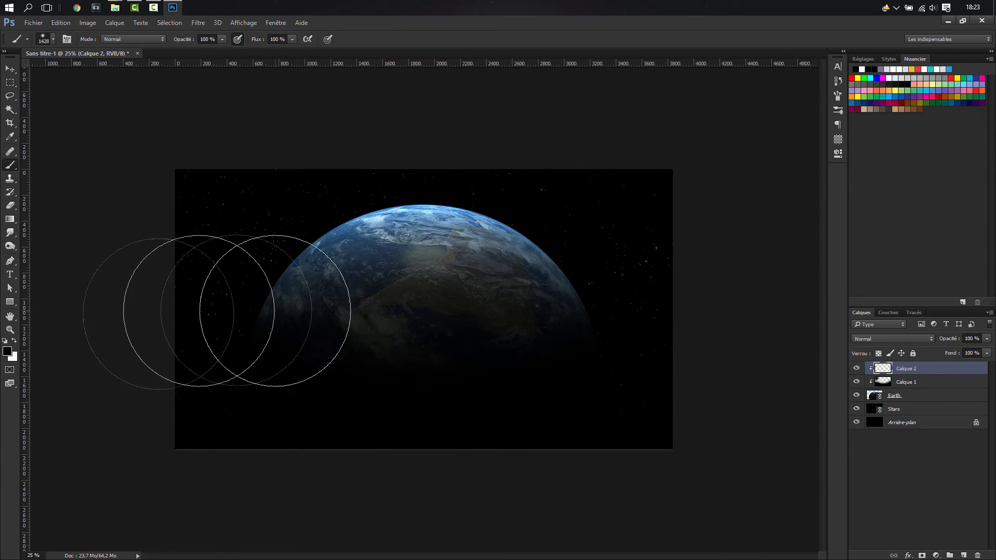
- Paint the Earth's upper part white on Calque 2 with a soft 700 px brush
key("x")
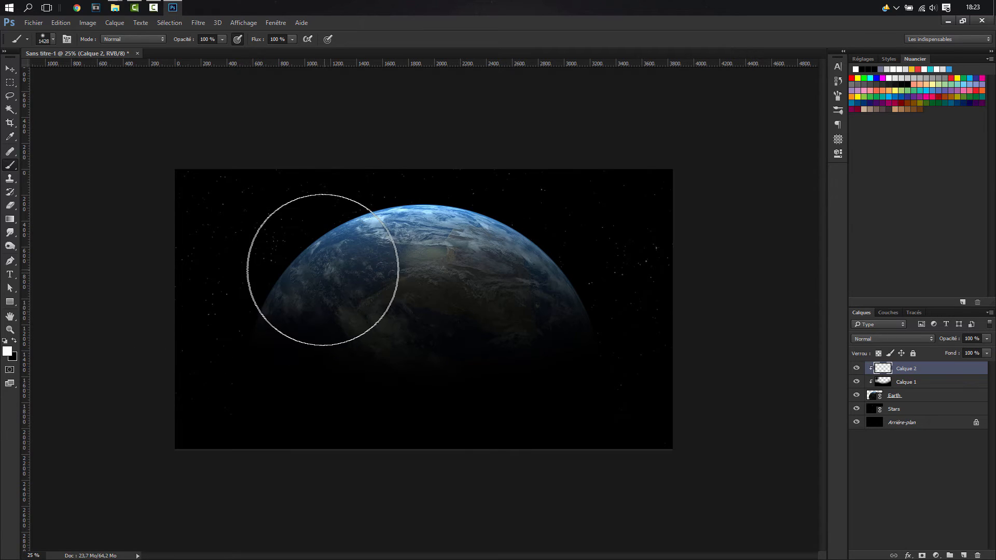
mouse_move(345, 250)
left_mouse_down()
mouse_move(303, 237)
mouse_move(469, 216)
mouse_move(381, 213)
mouse_move(441, 225)
mouse_move(356, 210)
left_mouse_up()
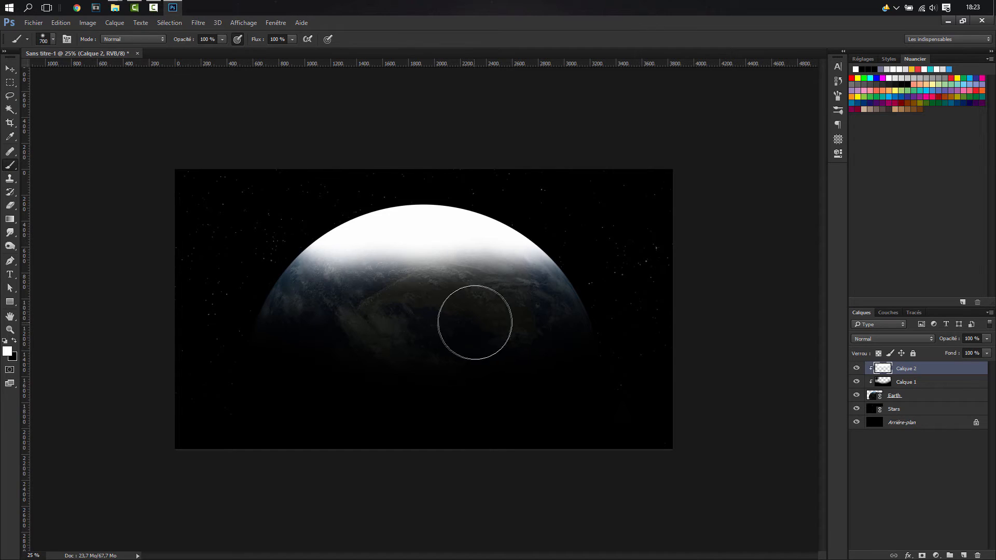
- Set Calque 2's blend mode to Lumière tamisée and its opacity to 60%
left_click(867, 340)
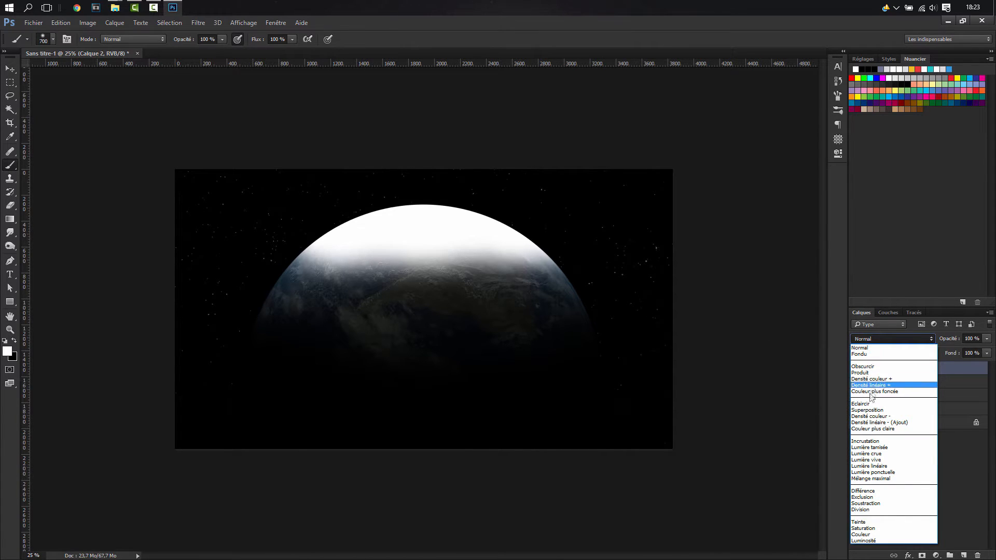
left_click(883, 448)
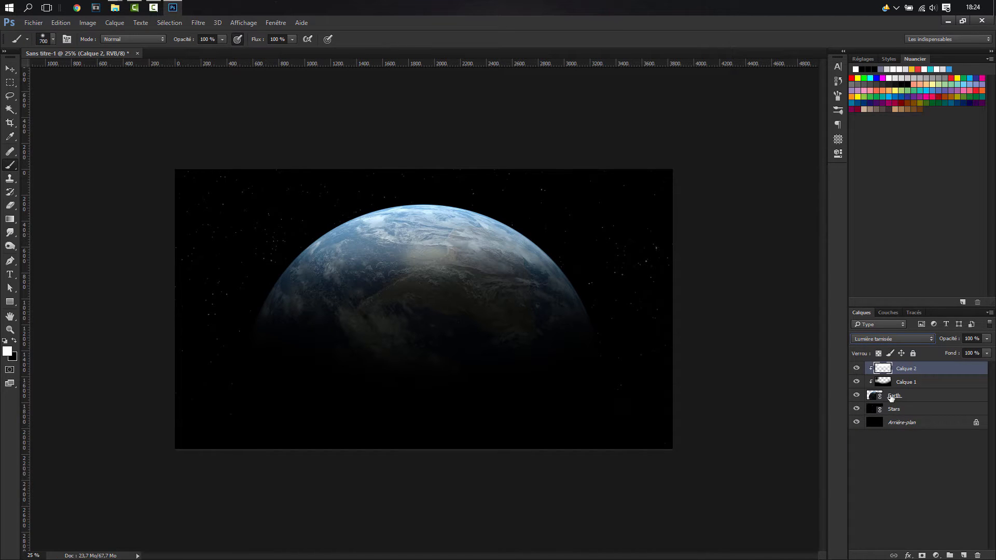
left_click(975, 339)
left_click(956, 340)
type("60")
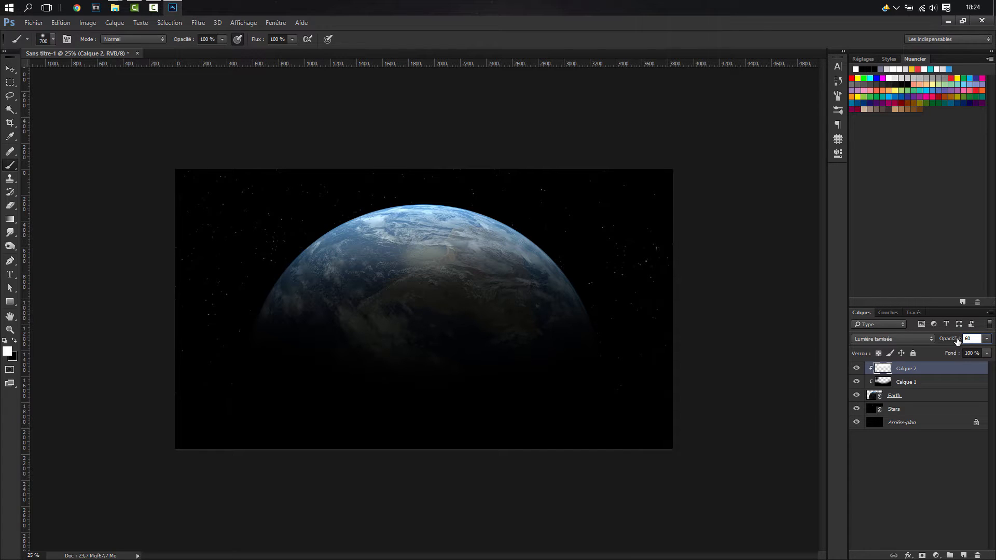
- Place texture-tutsps.jpg as a linked image and move it down to the bottom of the canvas as the ground
left_click(37, 25)
left_click(74, 216)
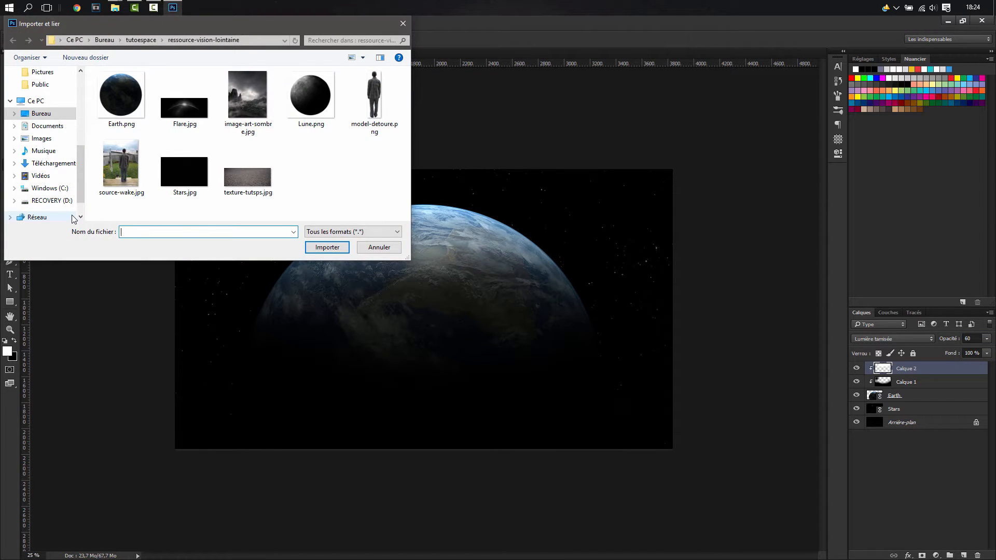
left_click(242, 176)
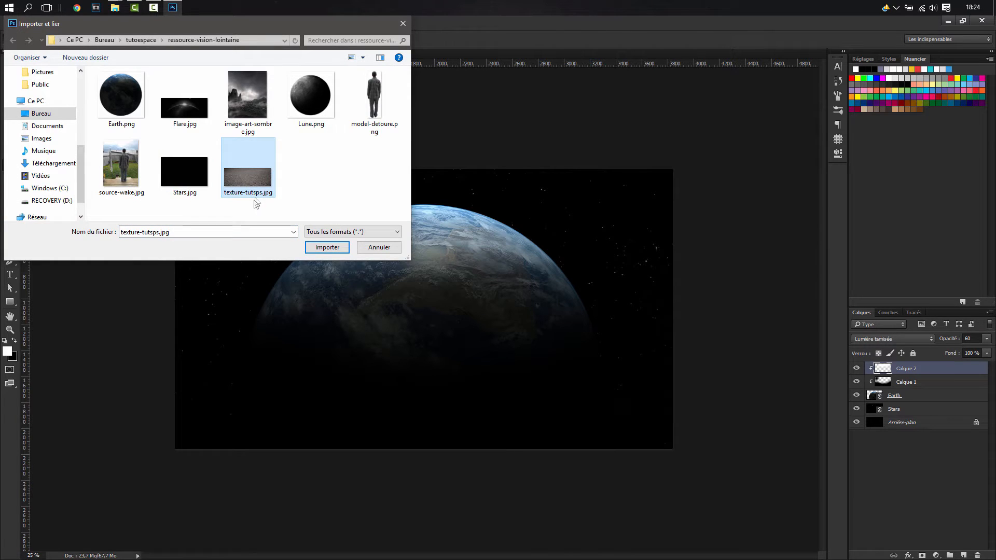
left_click(327, 247)
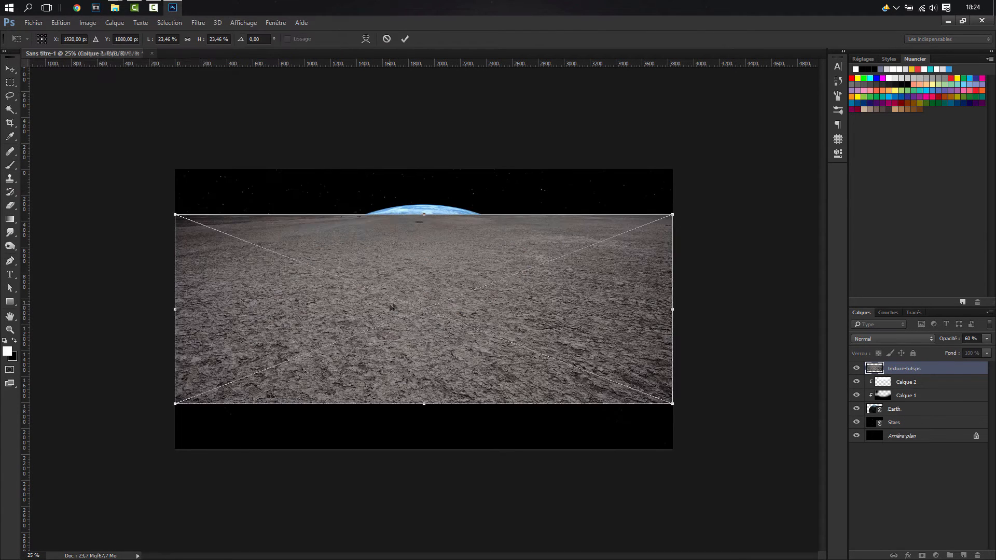
left_click_drag(438, 272, 437, 408)
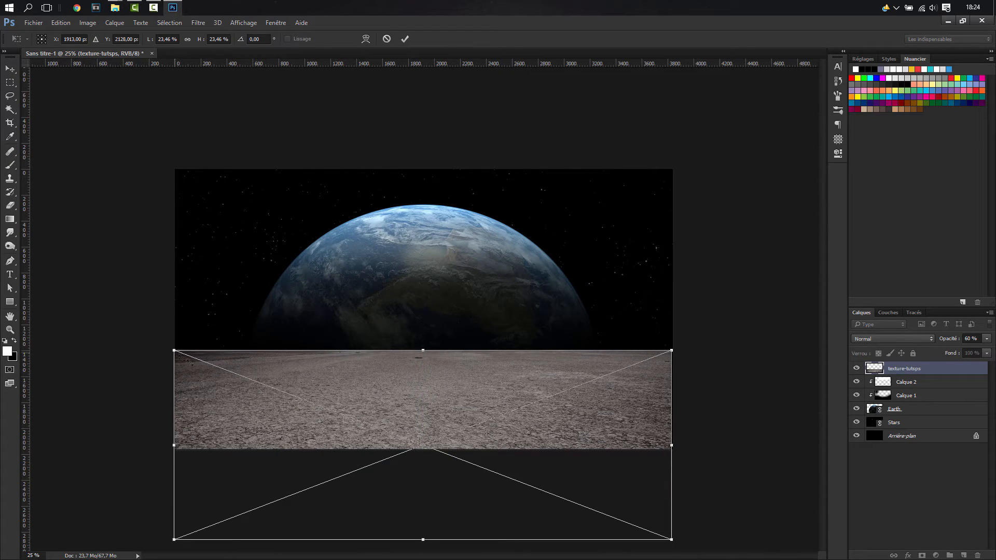
- Scale the ground texture to about 21.12%, centre it horizontally below the Earth, nudge it up and commit the placement
left_click_drag(174, 350, 238, 374)
left_click_drag(450, 412, 425, 411)
left_click_drag(657, 372, 671, 367)
left_click_drag(579, 386, 564, 382)
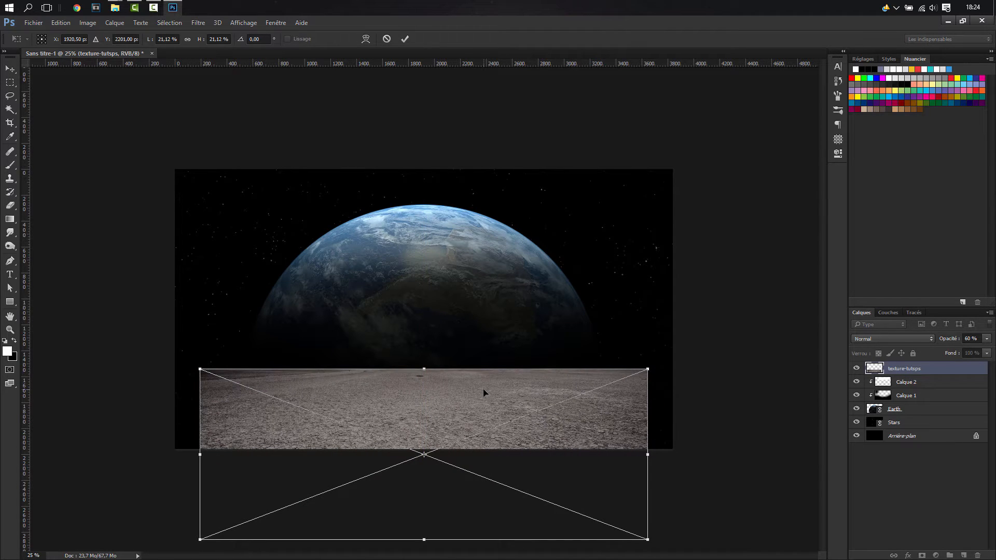
key("shift+Up")
key("shift+Up")
key("shift+Up")
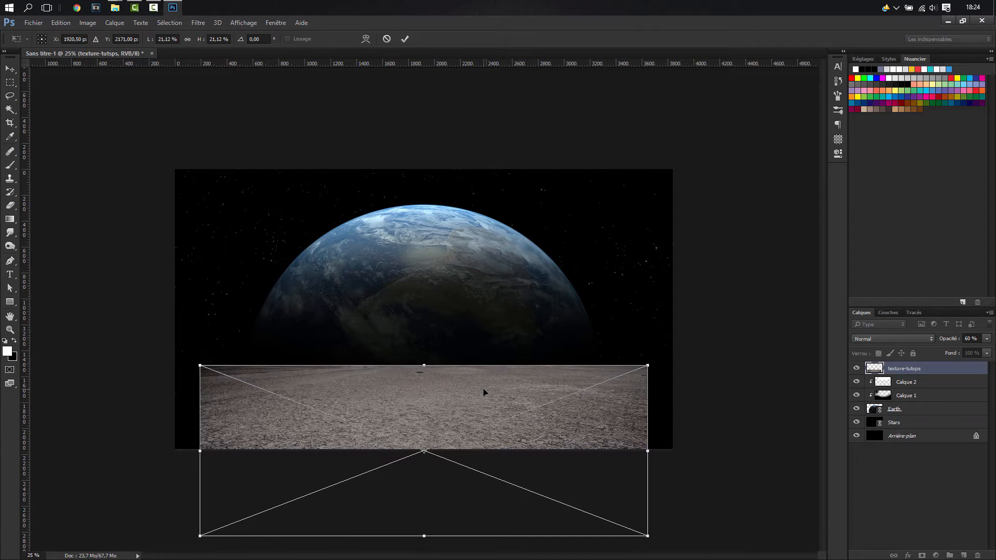
key("Return")
key("b")
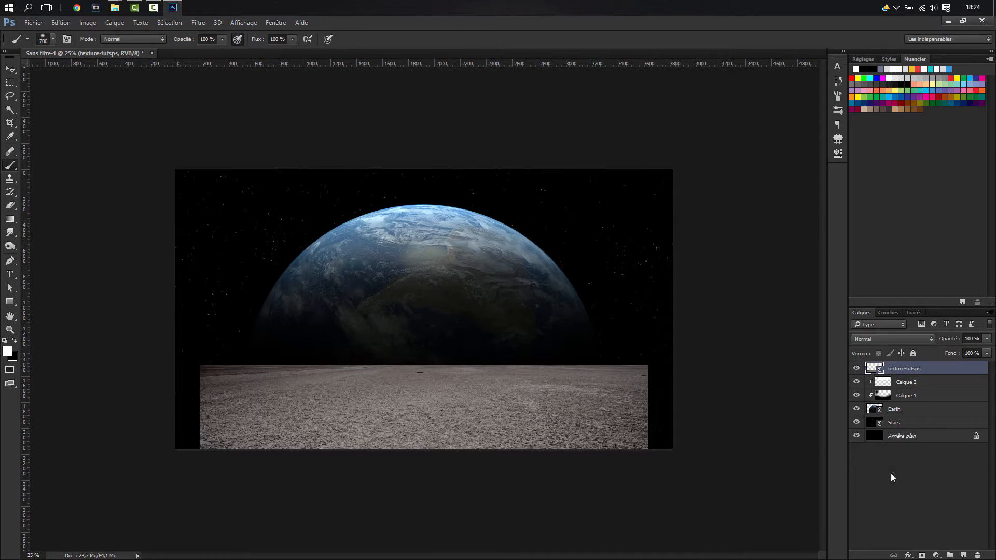
- Add a layer mask to texture-tutsps and fade out the ground's left, upper and right edges with a large soft black brush
left_click(922, 556)
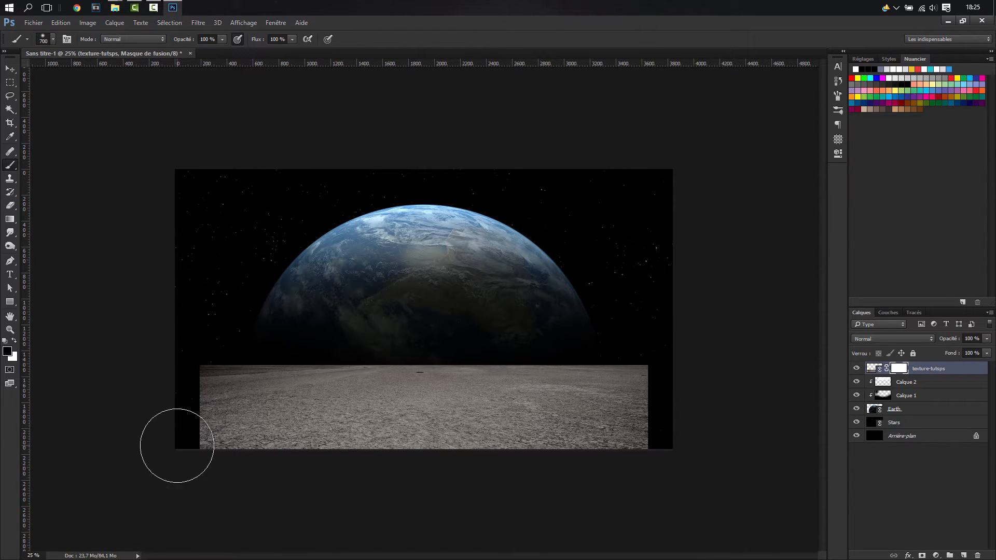
mouse_move(189, 427)
left_mouse_down()
mouse_move(195, 418)
mouse_move(195, 443)
mouse_move(202, 382)
mouse_move(182, 460)
left_mouse_up()
mouse_move(248, 486)
left_mouse_down()
mouse_move(170, 449)
mouse_move(253, 482)
mouse_move(171, 454)
mouse_move(171, 407)
mouse_move(157, 420)
mouse_move(199, 359)
mouse_move(110, 378)
mouse_move(266, 336)
mouse_move(194, 335)
mouse_move(114, 359)
mouse_move(134, 386)
mouse_move(217, 344)
mouse_move(261, 342)
mouse_move(142, 358)
mouse_move(403, 322)
mouse_move(308, 338)
mouse_move(558, 327)
mouse_move(289, 333)
mouse_move(626, 331)
mouse_move(329, 341)
mouse_move(661, 344)
left_mouse_up()
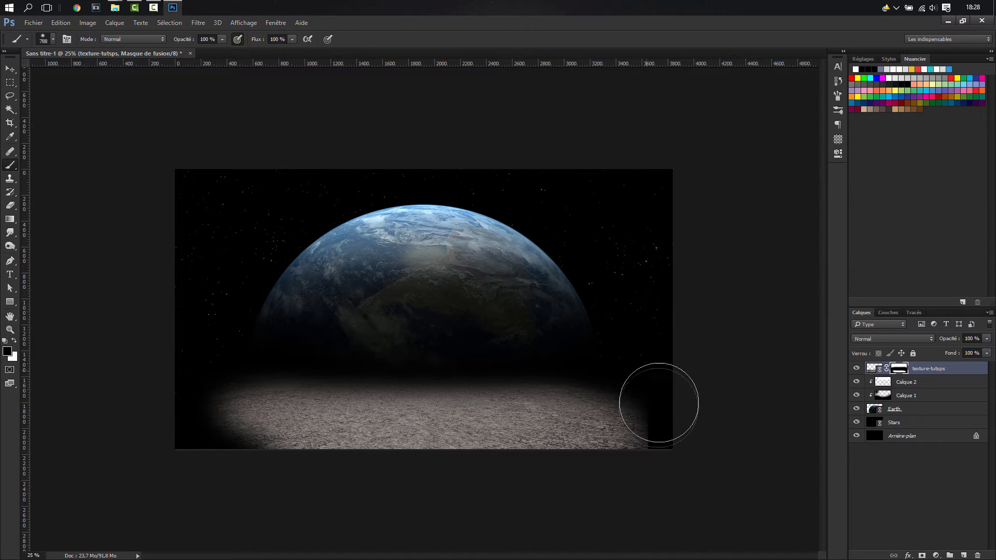
left_click_drag(649, 382, 671, 431)
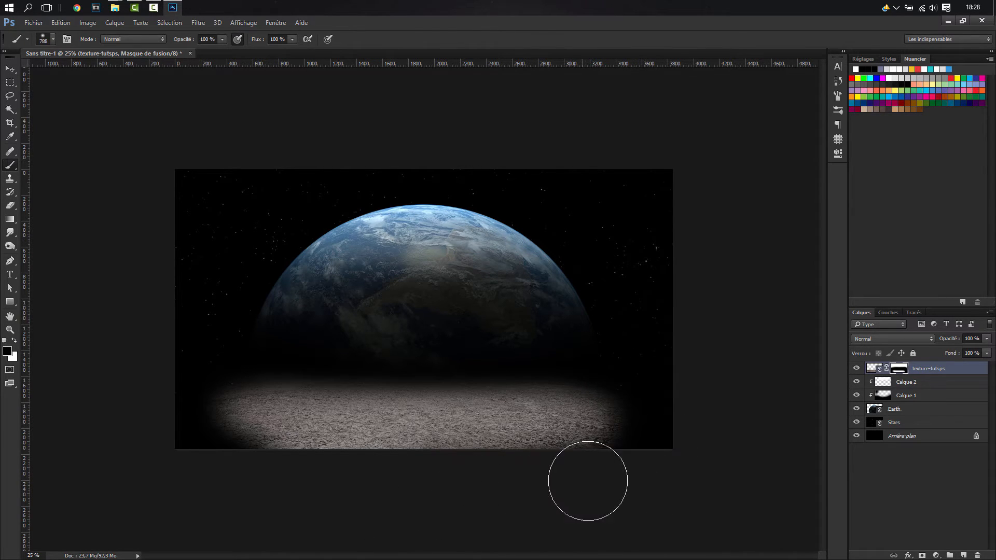
- Fade the ground's lower and upper edges further on the mask and set the texture-tutsps layer's opacity to 30%
left_click_drag(191, 474, 602, 489)
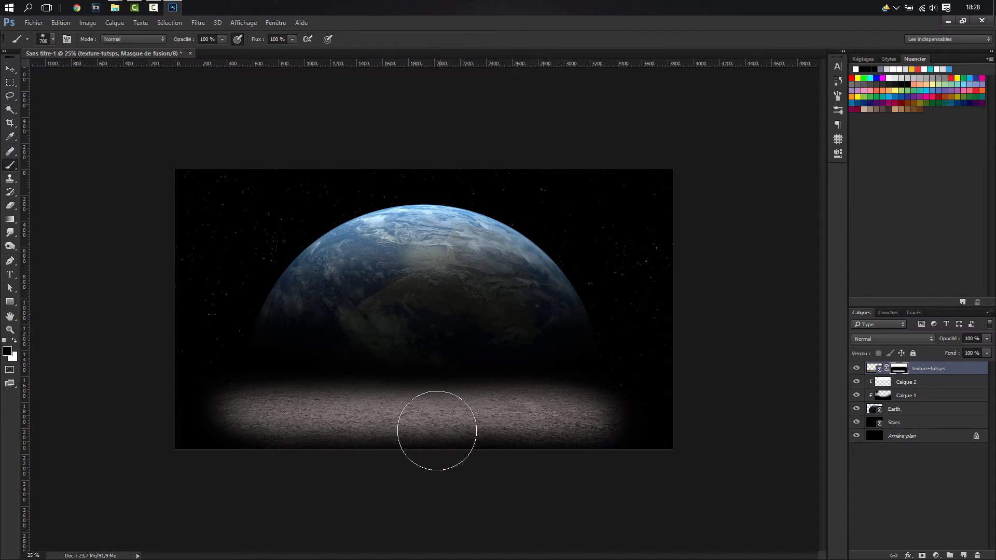
left_click_drag(207, 349, 689, 351)
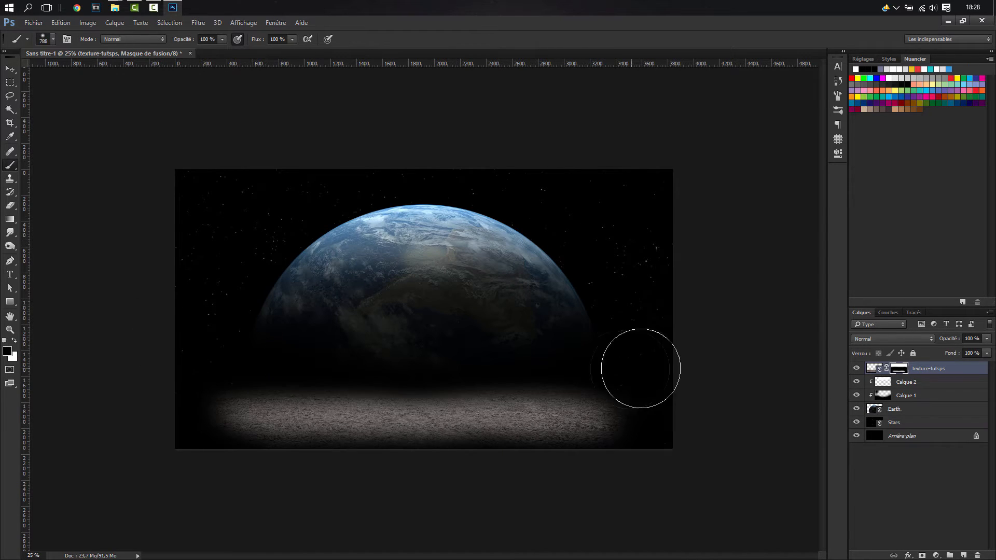
left_click(978, 336)
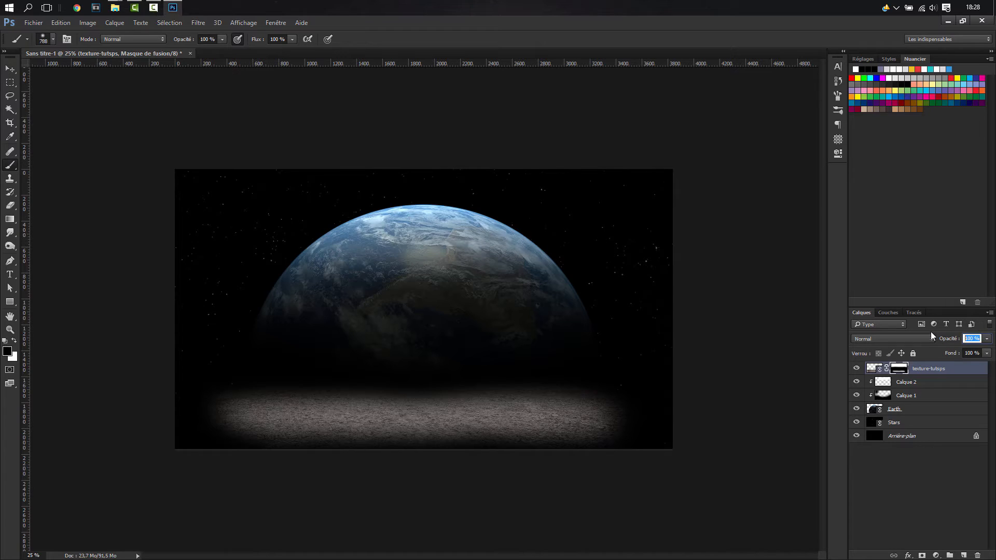
type("30")
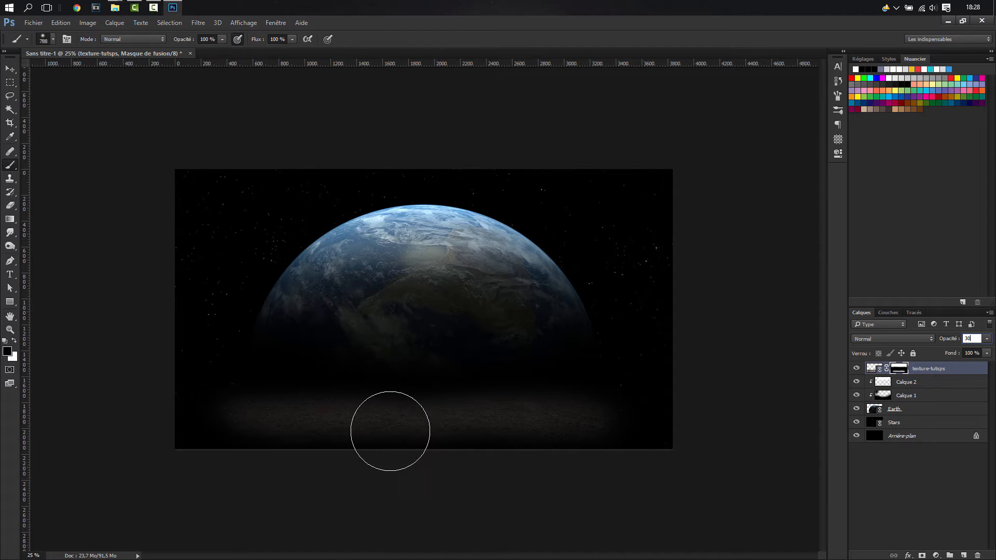
- Place Lune.png in the document as a linked image
left_click(33, 23)
left_click(82, 216)
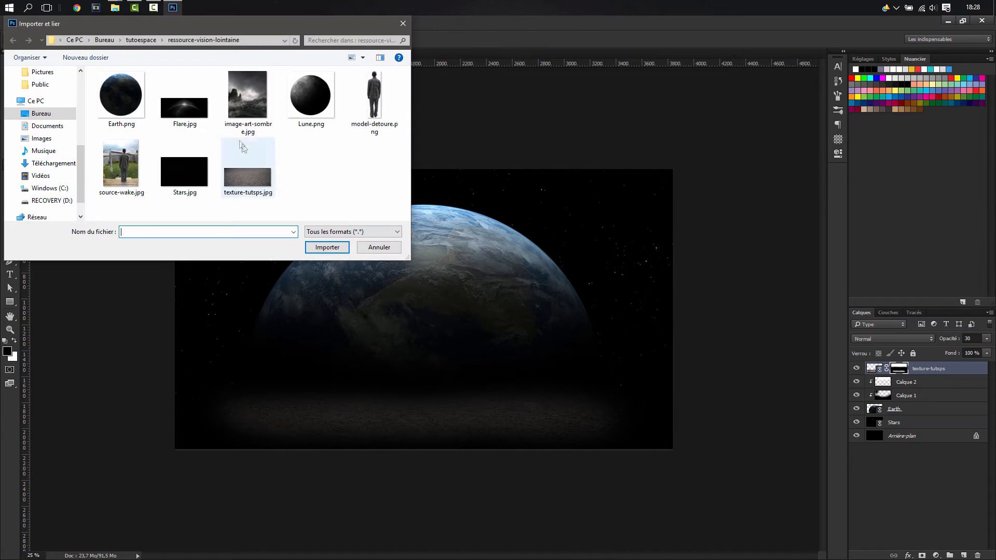
left_click(312, 96)
left_click(324, 249)
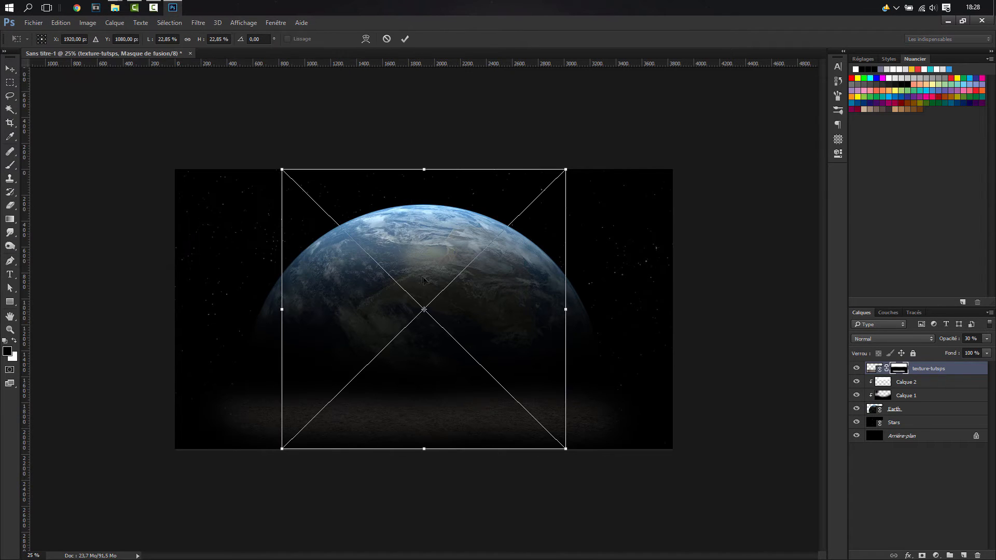
- Scale the moon down to a small disc and position it in the sky to the upper right of the Earth
left_click_drag(284, 170, 411, 296)
left_click_drag(499, 337, 612, 218)
left_click_drag(523, 177, 605, 249)
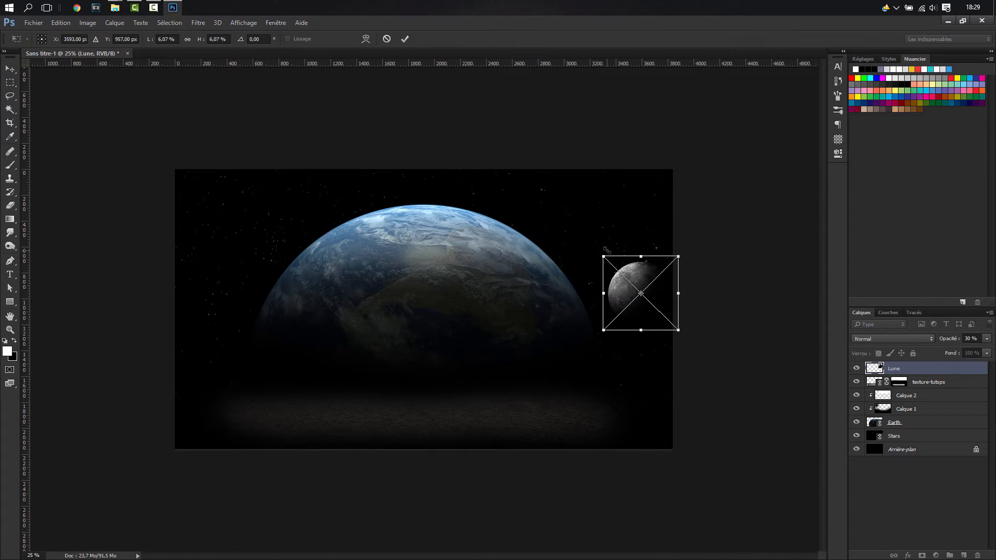
left_click_drag(642, 283, 605, 236)
key("b")
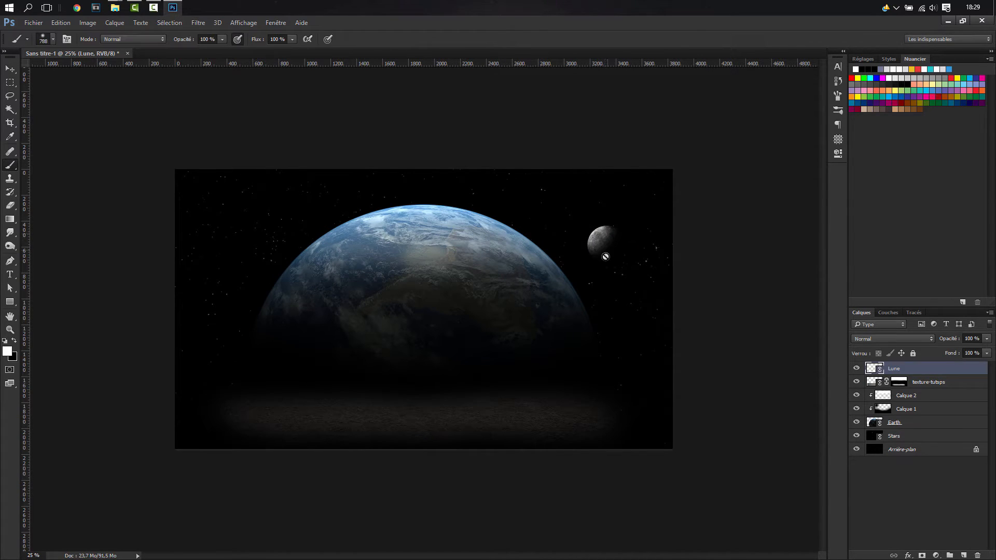
key("v")
left_click_drag(604, 245, 599, 235)
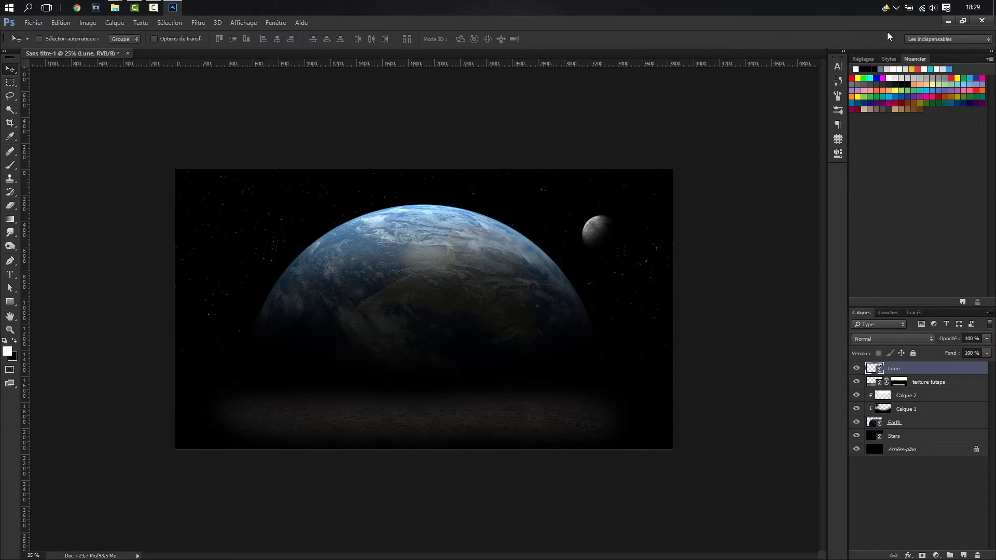
- Switch to the desktop to examine the three rectangular panels in the finished wallpaper, and return to Photoshop
key("super+d")
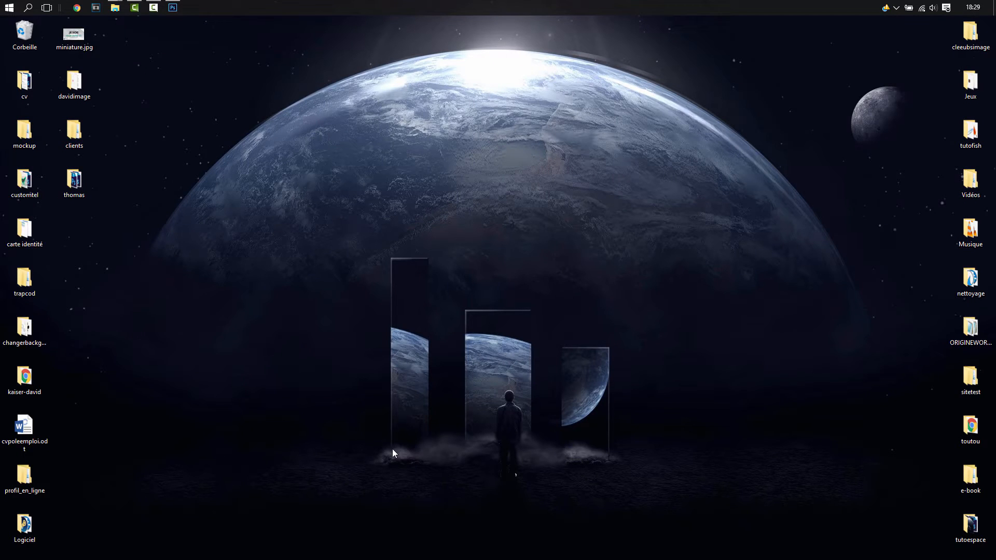
left_click_drag(406, 357, 426, 259)
left_click_drag(466, 309, 554, 446)
left_click_drag(559, 347, 614, 472)
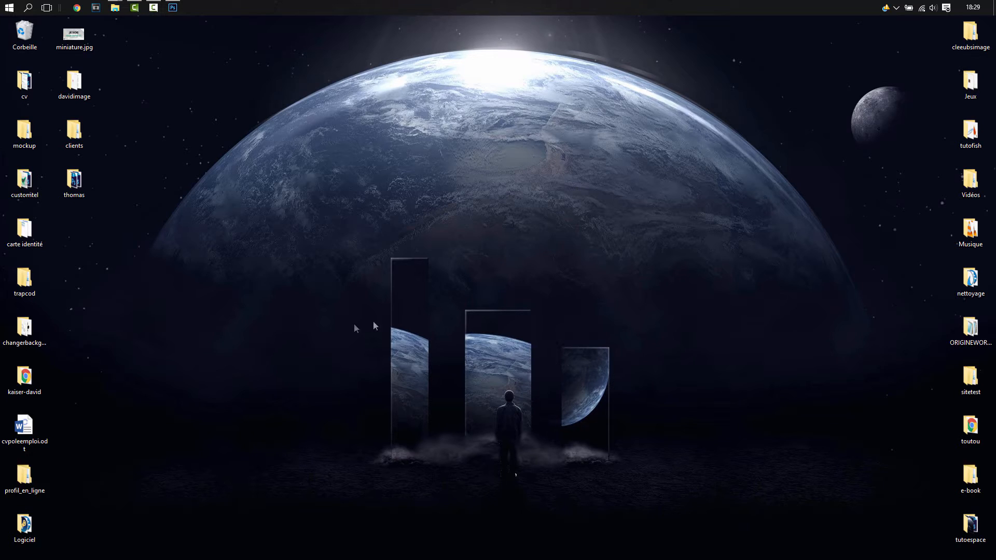
left_click(172, 7)
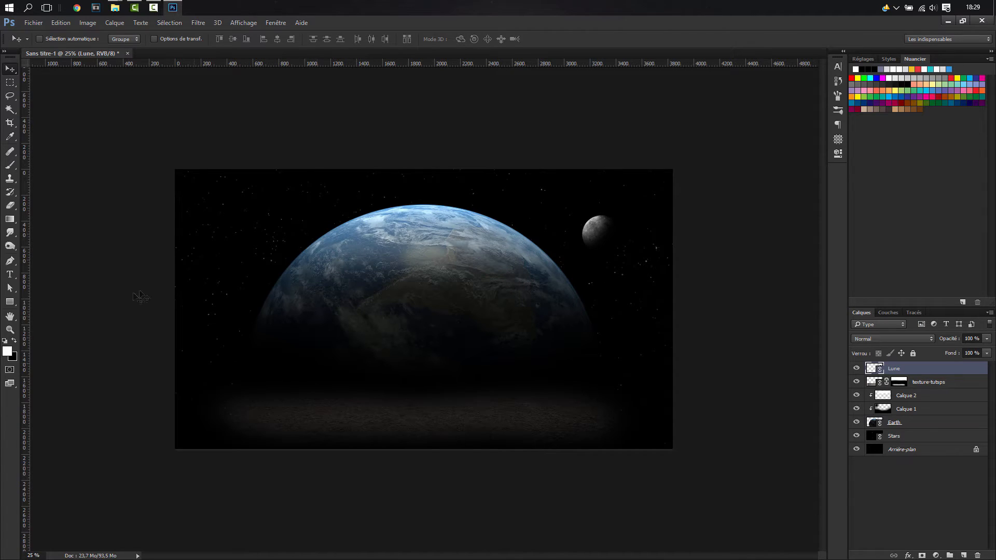
- Activate the Rectangle shape tool and set its fill colour to black
left_click(9, 303)
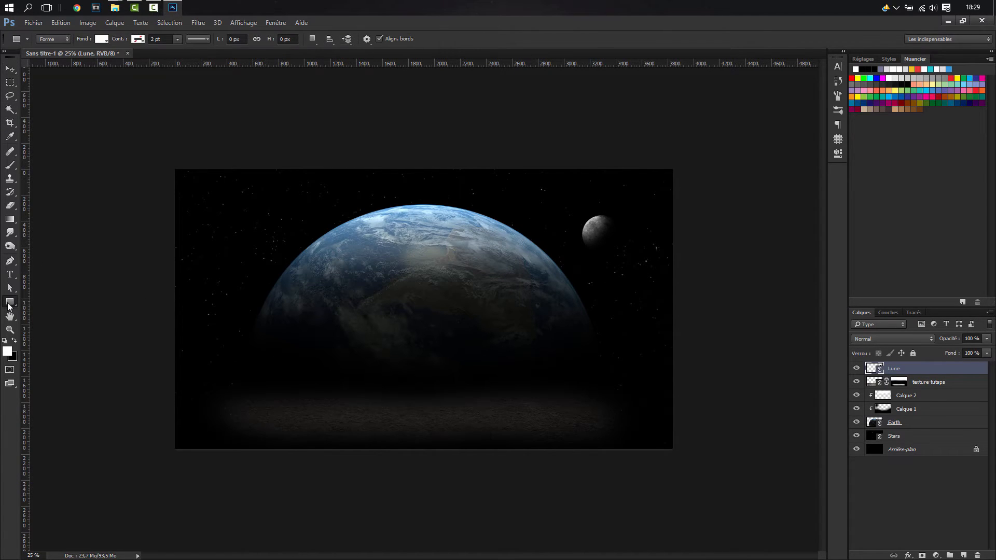
right_click(8, 306)
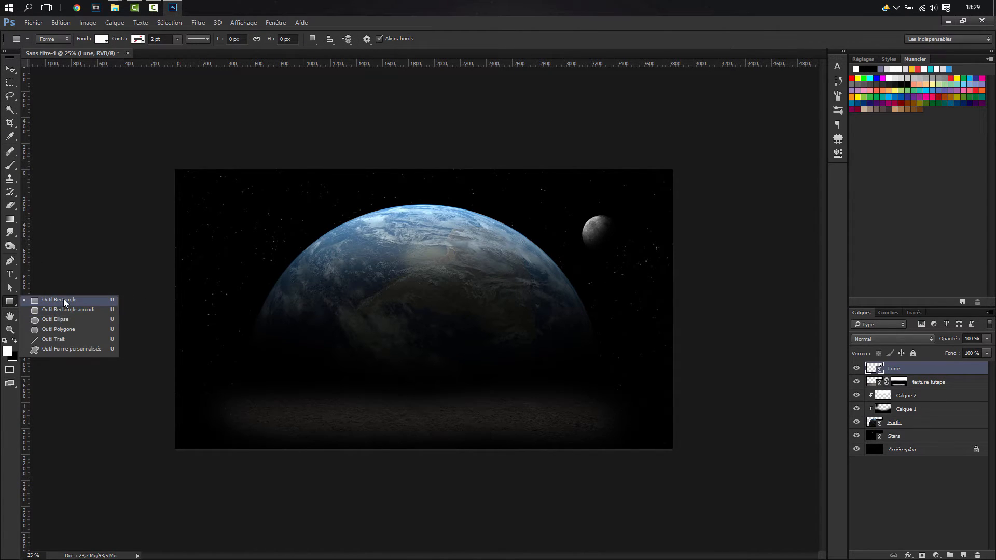
left_click(8, 306)
right_click(8, 306)
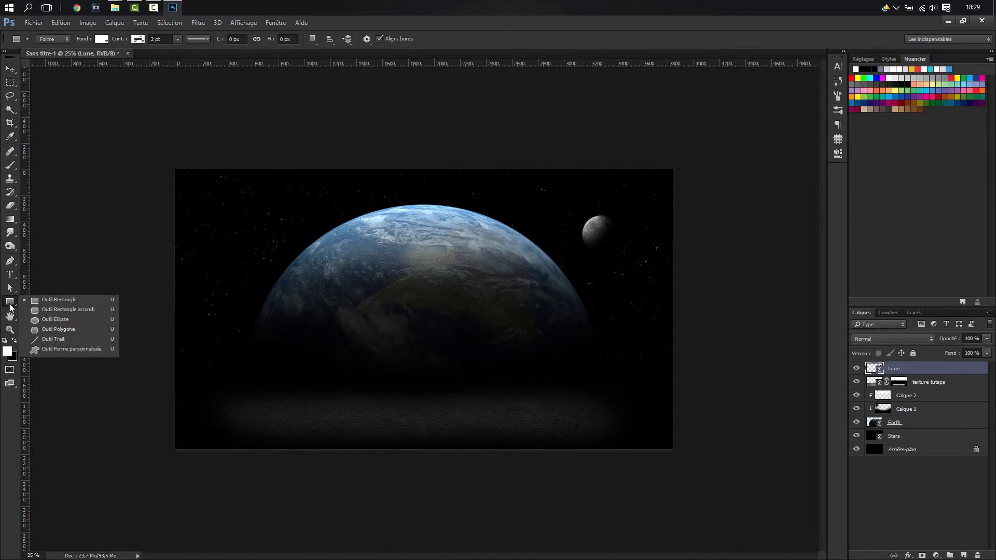
left_click(55, 299)
left_click(135, 39)
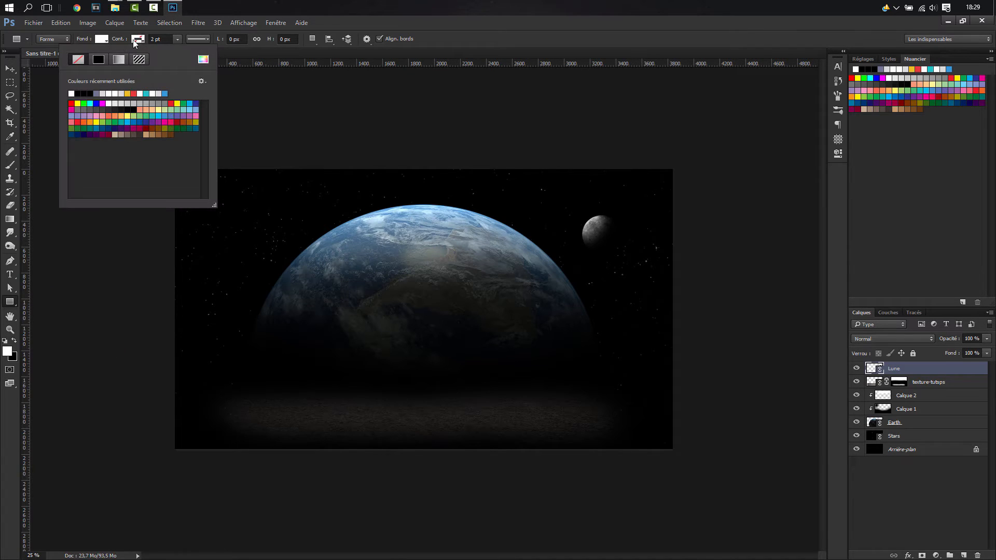
left_click(103, 40)
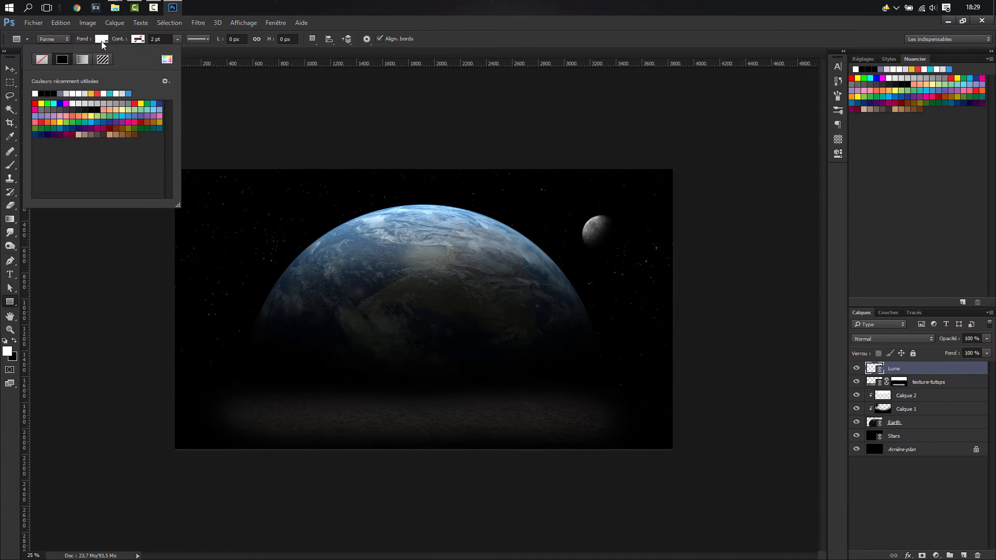
left_click(41, 93)
left_click(420, 37)
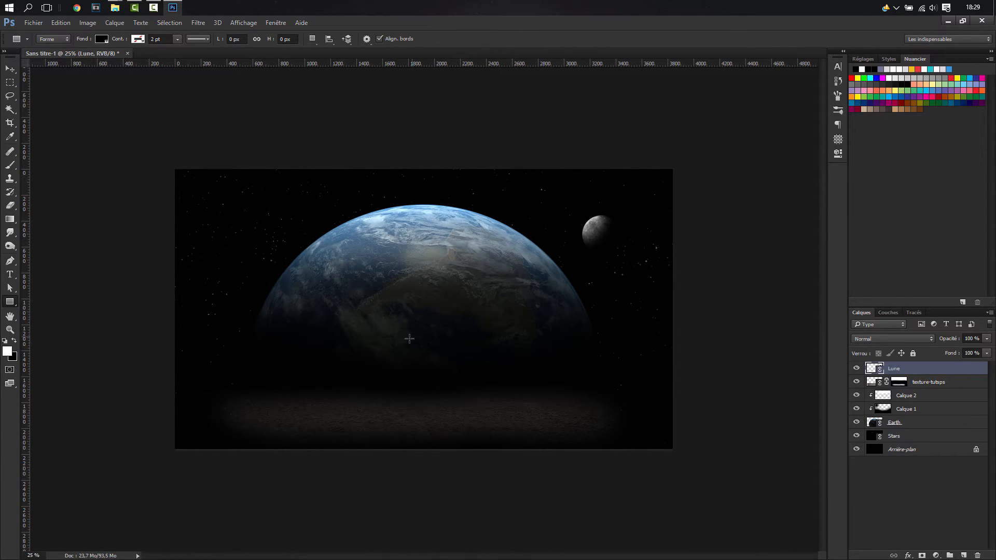
- Deselect all layers and create three new layer groups above the Lune layer
left_click(891, 494)
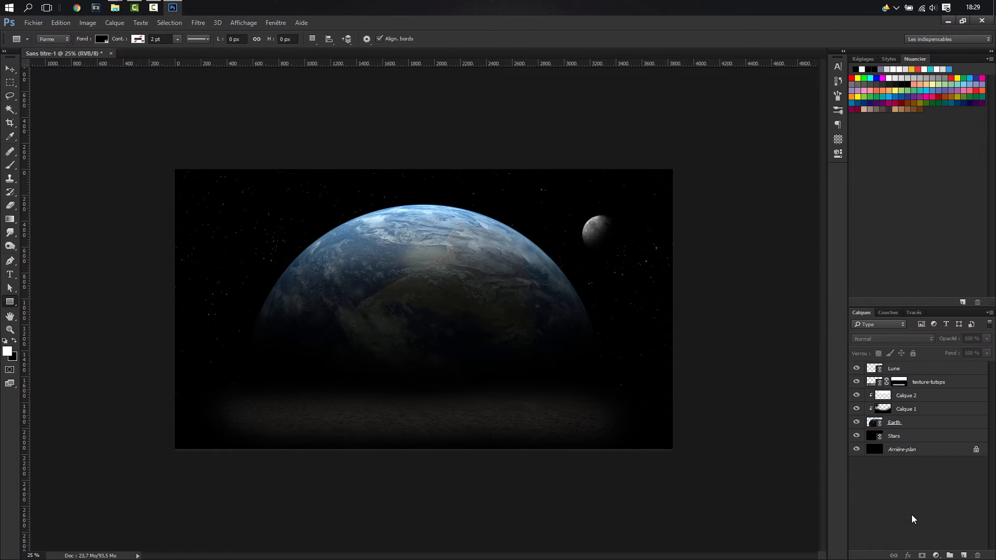
left_click(948, 554)
left_click(948, 555)
left_click(948, 555)
- Rename Groupe 1 as rectanglegauche, Groupe 2 as rectangle milieu and Groupe 3 as rectangle droit
double_click(899, 392)
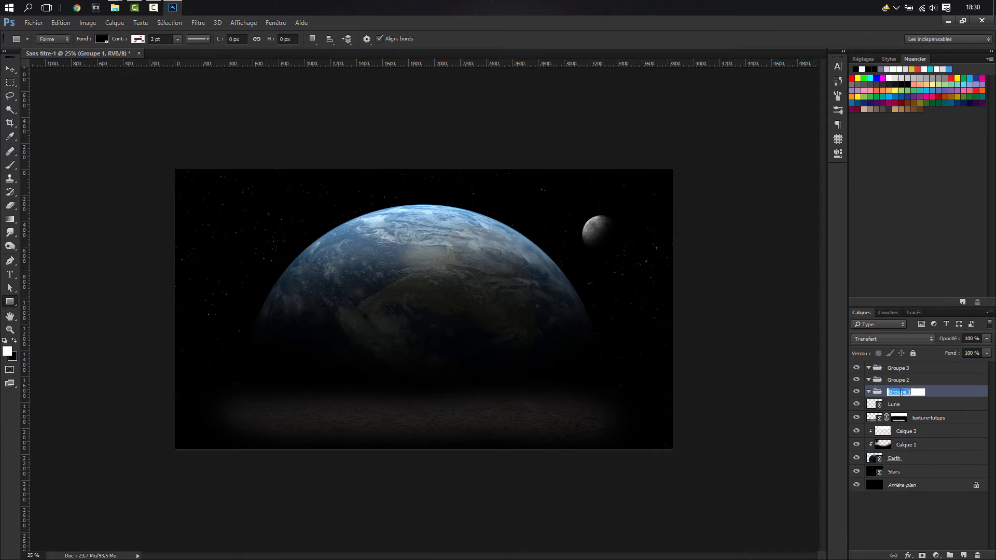
type("rectngle")
key("BackSpace")
key("BackSpace")
key("BackSpace")
key("BackSpace")
type("anglegauche")
double_click(905, 380)
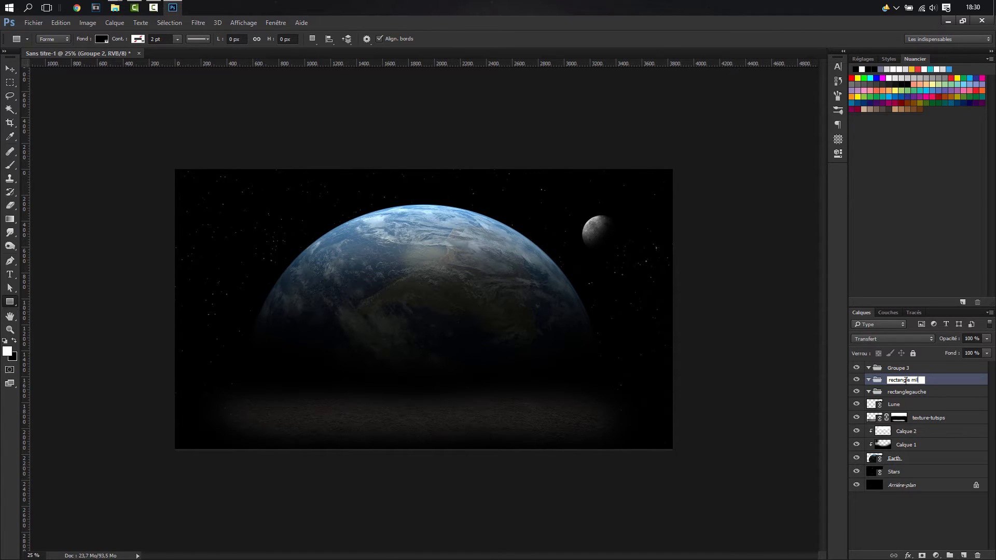
double_click(902, 368)
type("rectangle droit")
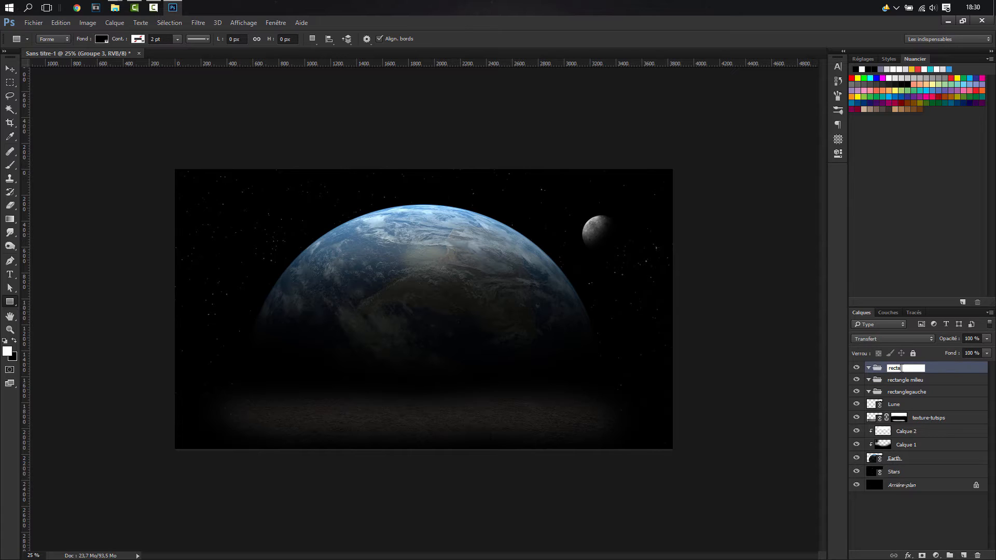
- Rename the rectanglegauche group as rectangle gauche
left_click(908, 393)
double_click(908, 392)
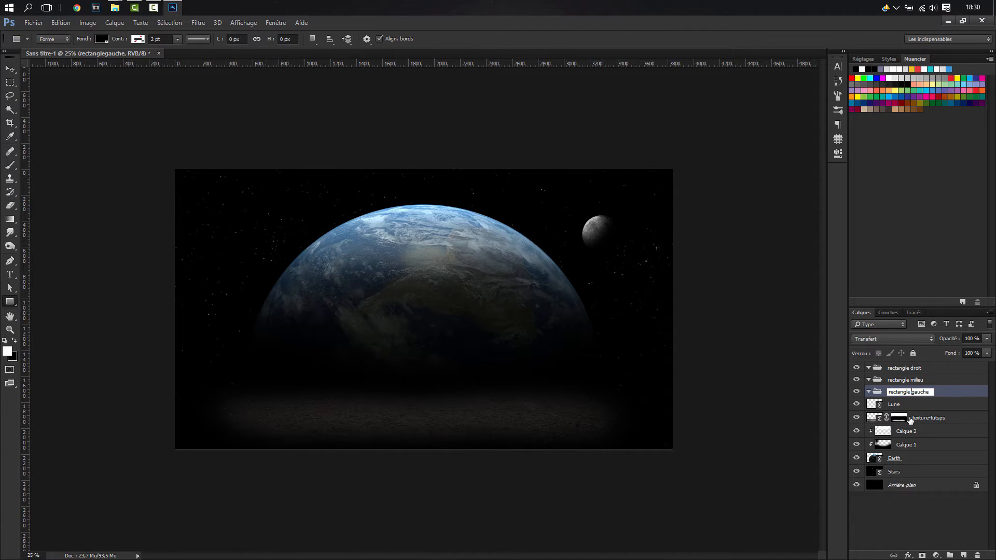
key("Return")
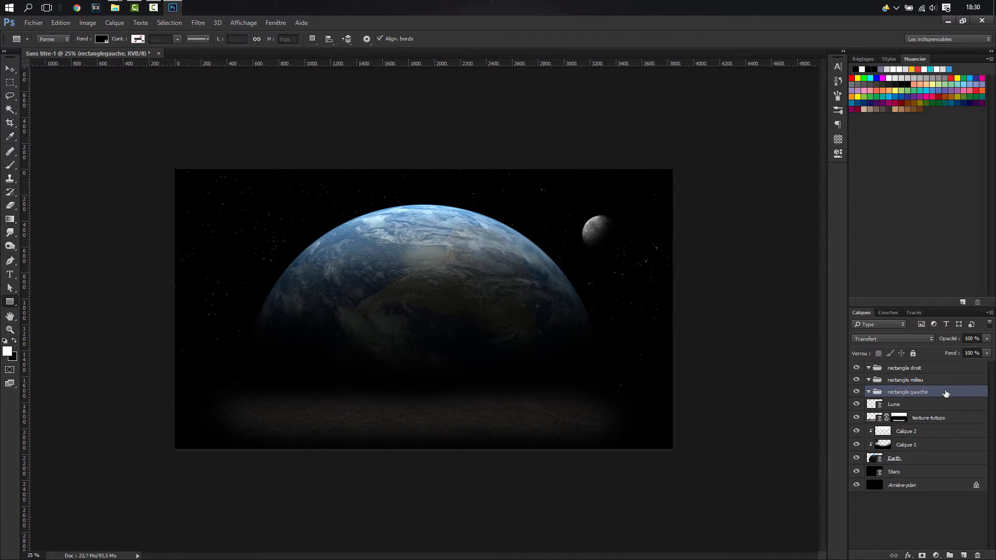
- Colour-label the groups: rectangle gauche in Rouge, rectangle milieu in Jaune and rectangle droit in Violet
right_click(853, 394)
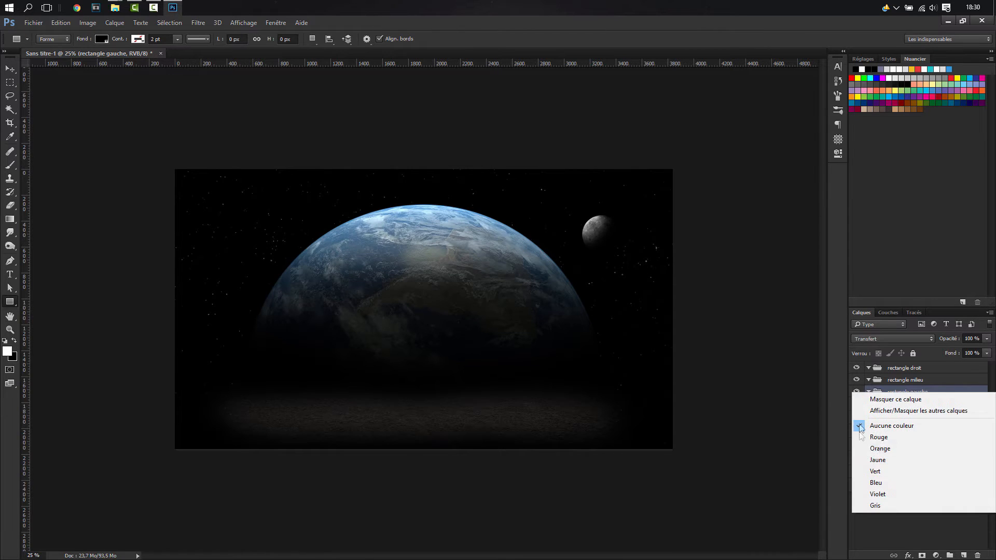
left_click(878, 437)
right_click(853, 379)
left_click(878, 446)
right_click(853, 369)
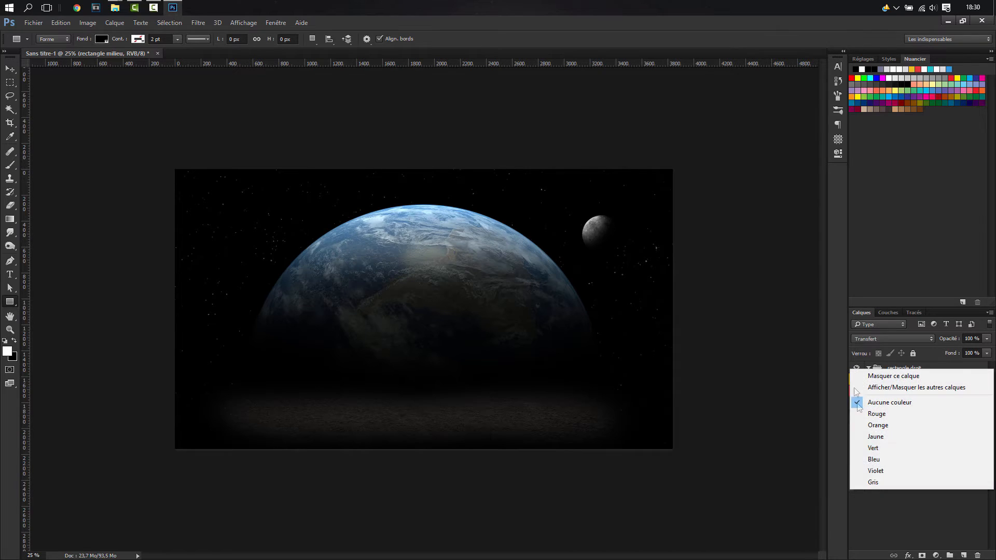
left_click(878, 469)
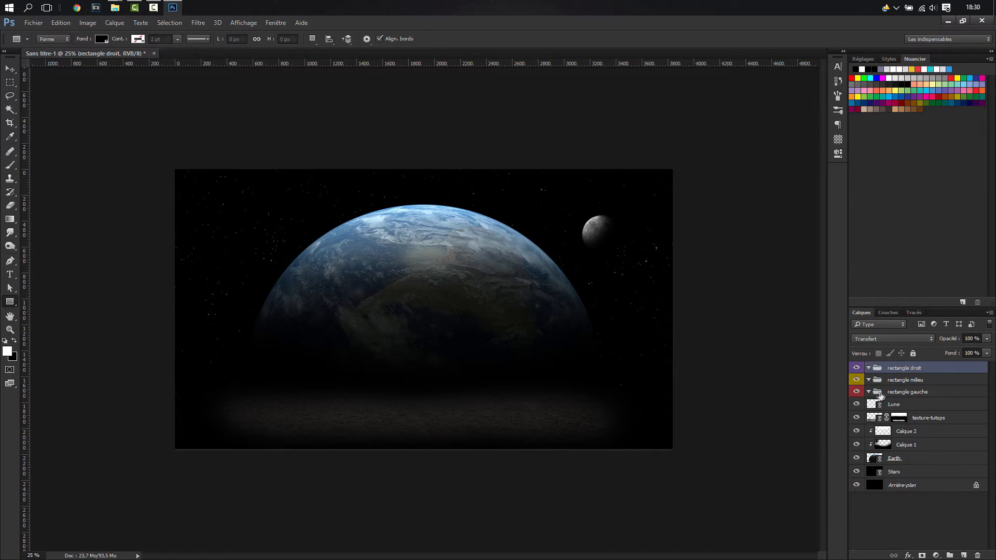
- Draw a black rectangle about 316 × 528 px inside the rectangle gauche group and move it to about X 1696, Y 1247 px
left_click(873, 395)
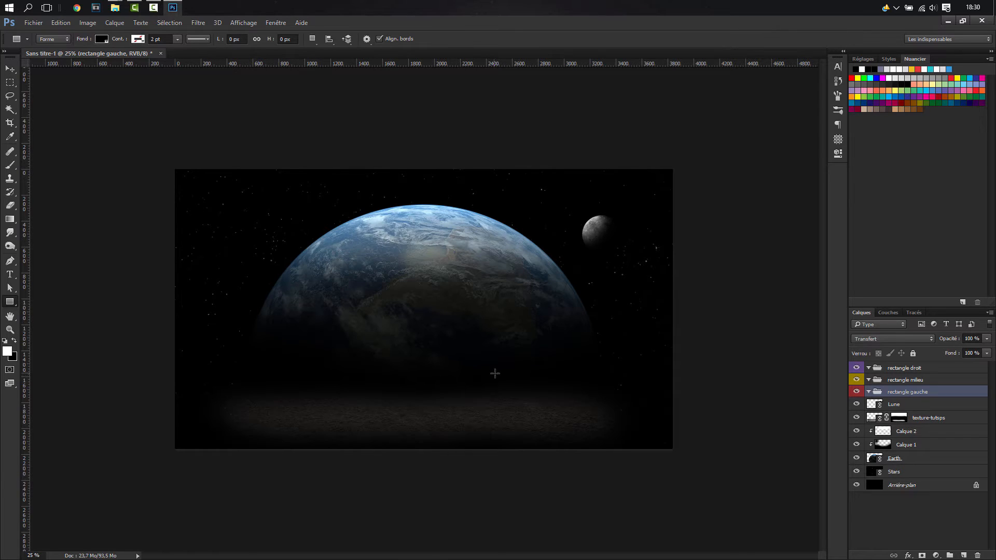
left_click_drag(391, 329, 432, 398)
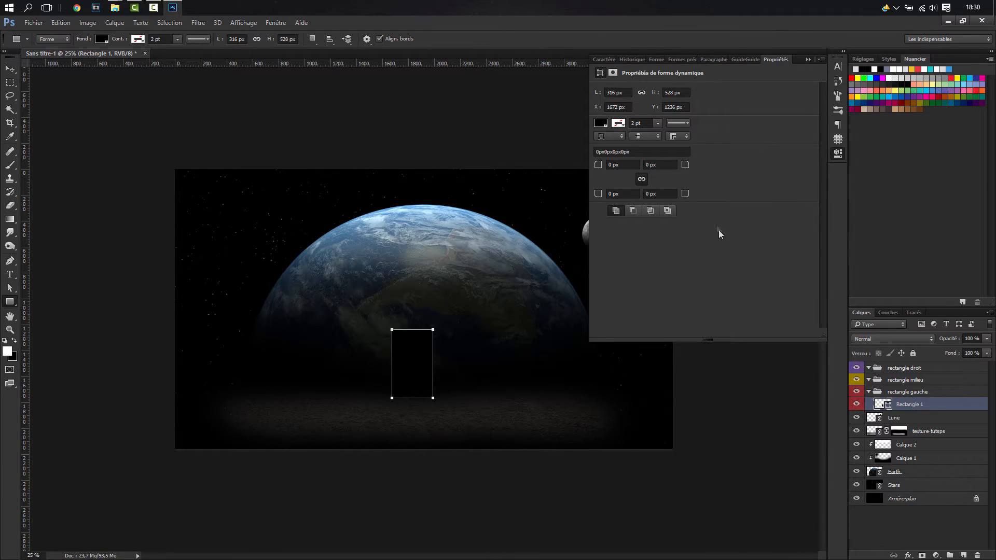
key("v")
left_click_drag(409, 371, 412, 367)
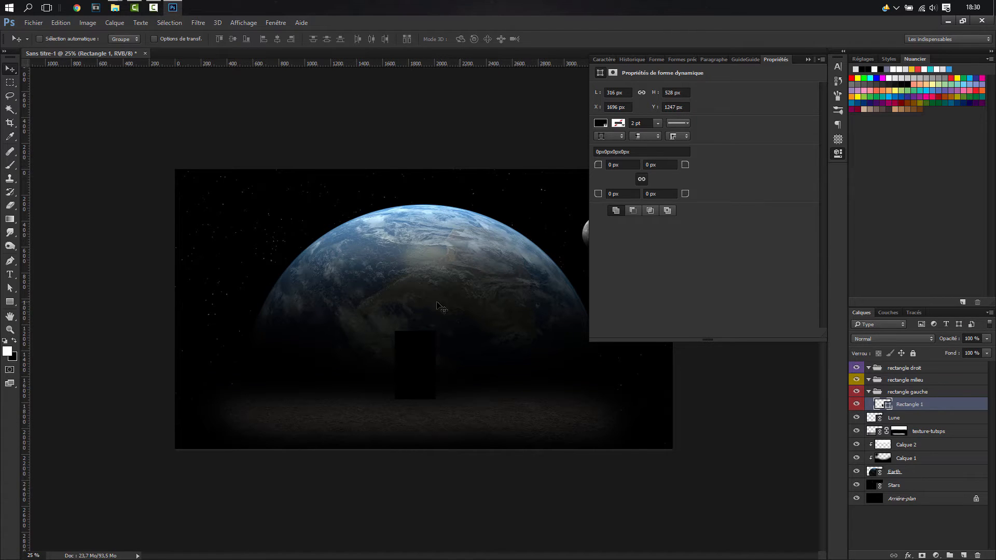
- Compare with the panels in the finished wallpaper on the desktop, return to Photoshop, and slightly enlarge the rectangle's height and width
key("super+d")
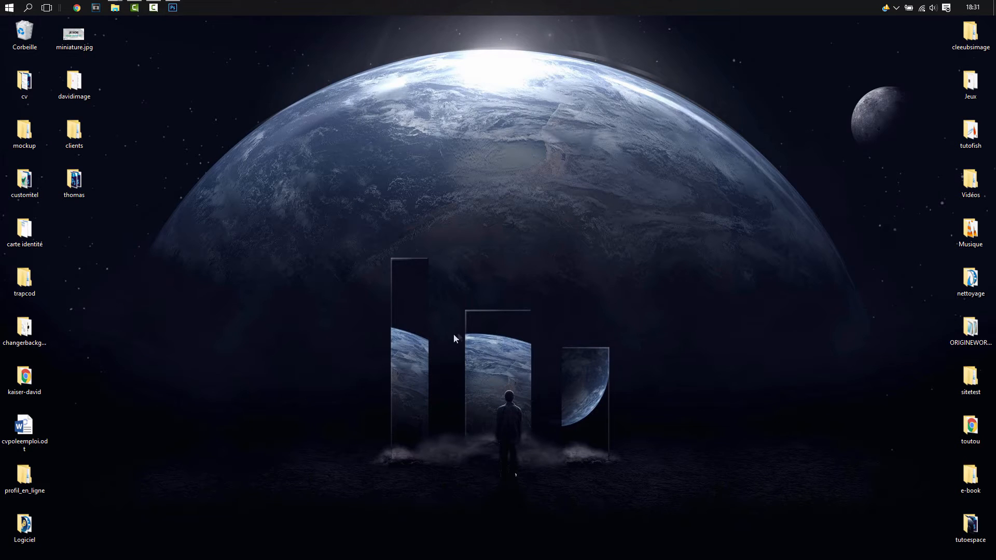
left_click(173, 7)
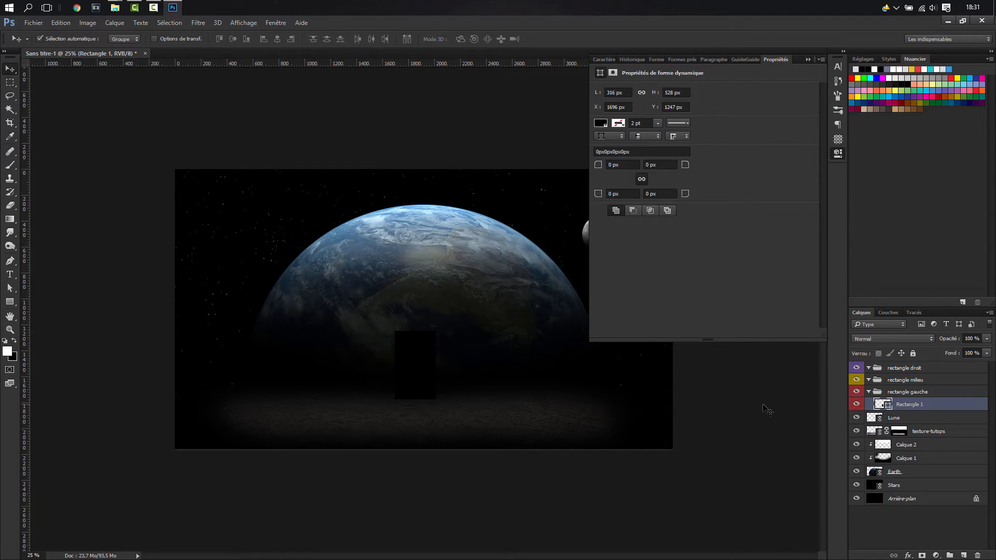
key("ctrl+t")
left_click_drag(415, 330, 415, 328)
left_click_drag(440, 361, 441, 363)
key("Return")
left_click(570, 371)
left_click(807, 60)
key("ctrl+plus")
key("ctrl+plus")
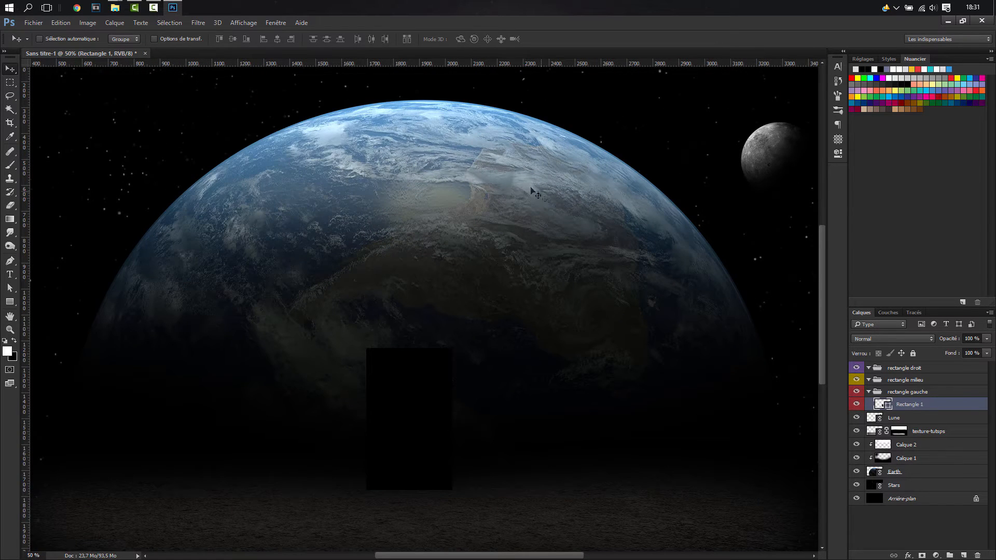
- Add a Biseautage & estampage effect to Rectangle 1 with a depth of 209 % and a size of 5 px
right_click(921, 406)
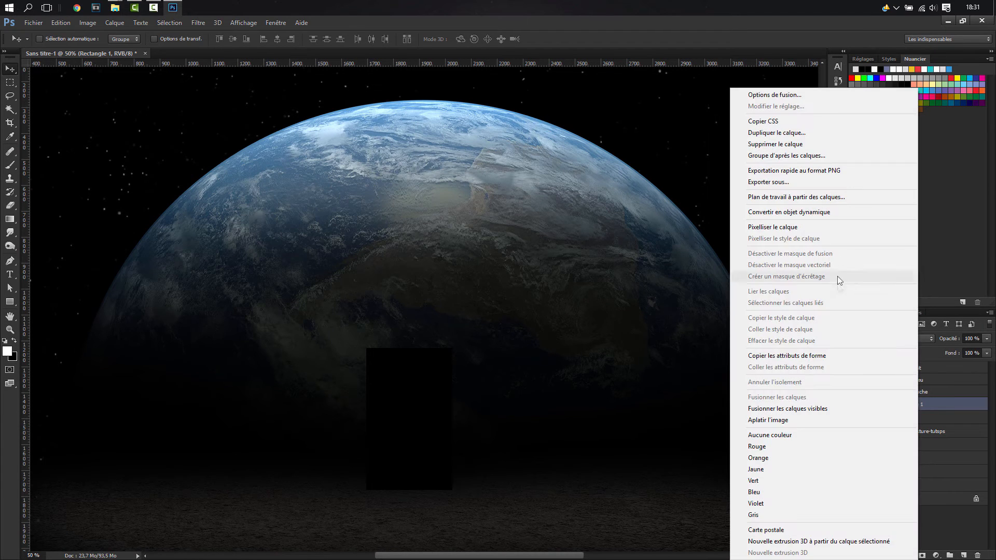
left_click(766, 94)
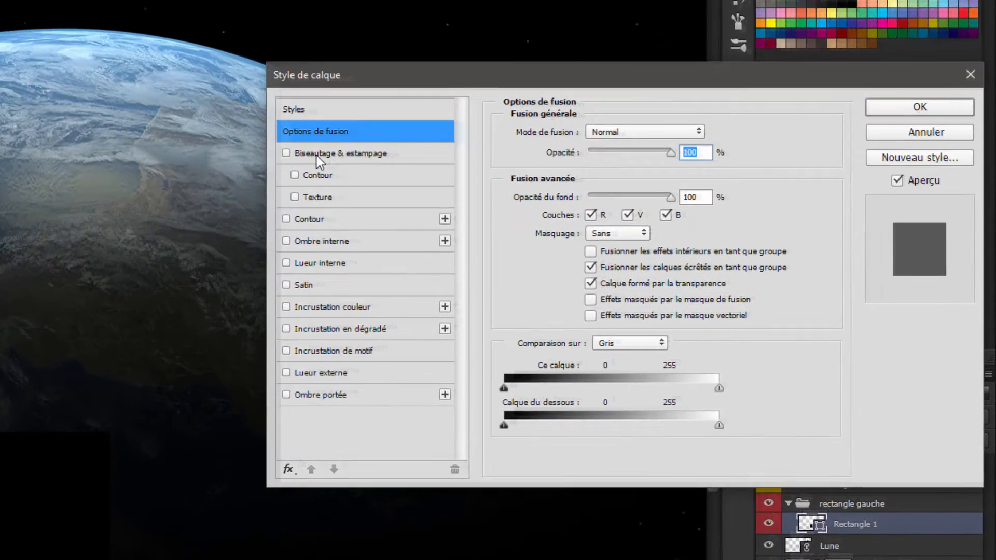
left_click(579, 177)
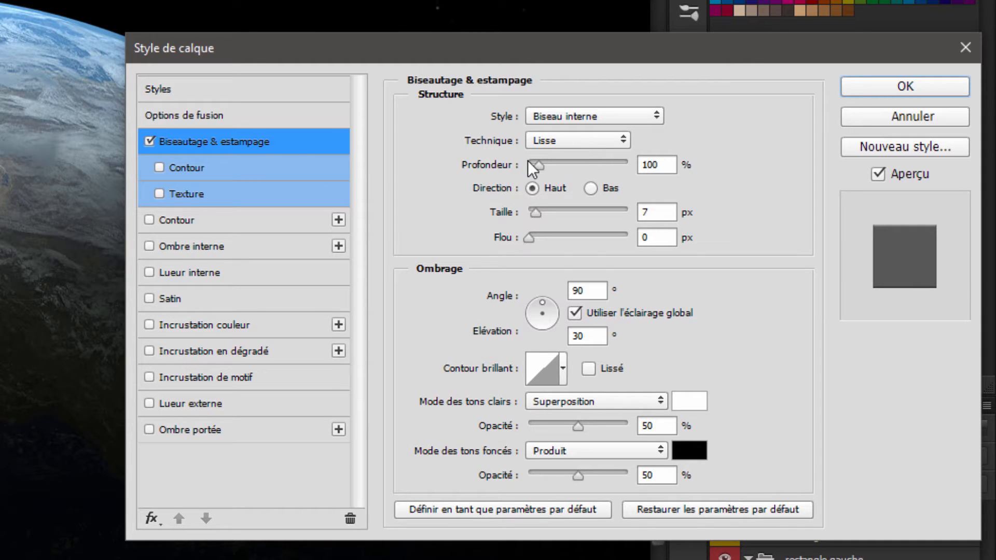
double_click(655, 165)
type("209")
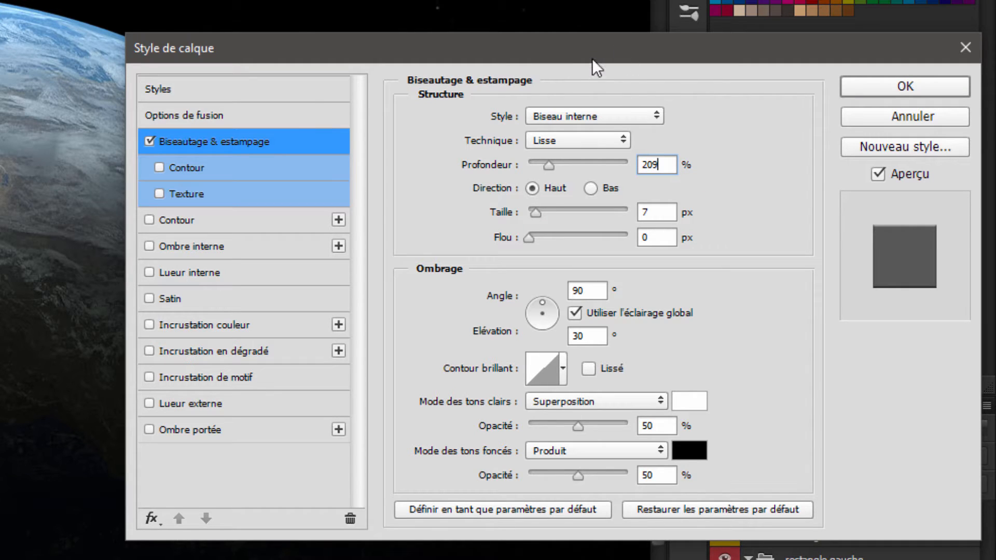
left_click(653, 209)
double_click(652, 209)
type("5")
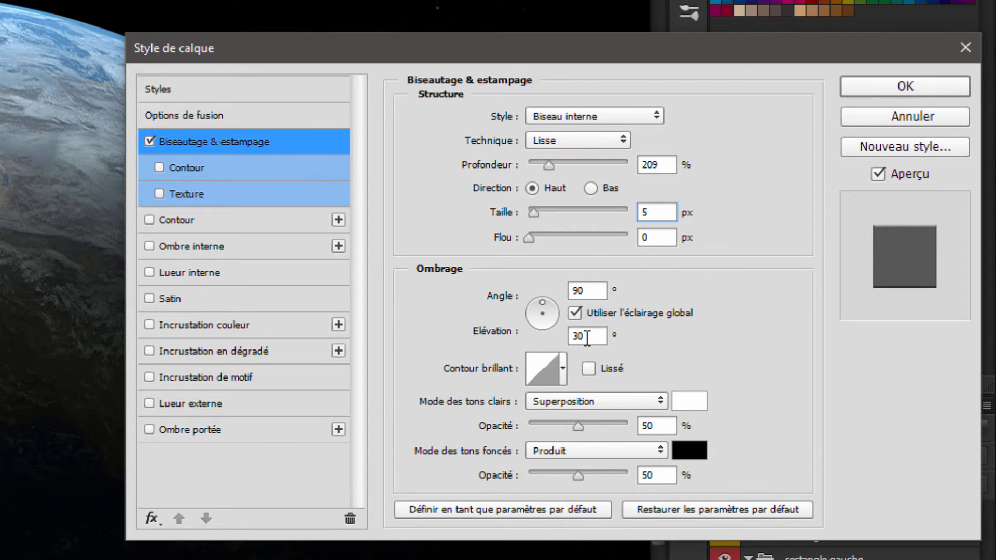
- Turn off global lighting for the bevel and set its shading angle to 122° and elevation to 21°
left_click(575, 313)
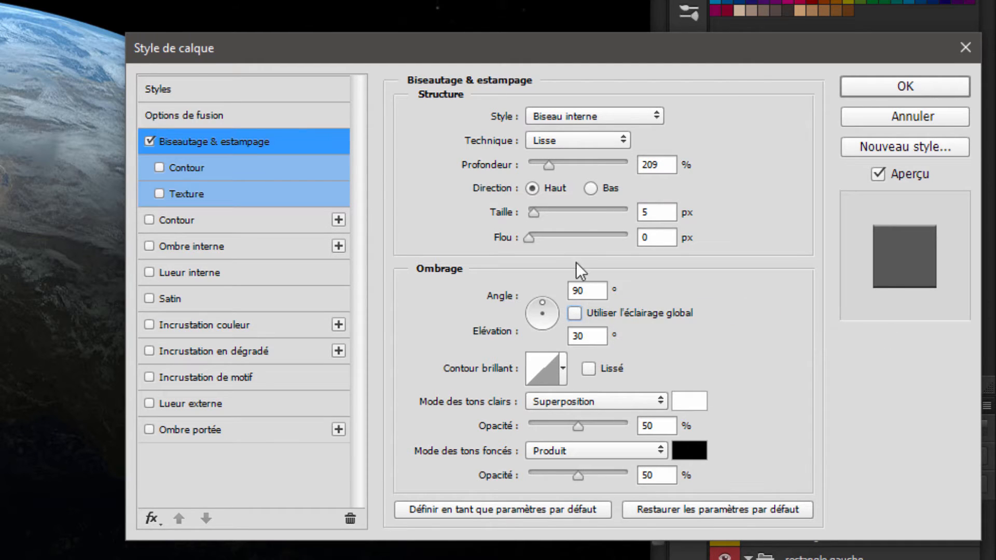
double_click(589, 290)
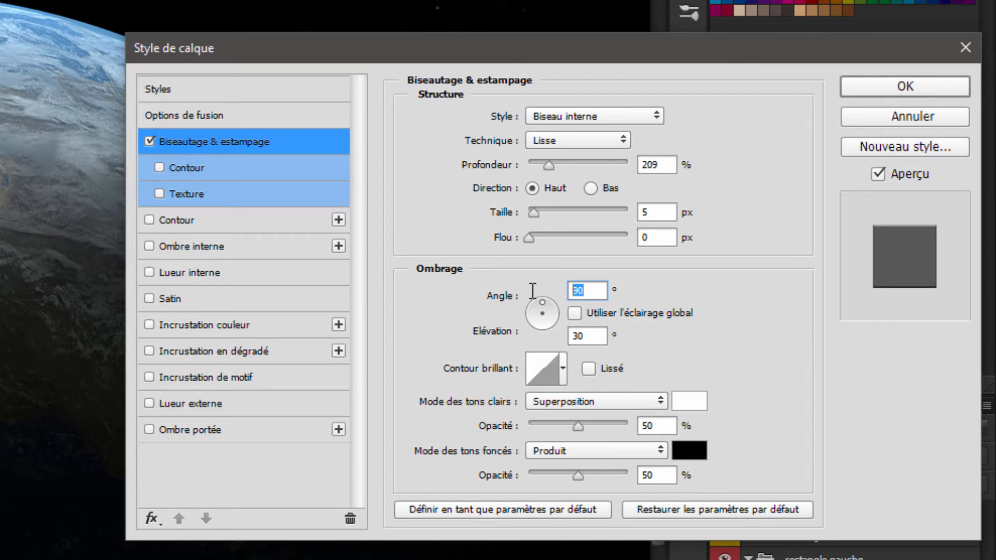
type("122")
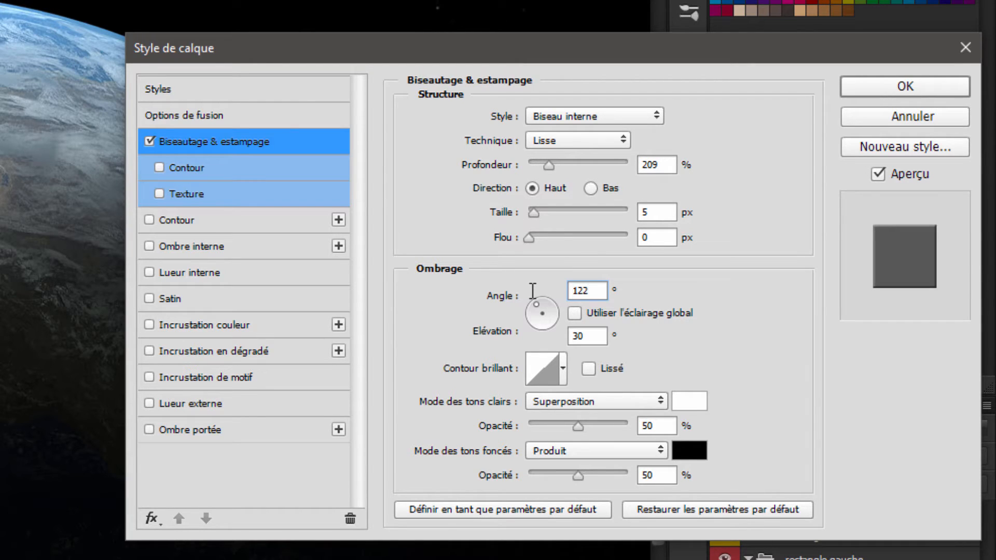
double_click(586, 336)
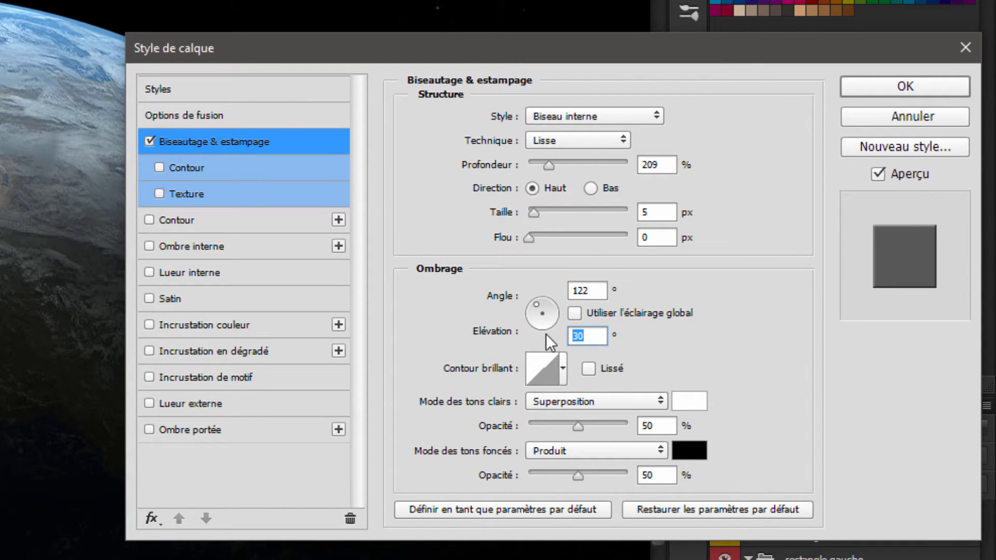
type("21")
- Set the bevel's highlight opacity to 34 % and shadow opacity to 0 %, and apply the layer style
double_click(655, 425)
type("34")
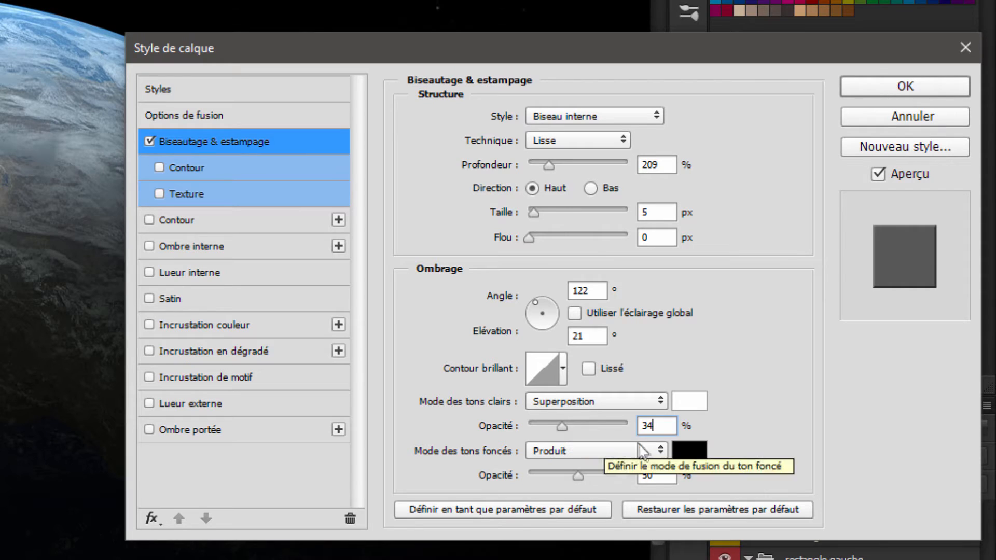
double_click(657, 475)
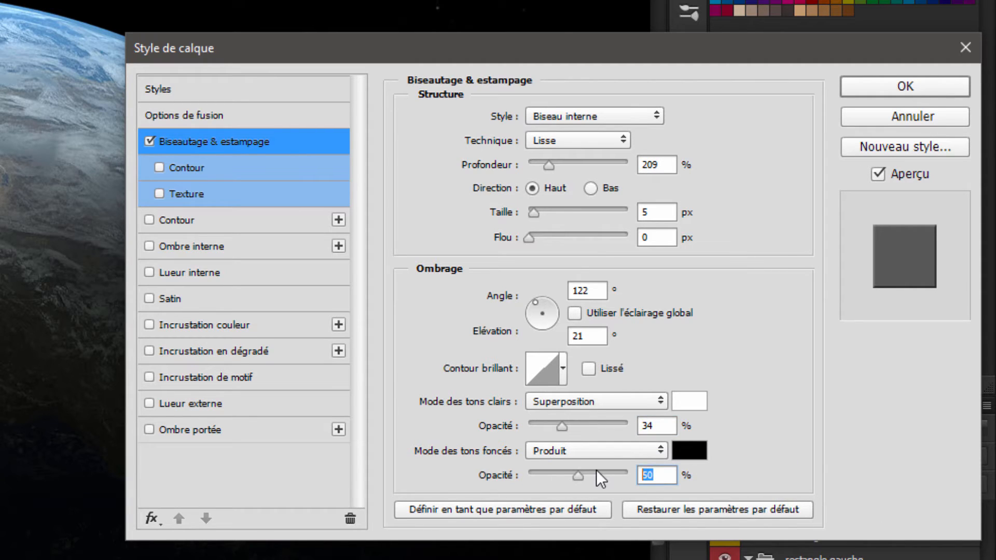
type("0")
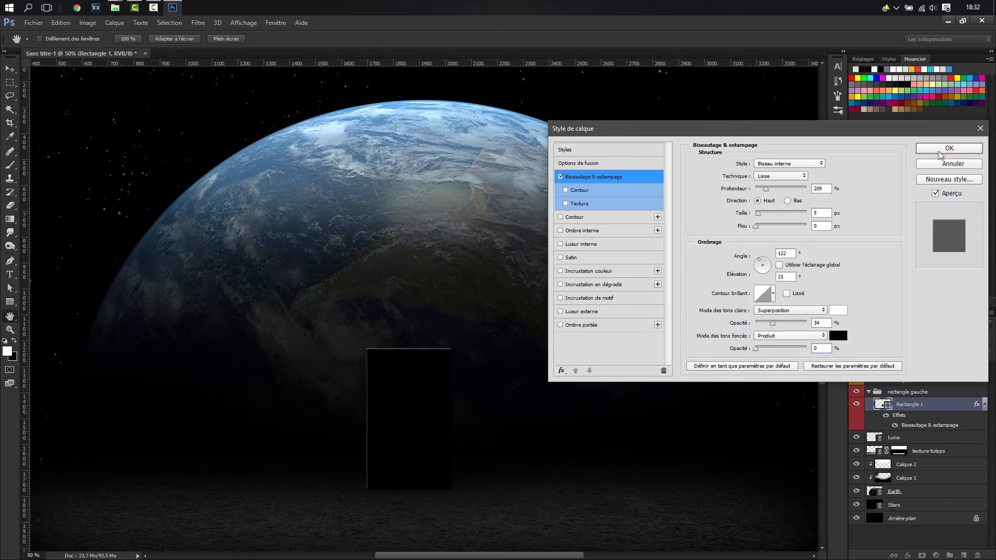
left_click(939, 152)
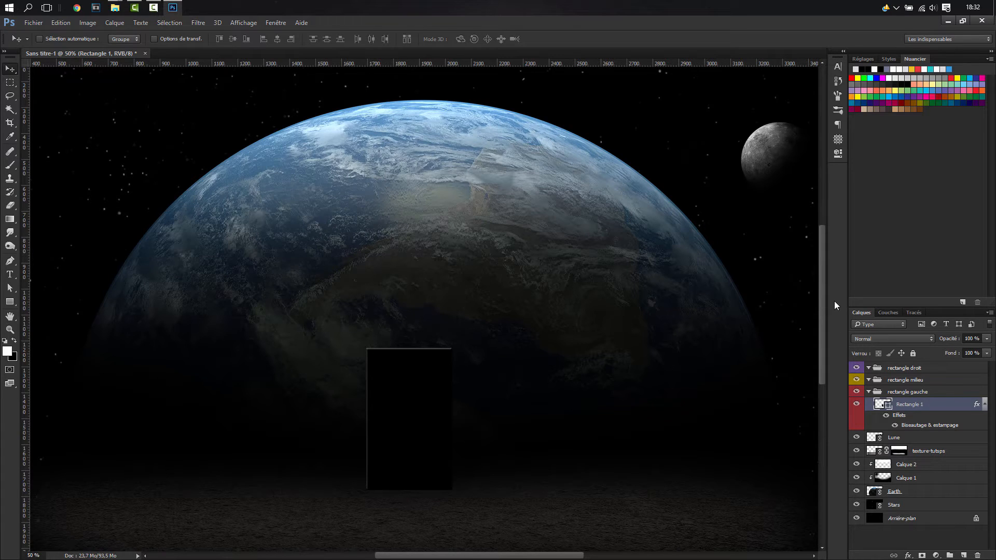
- Place Earth.png as a linked file above Rectangle 1 in the rectangle gauche group
left_click(33, 22)
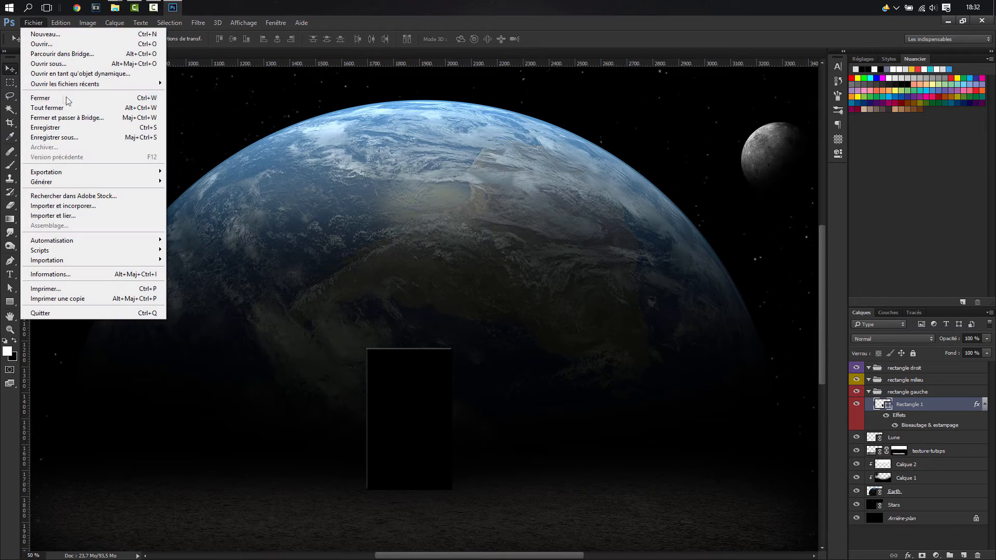
left_click(99, 216)
left_click(121, 99)
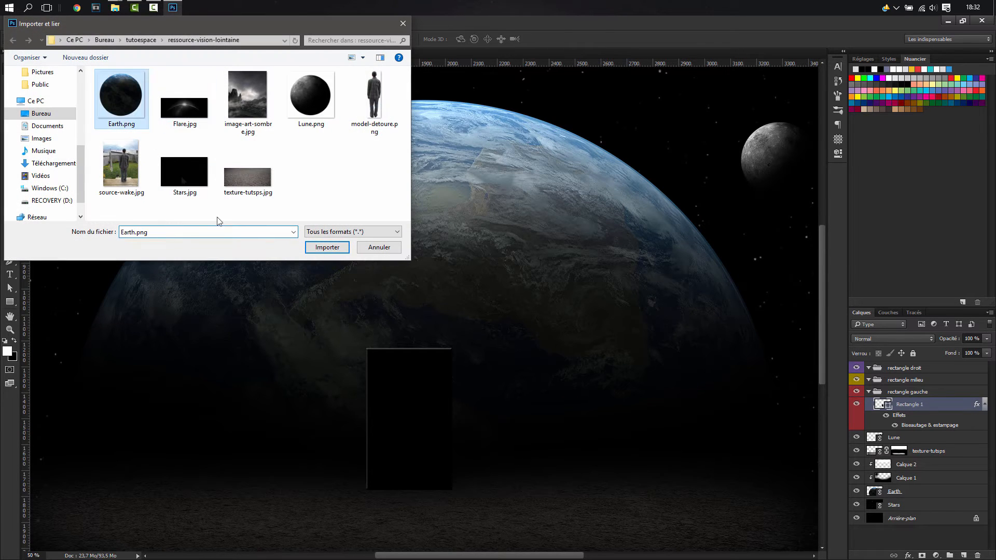
left_click(317, 248)
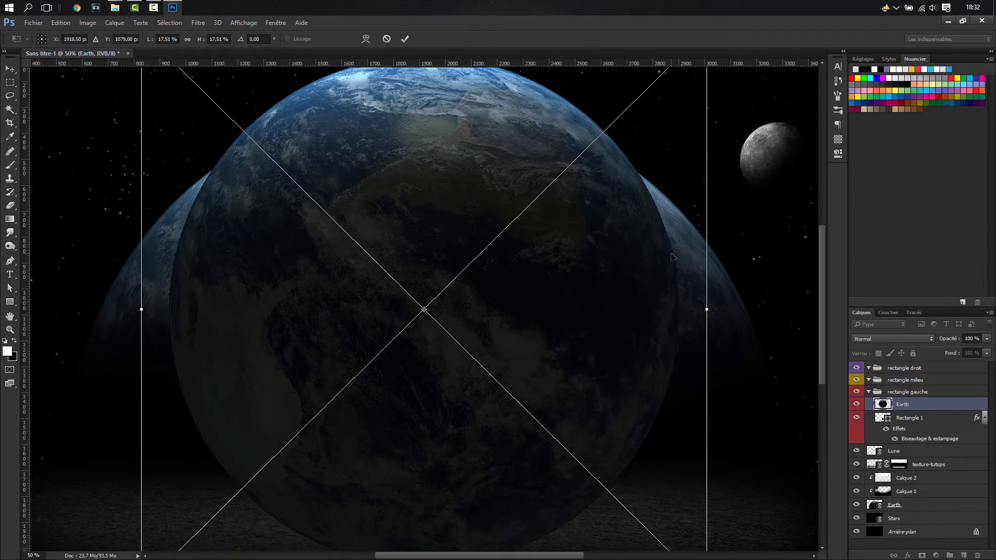
- Scale the placed Earth to about 9.11 % and position it over the black rectangle
key("ctrl+minus")
left_click_drag(611, 123, 431, 301)
left_click_drag(344, 351, 411, 381)
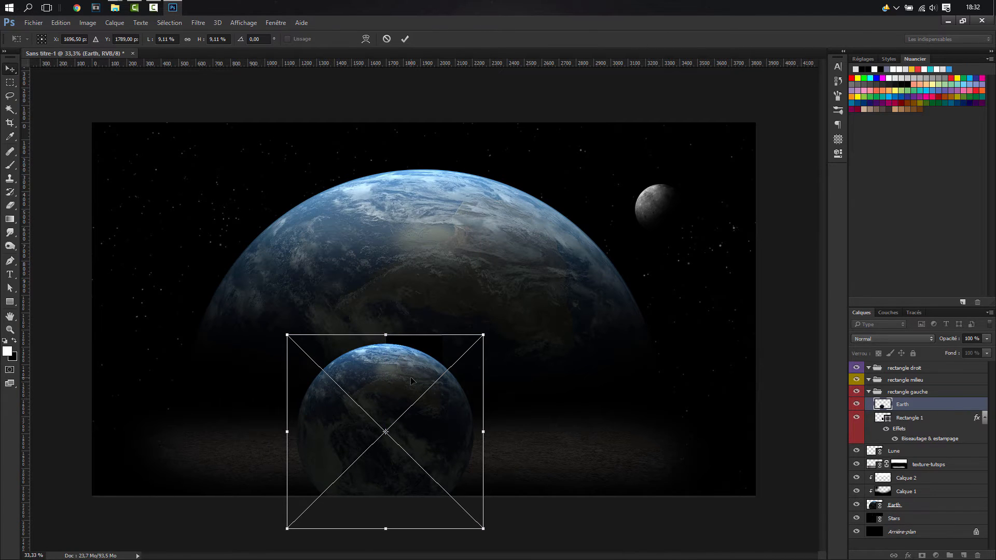
key("Return")
- Check the finished wallpaper on the desktop, return to Photoshop, and rotate the small Earth about -9.47° and shift it by about 51 and 27 px
left_click(948, 21)
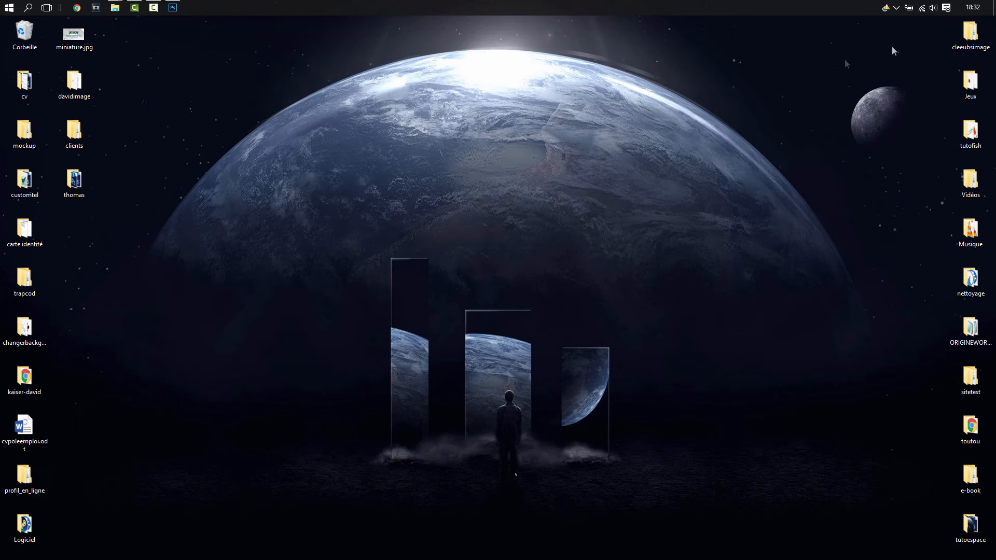
left_click(173, 7)
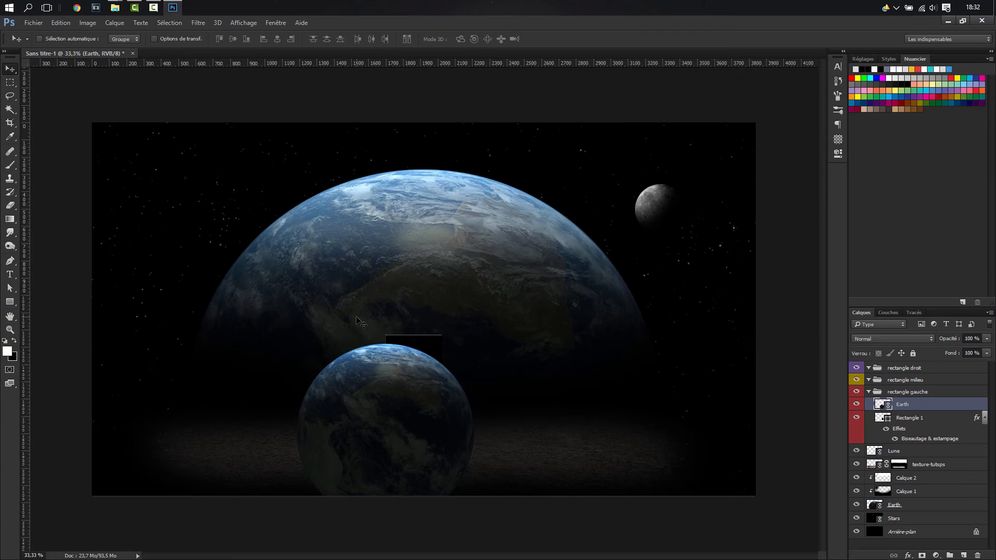
key("ctrl+t")
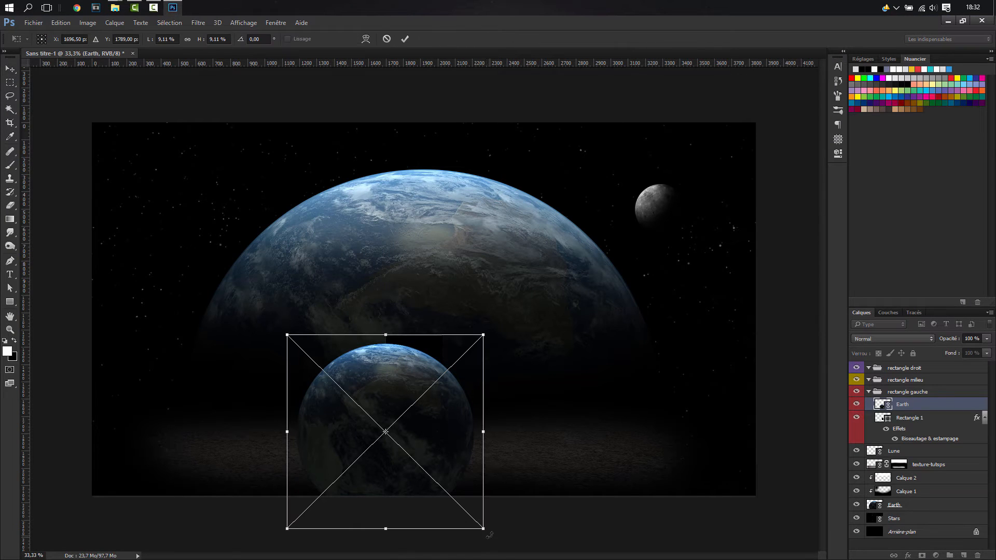
left_click_drag(489, 540, 531, 514)
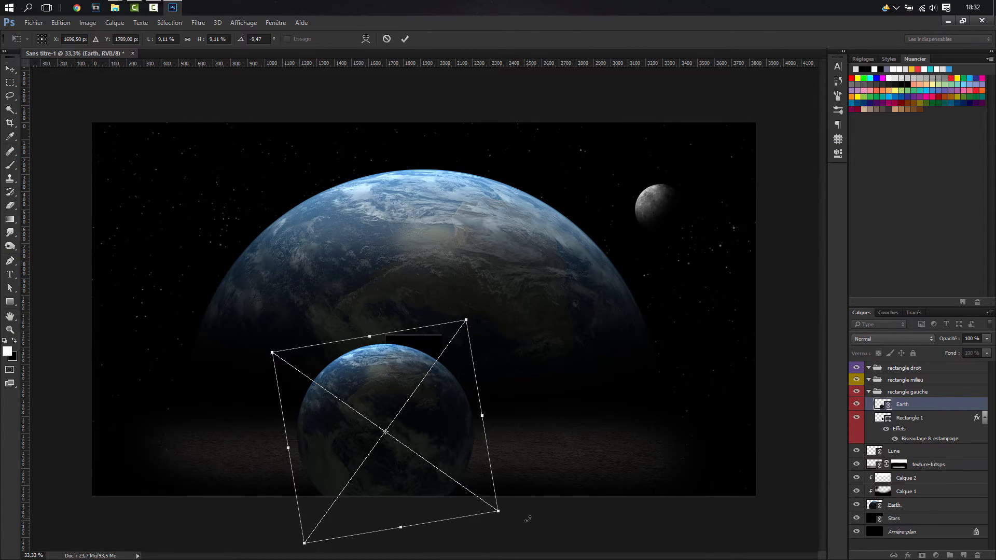
left_click_drag(398, 369, 408, 375)
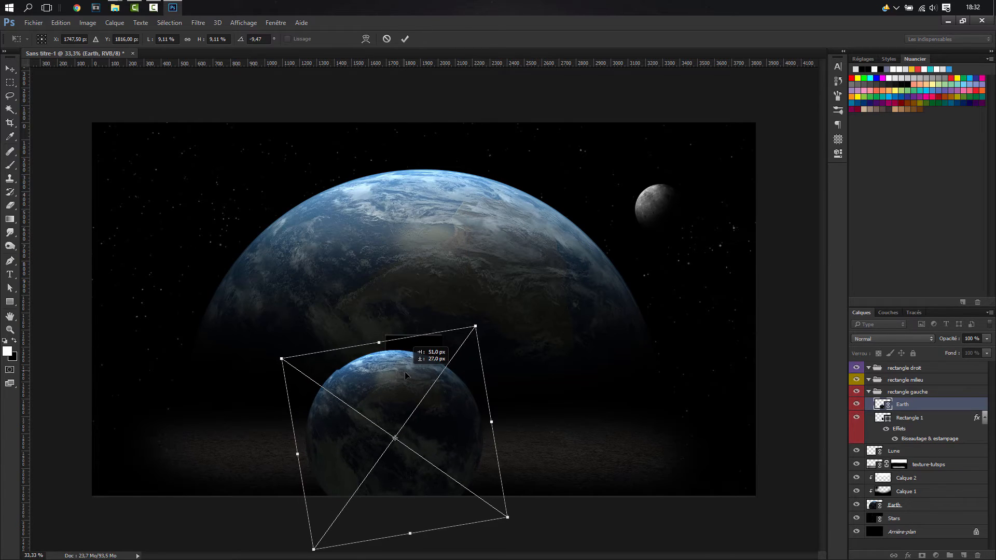
key("Return")
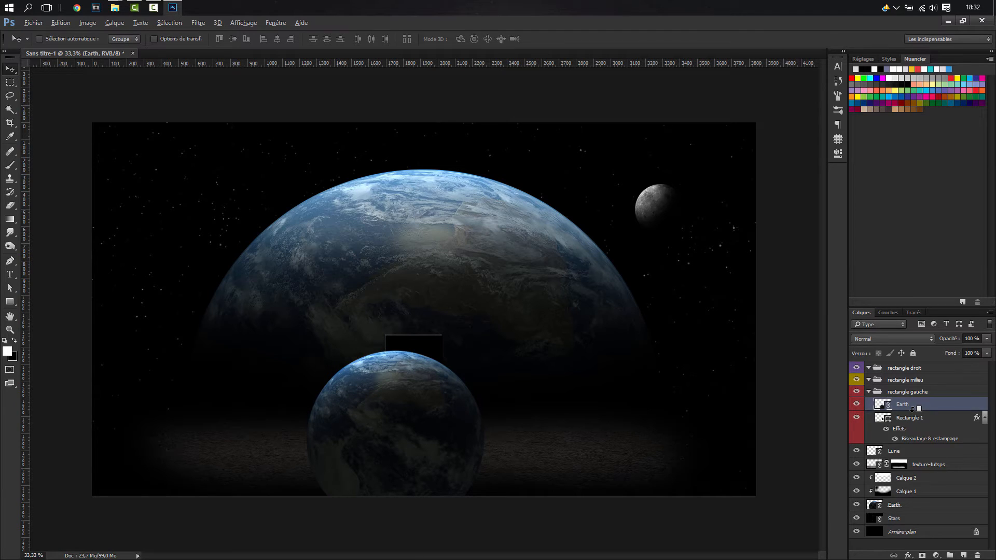
- Clip the small Earth layer to Rectangle 1 with a clipping mask
left_click(912, 410, "alt")
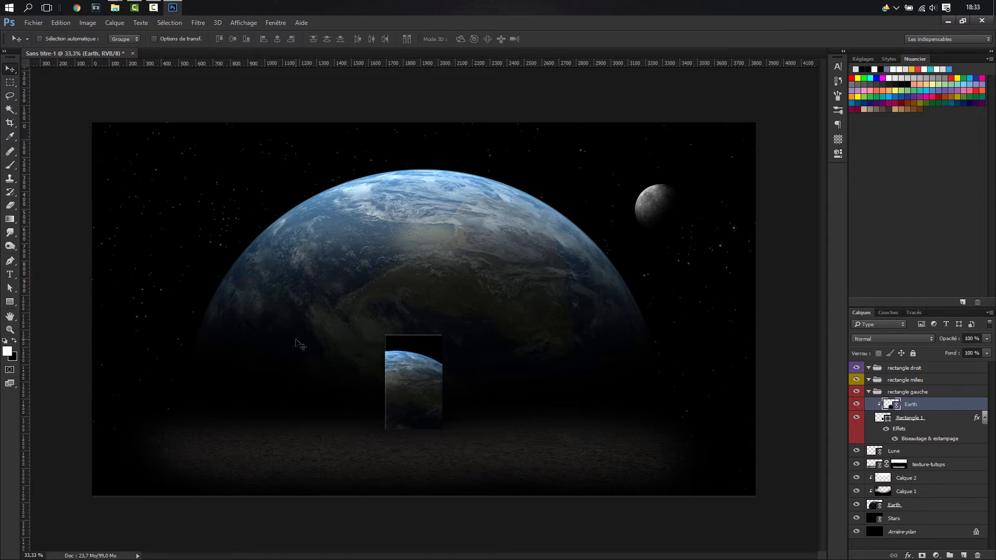
- Add a new layer above the small Earth in the rectangle gauche group and clip it to the panel
key("ctrl+plus")
key("ctrl+plus")
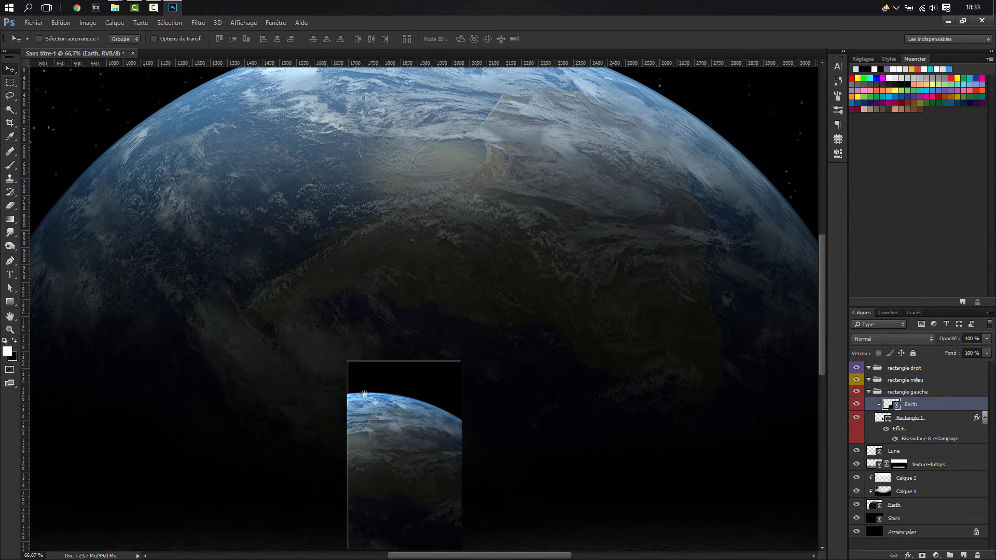
scroll(467, 389, "down", 3)
key("ctrl+shift+n")
key("Return")
left_click(915, 410, "alt")
- Paint a soft white highlight on the panel's upper-left corner and edges with the brush reduced to 245 px
key("b")
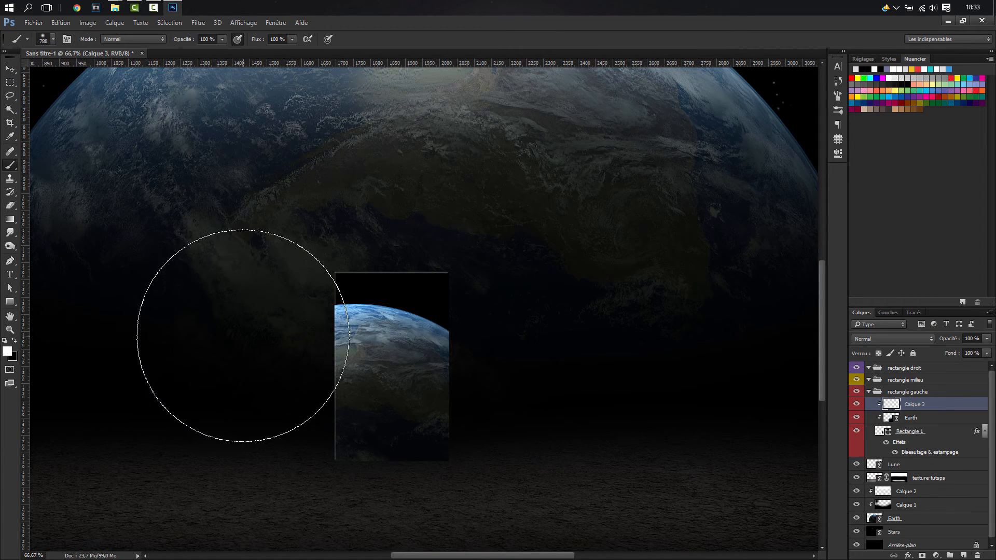
left_click_drag(230, 331, 198, 331)
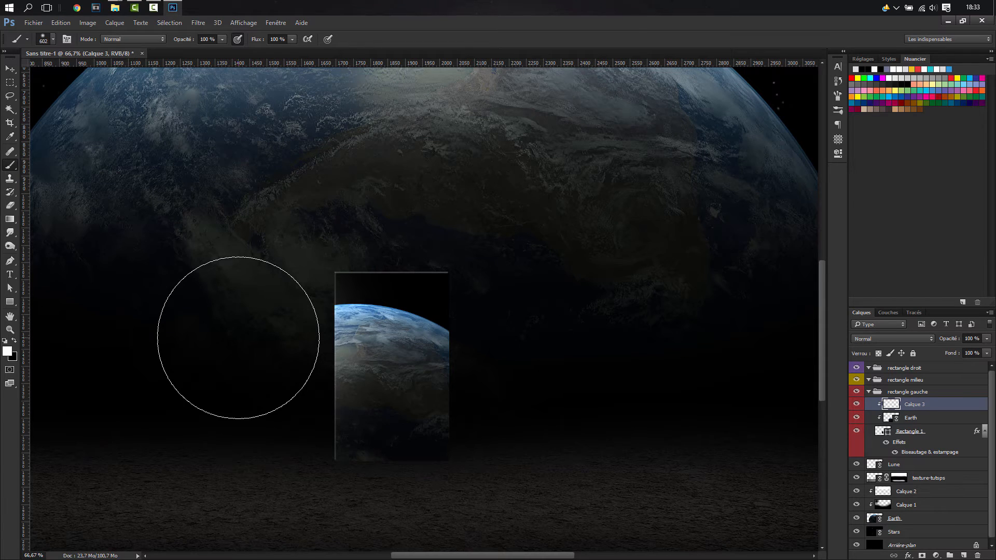
mouse_move(258, 341)
left_mouse_down()
mouse_move(256, 309)
mouse_move(255, 349)
mouse_move(231, 324)
mouse_move(181, 323)
left_mouse_up()
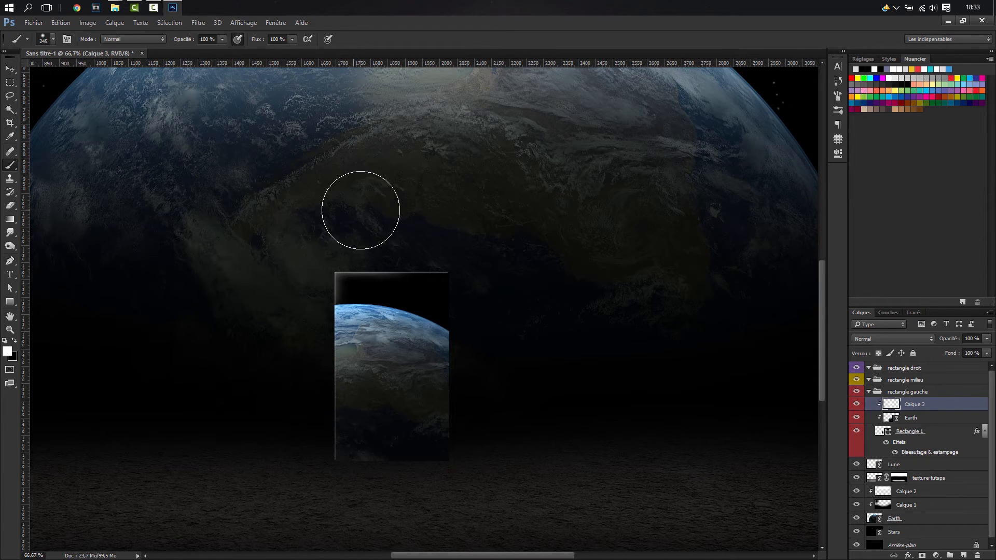
right_click(332, 206, "alt")
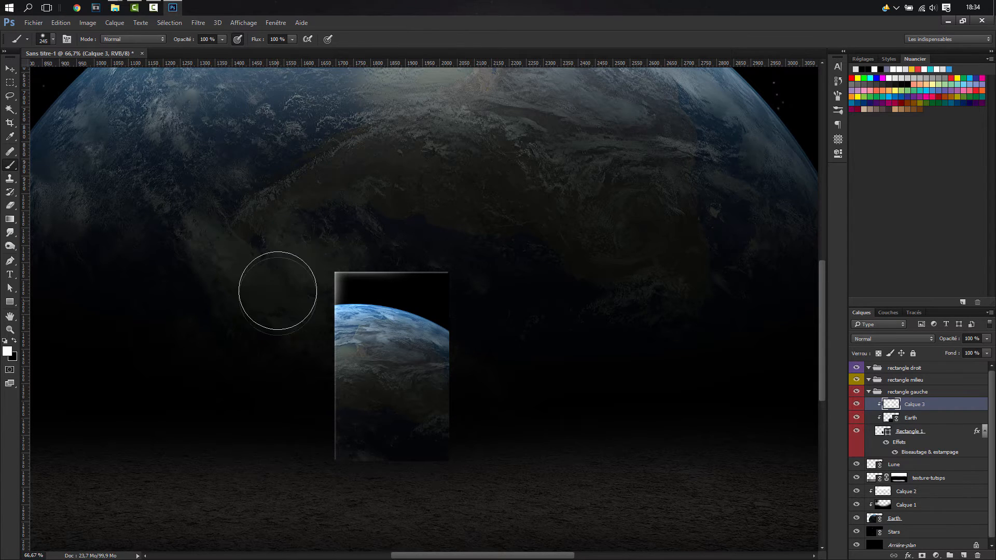
- Select the panel's interior with a rectangular marquee and clear the white glow there, keeping it only on the thin bevelled edges
left_click(10, 83)
left_click_drag(508, 483, 337, 275)
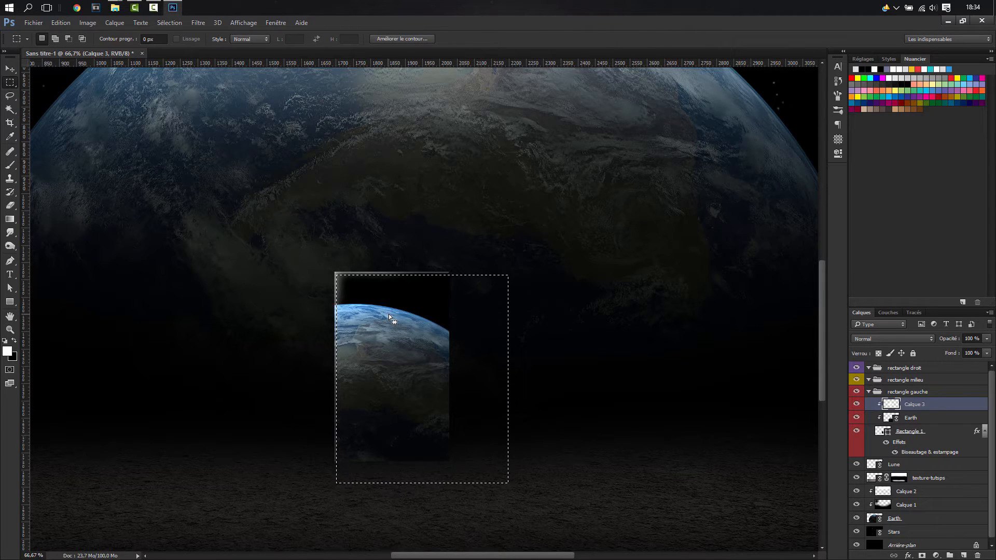
key("ctrl+d")
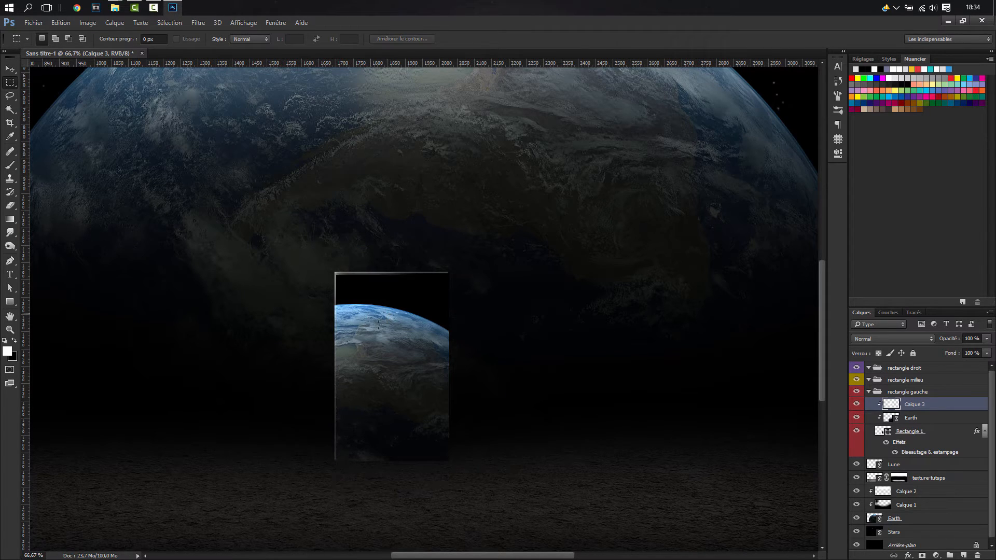
left_click_drag(504, 481, 336, 274)
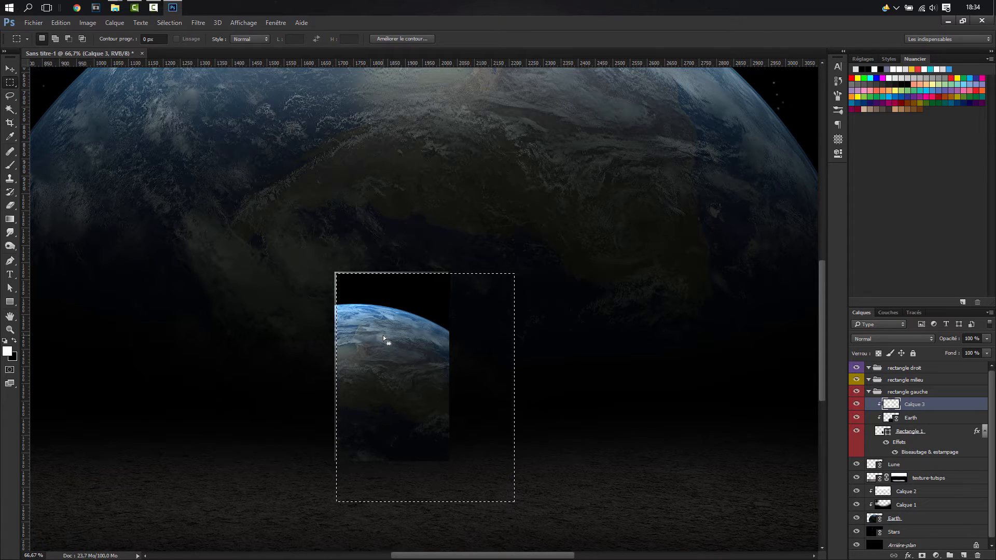
key("ctrl+d")
- Duplicate Calque 3, Earth and Rectangle 1, move the copies into the rectangle milieu group, and colour-label them yellow
left_click(911, 433, "shift")
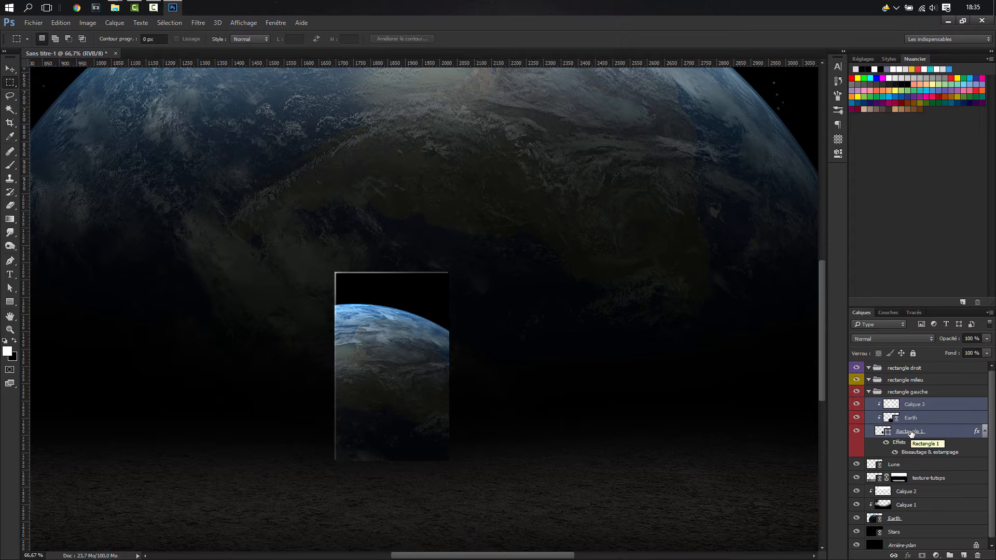
left_click(922, 409)
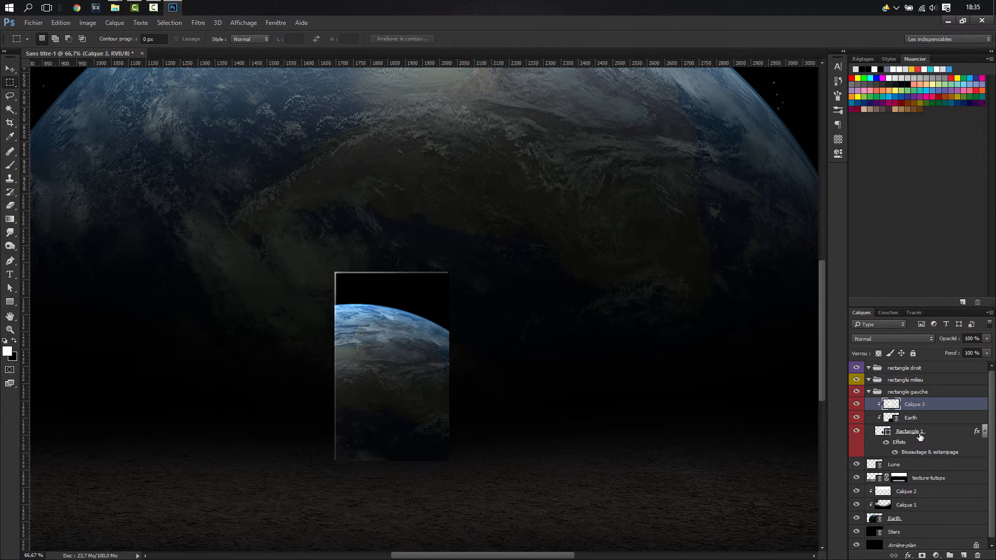
left_click(920, 436, "shift")
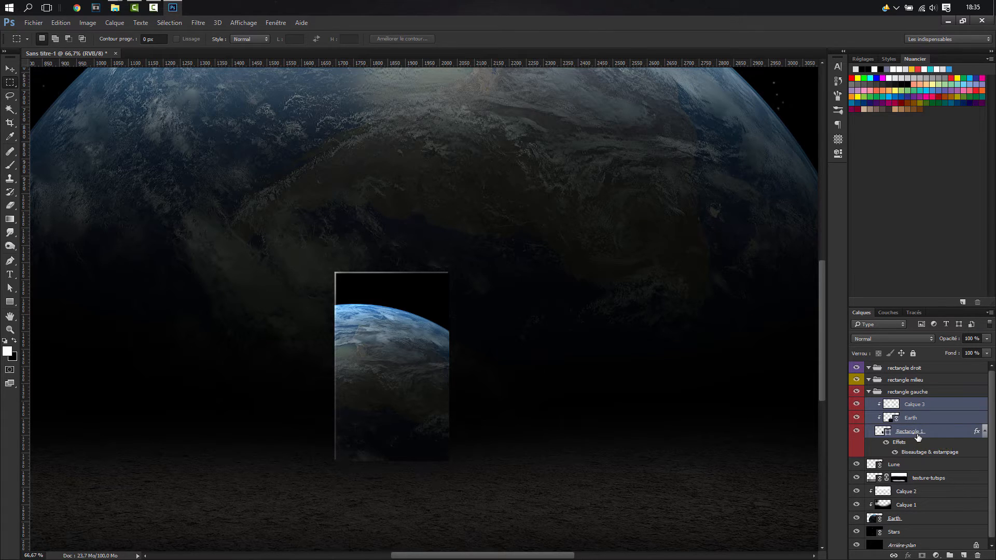
key("ctrl+j")
left_click_drag(913, 437, 916, 381)
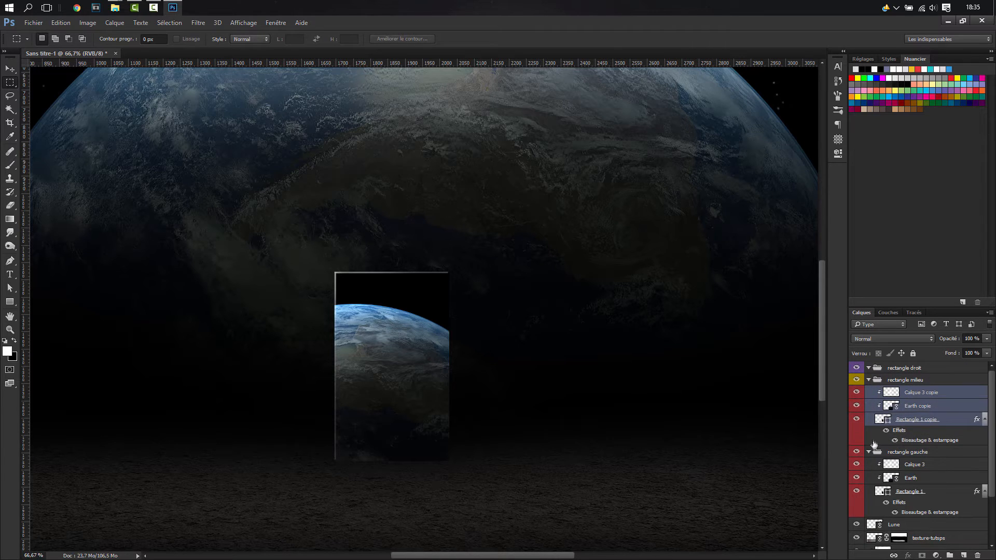
left_click(869, 452)
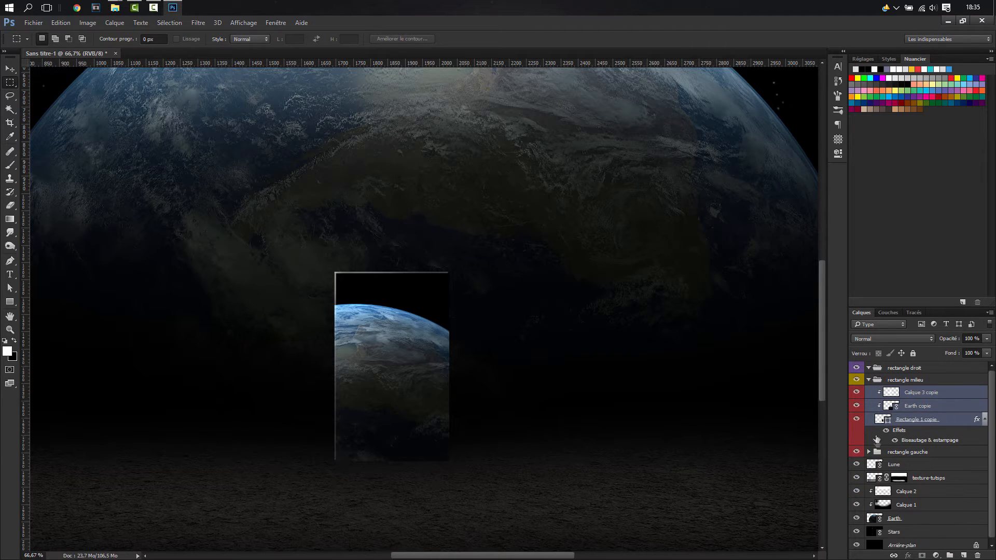
right_click(860, 399)
left_click(844, 463)
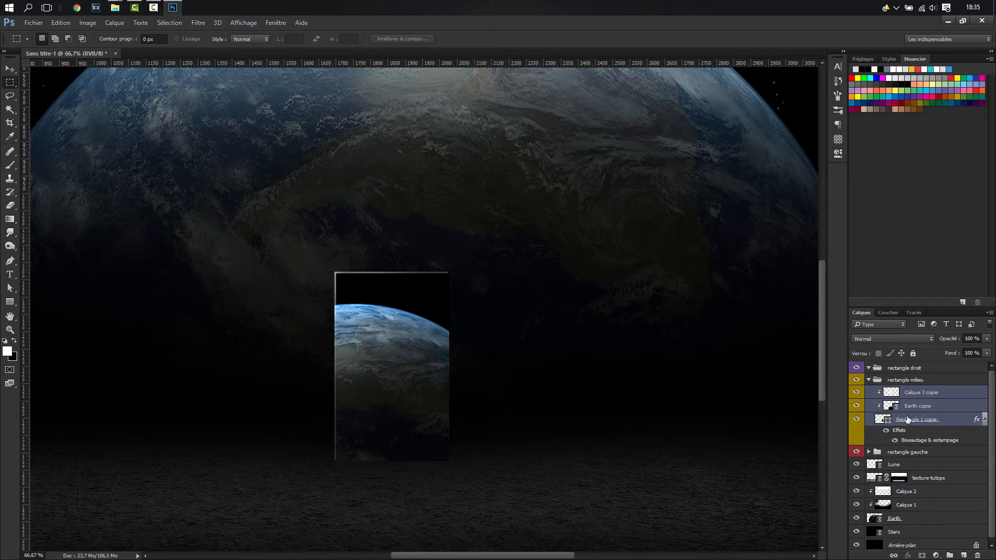
- Move the duplicated panel to the right of the original panel and collapse its group
key("v")
left_click_drag(404, 383, 502, 394)
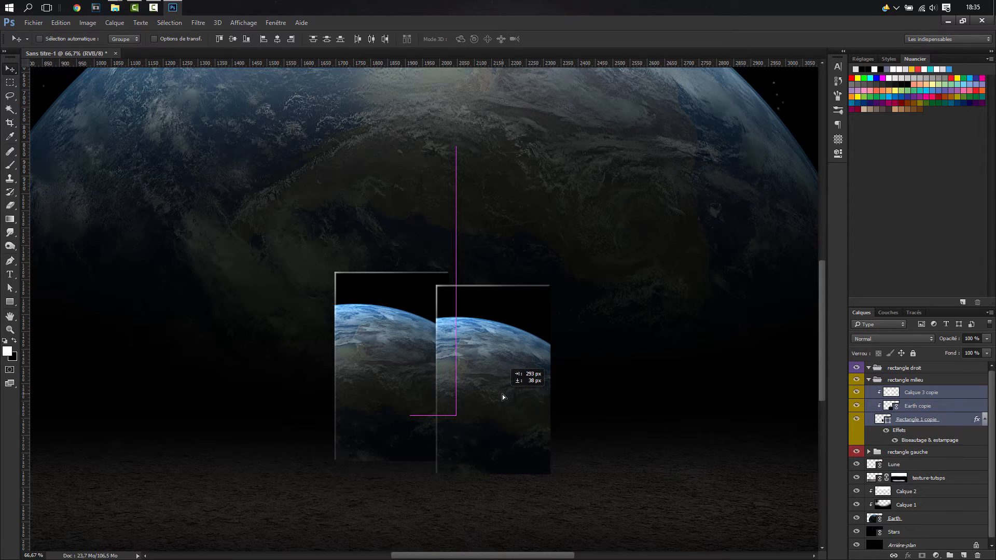
left_click_drag(502, 394, 559, 405)
left_click(869, 381)
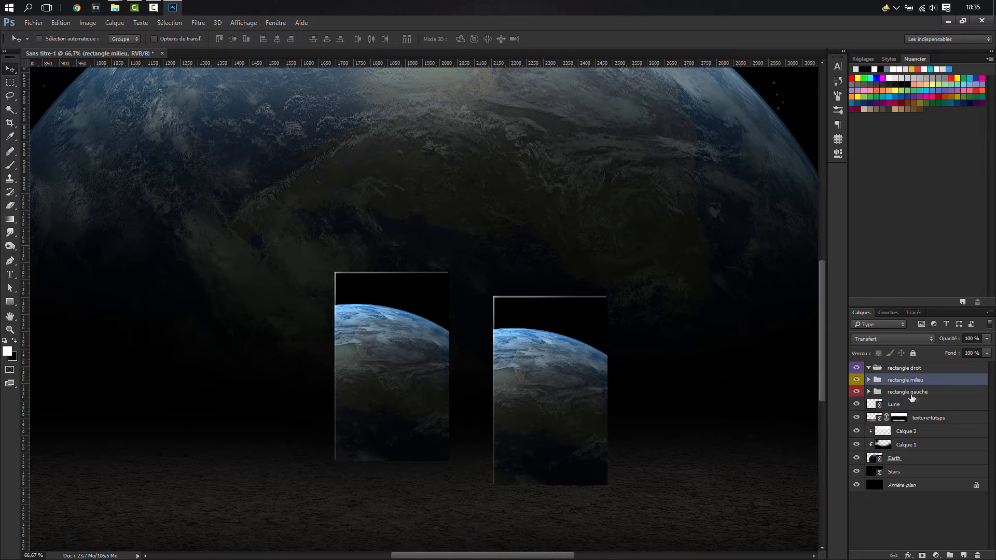
- Rename the red group as rectangle milieu and the yellow group as rectangle gauhce
double_click(913, 392)
left_click_drag(934, 392, 908, 392)
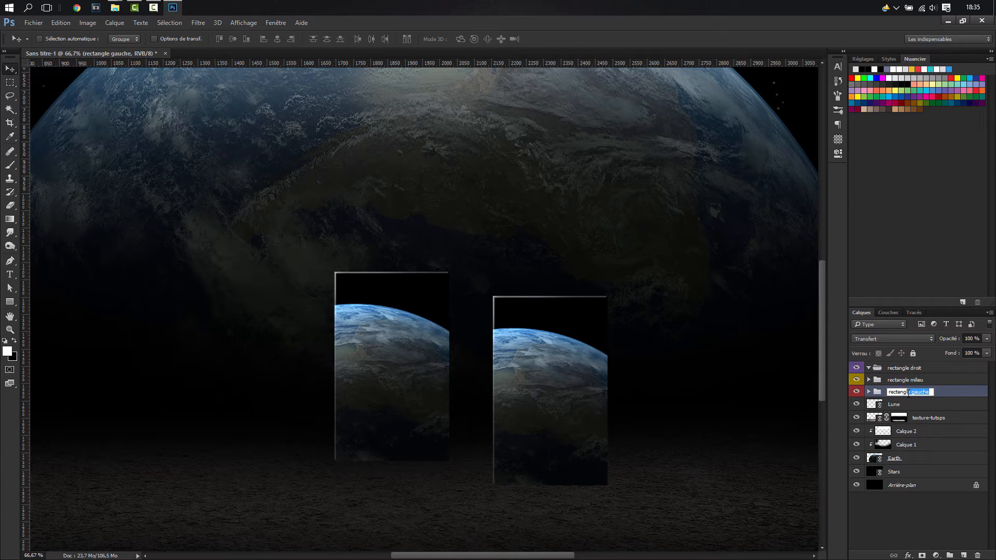
key("BackSpace")
double_click(916, 380)
left_click(925, 381)
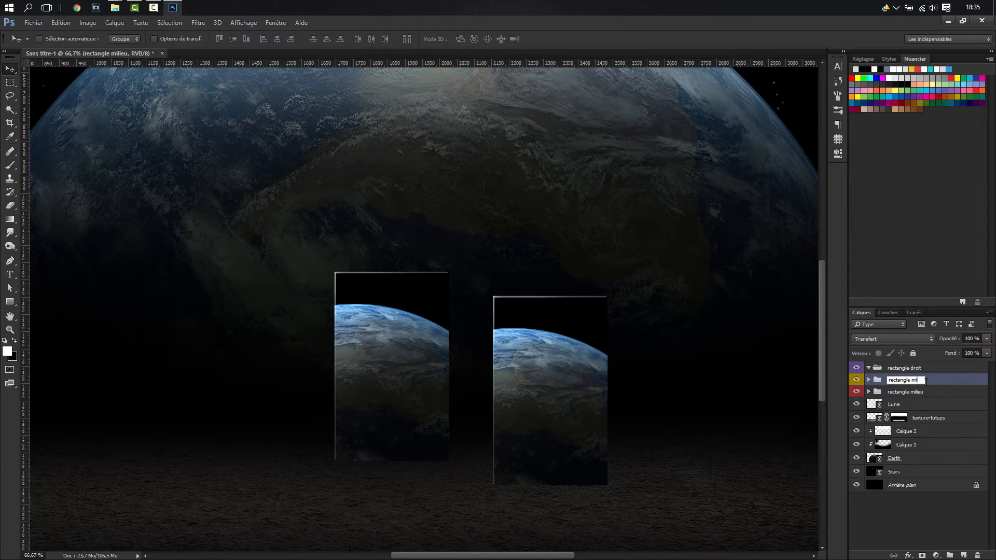
type("g")
key("Return")
- Move the rectangle gauhce group's panel to the left of the middle panel
left_click_drag(545, 411, 259, 416)
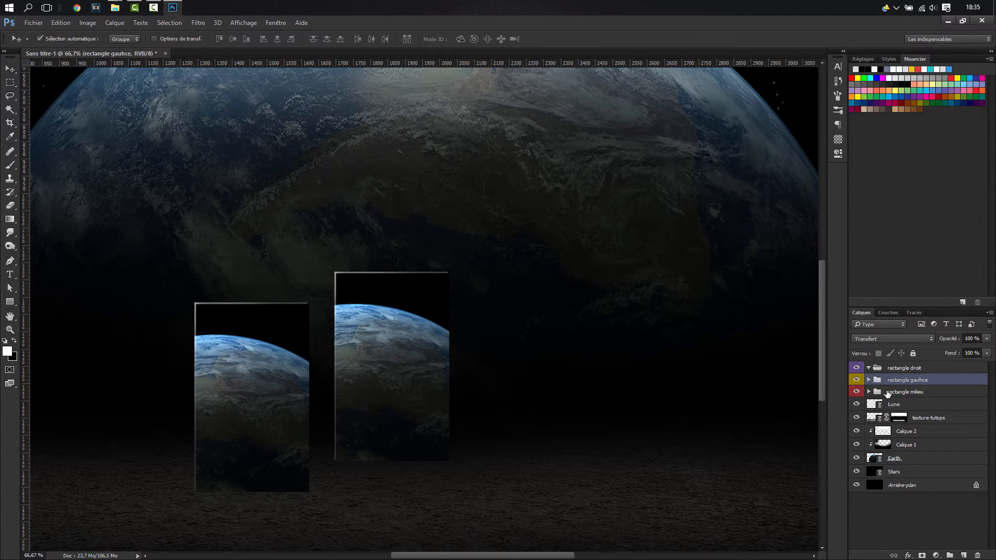
key("ctrl+t")
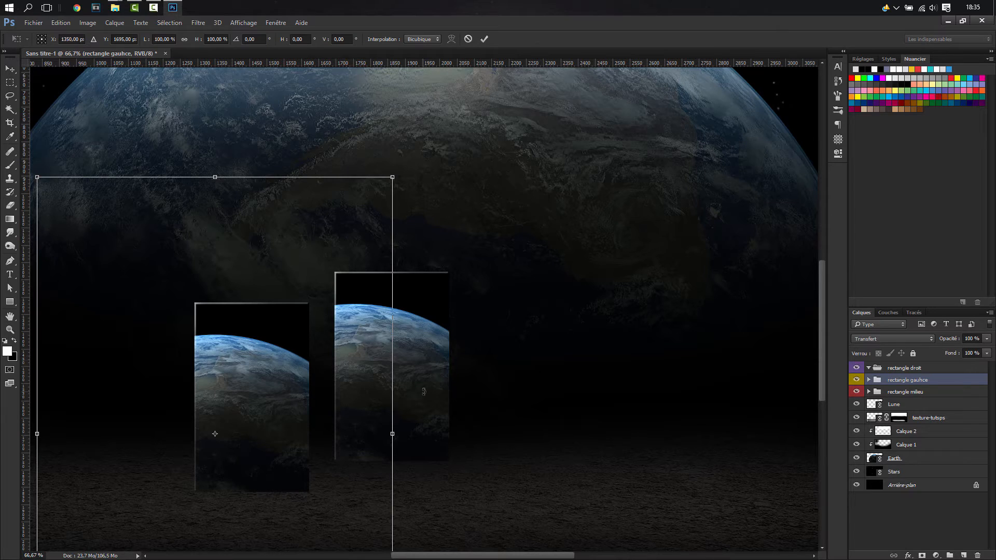
key("Return")
- Transform Calque 3 copie and Rectangle 1 copie together to about 55.16 % width and 134.58 % height
left_click(870, 379)
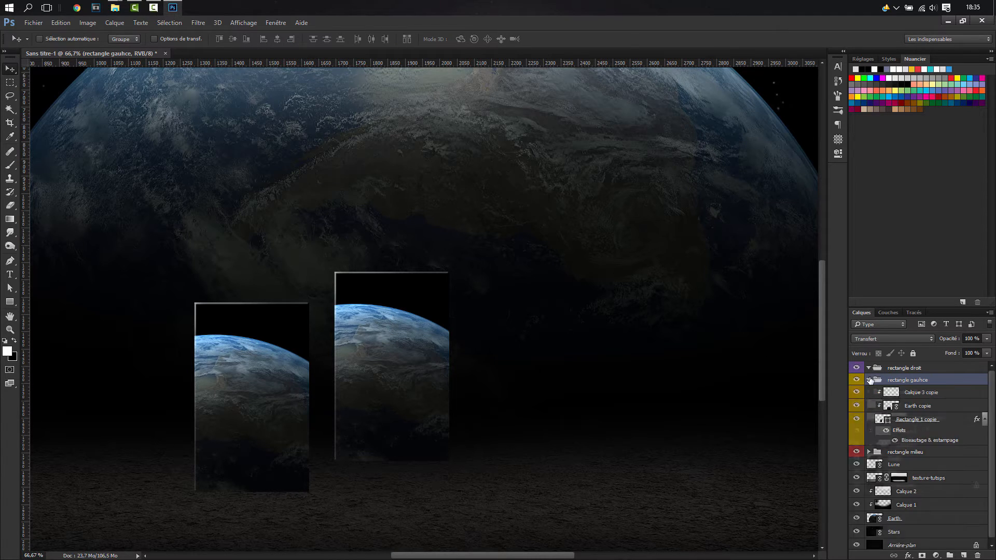
left_click(909, 409)
left_click(905, 423)
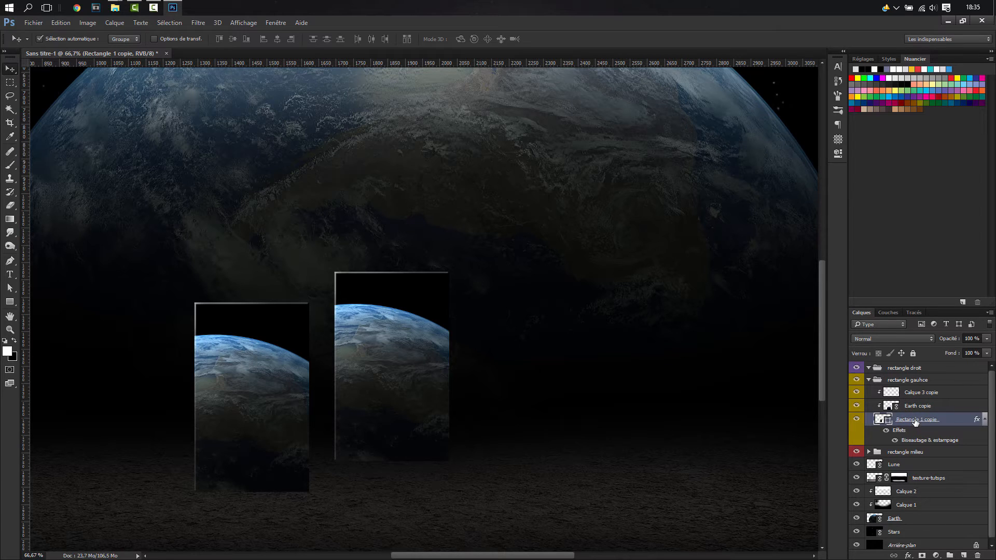
left_click(914, 394, "ctrl")
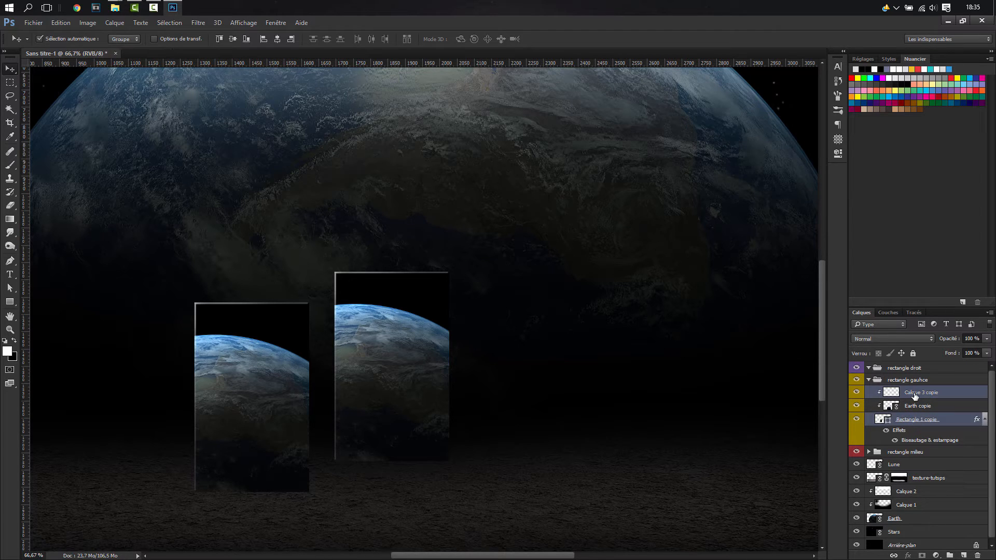
key("ctrl+t")
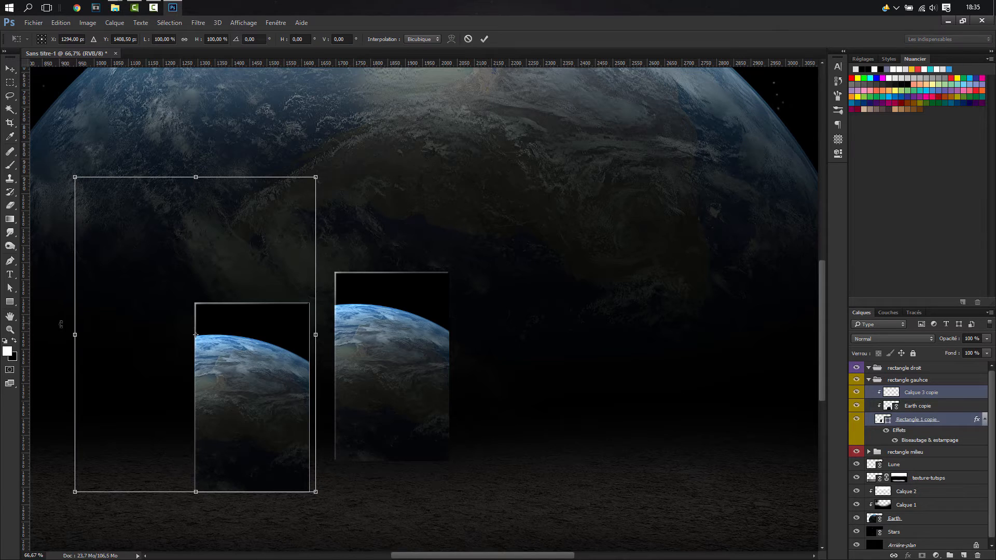
left_click_drag(73, 335, 182, 335)
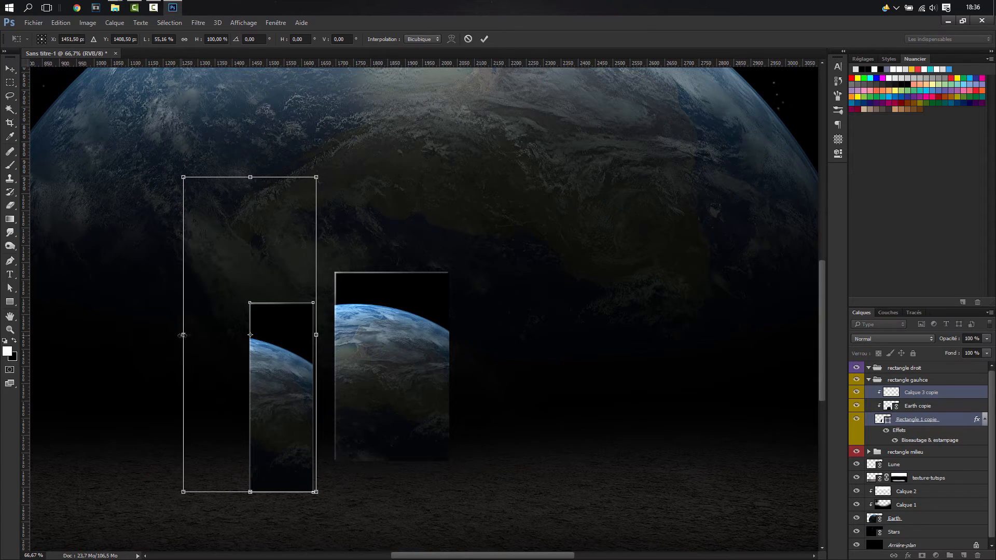
left_click_drag(251, 180, 266, 73)
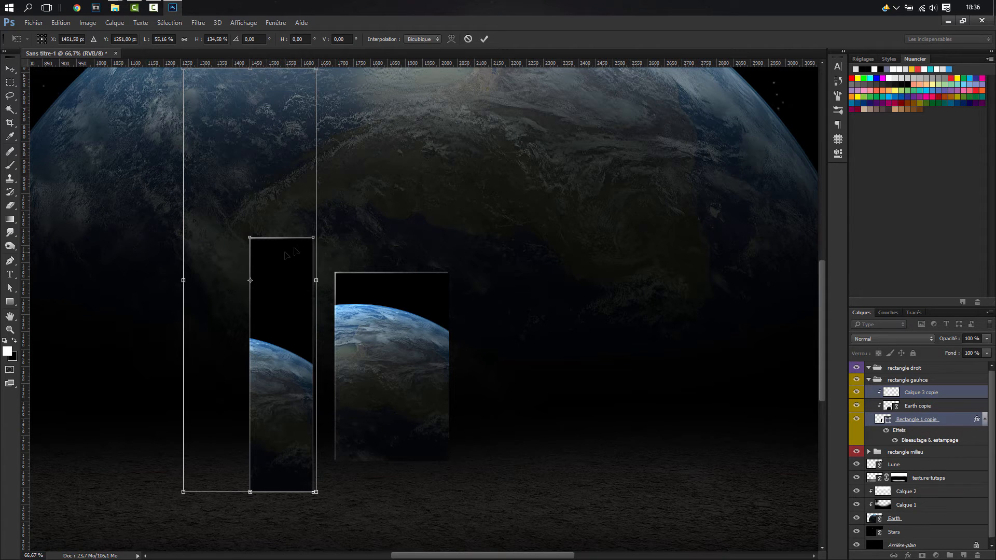
- Refine the left panel's transform to about 42.12 % width and 143.47 % height and shift it slightly up and left
key("ctrl+minus")
key("ctrl+minus")
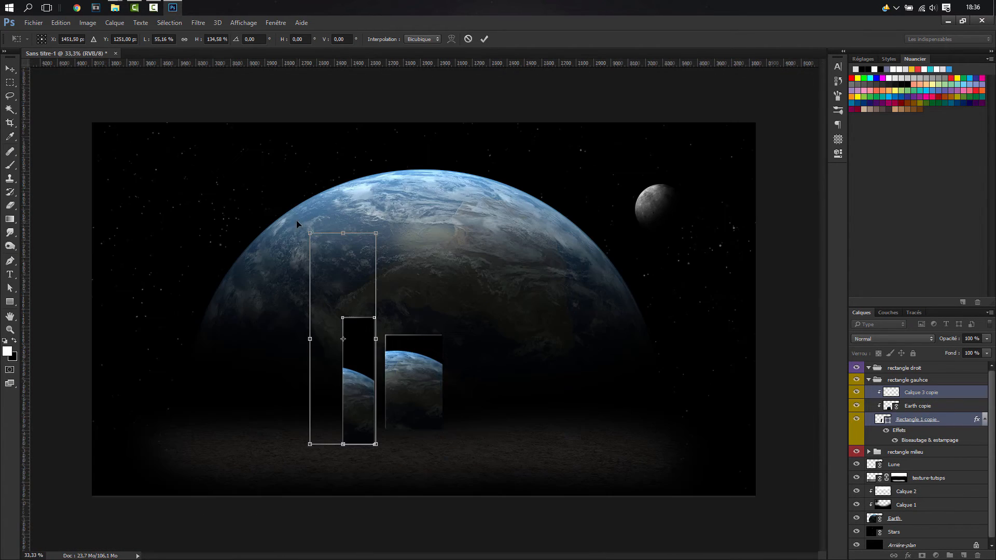
left_click_drag(309, 339, 325, 339)
left_click_drag(352, 235, 352, 218)
left_click_drag(358, 368, 347, 360)
key("Return")
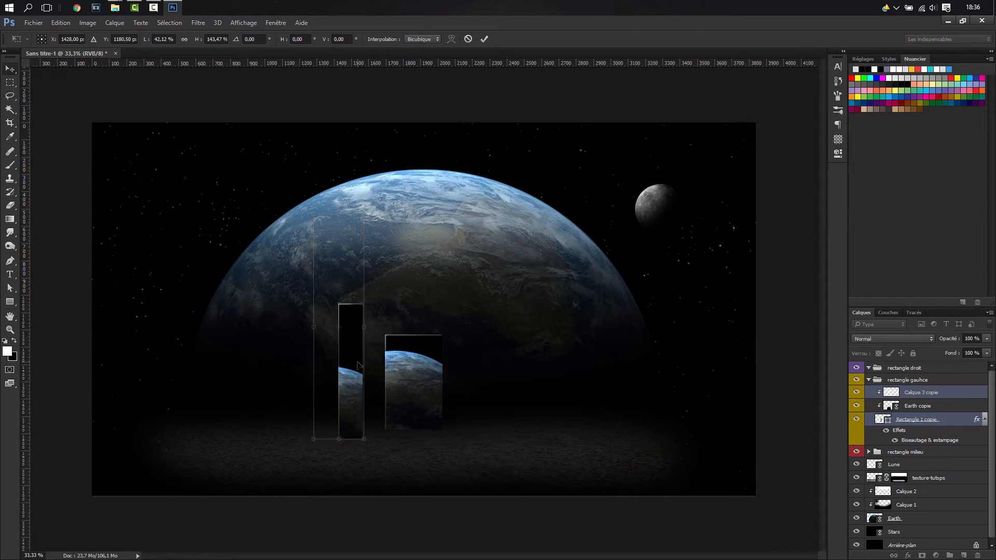
- Select the Earth copie layer, check the left panel's planet in the finished wallpaper on the desktop, and return to Photoshop
left_click(892, 407)
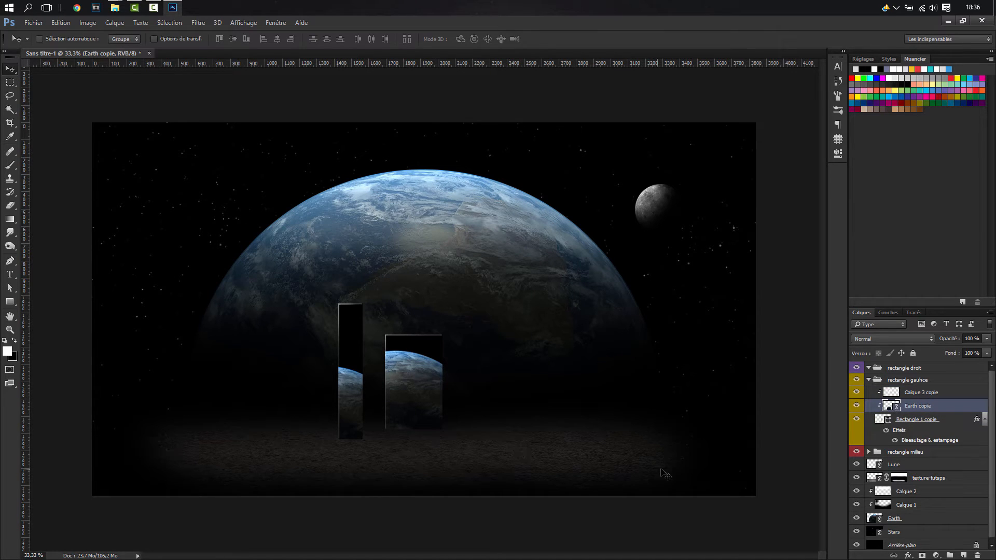
key("ctrl+t")
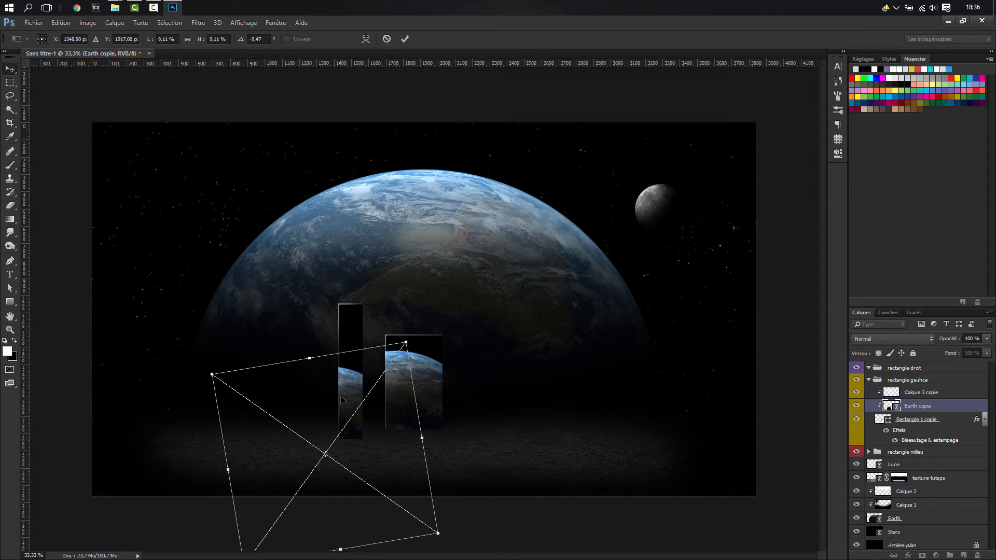
key("Return")
left_click(993, 8)
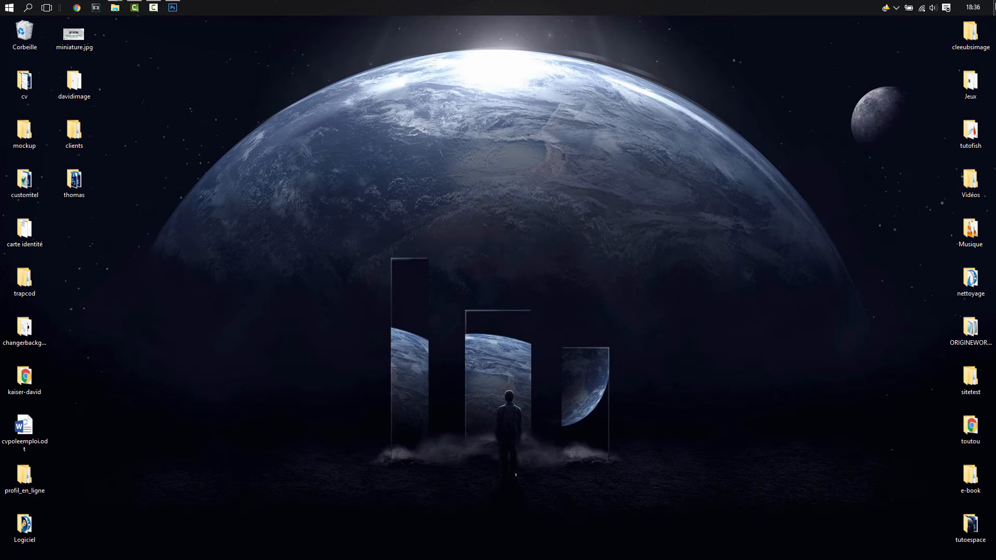
left_click(173, 7)
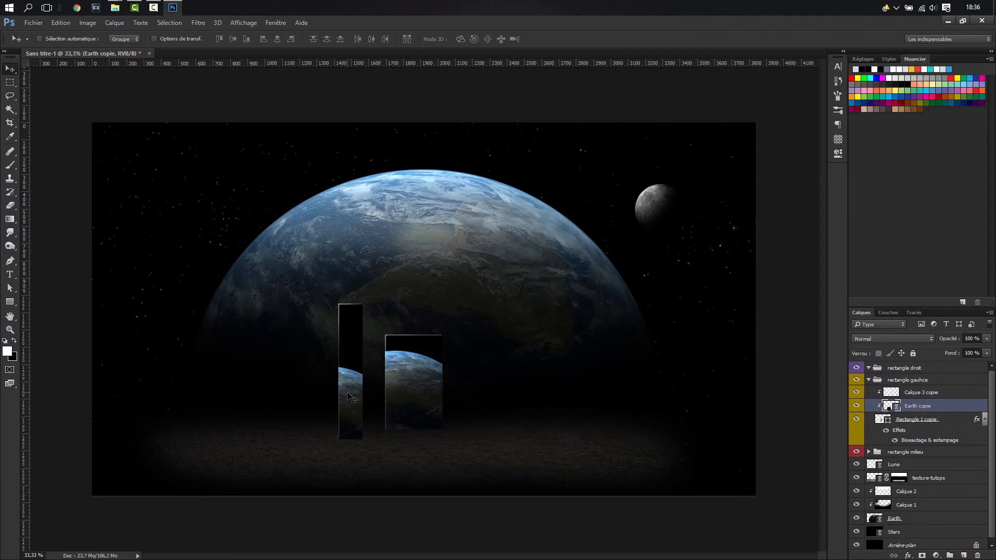
- Scale Earth copie to about 9.66 %, rotate it to about 2.92°, and reposition it within the left panel
key("ctrl+t")
left_click_drag(231, 362, 190, 359)
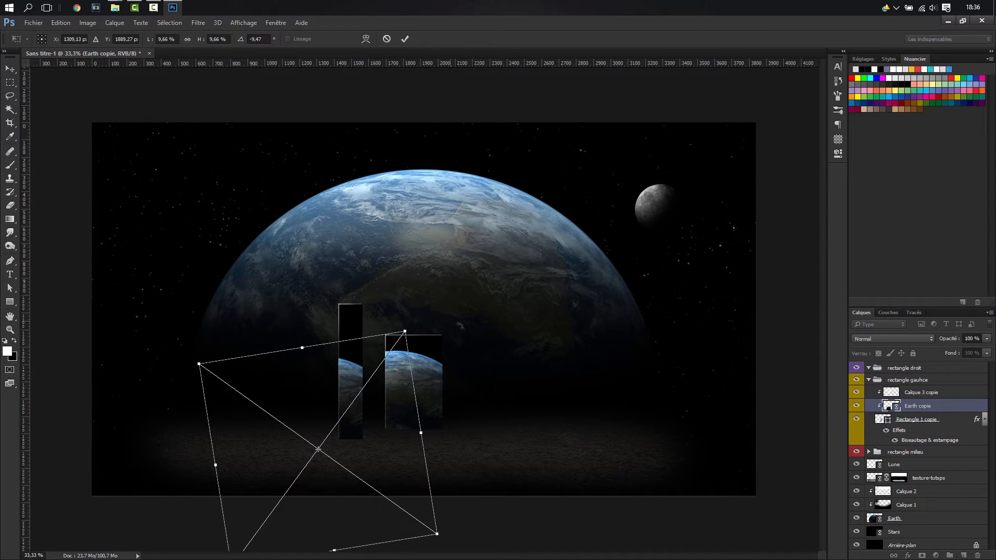
left_click_drag(458, 324, 479, 357)
mouse_move(339, 379)
left_mouse_down()
mouse_move(317, 379)
mouse_move(348, 374)
left_mouse_up()
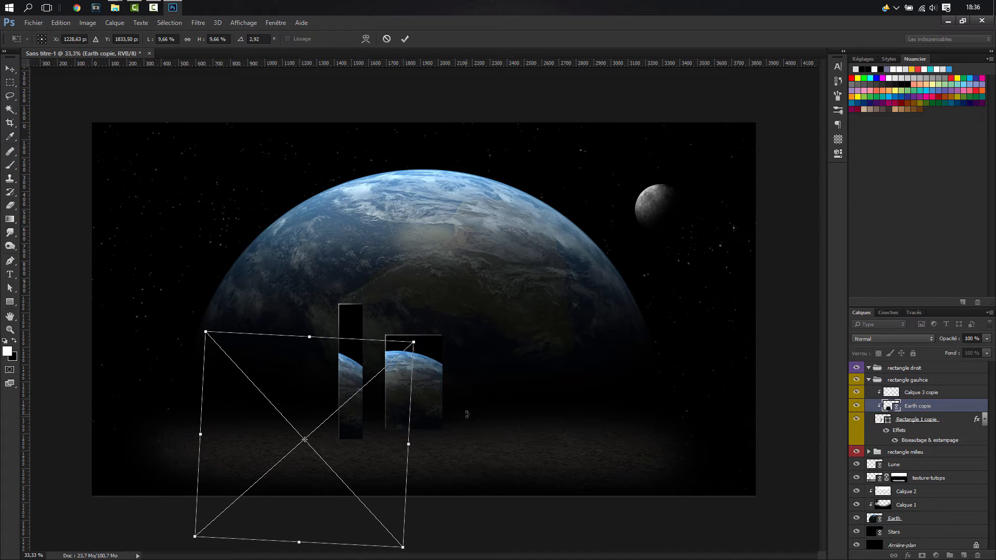
key("Return")
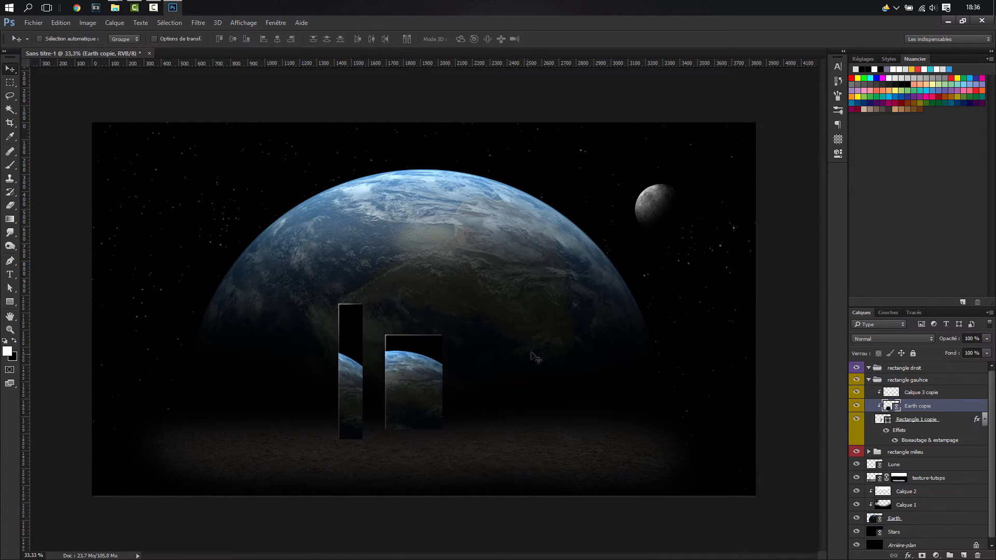
- Duplicate Calque 3, Earth and Rectangle 1 from rectangle milieu into the rectangle droit group and label the copies violet
left_click(914, 395)
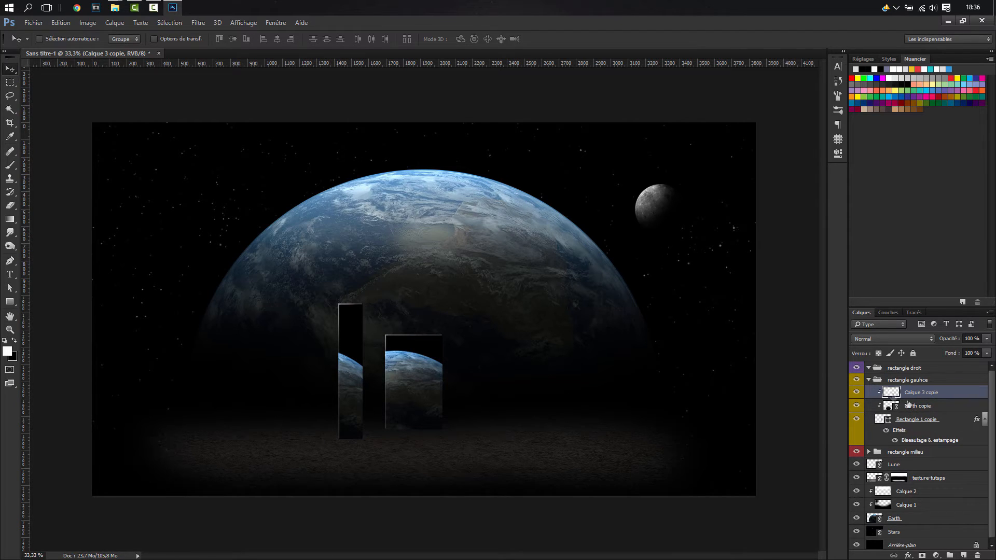
left_click(869, 380)
left_click(868, 392)
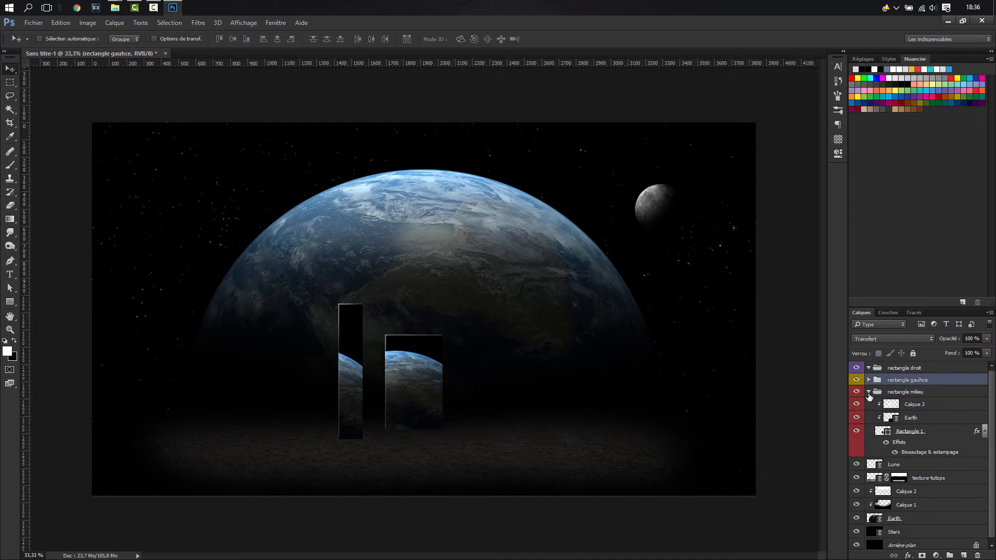
left_click(917, 406)
left_click(921, 434, "shift")
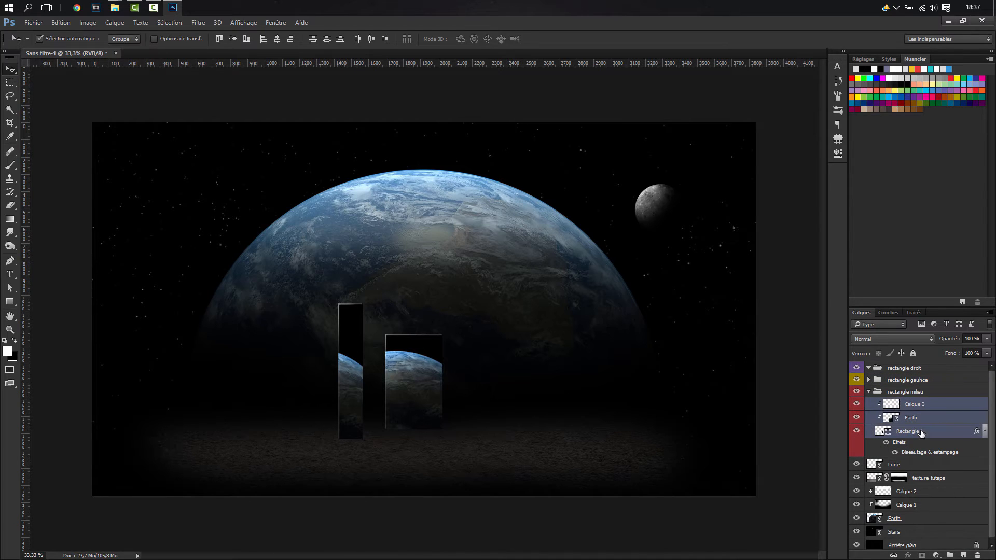
key("ctrl+j")
left_click_drag(922, 433, 908, 369)
left_click(869, 452)
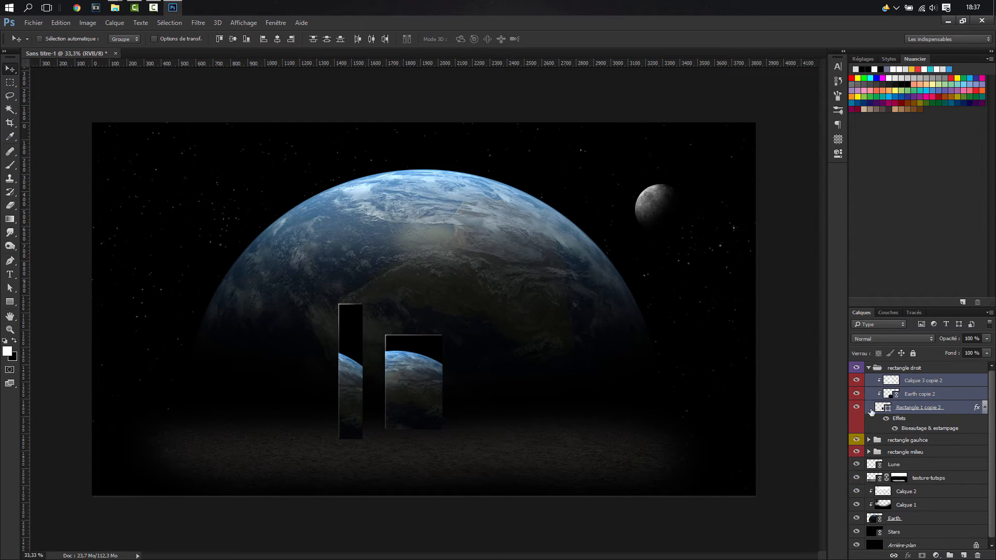
right_click(857, 383)
left_click(842, 487)
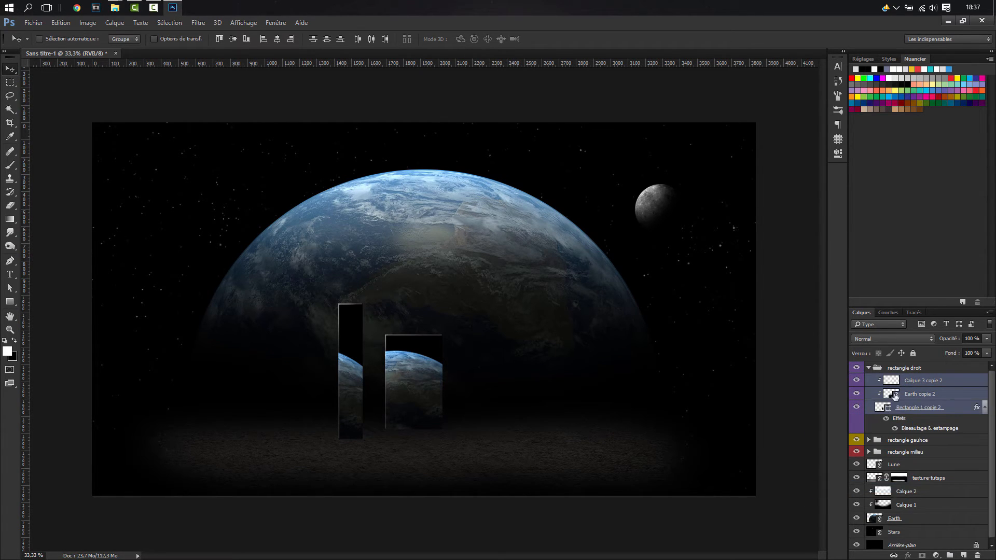
- Move the three copied layers to the right of the middle panel and compare with the finished wallpaper on the desktop
left_click(897, 382)
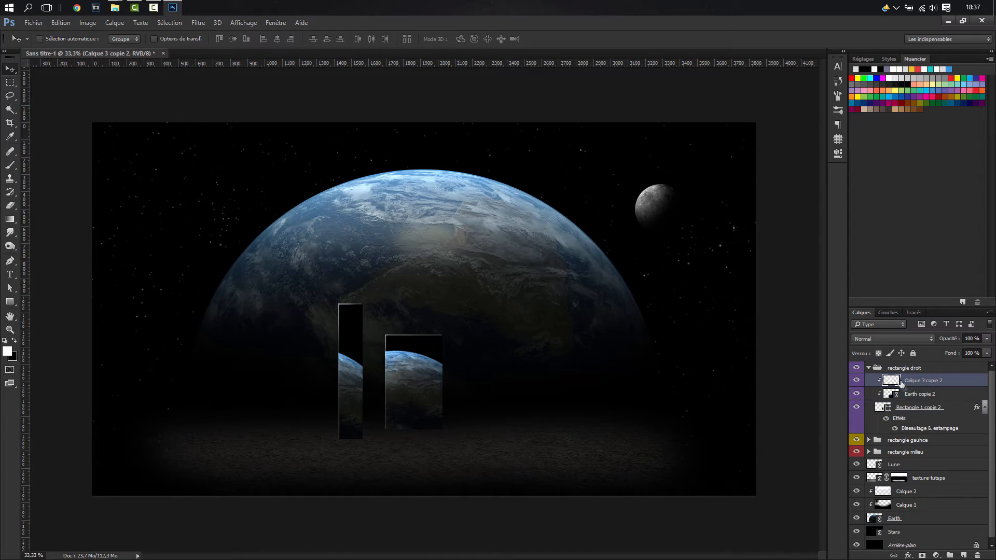
left_click(921, 407, "shift")
left_click_drag(425, 384, 496, 391)
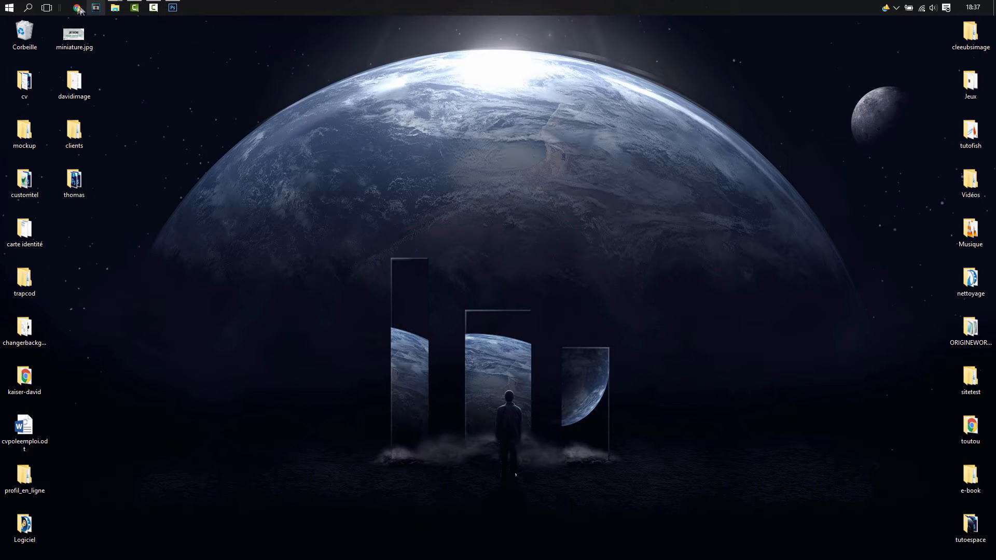
left_click(197, 33)
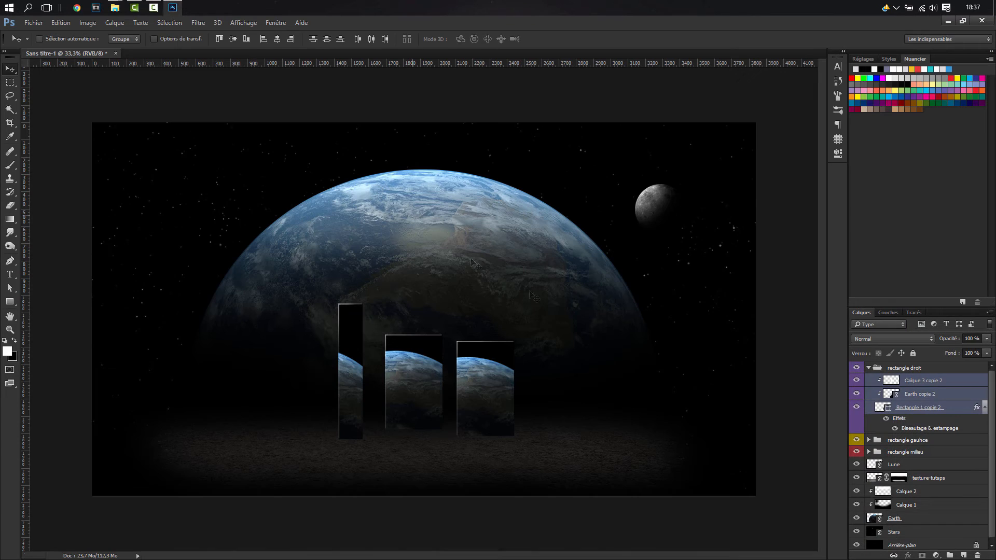
- Narrow Calque 3 copie 2 and Rectangle 1 copie 2 together, reduce their height to about 88.36 %, and reposition them slightly lower
key("ctrl+t")
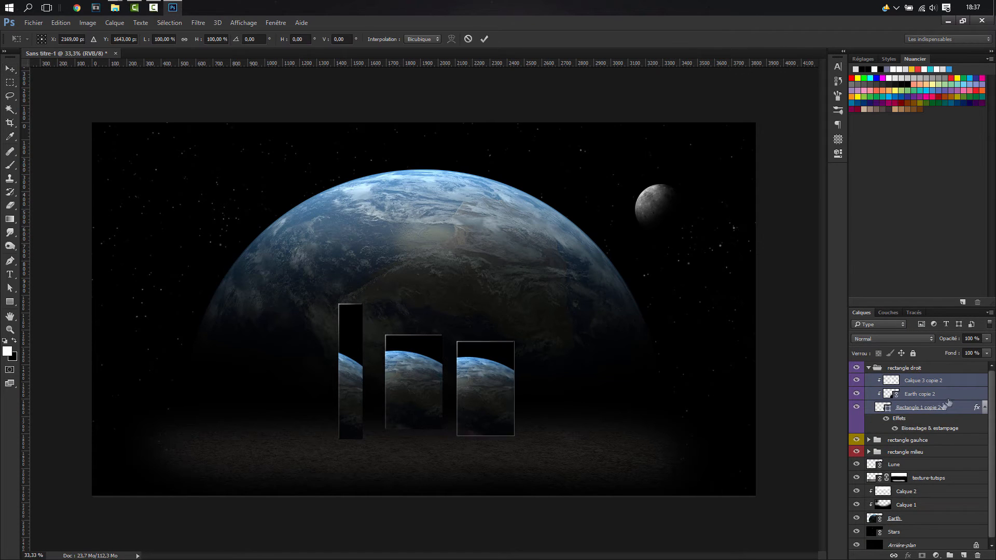
key("Return")
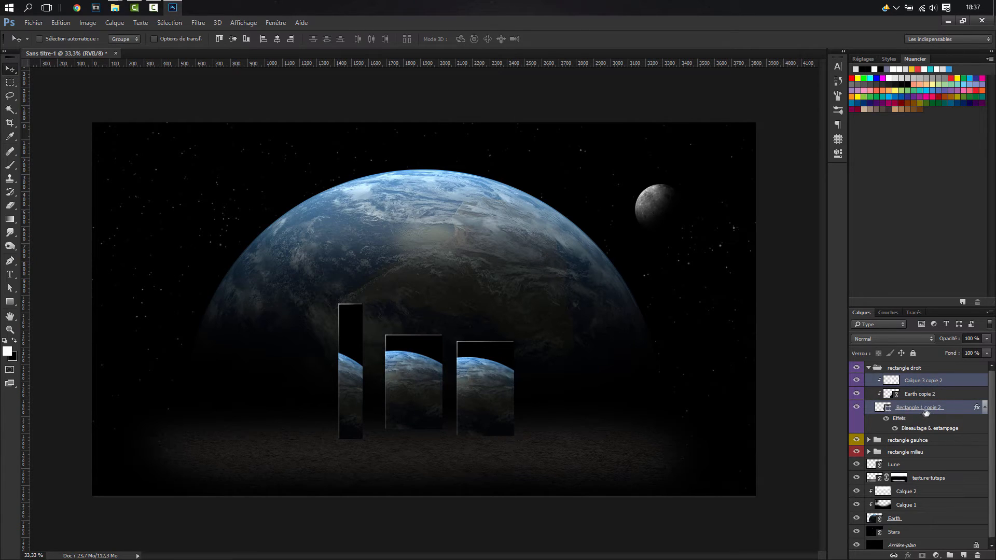
key("ctrl")
key("ctrl+t")
left_click_drag(396, 358, 423, 357)
left_click_drag(471, 280, 469, 297)
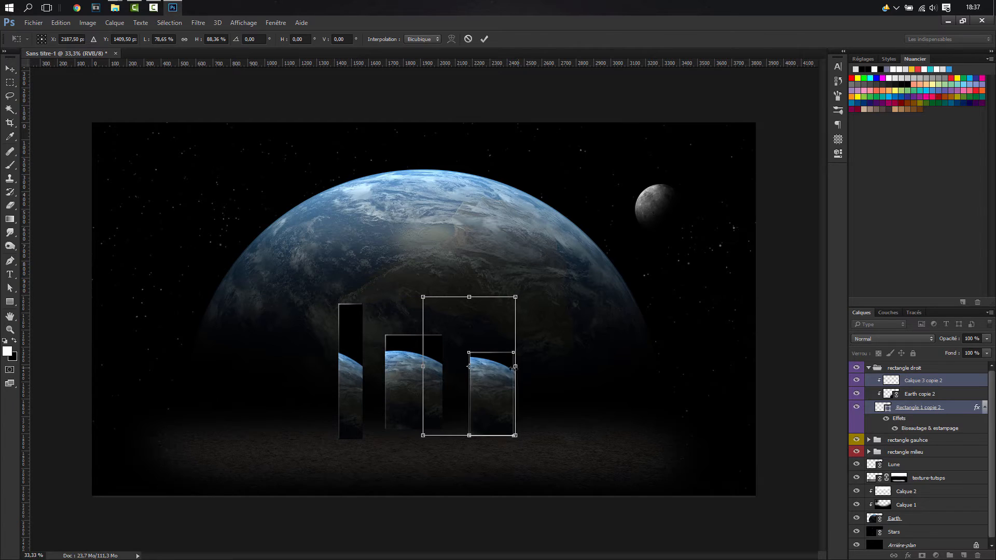
left_click_drag(515, 366, 481, 389)
key("Return")
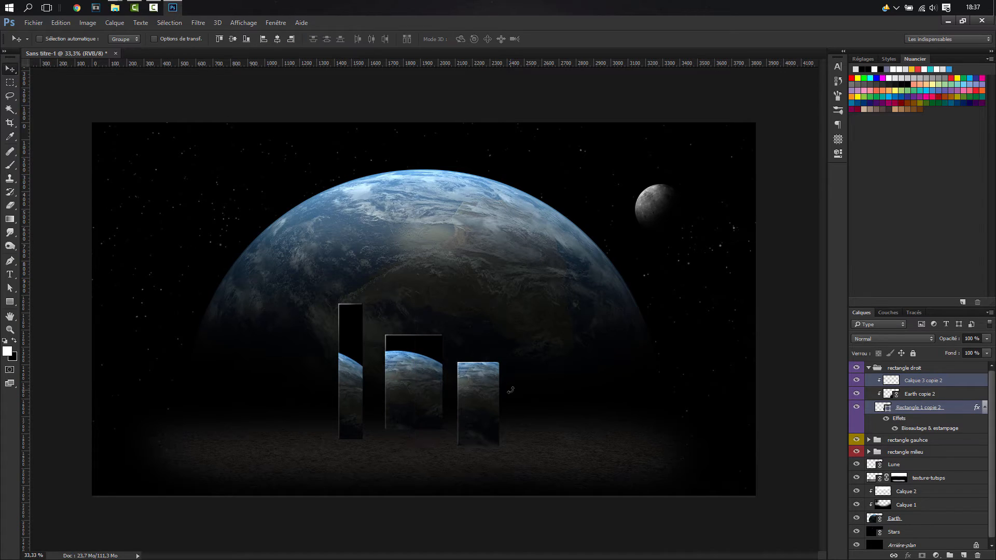
left_click_drag(485, 398, 491, 398)
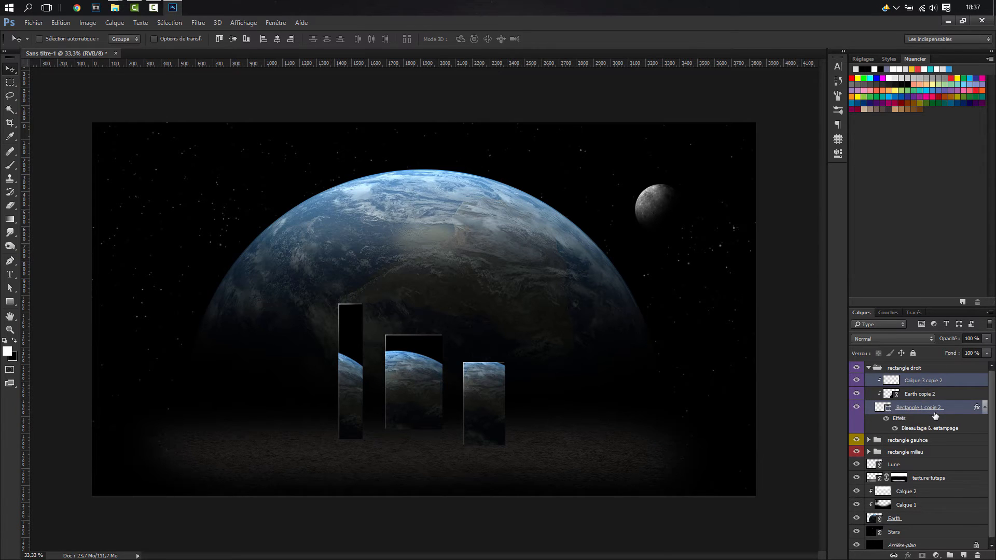
left_click(967, 410)
double_click(976, 408)
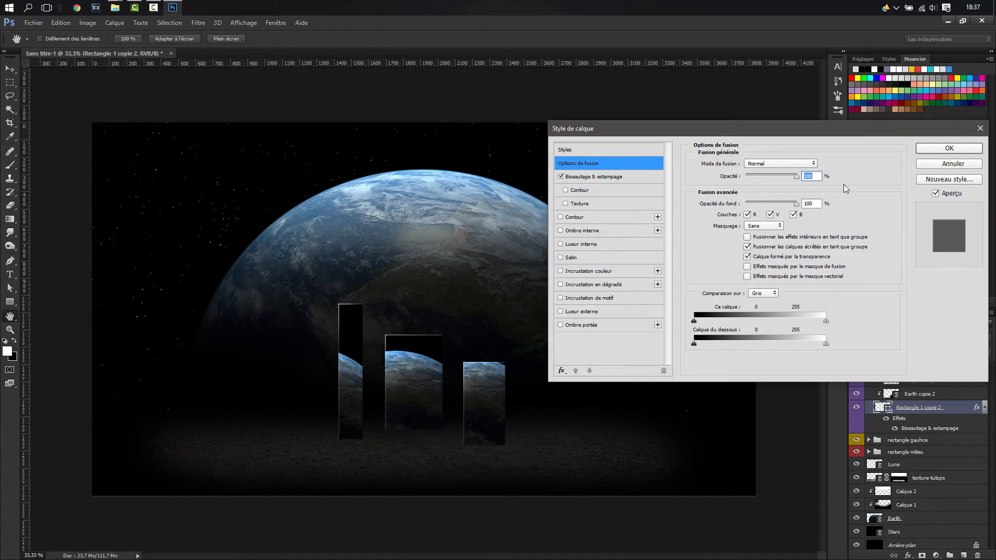
left_click(952, 164)
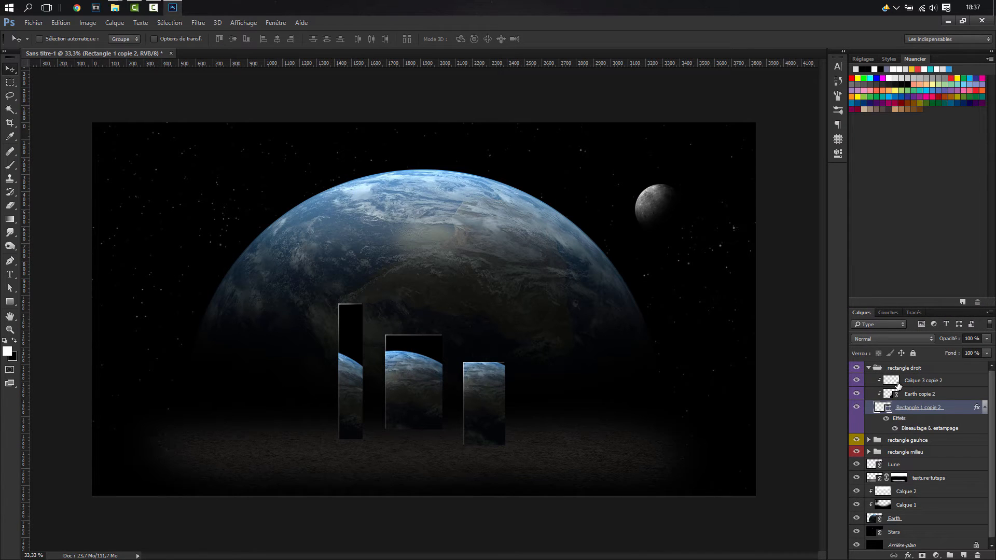
- Try flipping only the Calque 3 copie 2 layer horizontally, and undo the flip
left_click(898, 384)
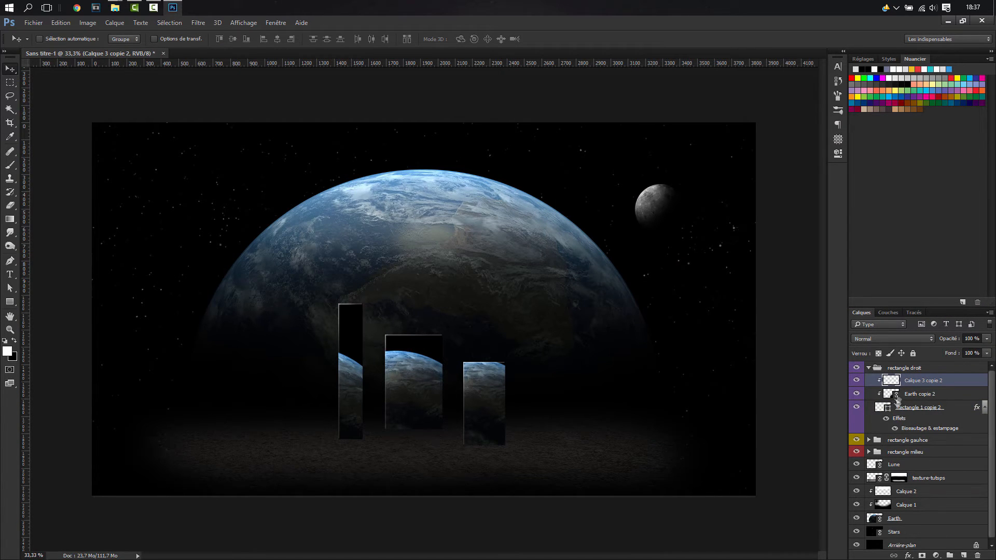
key("ctrl+t")
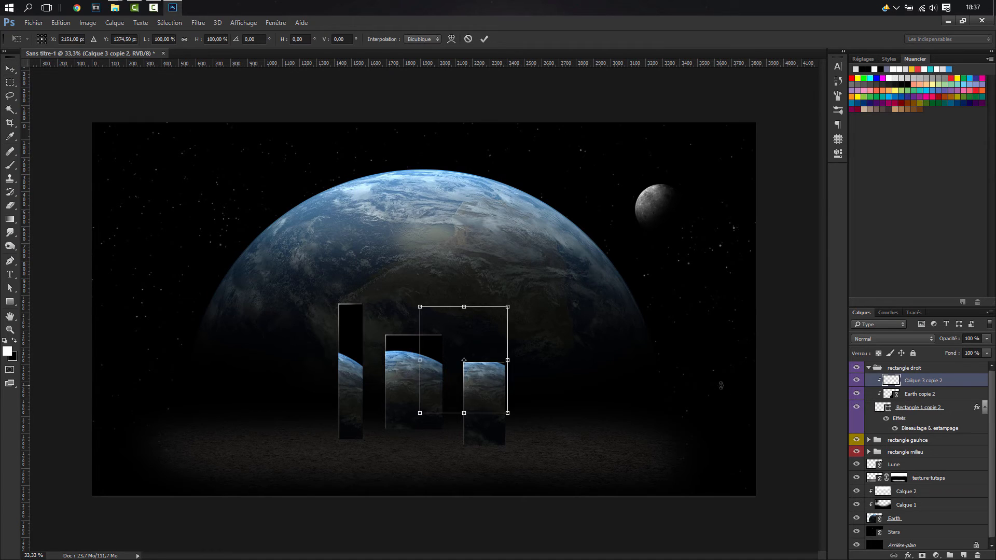
right_click(478, 344)
left_click(529, 497)
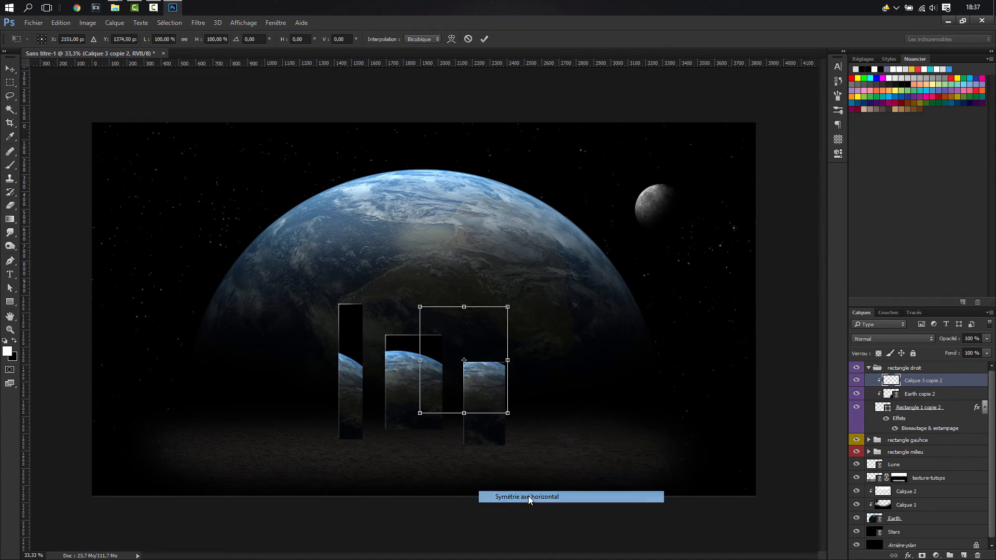
right_click(479, 353)
left_click(530, 506)
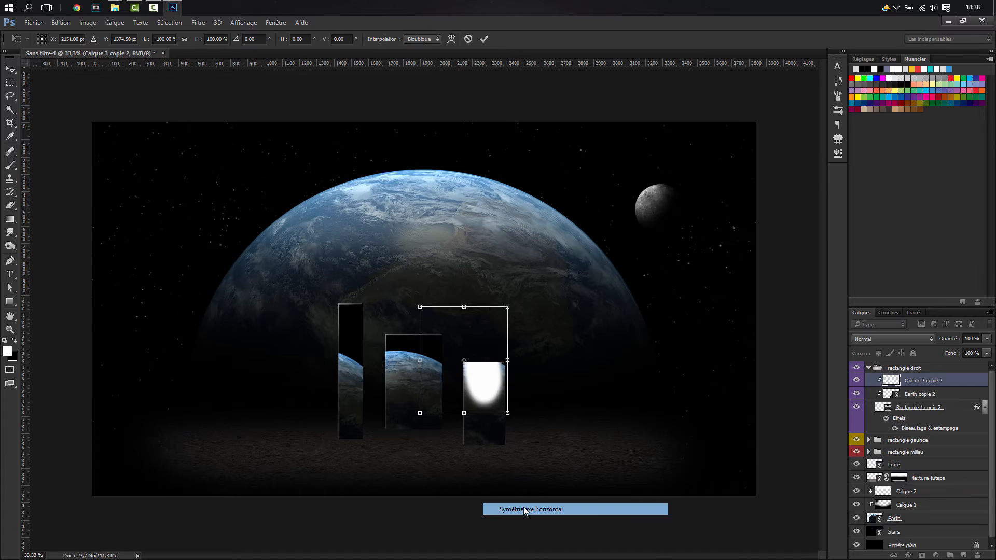
right_click(487, 381)
left_click(548, 537)
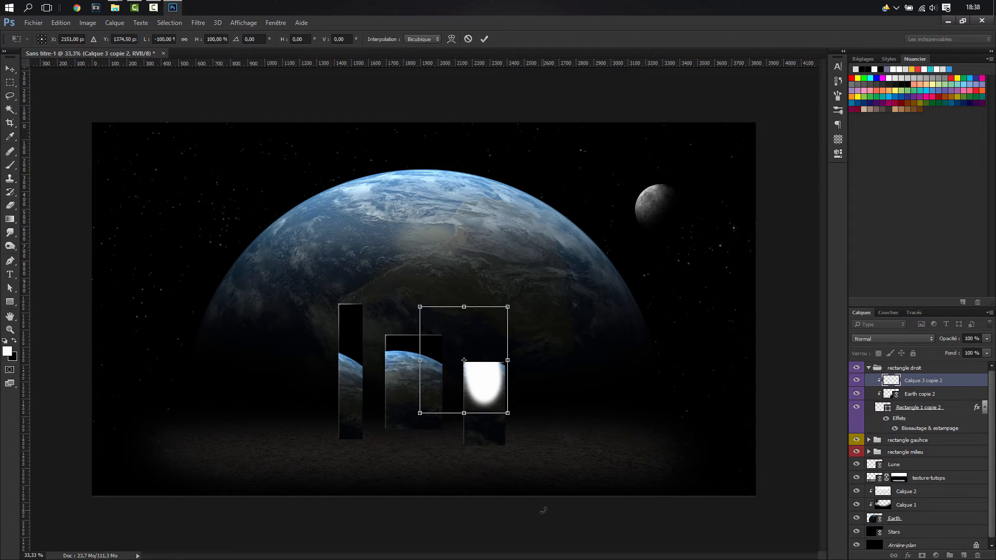
key("Return")
left_click_drag(543, 510, 543, 511)
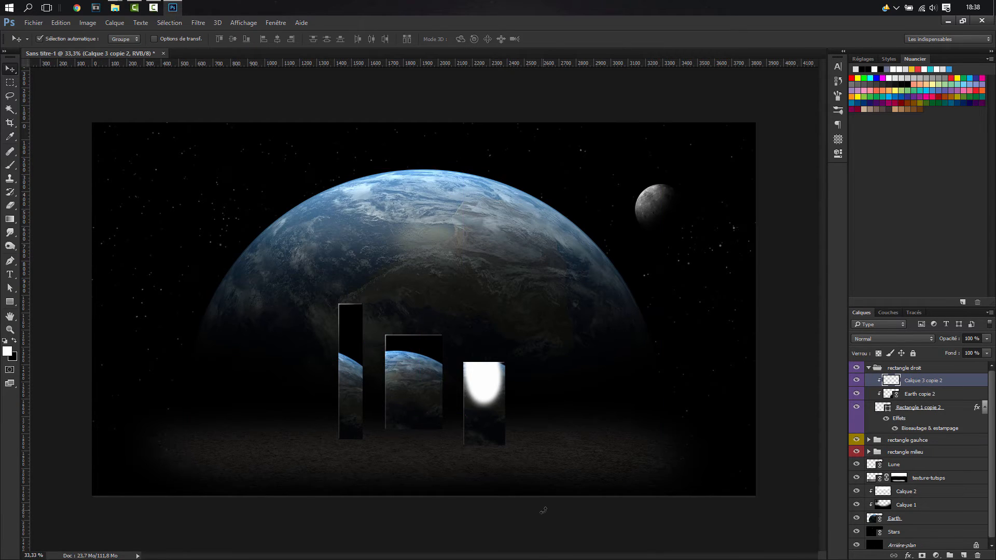
key("ctrl+z")
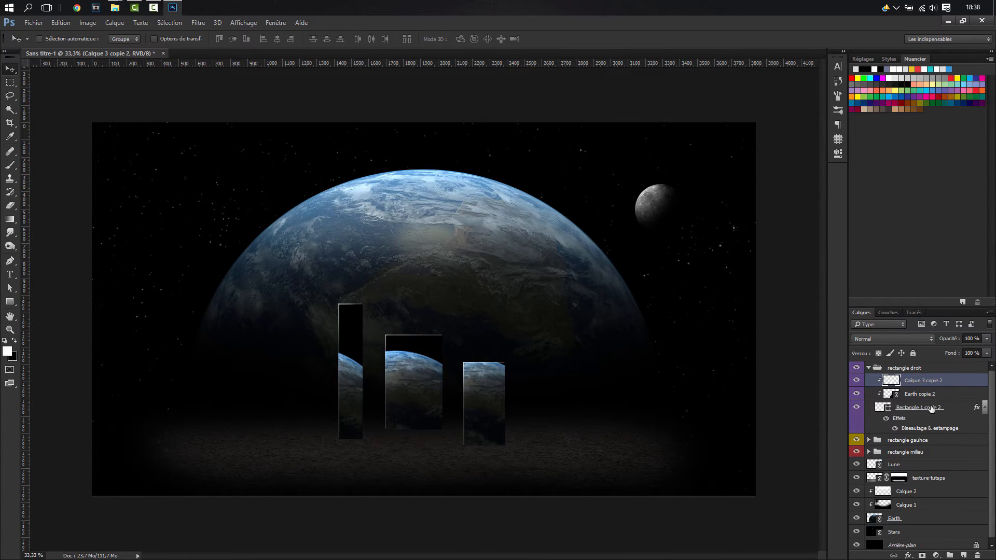
- Flip Calque 3 copie 2 and Rectangle 1 copie 2 together horizontally and move them back to the right of the middle panel
left_click(922, 408, "ctrl")
key("ctrl+t")
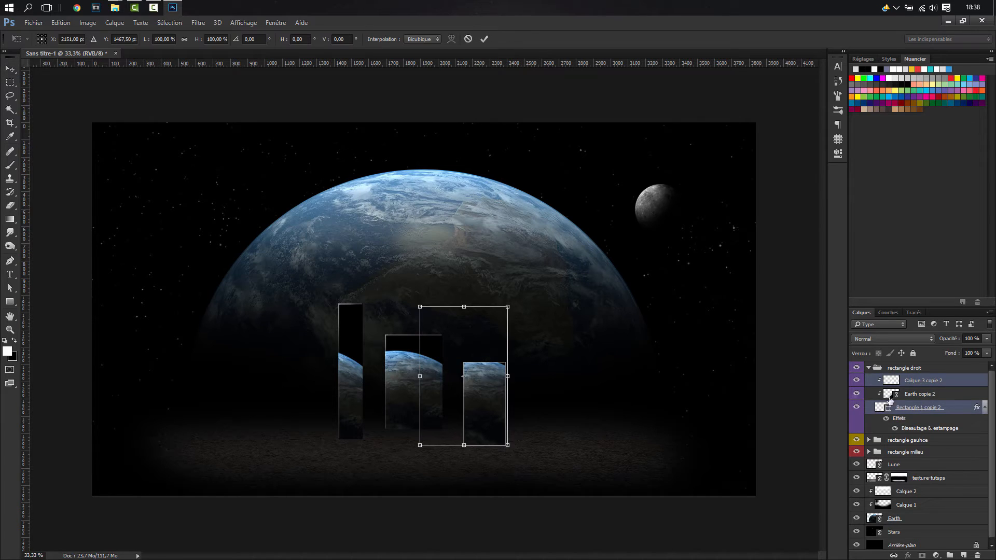
right_click(458, 378)
left_click(511, 533)
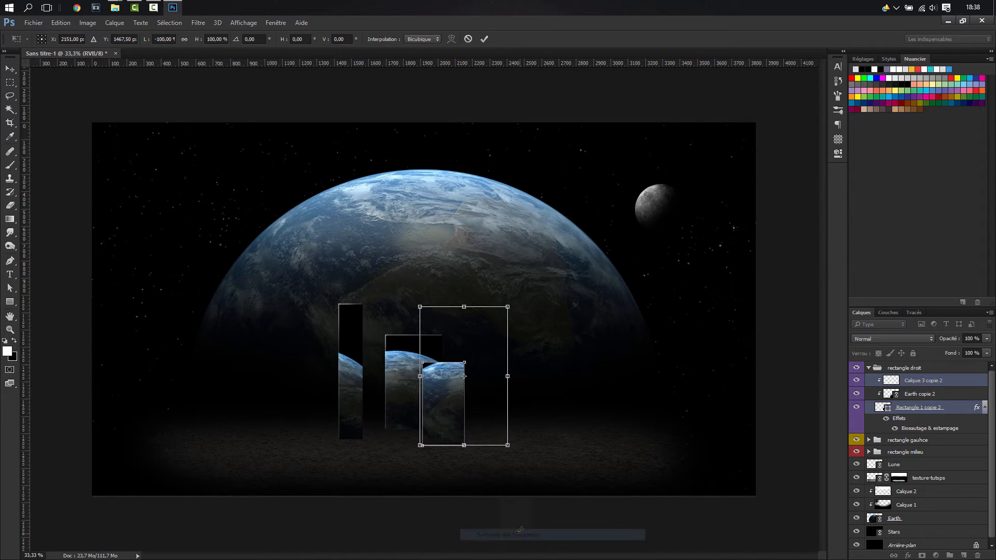
left_click_drag(450, 399, 494, 396)
key("Return")
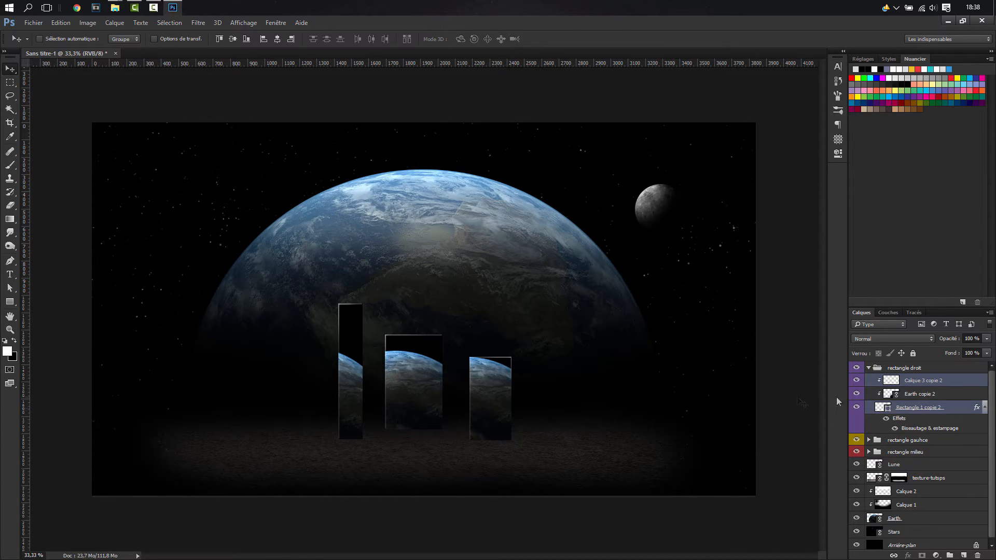
- Set the bevel and emboss light on Rectangle 1 copie 2 to an angle of about 42° and an elevation of 21°
left_click(977, 409)
key("space")
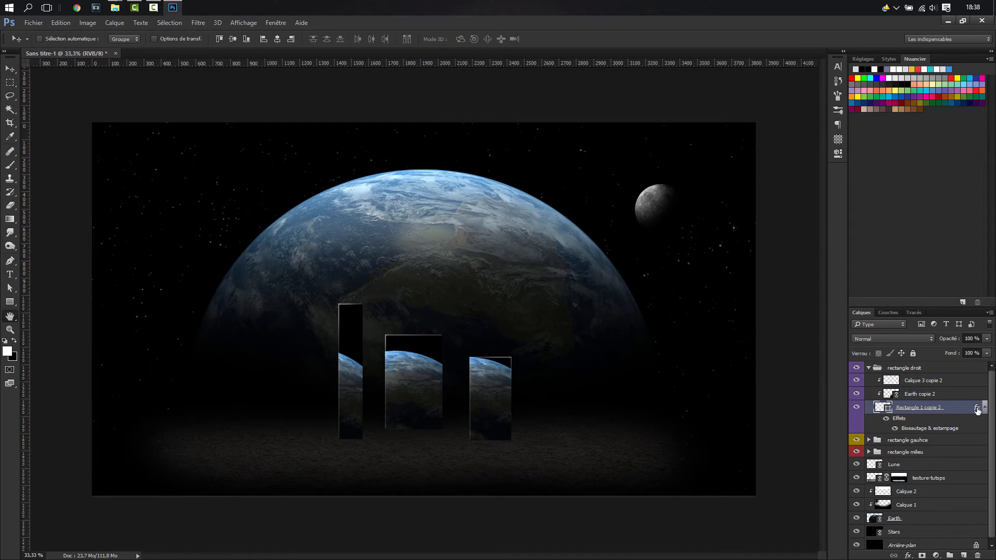
double_click(977, 409)
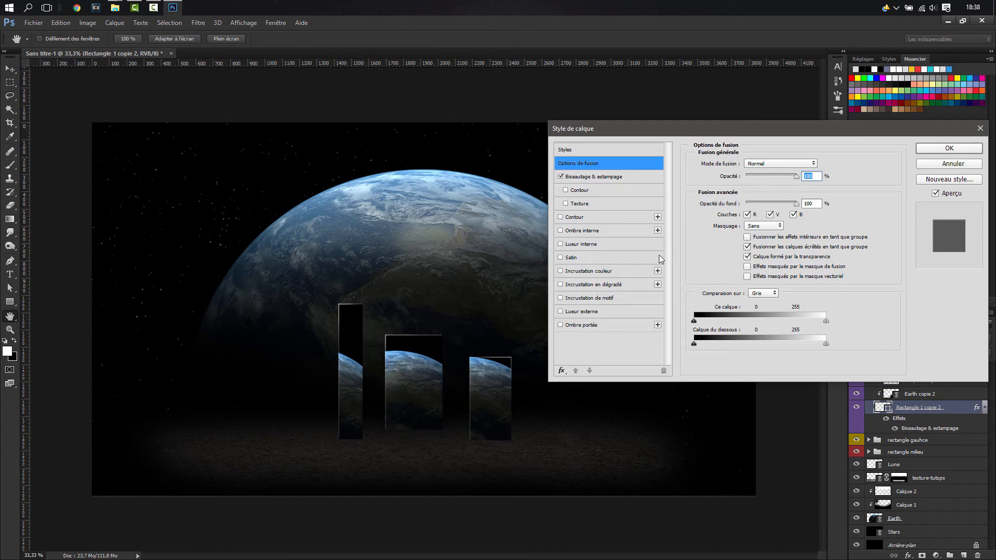
left_click(580, 178)
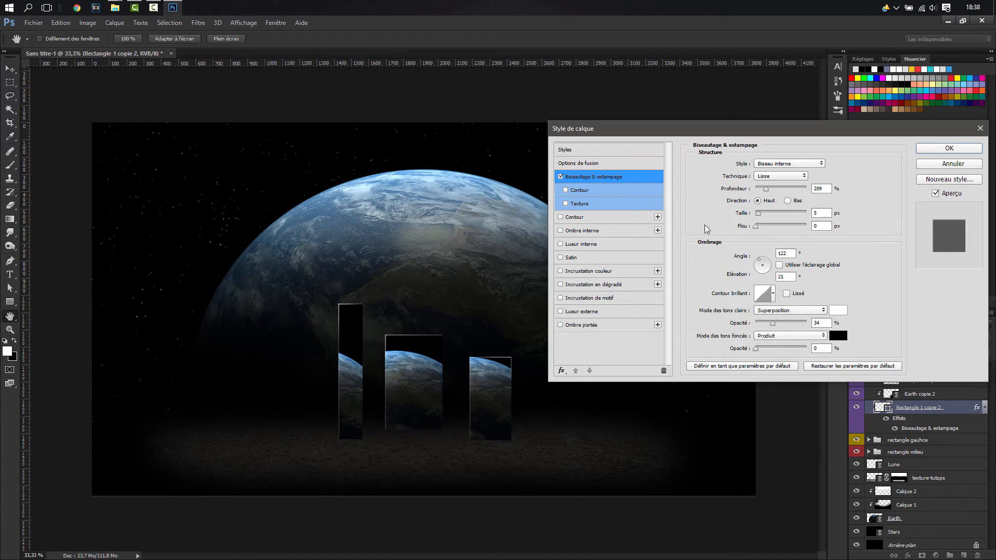
left_click(767, 263)
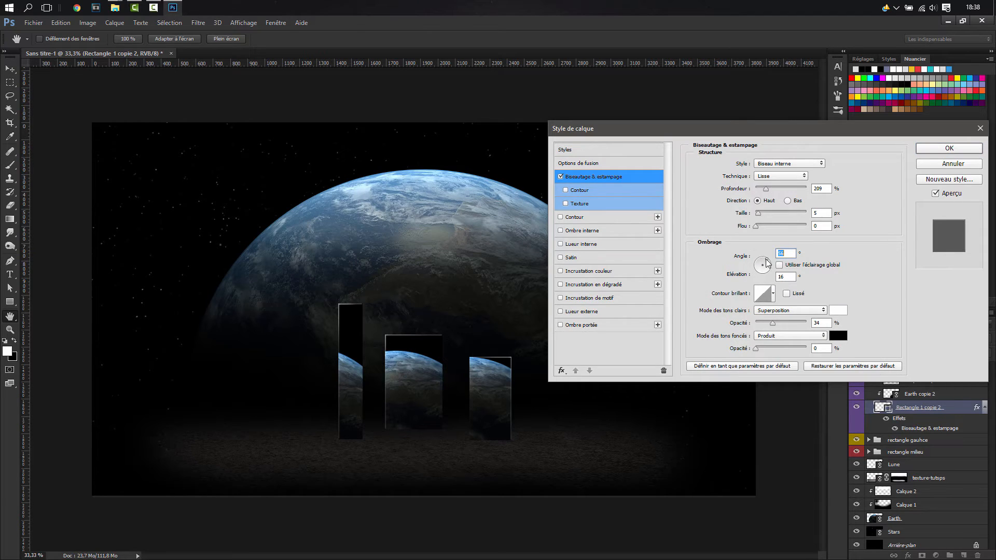
left_click(766, 263)
left_click_drag(769, 264, 770, 265)
double_click(780, 254)
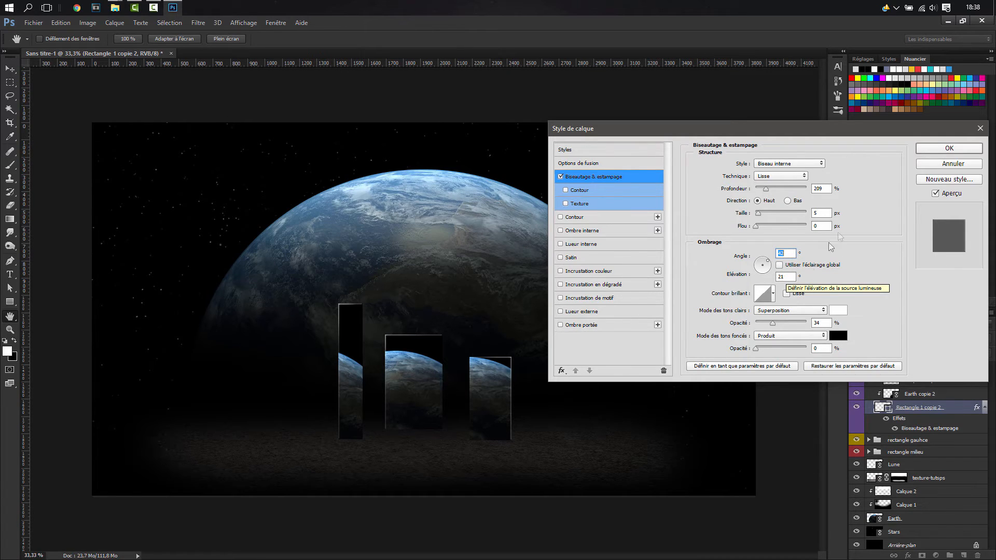
left_click(934, 150)
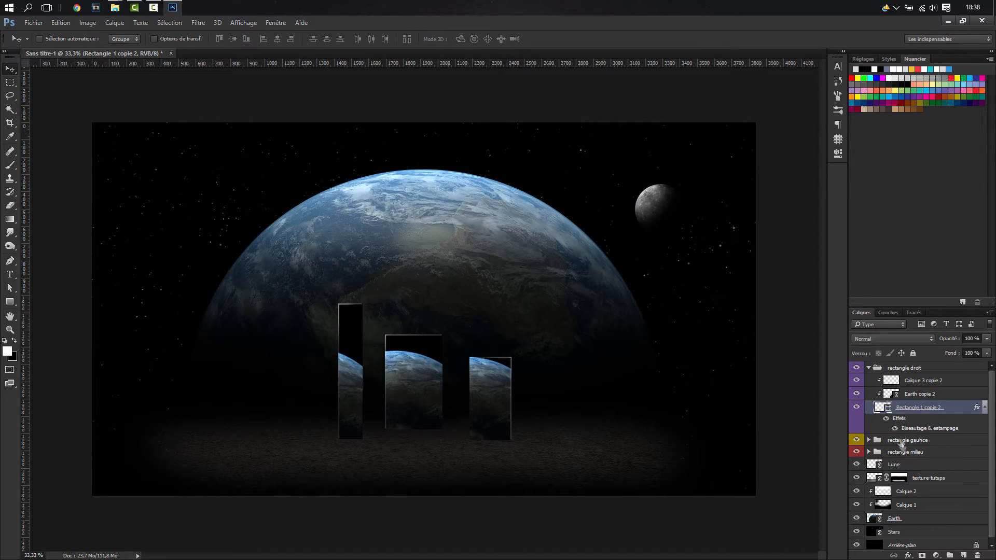
- Select the Earth copie 2 layer, check the right panel's planet in the finished wallpaper on the desktop, and return to Photoshop
left_click(920, 396)
key("ctrl+t")
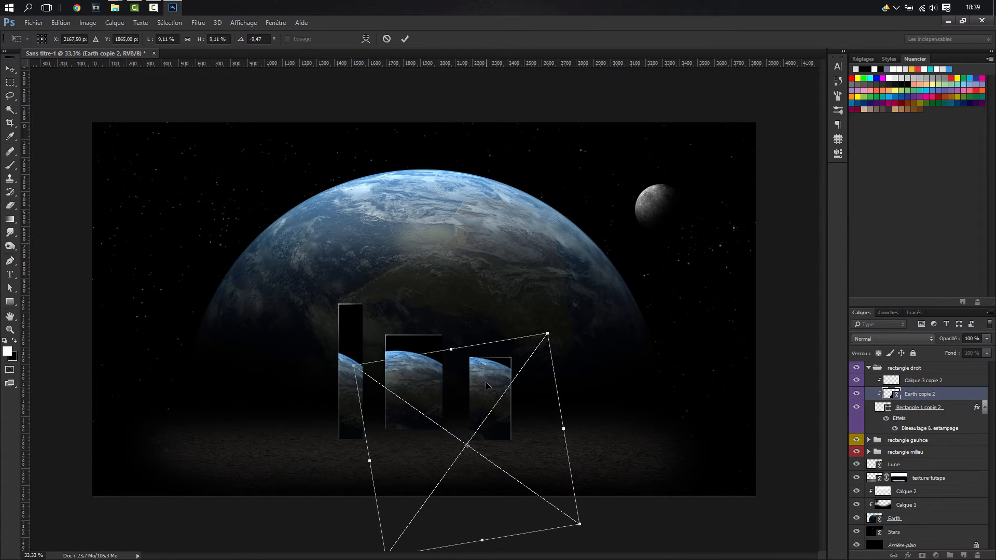
key("Return")
left_click(994, 7)
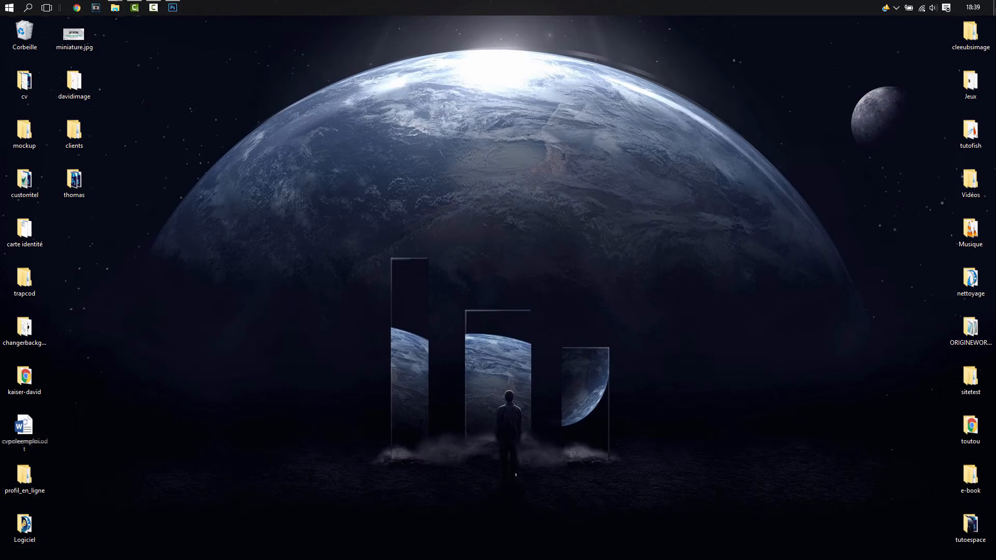
left_click(173, 7)
key("ctrl+t")
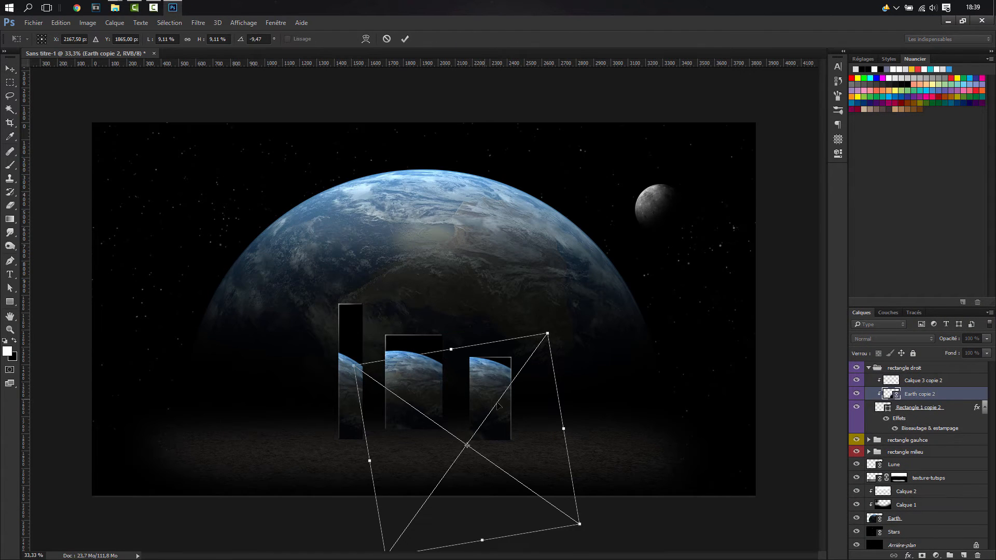
right_click(497, 402)
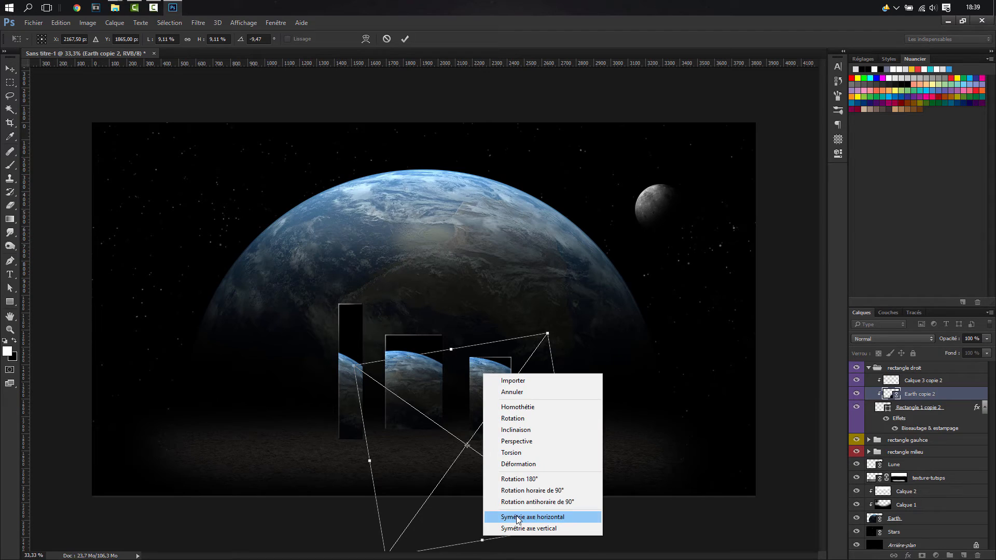
left_click(499, 418)
key("Return")
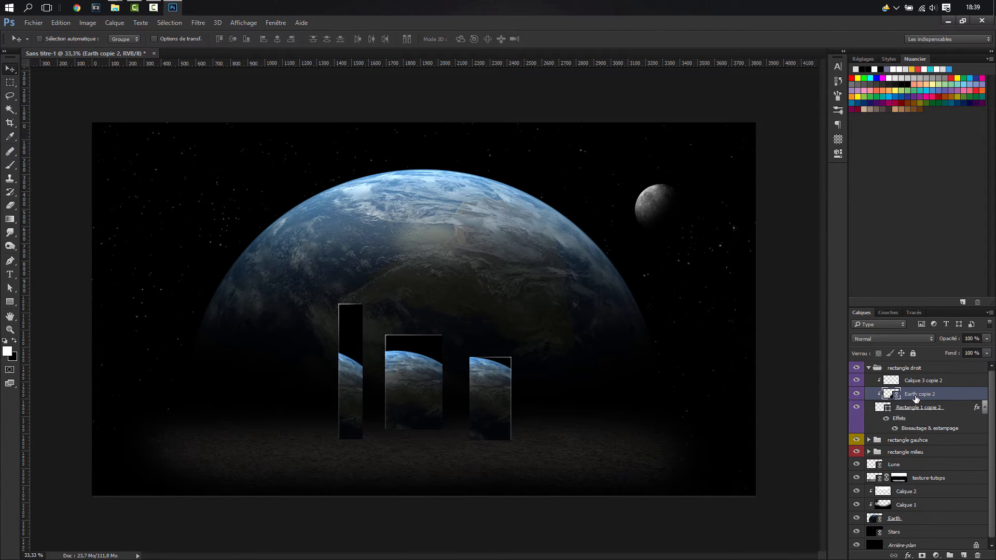
- Flip the Earth copie 2 layer until it is turned 180° to an angle of 170.53°, and move it up over the right panel
key("ctrl+t")
right_click(476, 386)
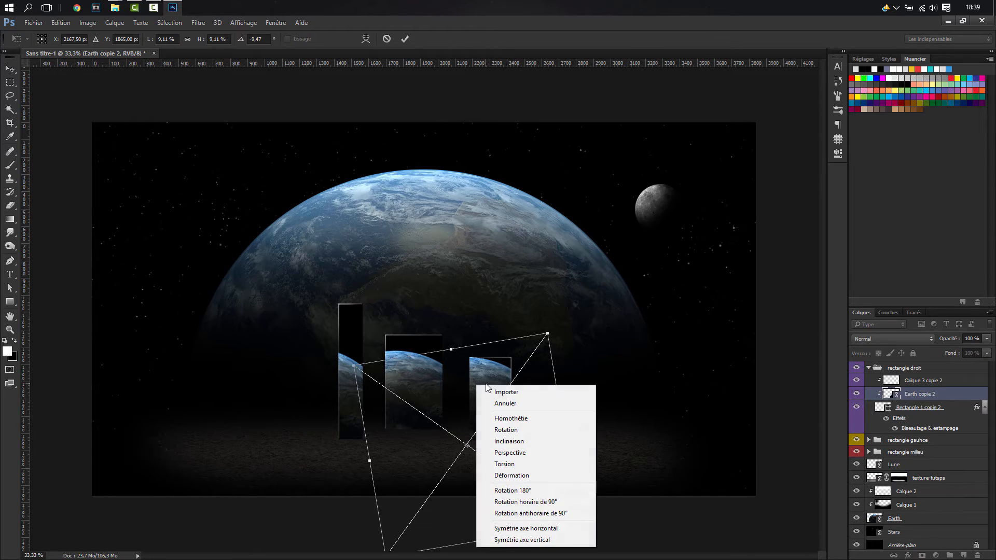
left_click(535, 540)
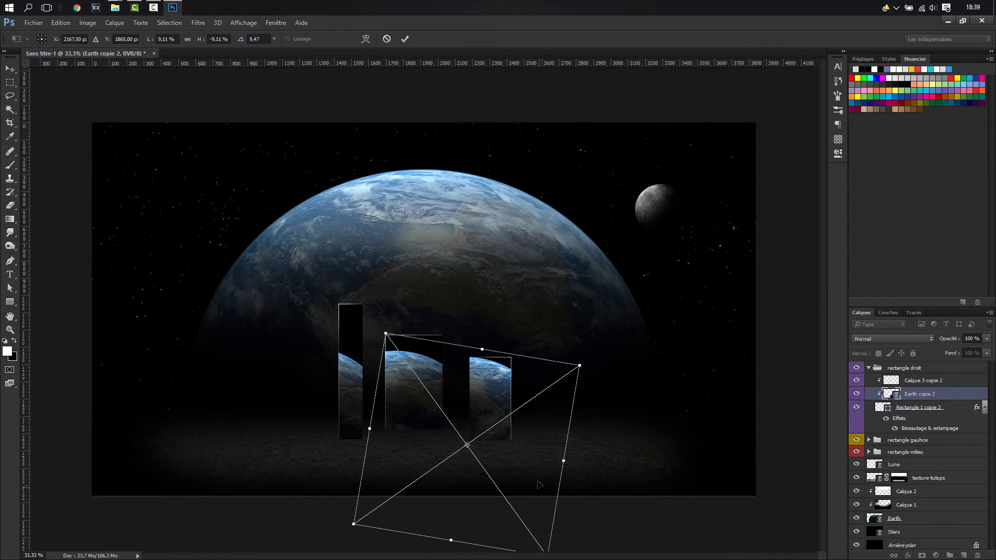
right_click(481, 391)
left_click(525, 531)
right_click(477, 375)
left_click(514, 531)
left_click_drag(480, 372, 470, 279)
right_click(453, 286)
left_click(493, 437)
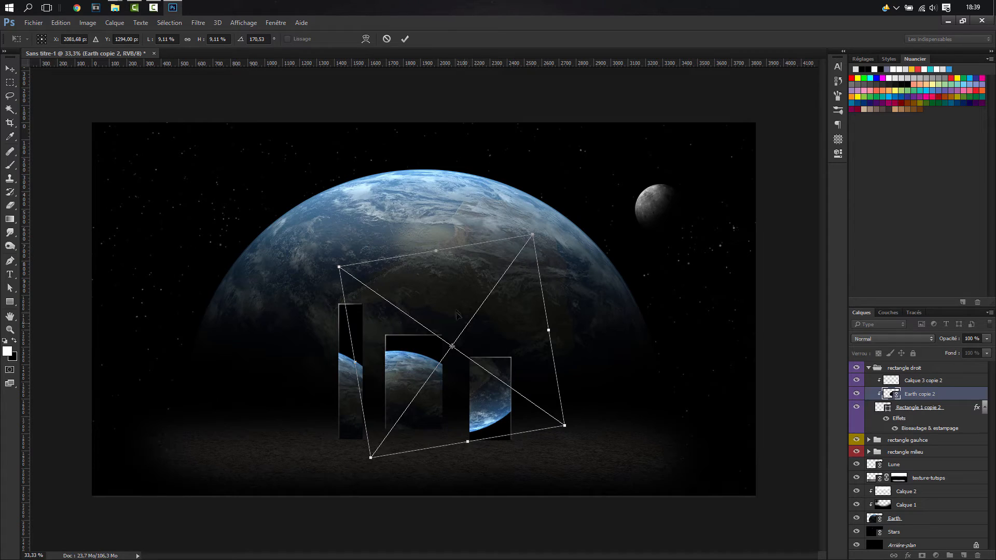
- Scale Earth copie 2 down to about 7.63% and position it so the planet's lit edge curves across the lower part of the right panel
left_click_drag(447, 304, 437, 303)
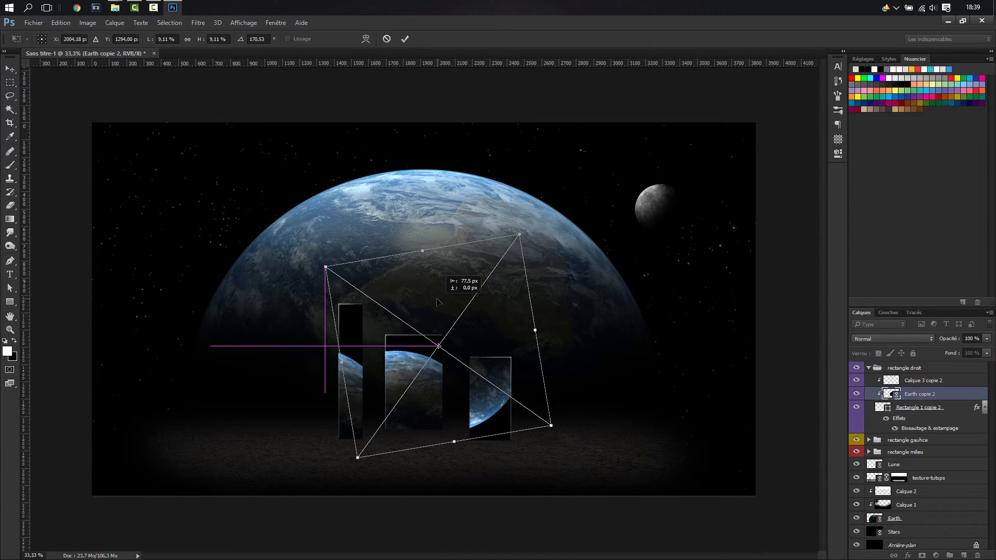
left_click_drag(437, 302, 438, 294)
left_click_drag(322, 252, 362, 281)
mouse_move(469, 316)
left_mouse_down()
mouse_move(453, 314)
mouse_move(462, 317)
left_mouse_up()
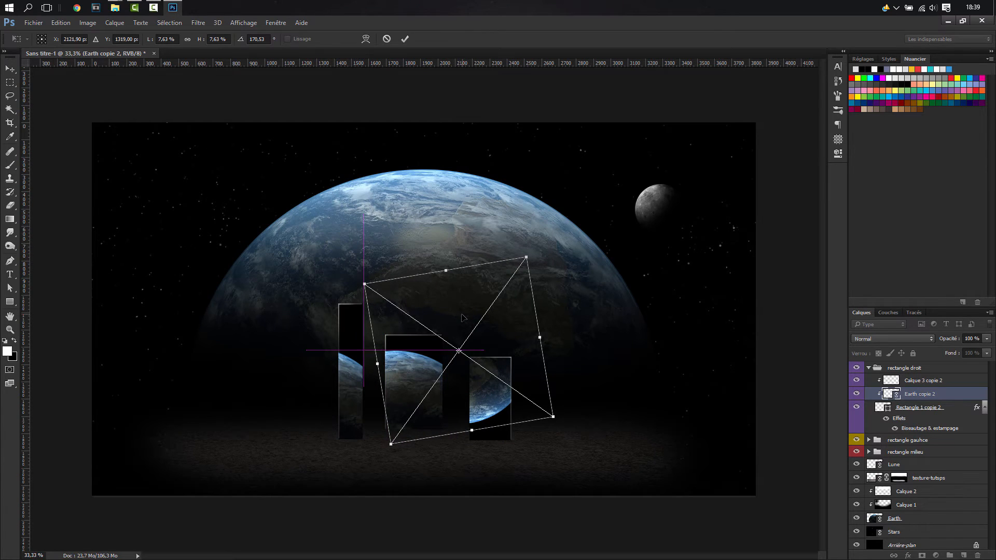
key("Return")
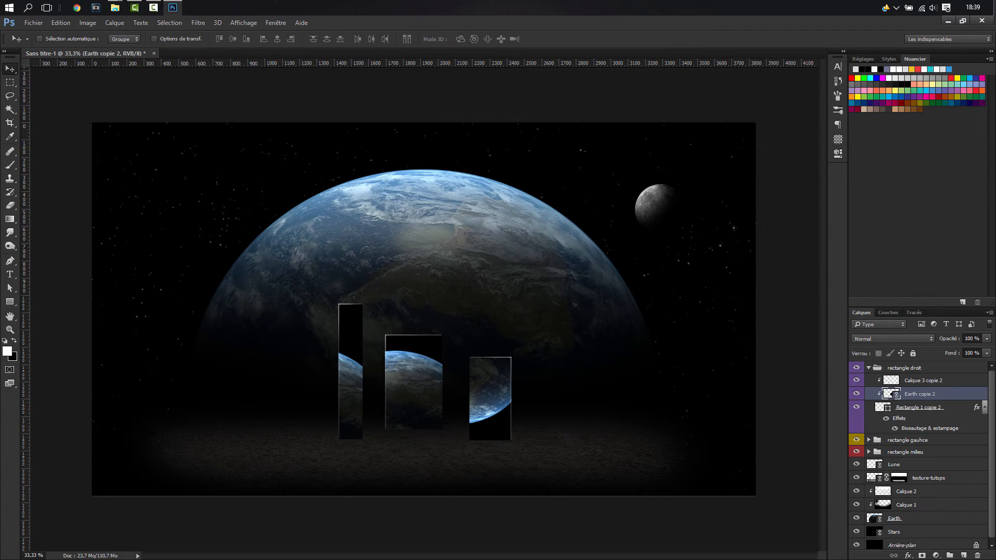
- Check the finished wallpaper on the desktop, return to Photoshop, and slightly narrow Calque 3 copie 2 and Rectangle 1 copie 2 together from their right side
left_click(948, 21)
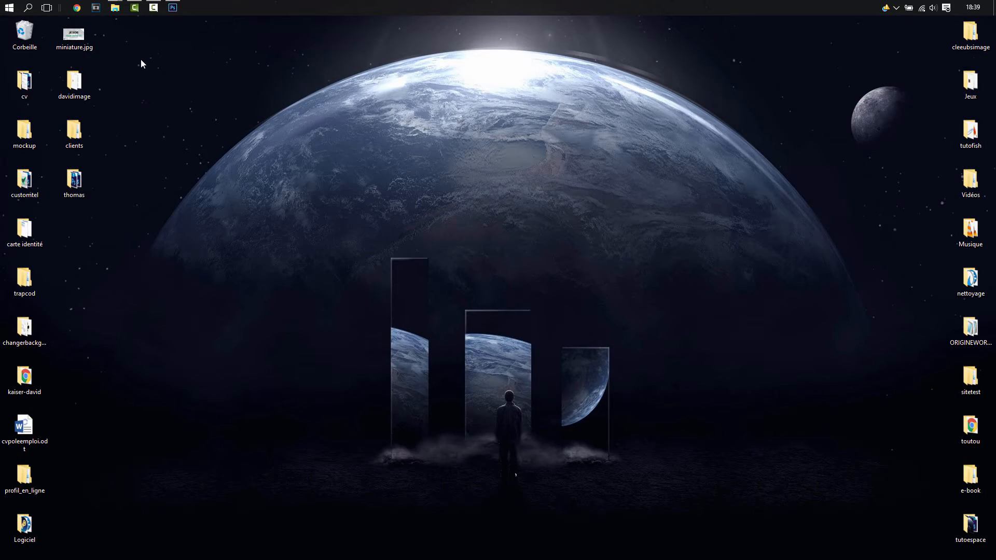
left_click(172, 7)
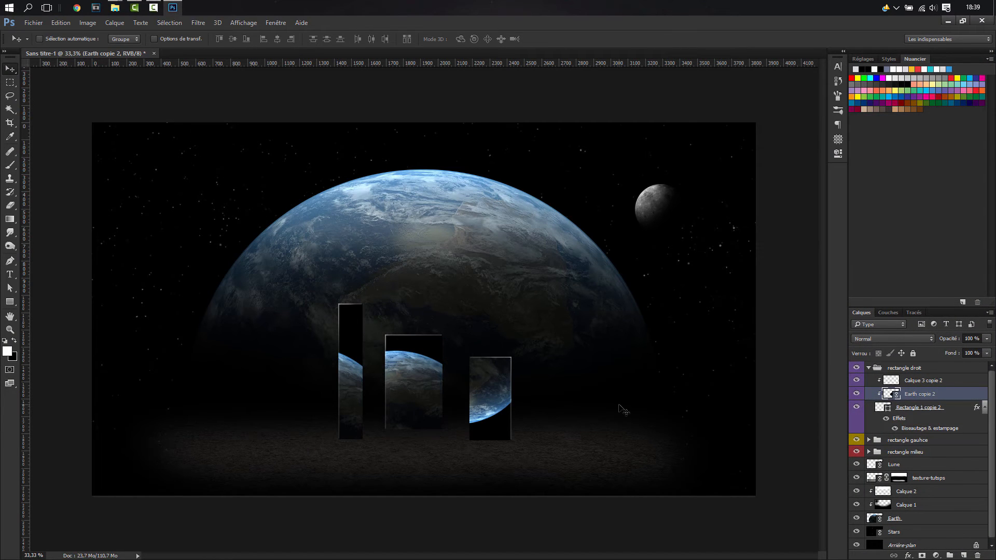
left_click(924, 383)
left_click(910, 409, "ctrl")
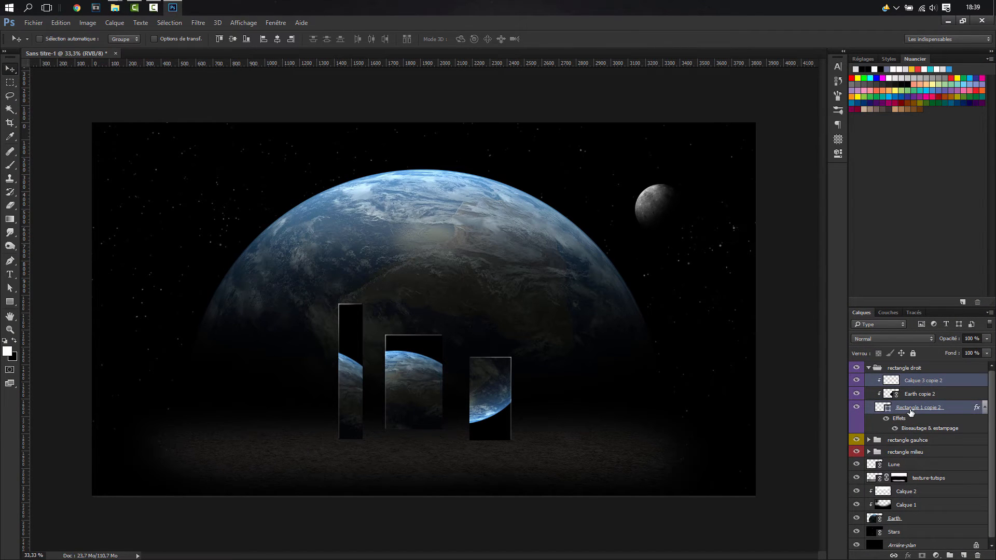
key("ctrl+t")
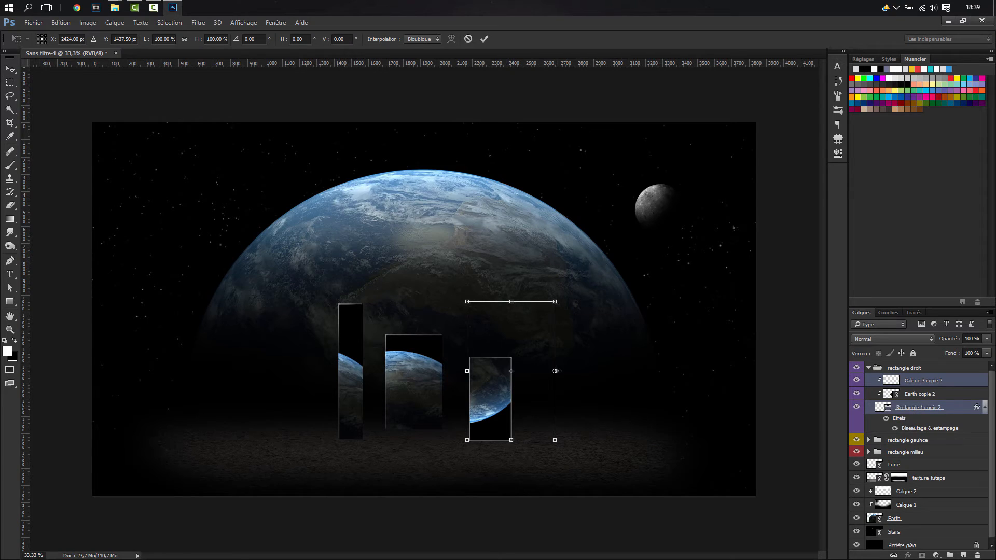
left_click_drag(556, 371, 548, 372)
key("Return")
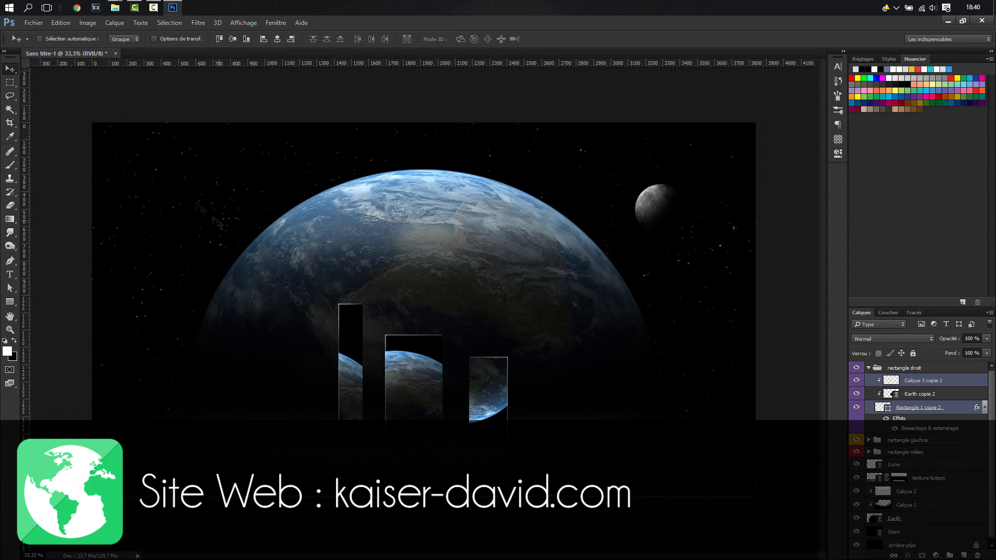
- Collapse the rectangle droit group and import model-detoure.png as a linked file above it
left_click(869, 367)
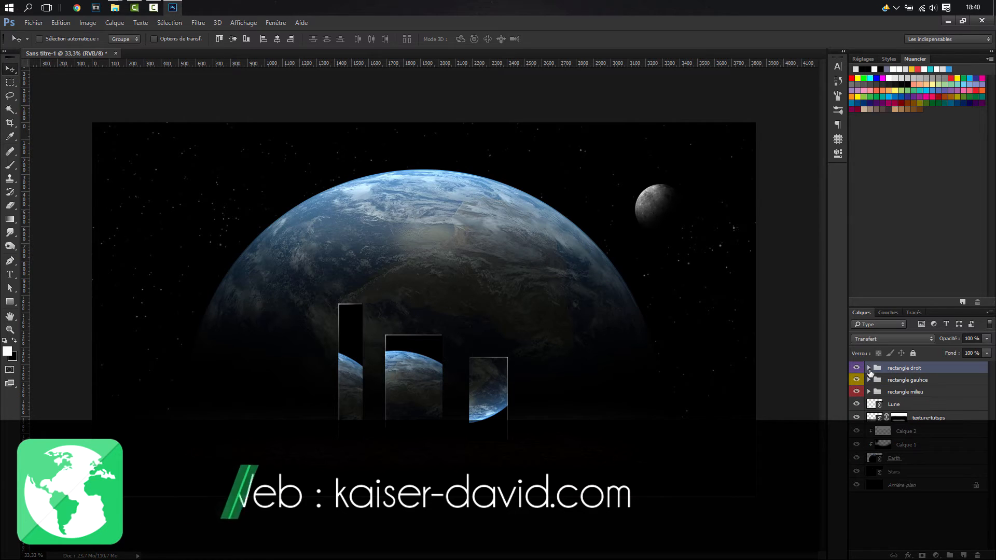
left_click(905, 368)
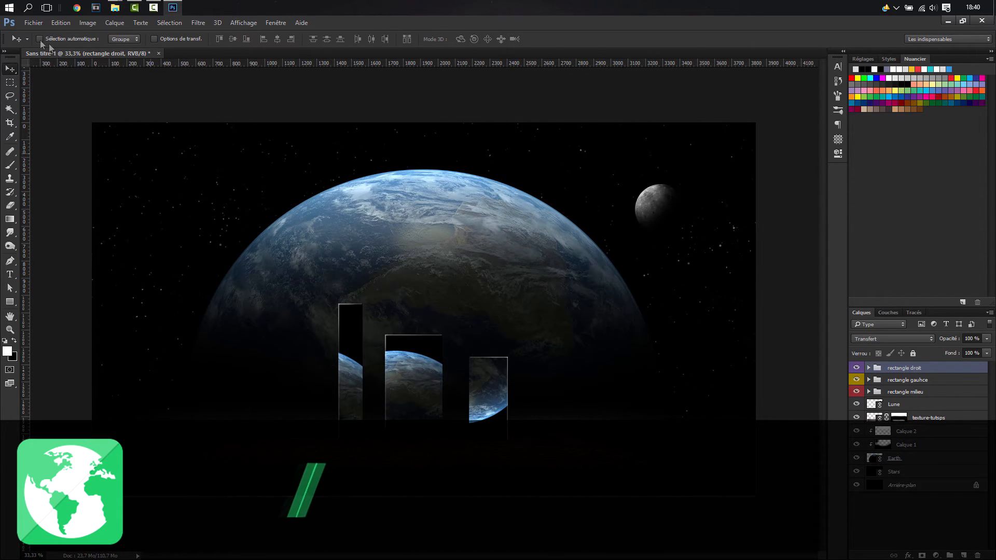
left_click(29, 21)
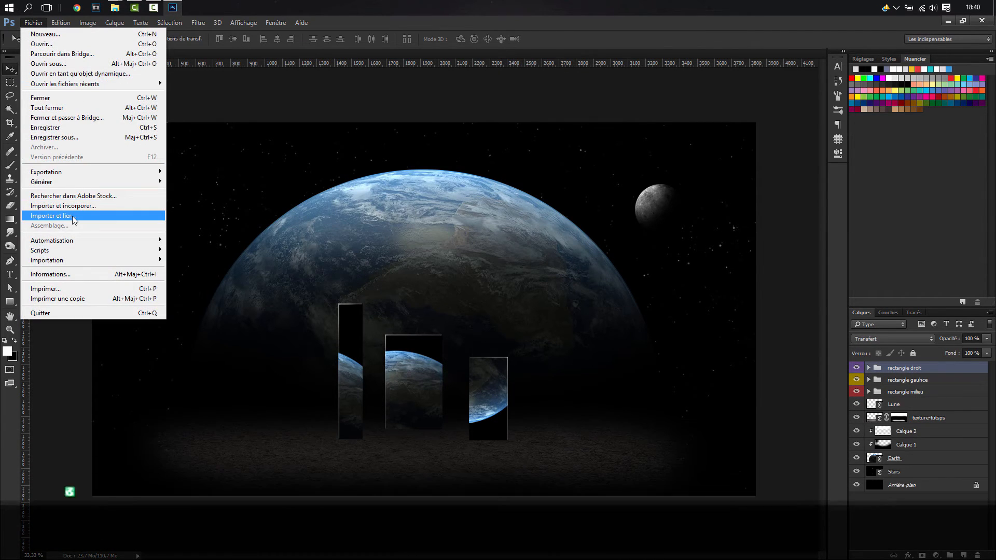
left_click(73, 216)
left_click(358, 99)
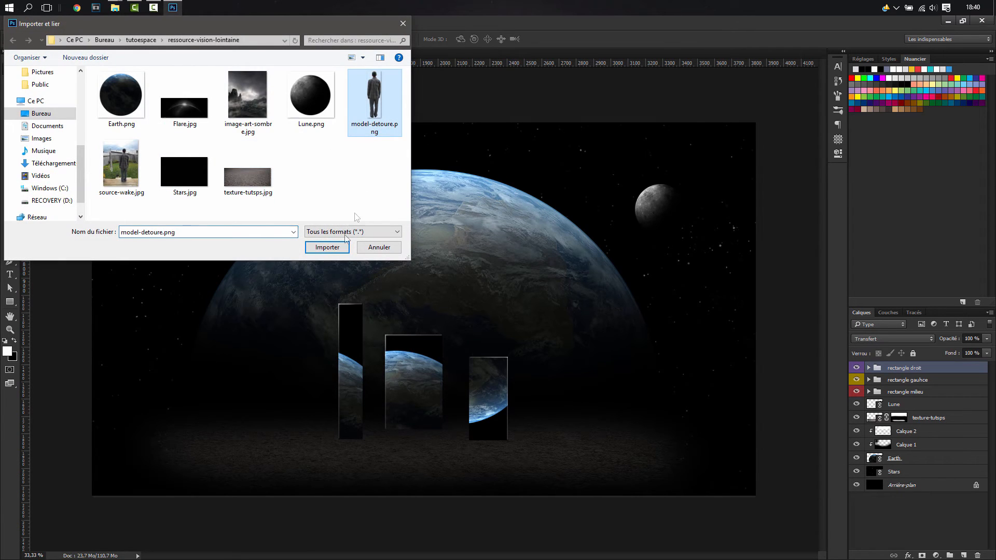
left_click(327, 247)
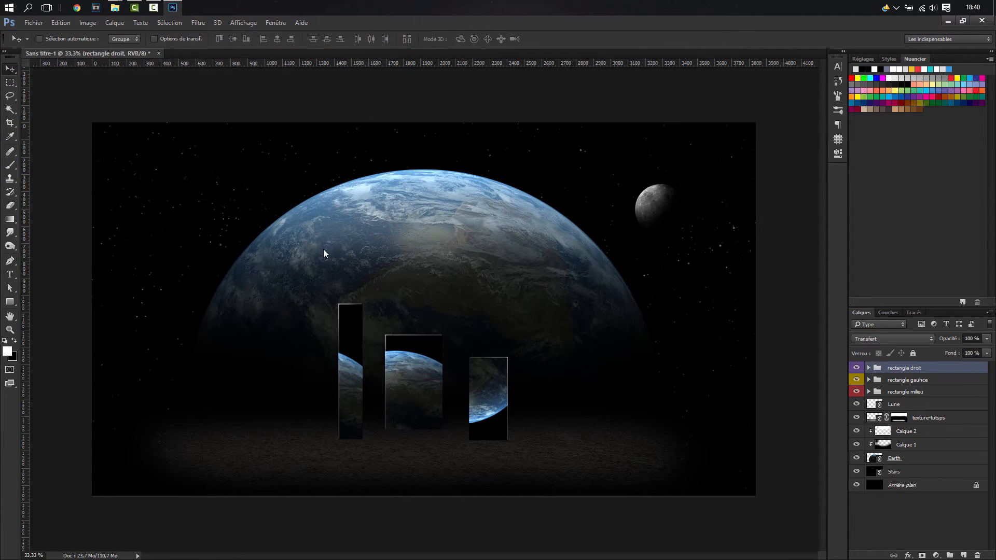
- Scale the model-detoure figure down to about 3.50% and stand it in front of the middle panel
left_click_drag(369, 123, 415, 391)
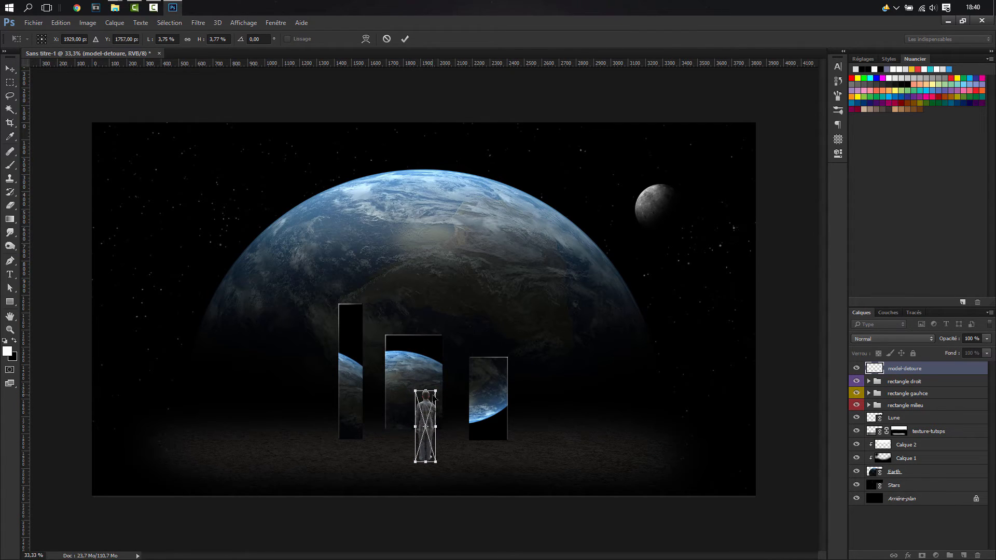
key("Return")
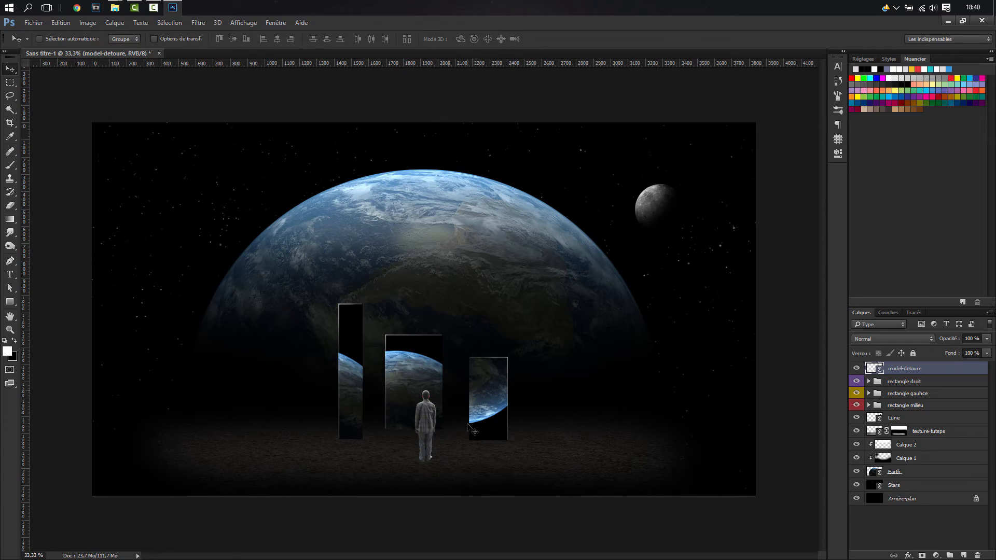
key("ctrl")
key("ctrl+t")
left_click_drag(414, 390, 416, 394)
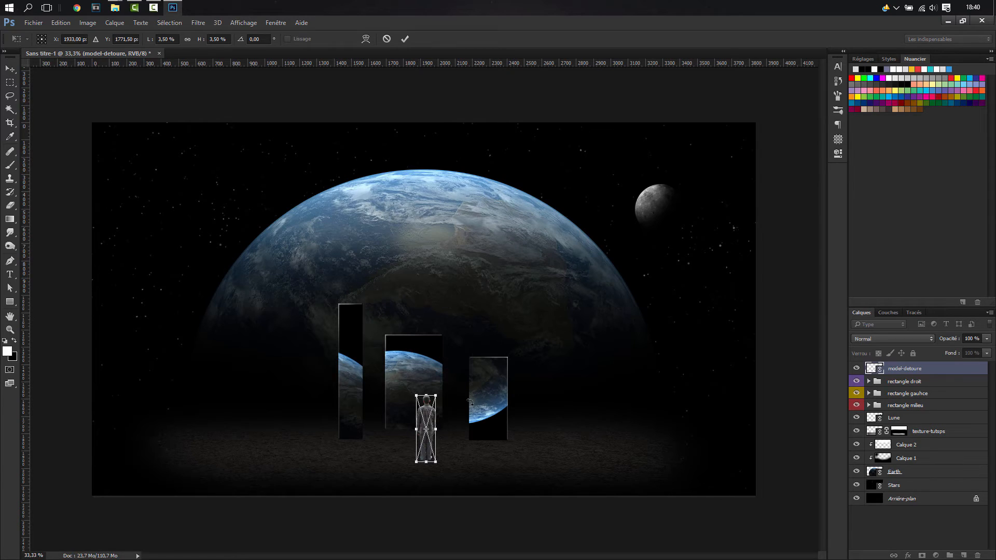
key("Return")
left_click_drag(432, 423, 430, 418)
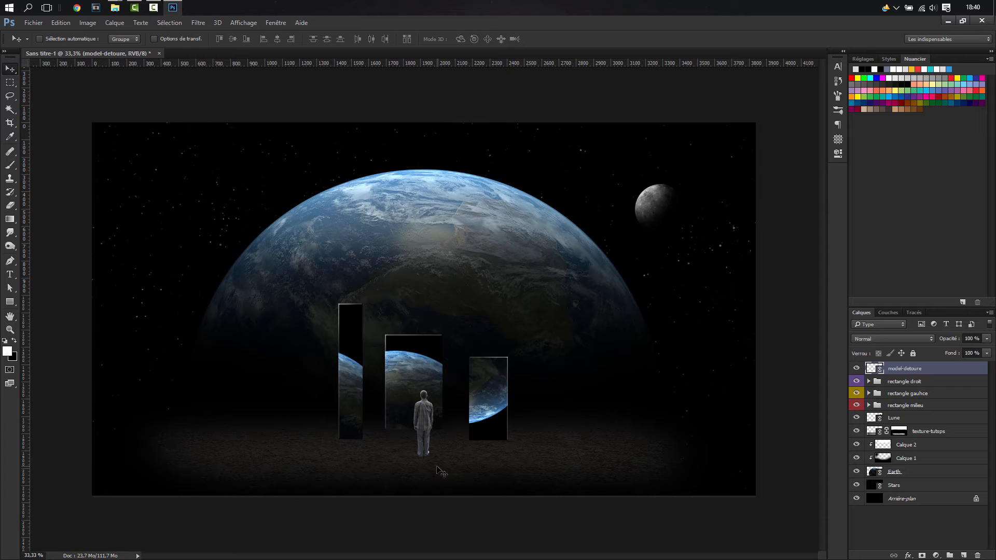
- Add a white inner shadow to model-detoure in Densité couleur - mode, with 100% opacity, 90° angle, 1 px distance, and choke, size and noise at 0
right_click(904, 369)
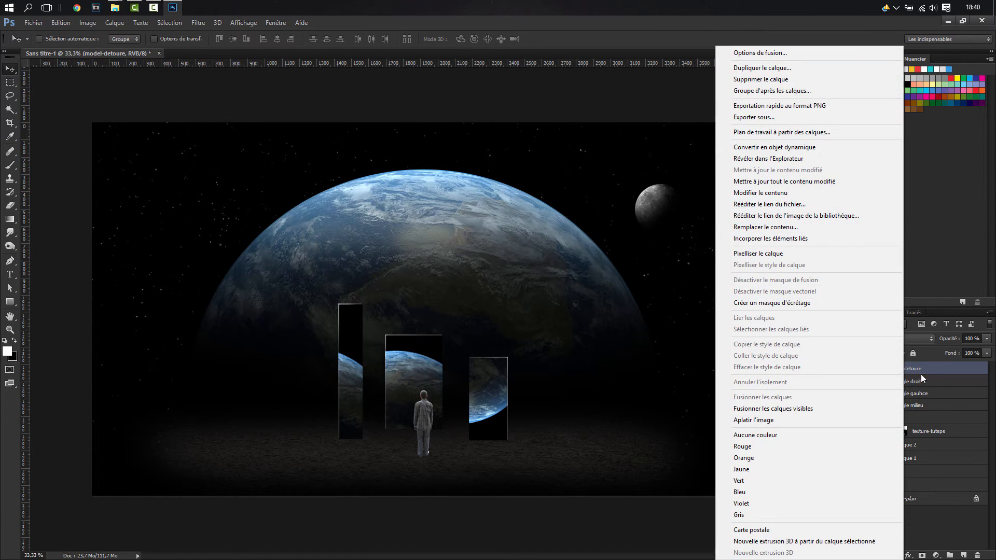
left_click(931, 365)
right_click(931, 365)
left_click(787, 52)
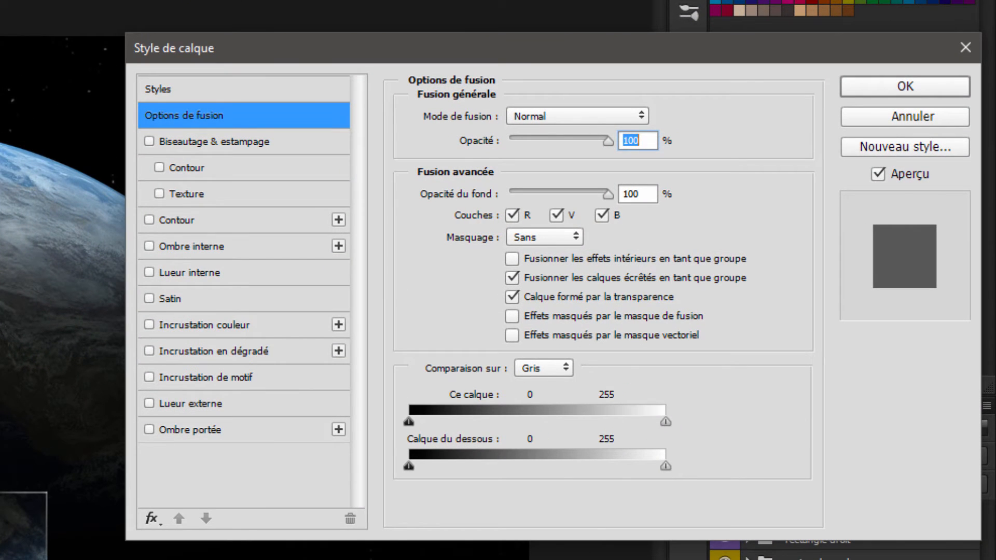
left_click(181, 244)
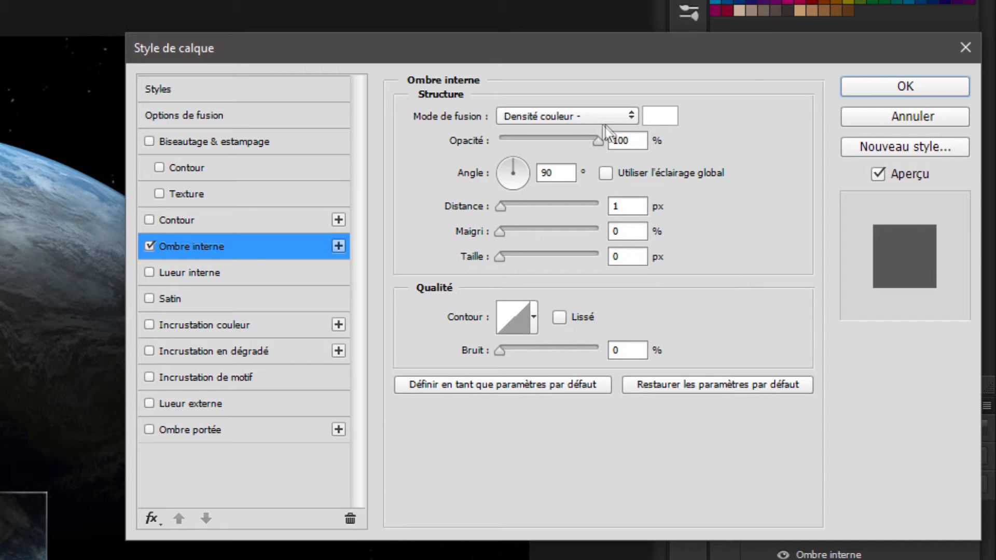
left_click(669, 120)
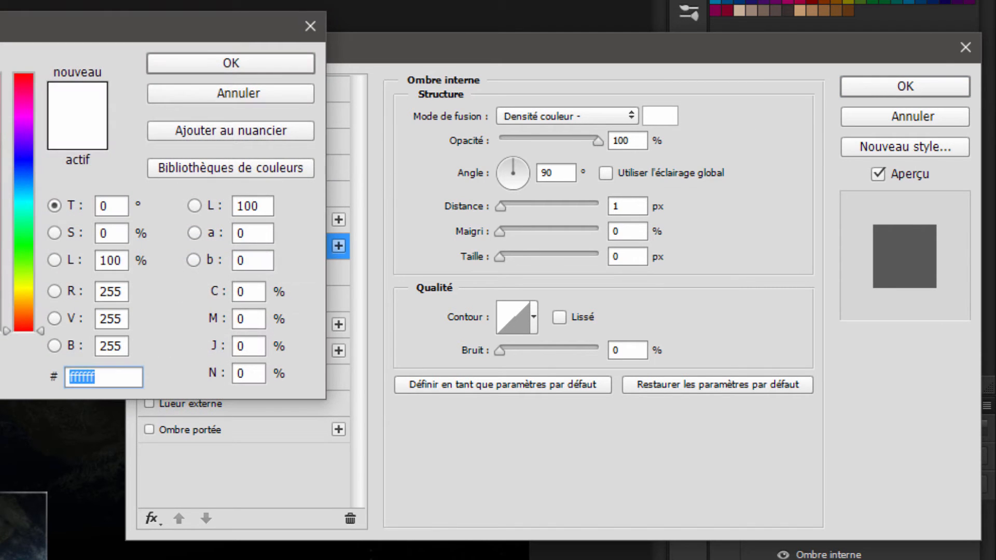
left_click(222, 64)
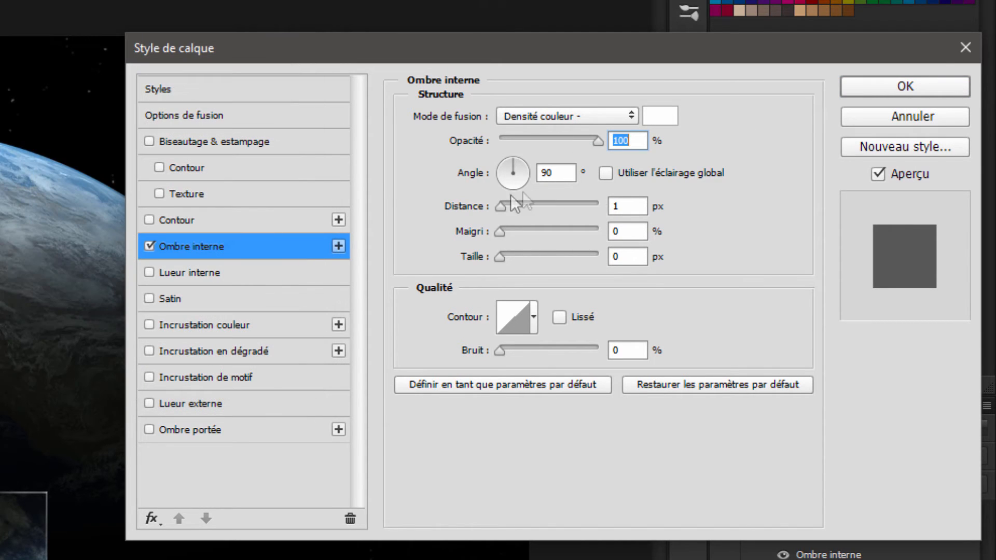
left_click(629, 210)
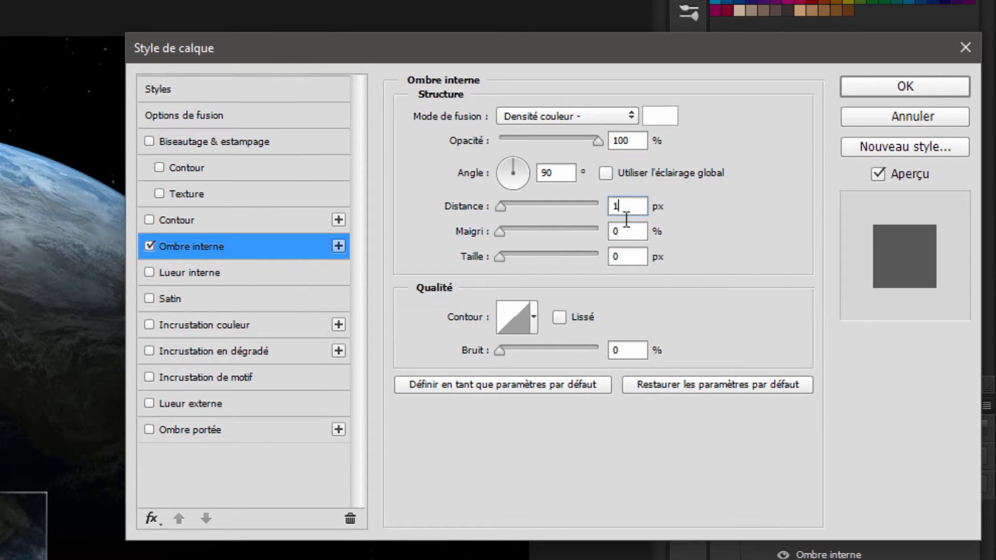
left_click(623, 231)
left_click(622, 257)
left_click(619, 350)
- Add a black (000000) inner glow to model-detoure in Incrustation mode with 79% opacity and a size of 191 px, and apply the style
left_click(197, 279)
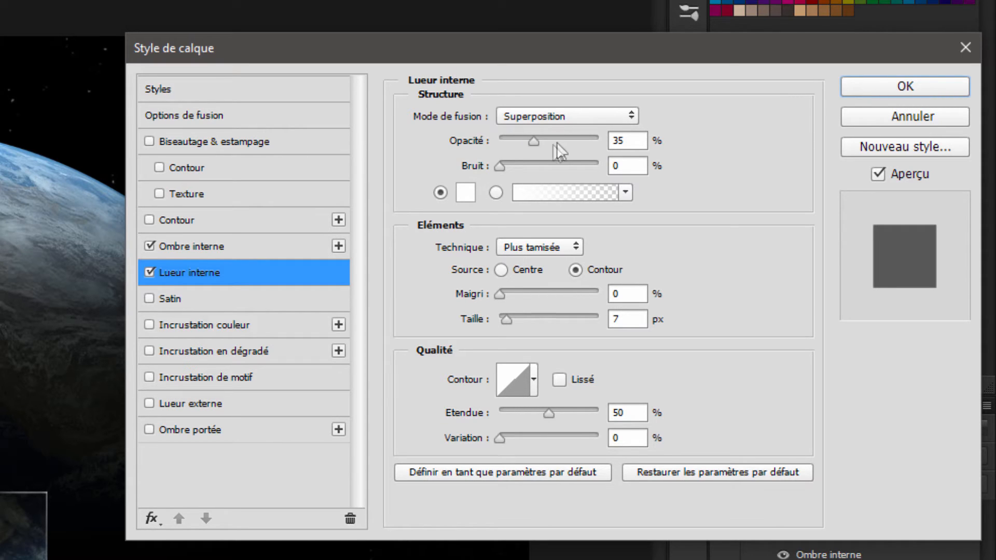
left_click(531, 115)
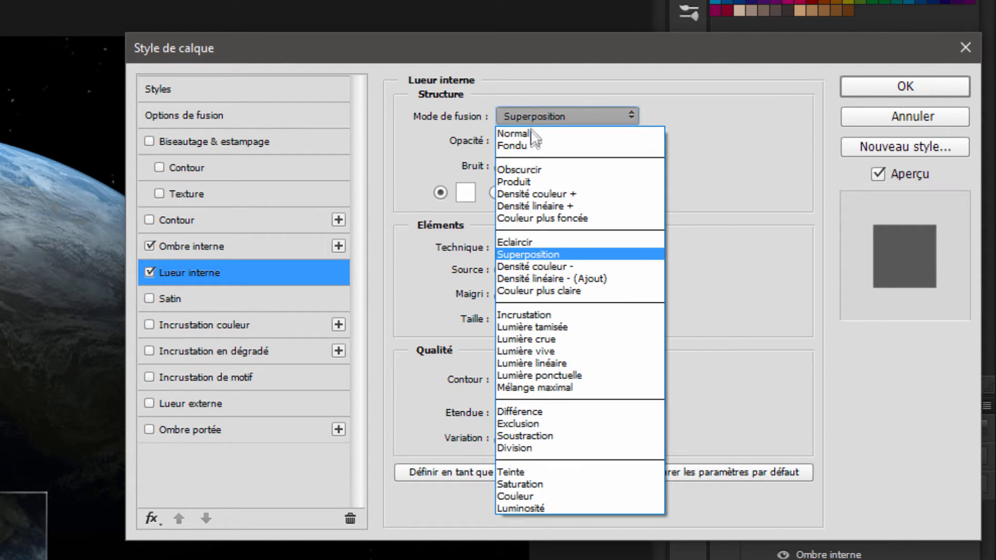
left_click(528, 311)
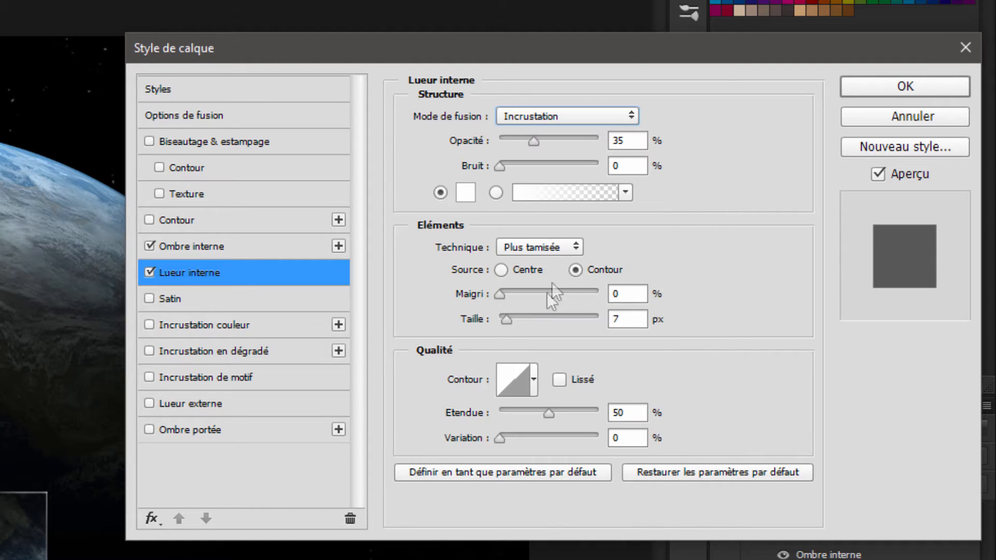
double_click(627, 141)
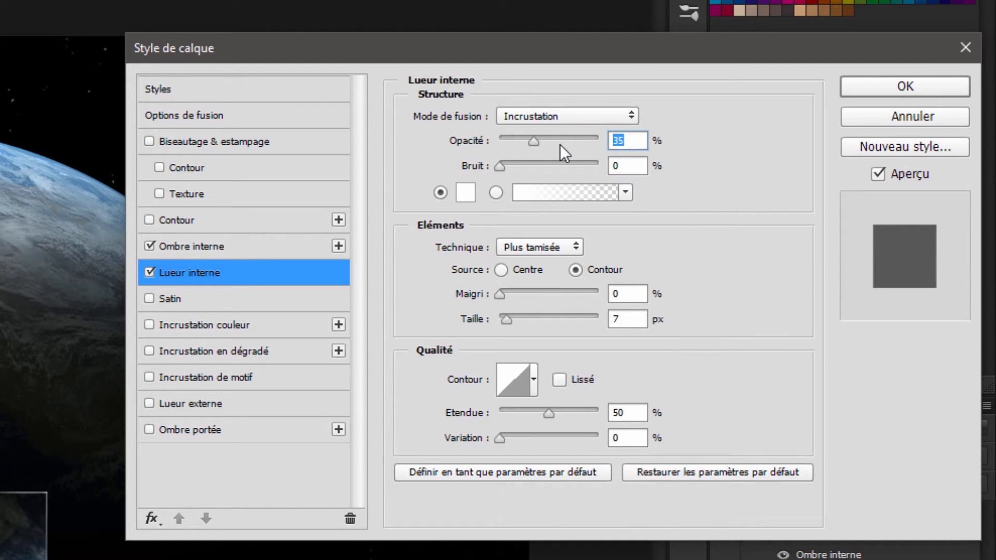
type("79")
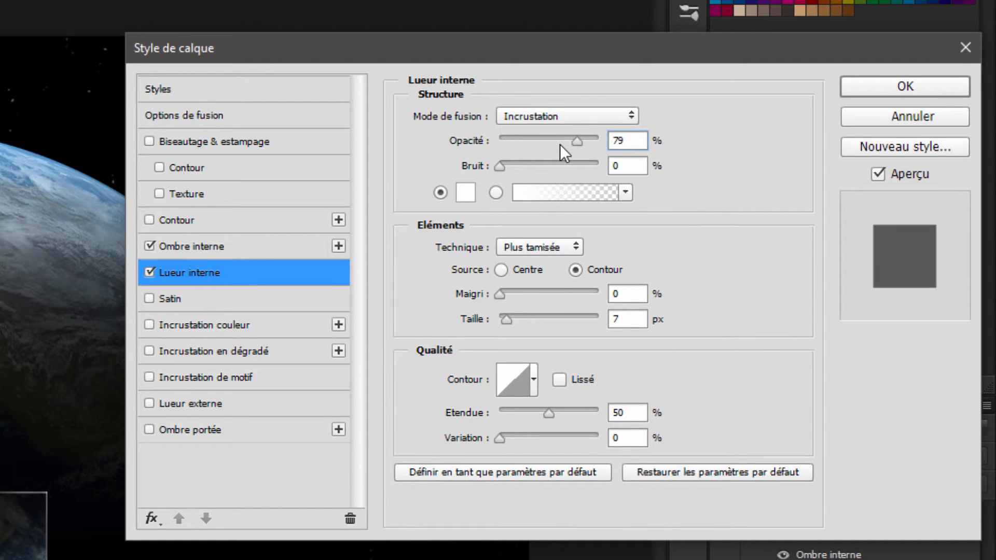
left_click(465, 194)
type("000000")
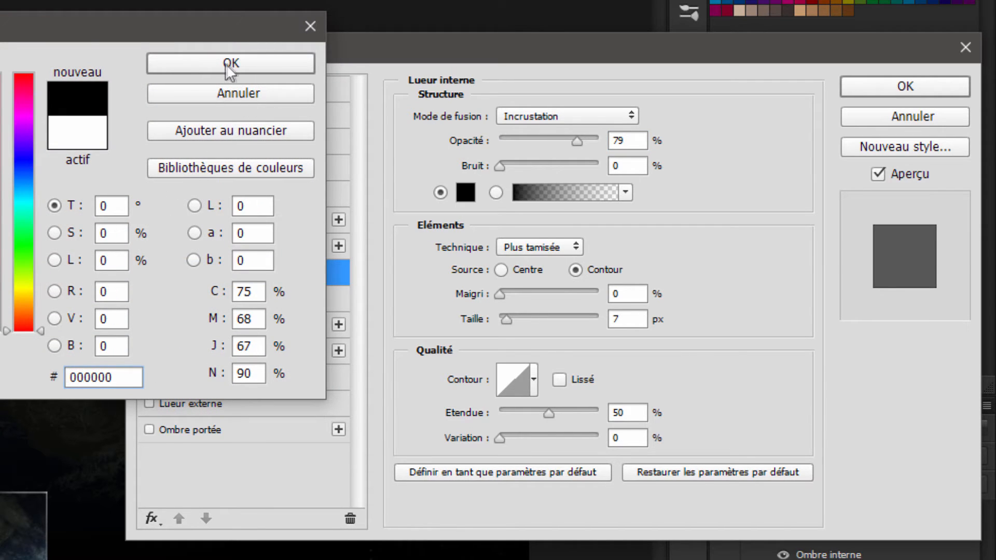
left_click(228, 64)
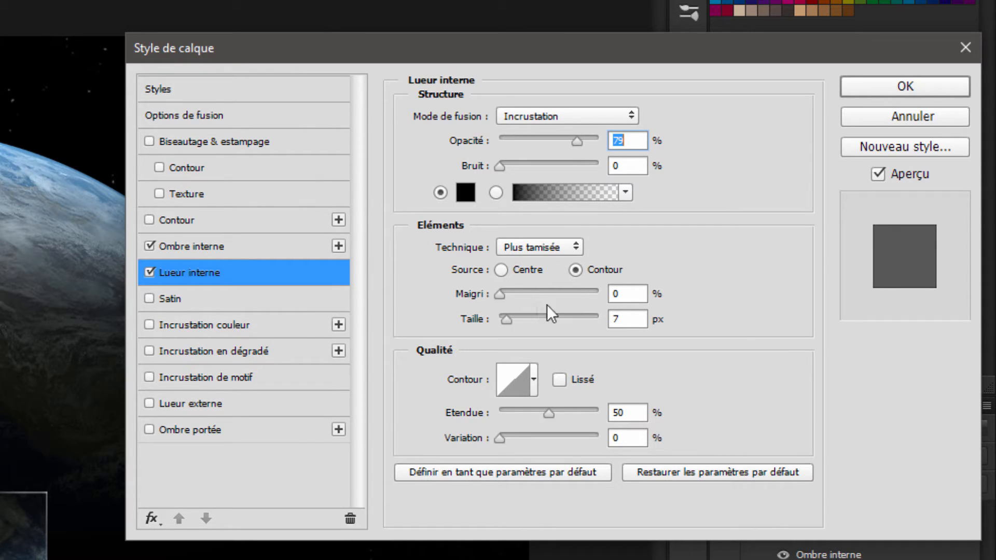
double_click(630, 319)
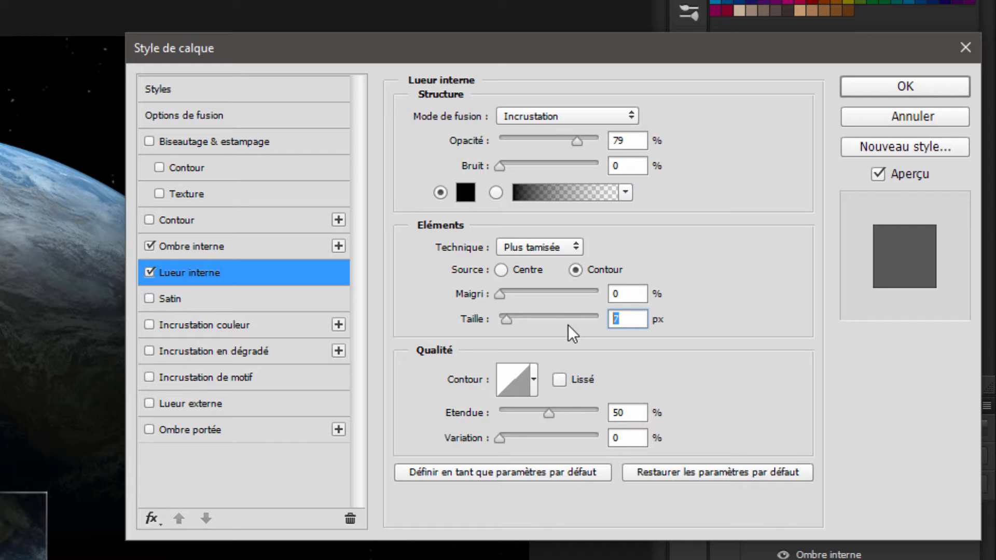
type("191")
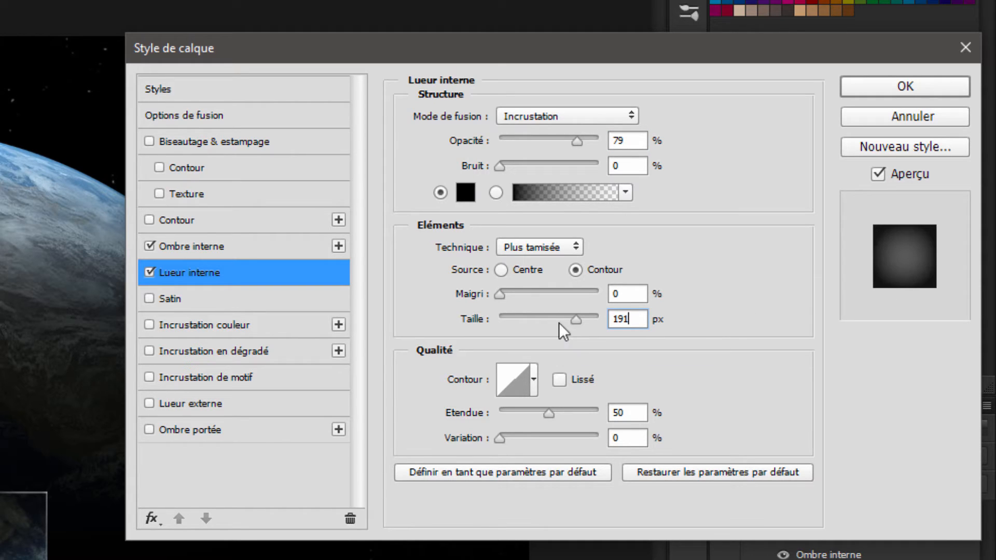
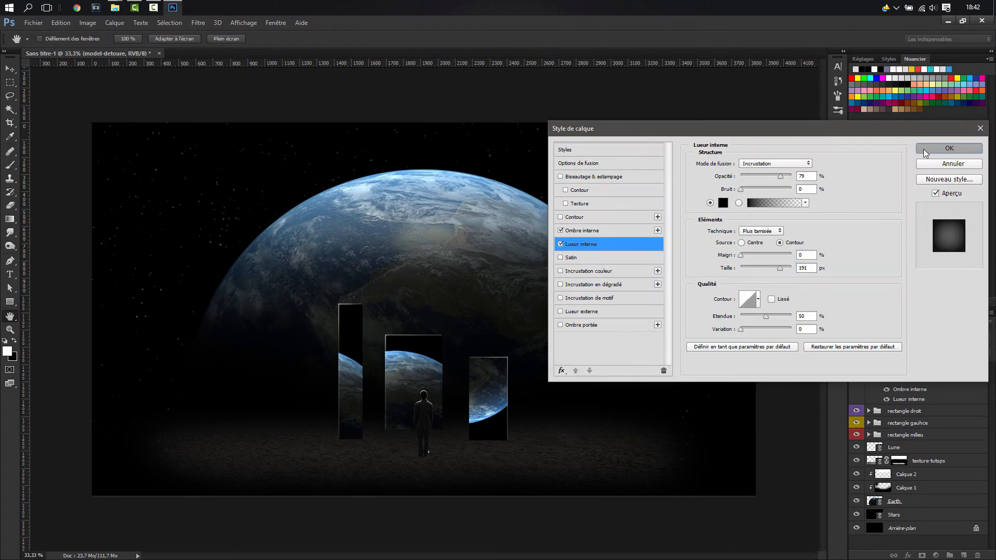
key("Return")
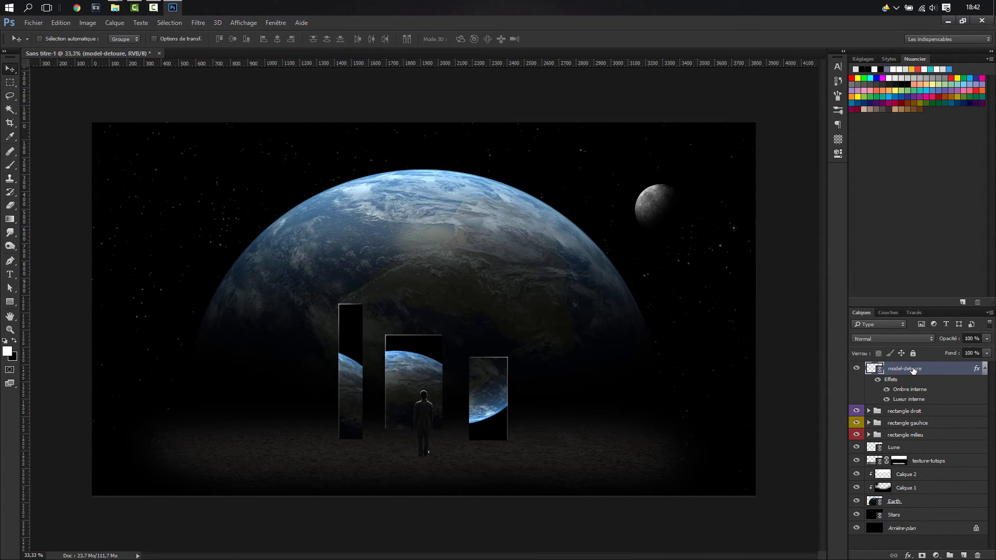
- Duplicate the model-detoure layer, flip the copy vertically, and place it directly below the standing figure's feet
key("ctrl+j")
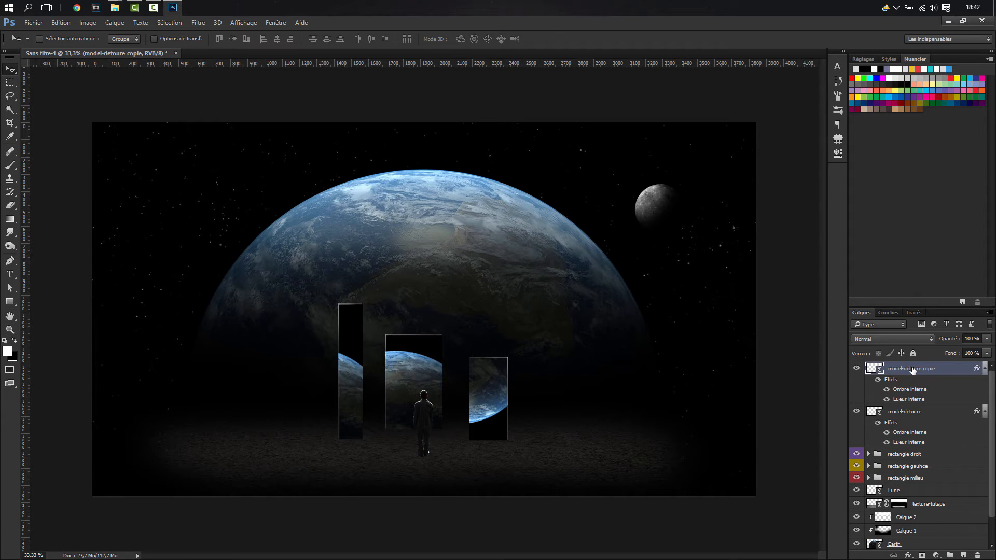
key("ctrl+t")
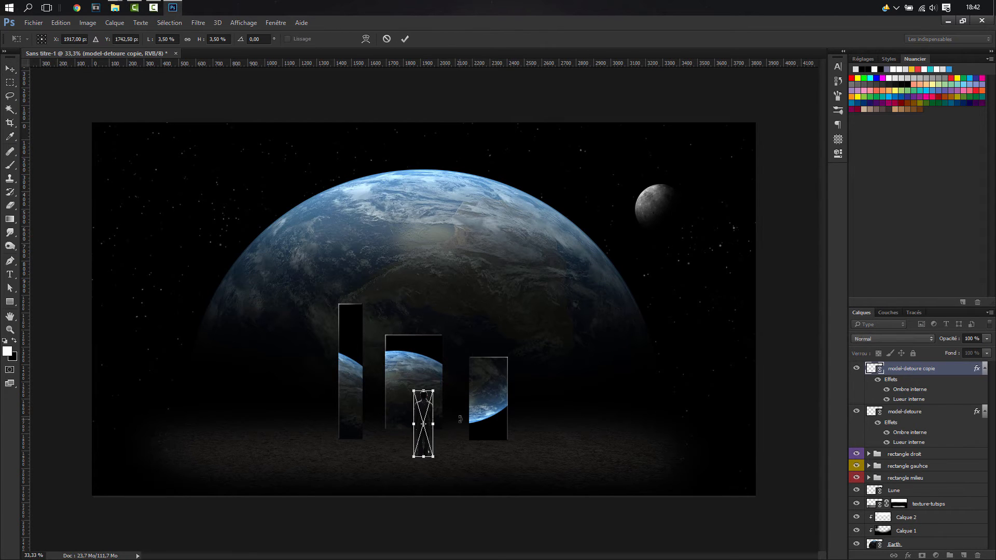
key("ctrl+plus")
key("ctrl+plus")
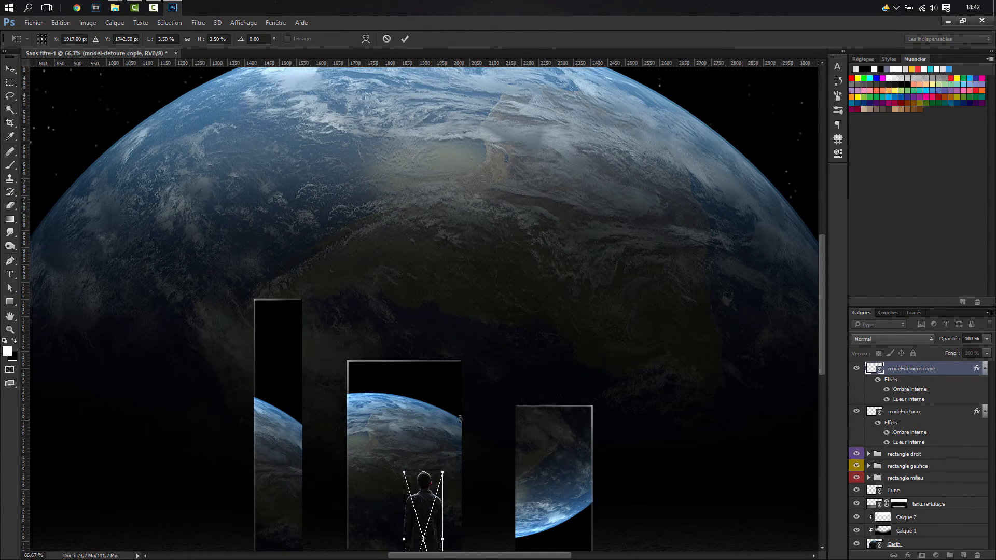
left_click_drag(460, 419, 437, 272)
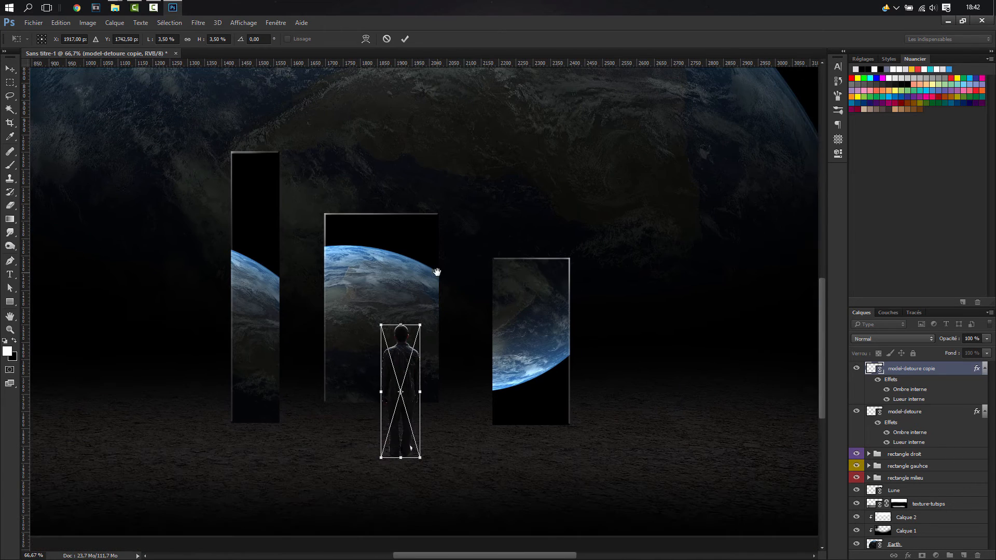
right_click(400, 345)
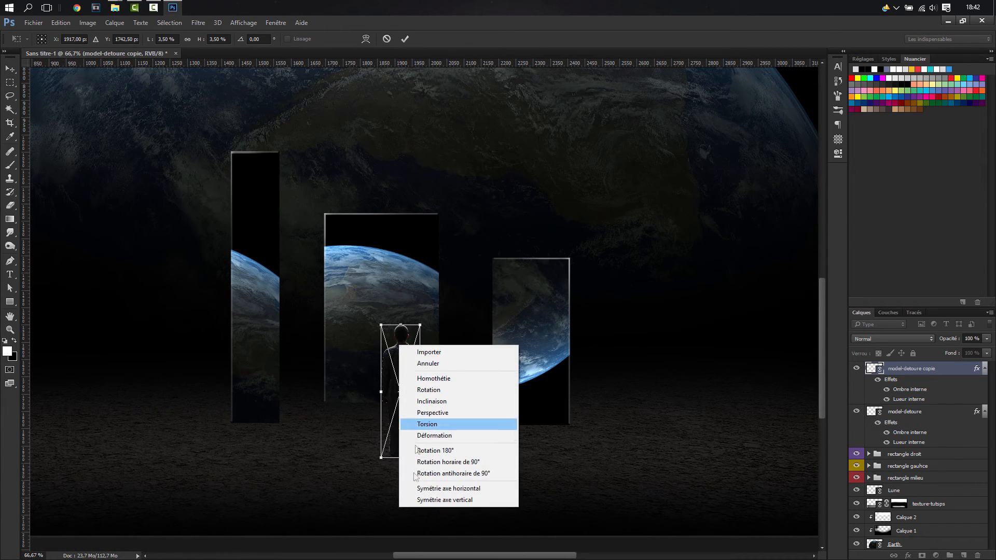
left_click(434, 500)
left_click_drag(401, 356, 404, 482)
key("Return")
left_click_drag(469, 462, 483, 325)
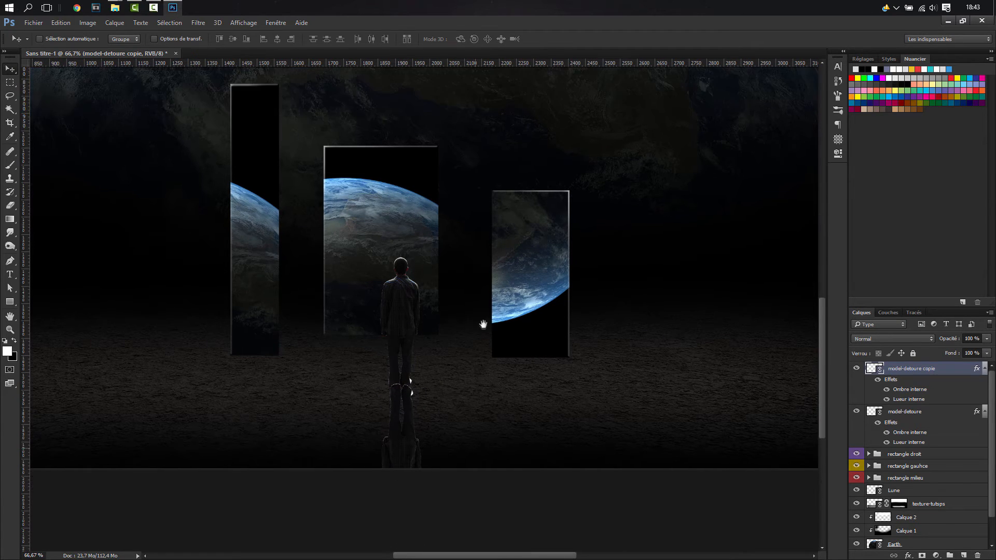
- Distort the flipped copy into a trapezoid, widening its far end to about 5.55% and slightly narrowing the end at the feet
key("ctrl+t")
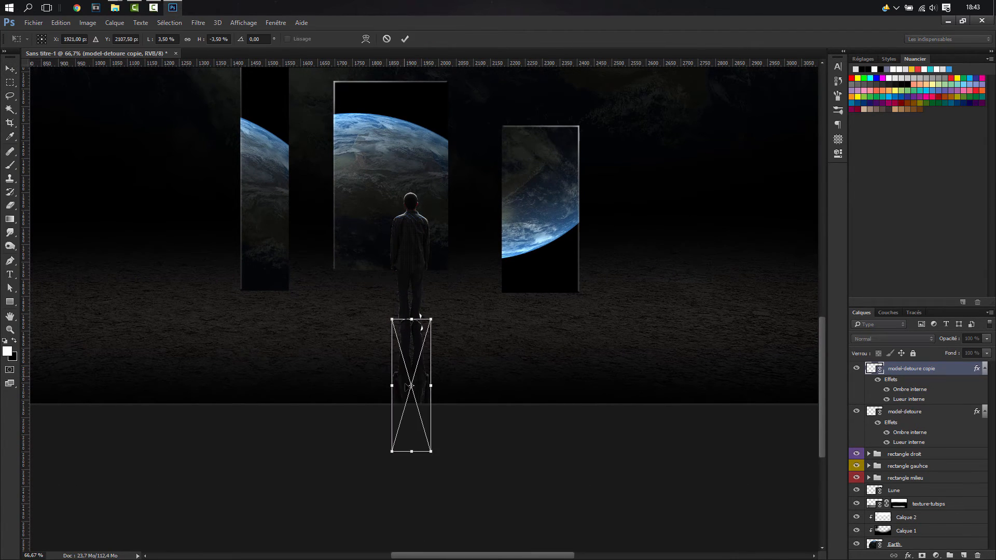
right_click(405, 338)
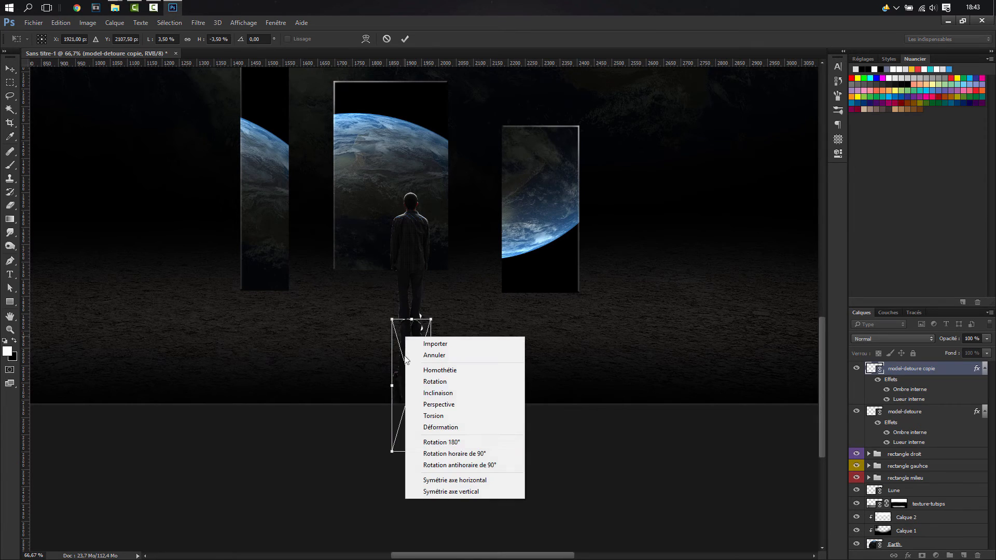
left_click(442, 393)
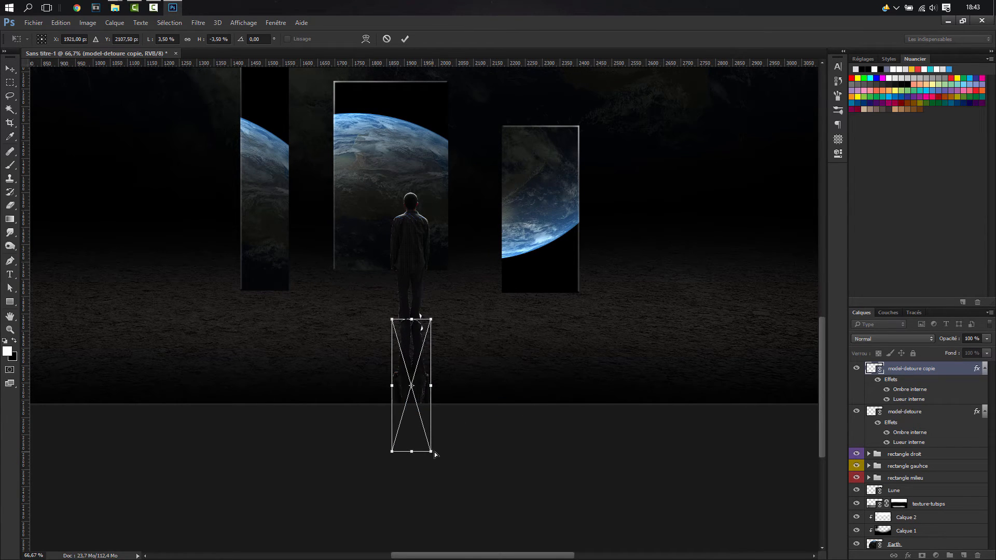
left_click_drag(434, 452, 444, 452)
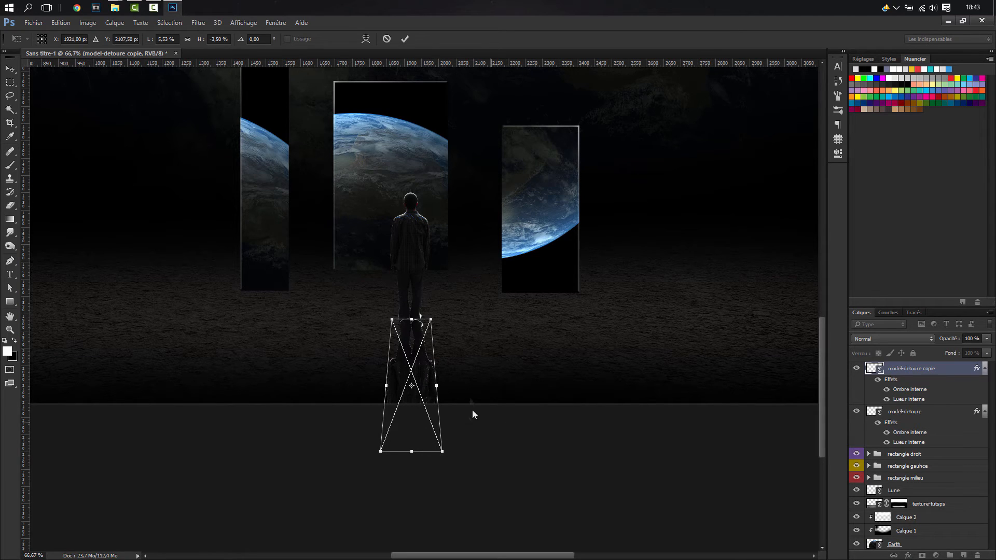
left_click_drag(433, 323, 431, 322)
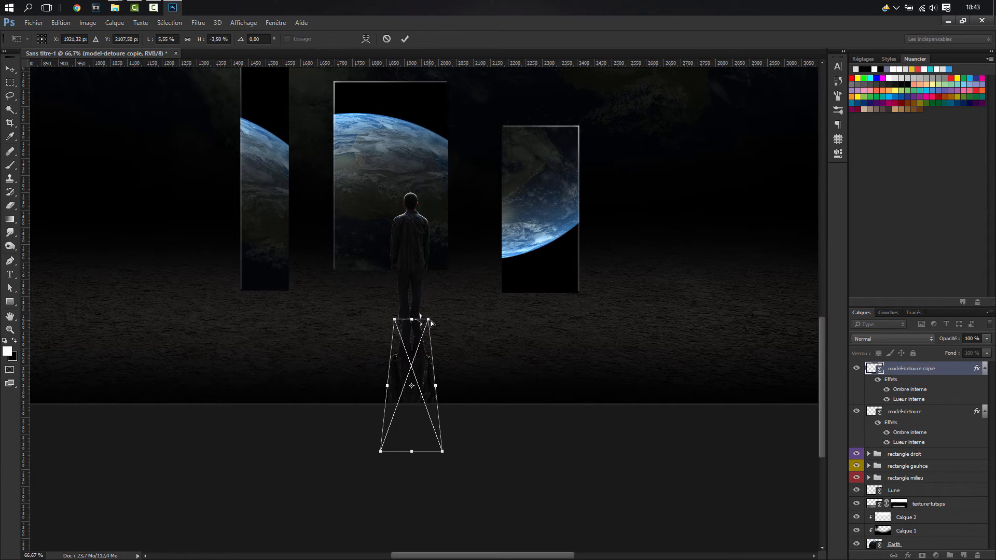
key("Return")
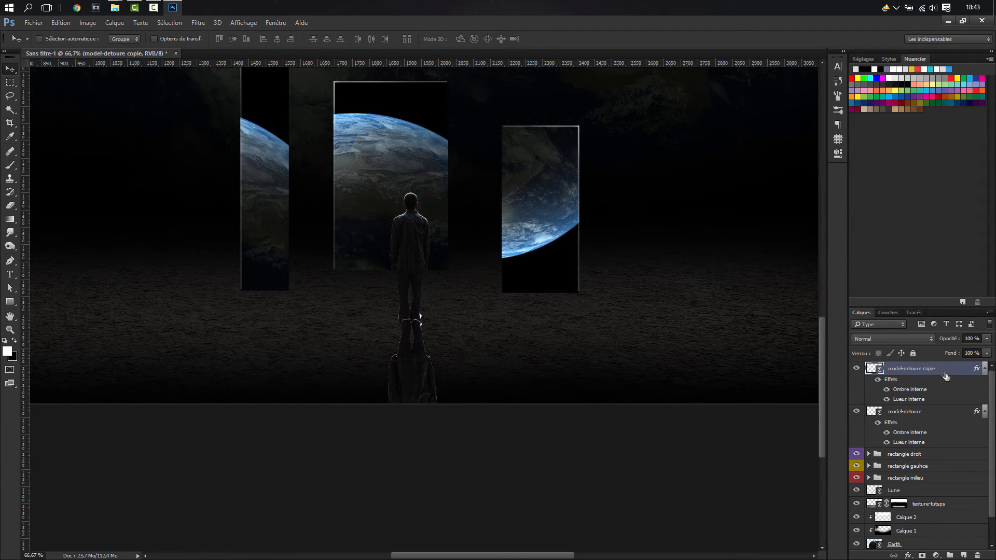
- Turn off the inner shadow and inner glow on model-detoure copie and add a black color overlay in Normal mode at 100% opacity
double_click(978, 368)
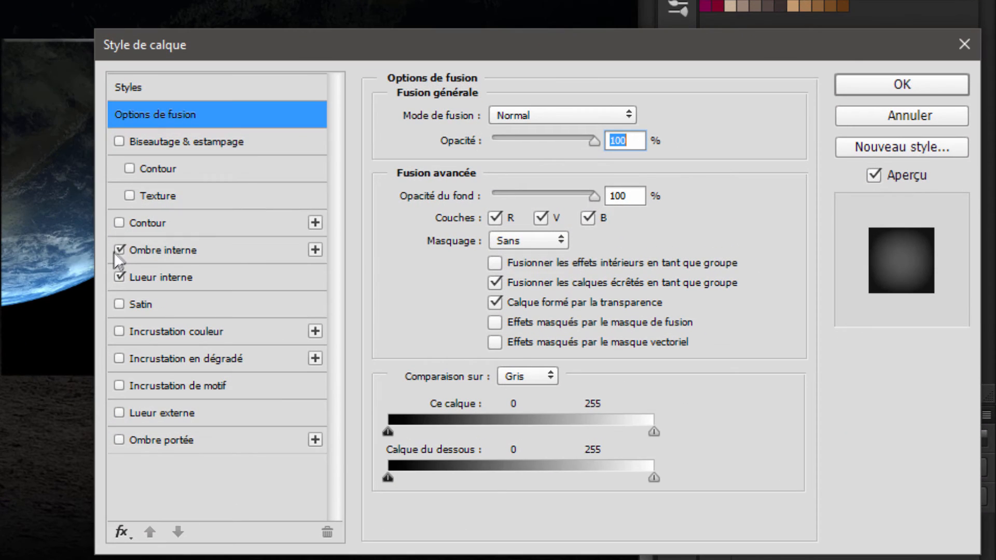
left_click(118, 251)
left_click(120, 276)
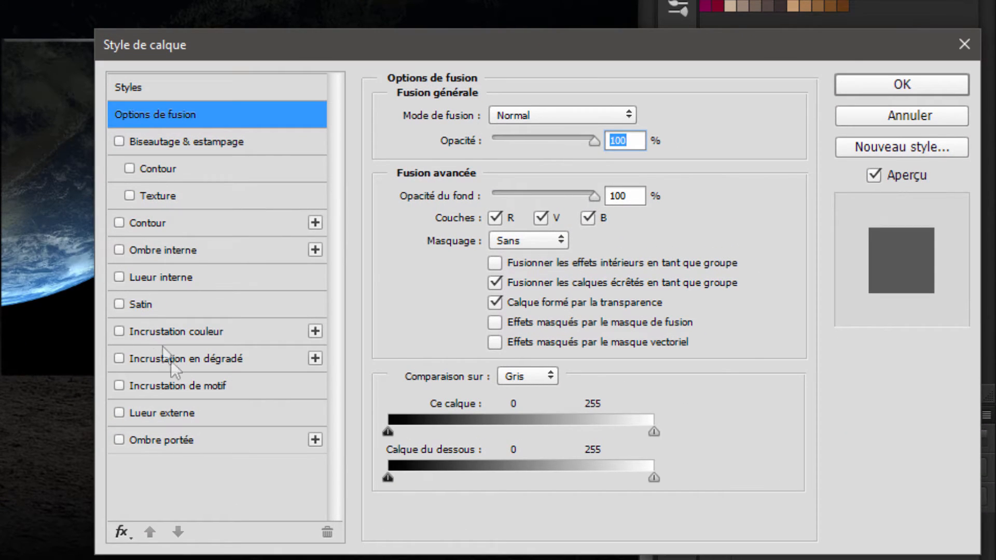
left_click(172, 337)
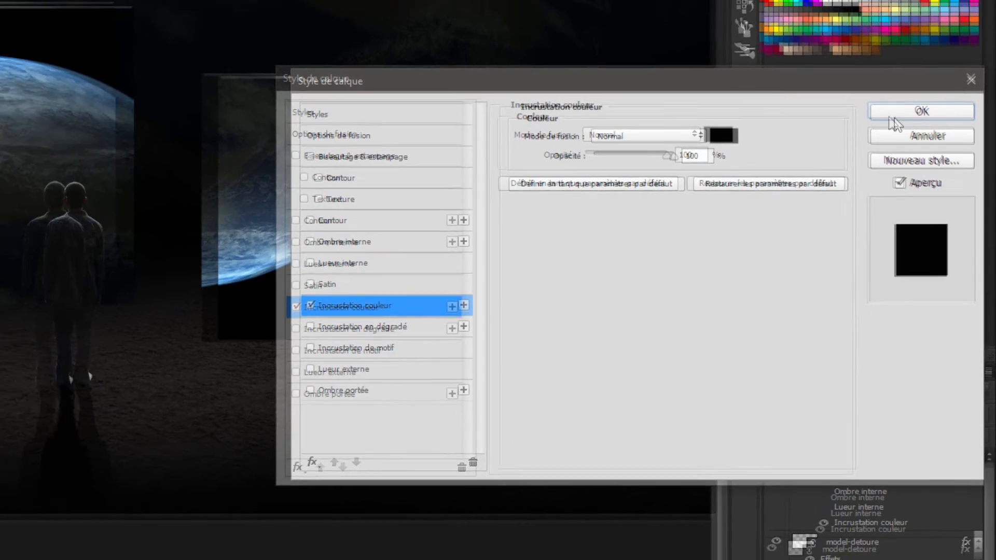
left_click(891, 115)
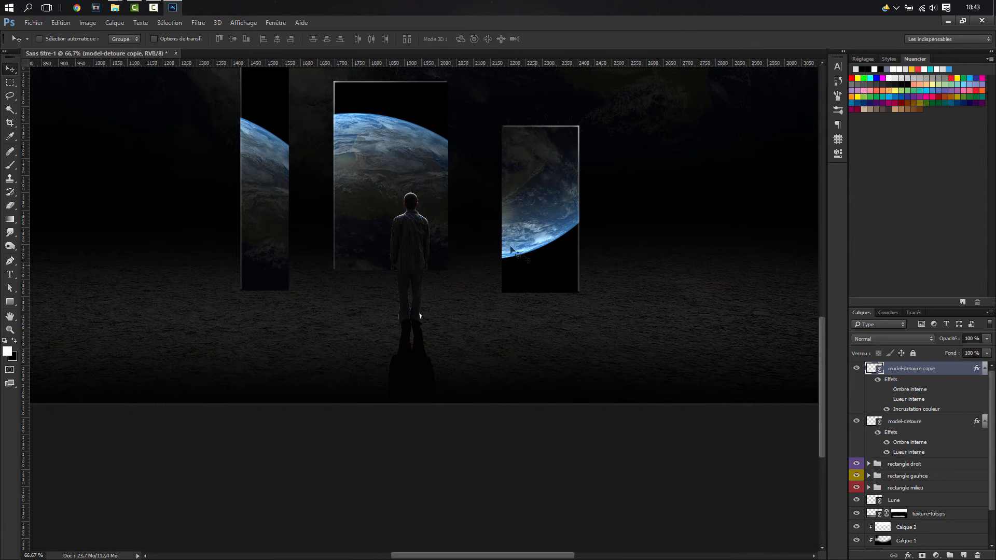
- Apply a directional blur (Flou directionnel) to model-detoure copie with a 90° angle and a distance of 97 pixels
left_click(198, 23)
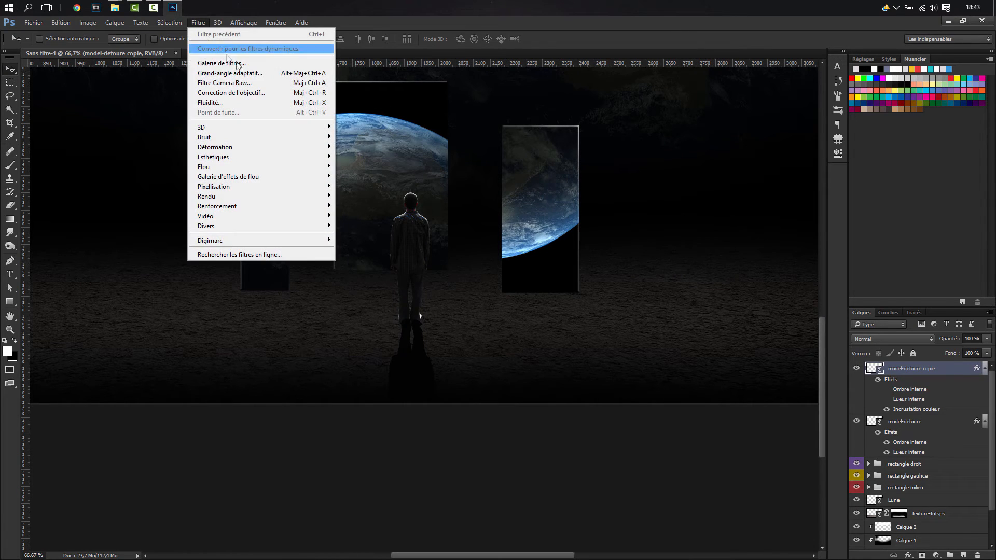
mouse_move(254, 166)
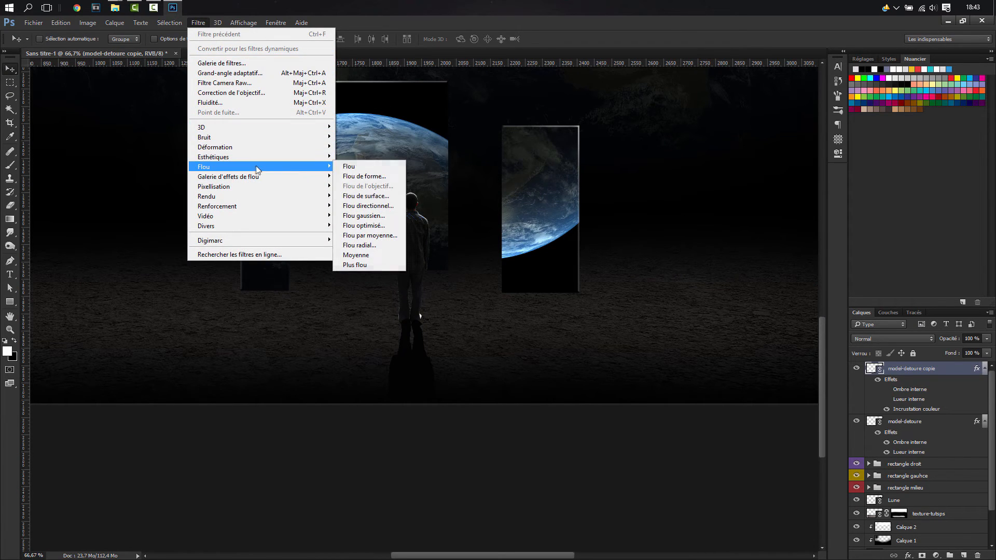
left_click(367, 206)
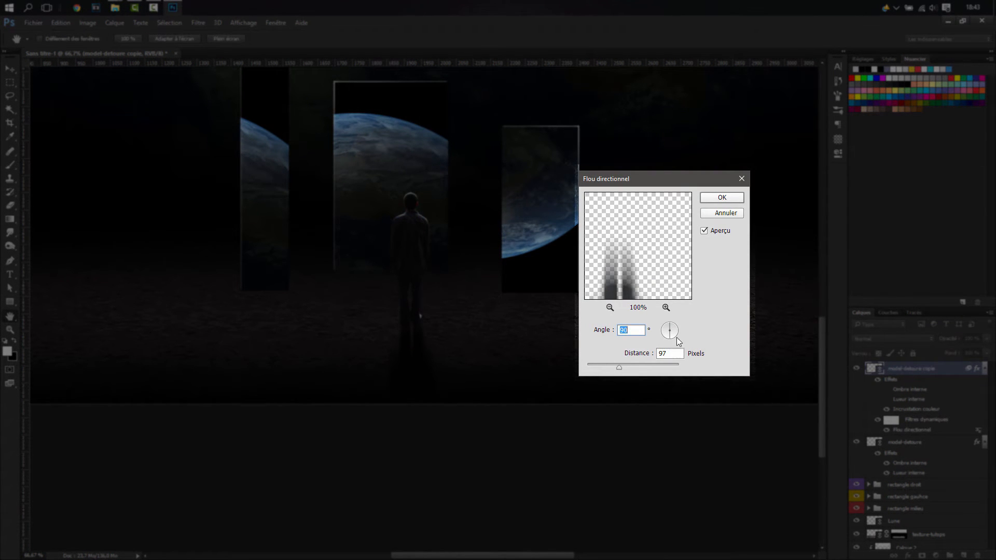
left_click(713, 201)
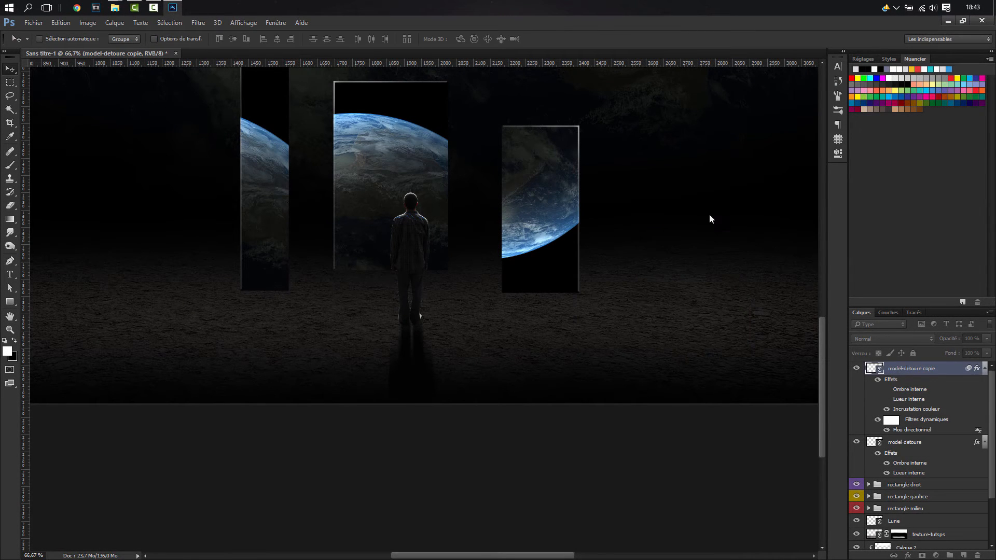
- Set the opacity of model-detoure copie to 70%
left_click_drag(950, 340, 934, 346)
left_click(970, 339)
type("70")
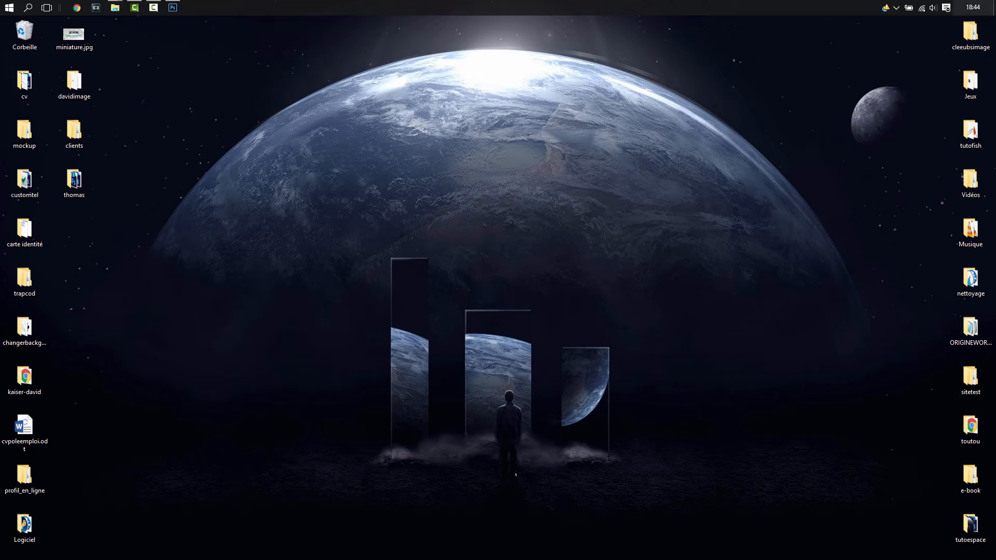
- Compare with the finished wallpaper on the desktop, return to Photoshop, and set the opacity of model-detoure copie to 80%
mouse_move(175, 11)
left_click(218, 67)
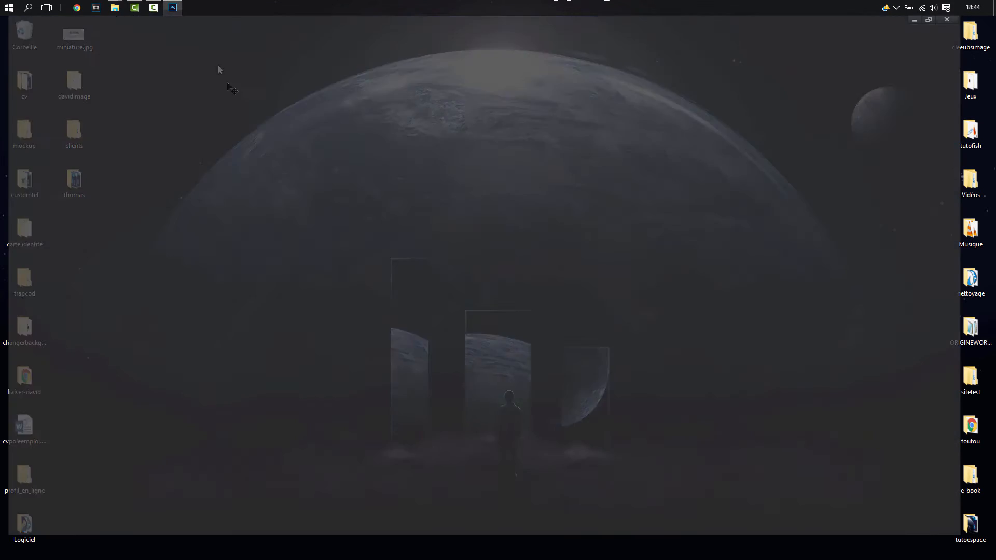
left_click(953, 338)
type("80")
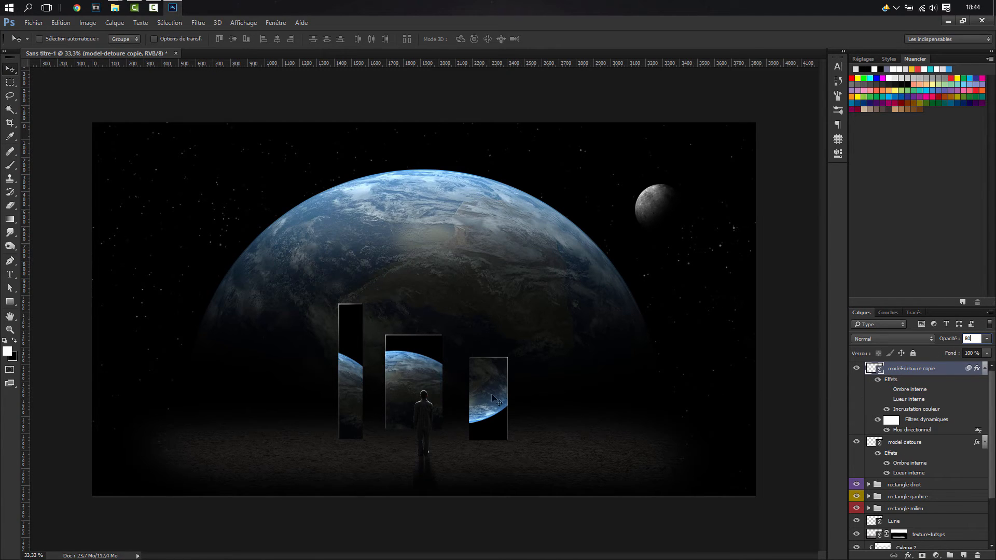
left_click(414, 411)
- Place image-art-sombre as a linked image over the scene and scale it down slightly toward its lower-left corner
left_click(33, 22)
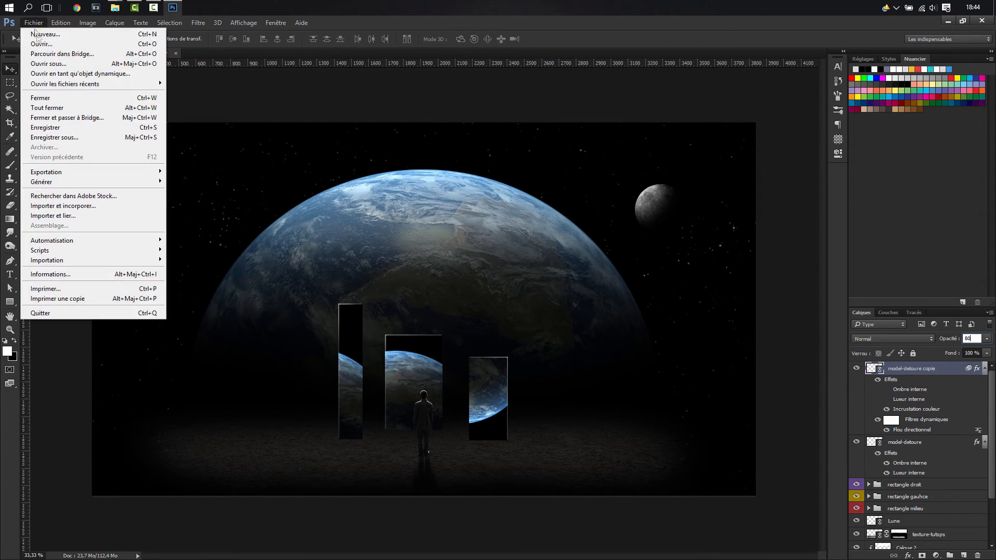
left_click(73, 217)
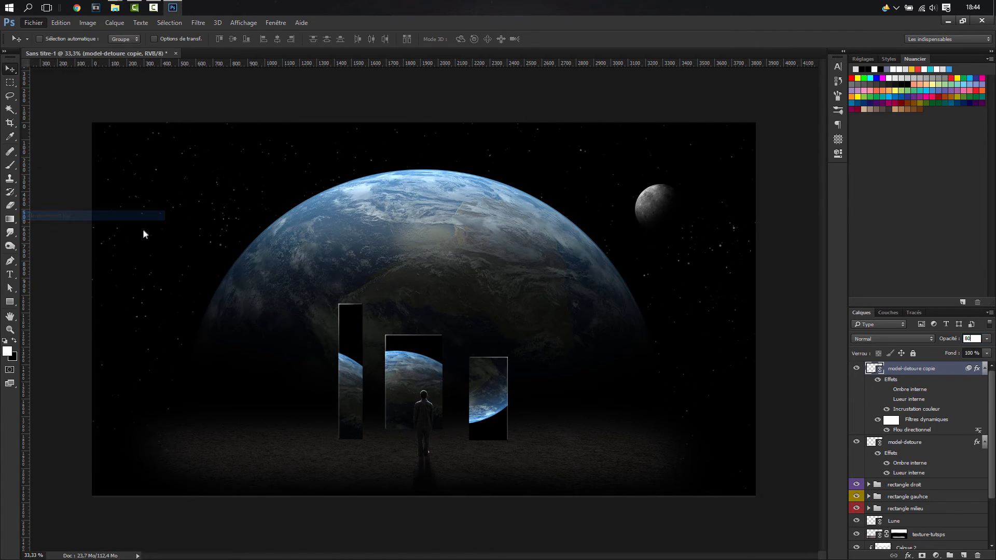
left_click(248, 96)
left_click(330, 250)
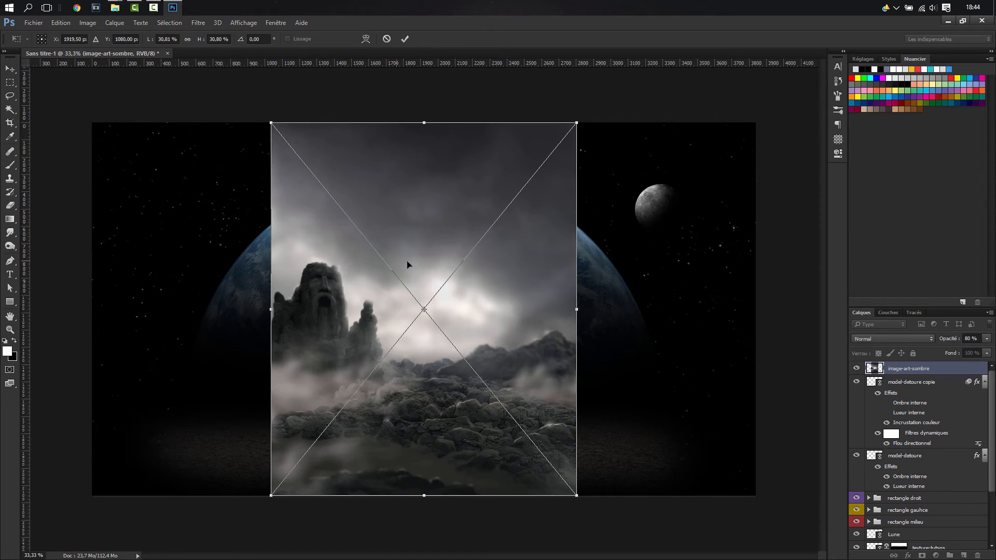
left_click_drag(576, 123, 551, 154)
key("Return")
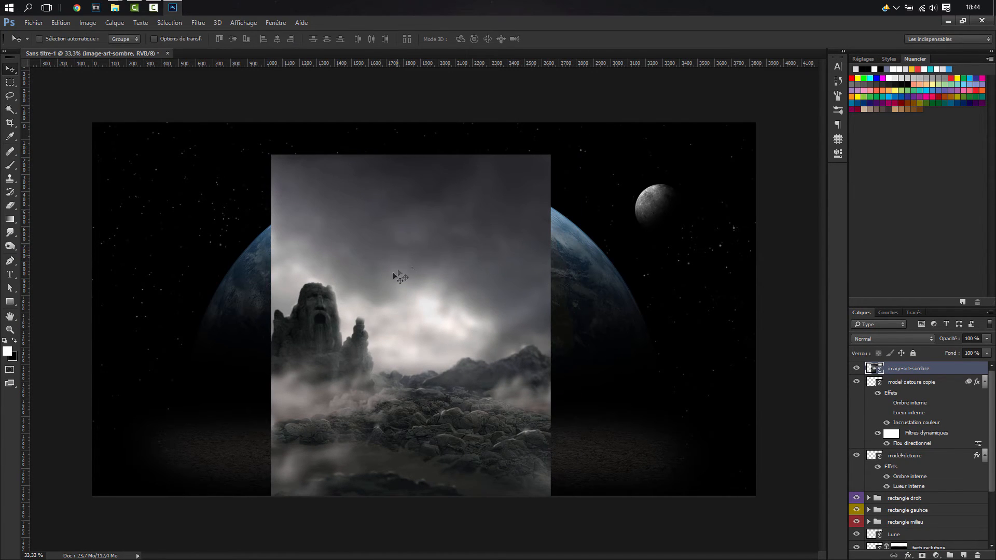
- Rasterize the image-art-sombre smart object so it can be edited with the Eraser
key("z")
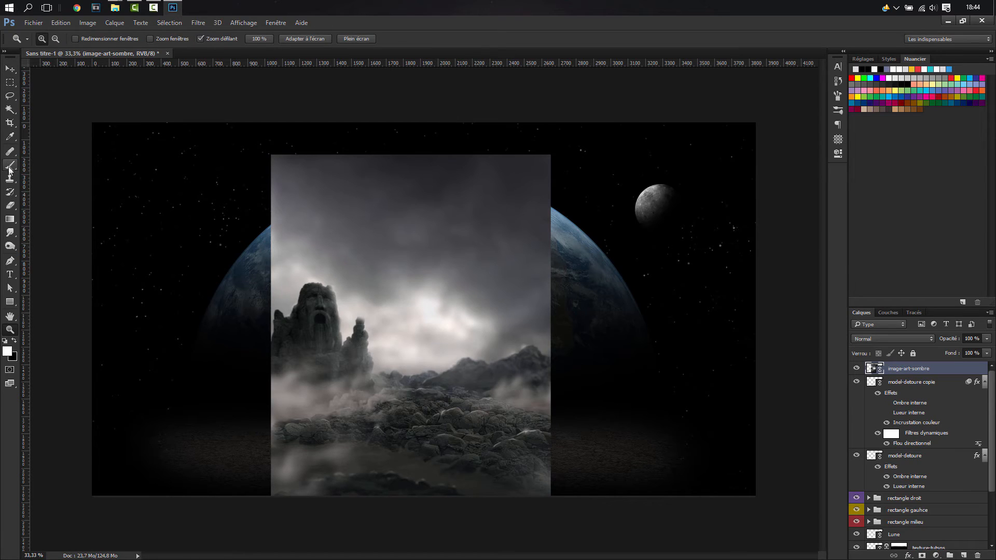
left_click(12, 206)
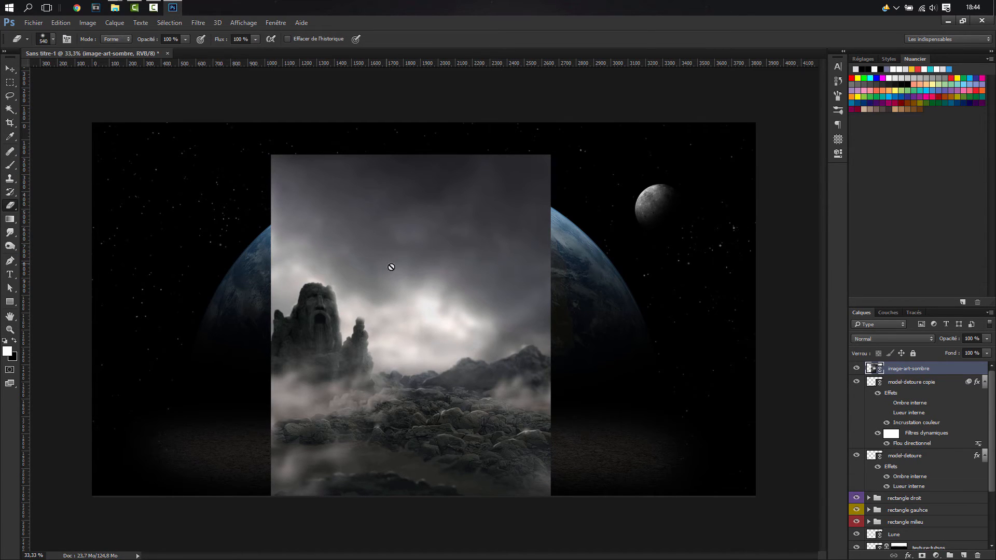
left_click(368, 230)
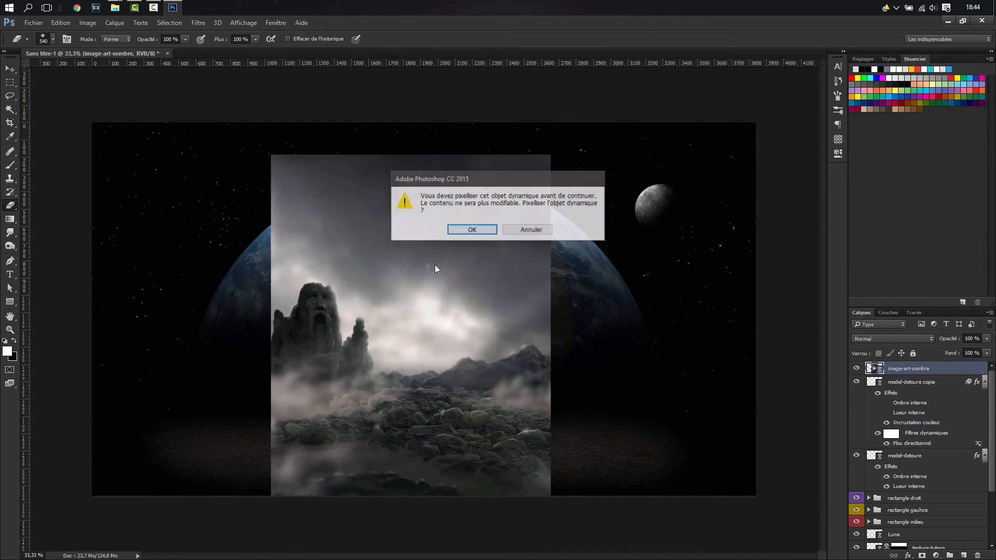
left_click(481, 233)
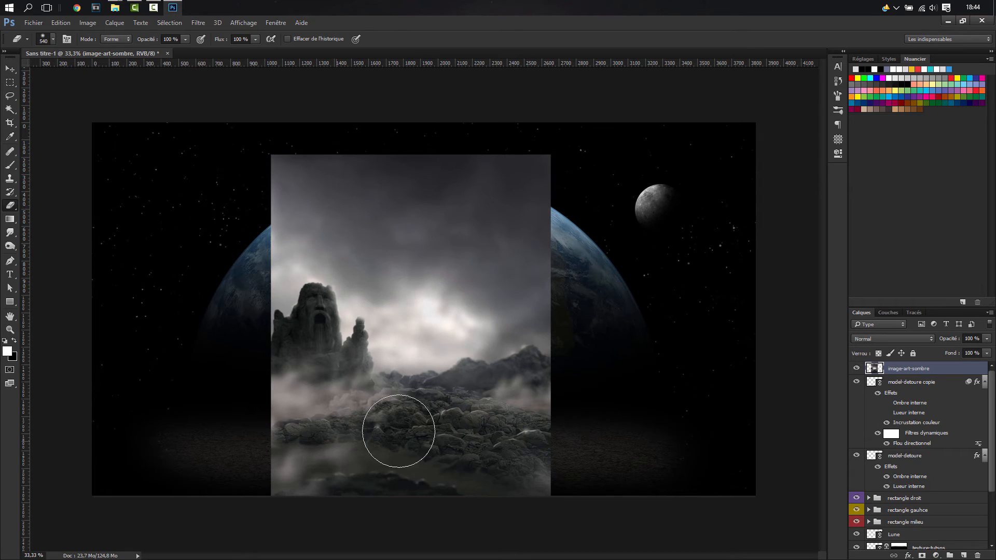
- Erase the sky, statue, rocks and left edge of image-art-sombre with a soft 552 px eraser at 17% hardness, keeping only the mist
left_click_drag(415, 420, 421, 394)
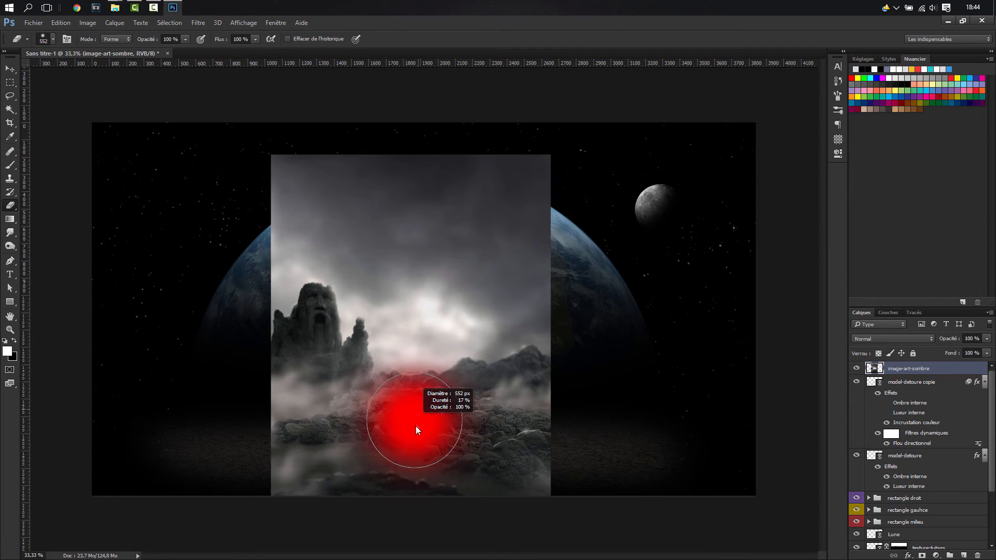
mouse_move(311, 208)
left_mouse_down()
mouse_move(438, 177)
mouse_move(291, 183)
mouse_move(492, 171)
mouse_move(265, 166)
mouse_move(557, 151)
mouse_move(506, 178)
mouse_move(249, 193)
mouse_move(359, 204)
mouse_move(584, 201)
mouse_move(242, 239)
mouse_move(538, 270)
mouse_move(498, 307)
mouse_move(341, 275)
mouse_move(294, 283)
mouse_move(284, 308)
mouse_move(310, 324)
mouse_move(445, 321)
mouse_move(316, 314)
mouse_move(443, 318)
mouse_move(556, 292)
mouse_move(504, 299)
mouse_move(526, 299)
mouse_move(476, 320)
mouse_move(549, 300)
mouse_move(606, 319)
mouse_move(492, 305)
mouse_move(387, 273)
mouse_move(382, 314)
mouse_move(442, 332)
mouse_move(395, 338)
mouse_move(532, 342)
mouse_move(428, 336)
mouse_move(482, 332)
mouse_move(454, 315)
mouse_move(450, 424)
mouse_move(413, 458)
mouse_move(476, 449)
mouse_move(552, 482)
mouse_move(414, 512)
mouse_move(382, 504)
mouse_move(417, 515)
mouse_move(444, 471)
mouse_move(425, 462)
mouse_move(449, 455)
mouse_move(552, 479)
mouse_move(403, 474)
mouse_move(346, 501)
mouse_move(304, 489)
mouse_move(355, 486)
mouse_move(285, 487)
mouse_move(358, 435)
mouse_move(436, 415)
mouse_move(420, 349)
mouse_move(547, 318)
mouse_move(551, 304)
mouse_move(575, 357)
mouse_move(578, 402)
mouse_move(587, 368)
left_mouse_up()
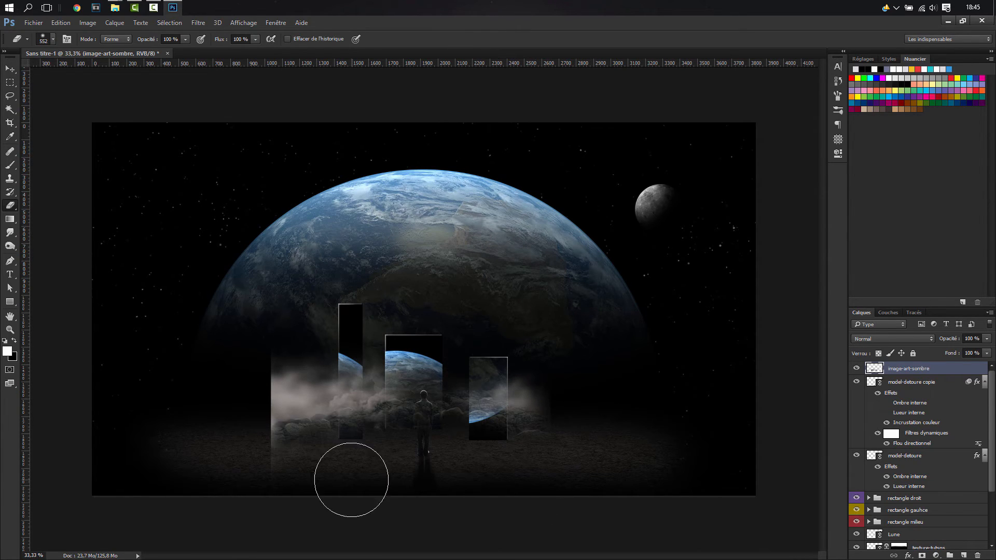
mouse_move(267, 456)
left_mouse_down()
mouse_move(239, 442)
mouse_move(238, 384)
mouse_move(263, 353)
mouse_move(252, 404)
mouse_move(276, 349)
left_mouse_up()
mouse_move(359, 311)
left_mouse_down()
mouse_move(285, 353)
mouse_move(230, 406)
left_mouse_up()
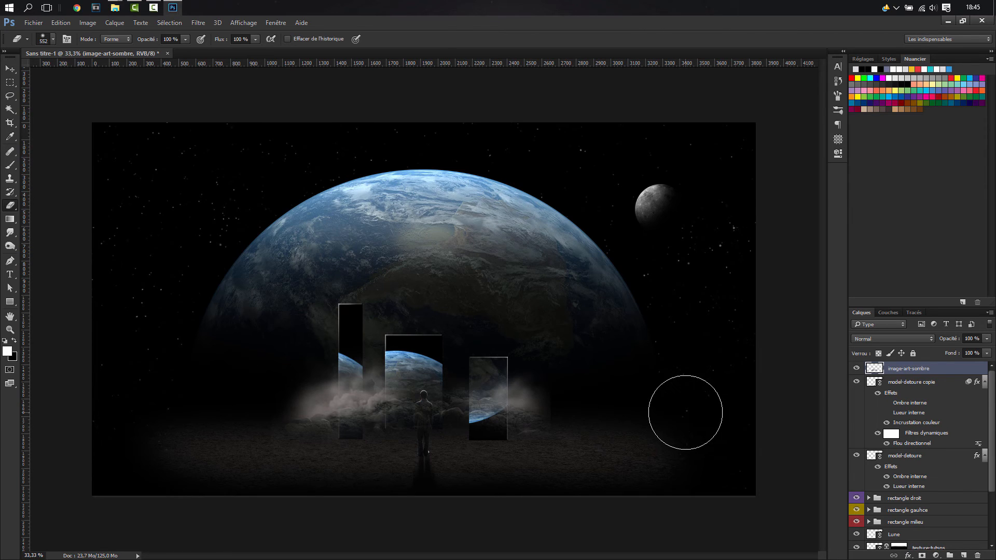
- Scale the mist layer to about 85% at the base of the panels and set its blend mode to Différence
key("ctrl+t")
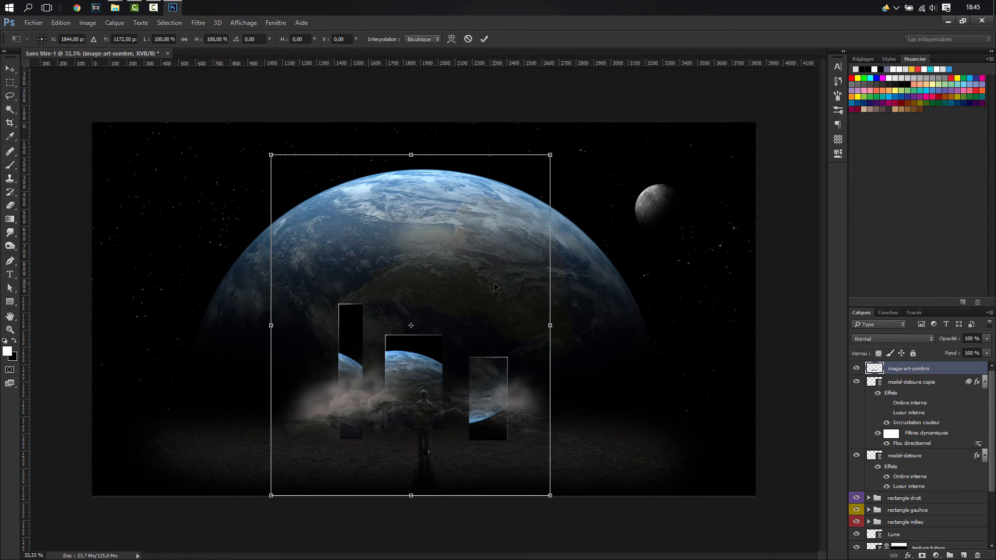
key("Escape")
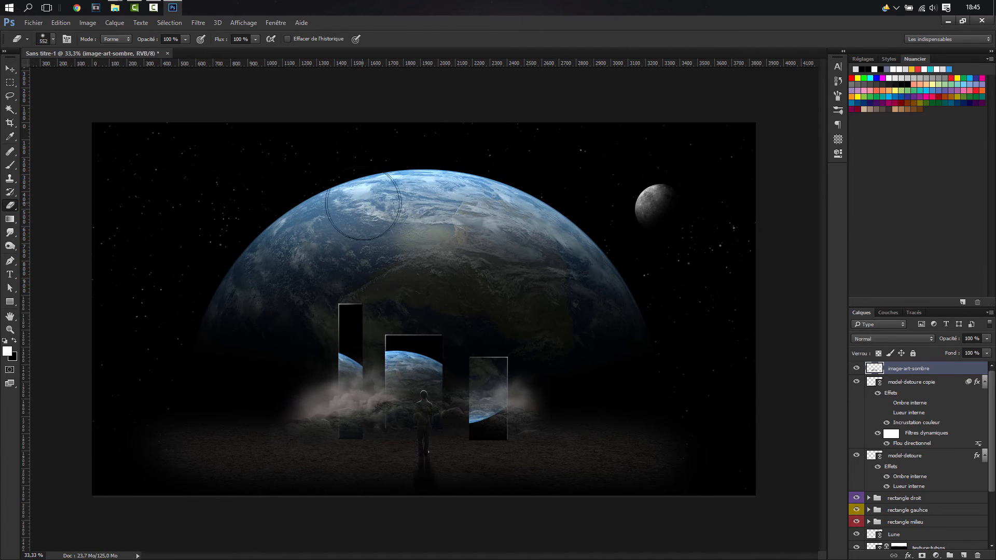
key("ctrl+t")
left_click_drag(420, 329, 428, 348)
left_click_drag(278, 255, 321, 294)
left_click_drag(472, 444, 460, 441)
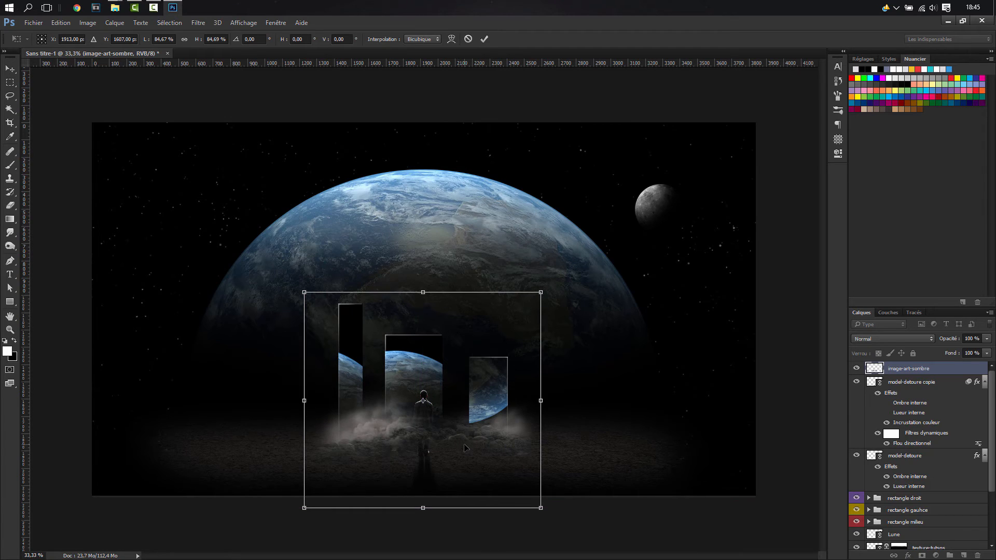
key("e")
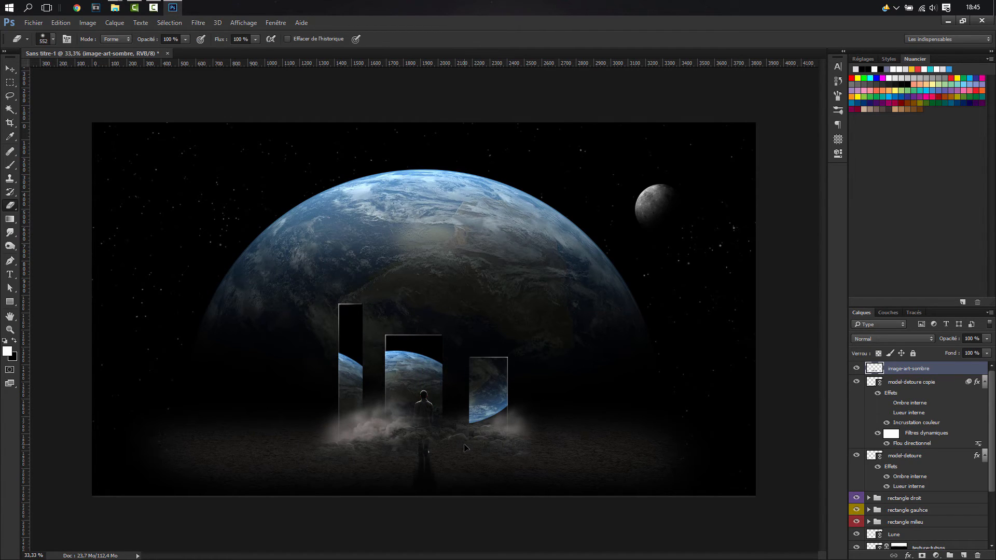
left_click(876, 339)
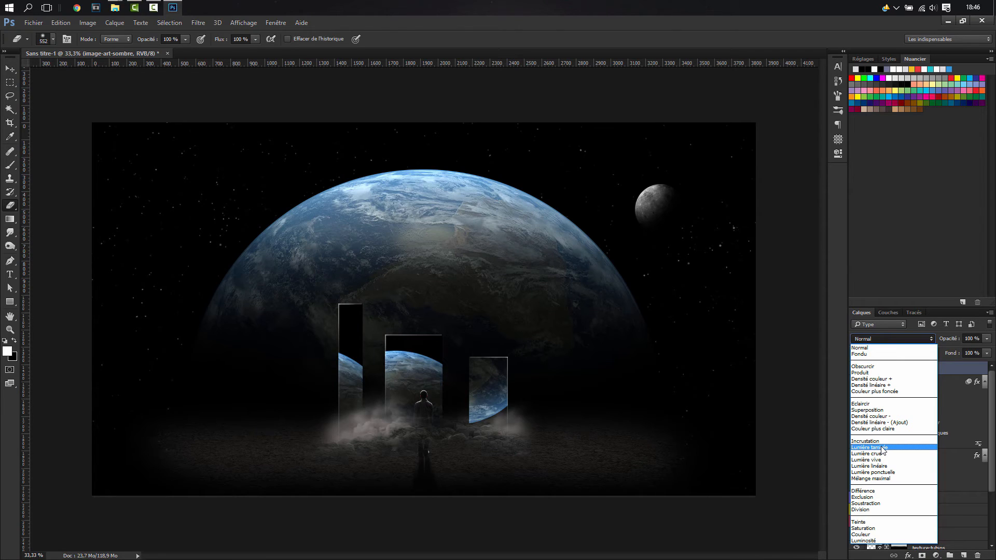
left_click(867, 491)
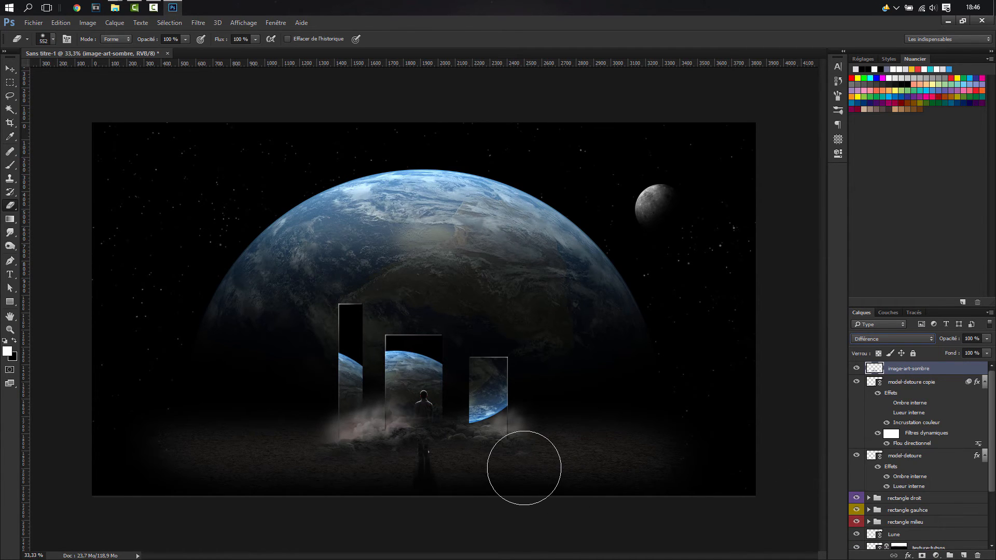
- Erase the mist covering the figure's body and legs with a 52 px eraser
key("ctrl+plus")
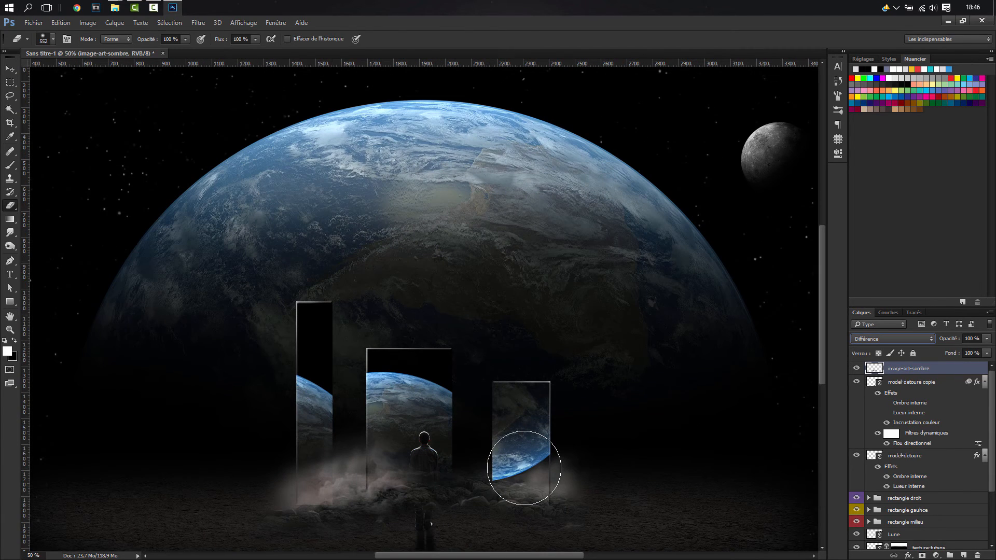
key("ctrl+plus")
key("ctrl+plus")
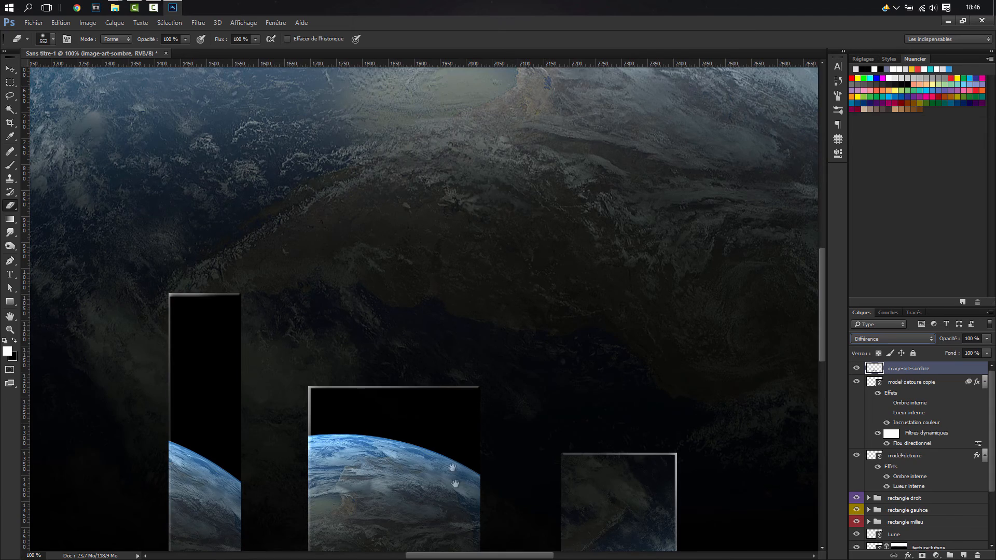
left_click_drag(454, 483, 467, 264)
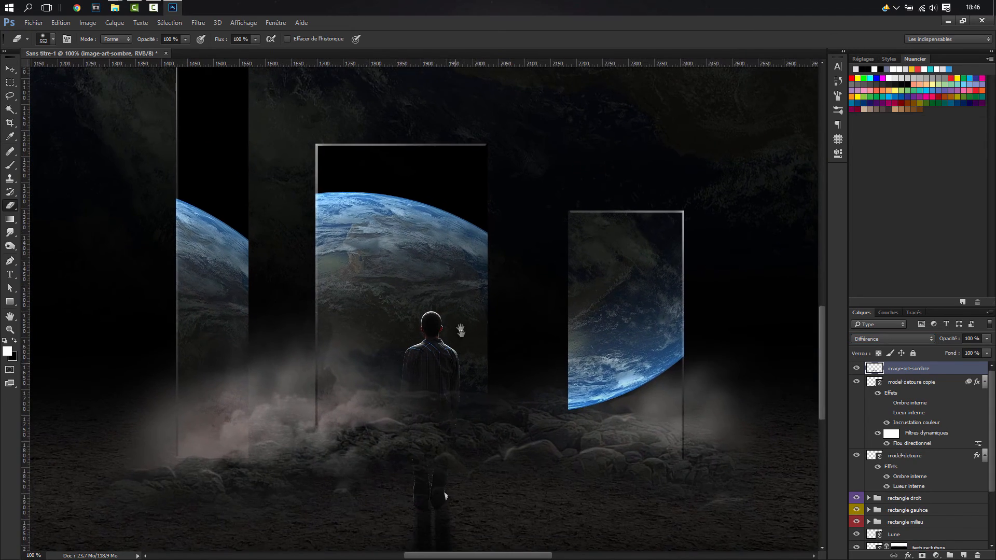
left_click_drag(461, 330, 468, 264)
left_click_drag(460, 365, 312, 321)
left_click_drag(442, 348, 433, 325)
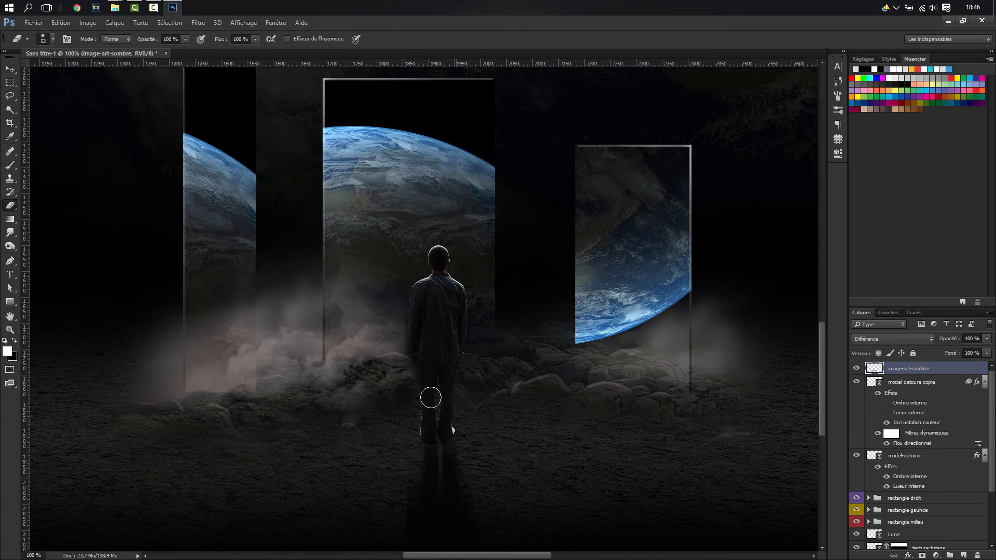
- Erase the excess mist above and over the left and middle panels with a 182 px eraser
mouse_move(374, 284)
left_mouse_down()
mouse_move(360, 244)
mouse_move(400, 251)
left_mouse_up()
mouse_move(304, 238)
left_mouse_down()
mouse_move(218, 267)
mouse_move(390, 242)
mouse_move(274, 267)
mouse_move(380, 264)
mouse_move(338, 290)
mouse_move(257, 281)
mouse_move(201, 307)
mouse_move(278, 285)
mouse_move(210, 282)
mouse_move(193, 305)
mouse_move(202, 311)
mouse_move(143, 329)
mouse_move(138, 357)
mouse_move(187, 336)
mouse_move(177, 312)
mouse_move(227, 236)
mouse_move(202, 306)
left_mouse_up()
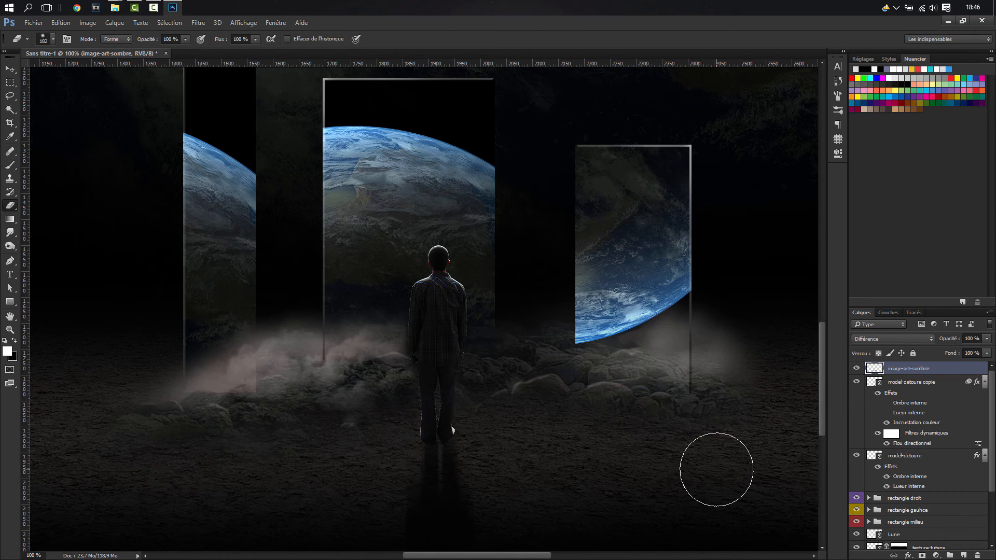
key("ctrl+minus")
key("ctrl+minus")
key("ctrl+minus")
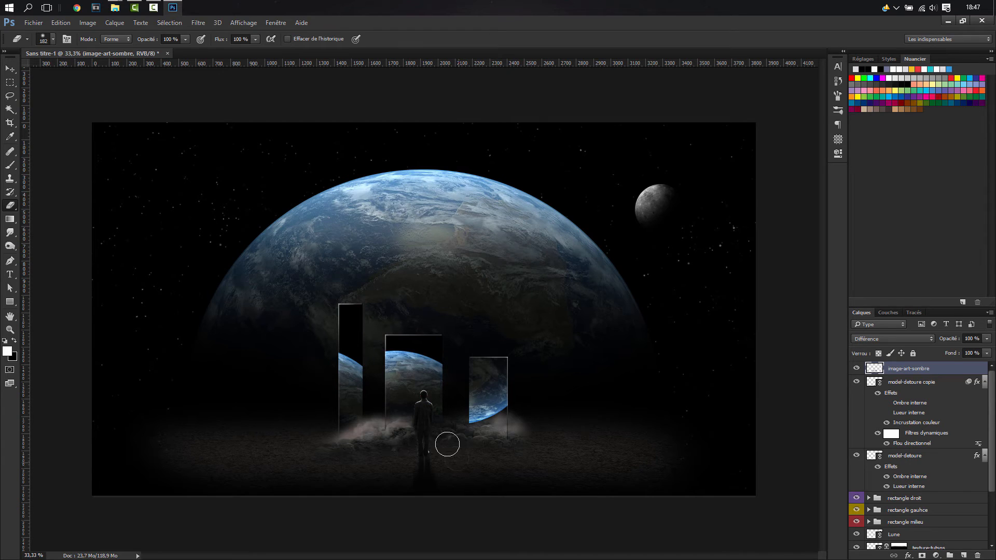
- Compare with the finished wallpaper on the desktop, return to Photoshop, and place a second linked copy of image-art-sombre at its default size
key("super+d")
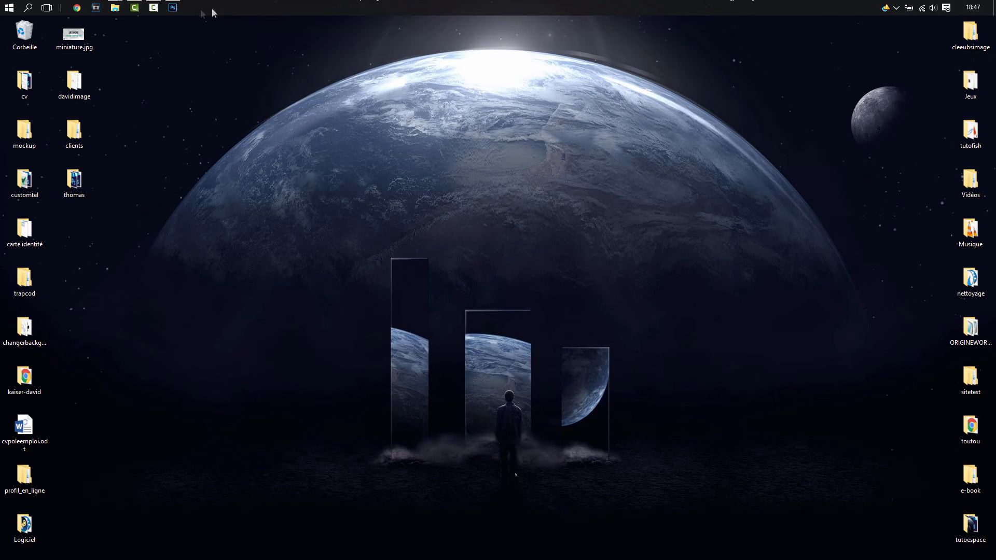
left_click(172, 8)
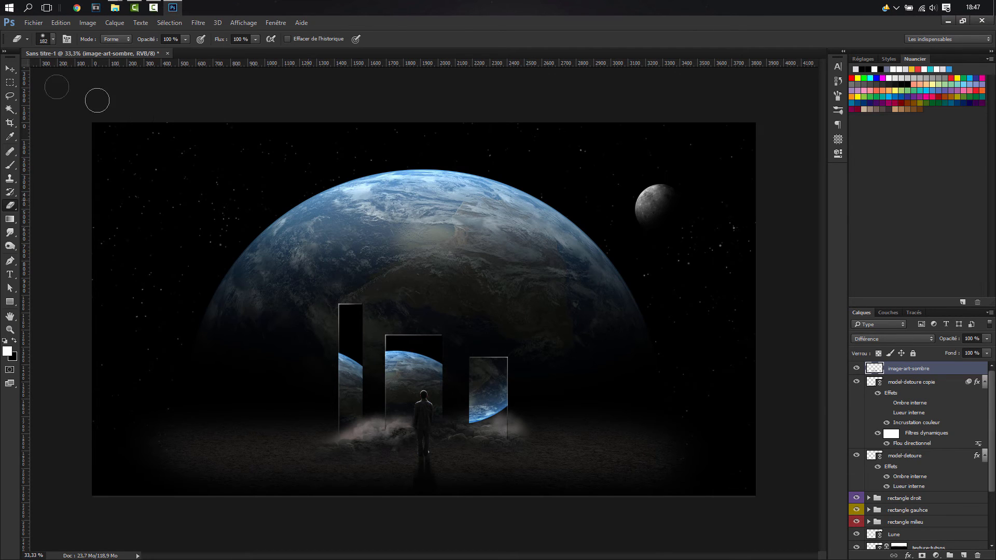
left_click(32, 23)
left_click(130, 218)
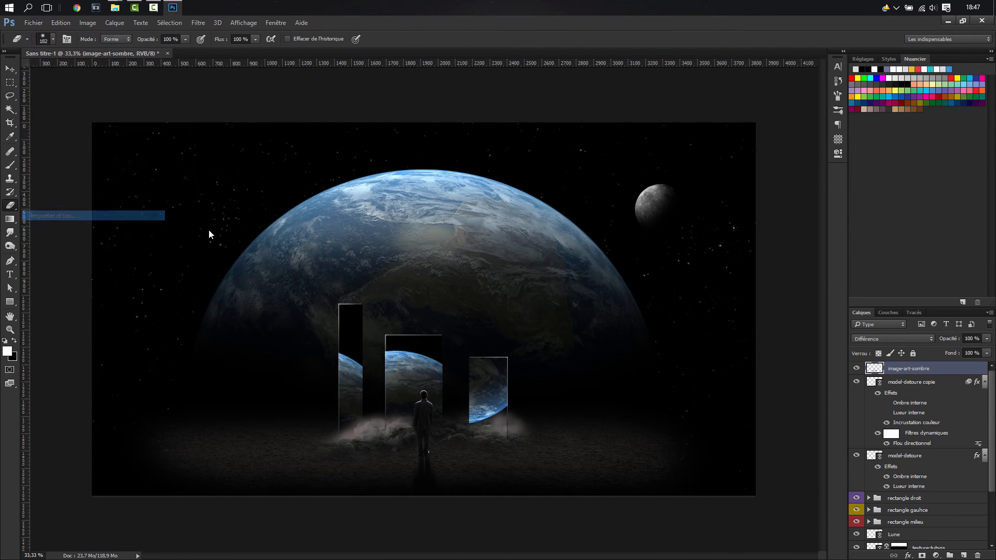
left_click(229, 103)
left_click(327, 247)
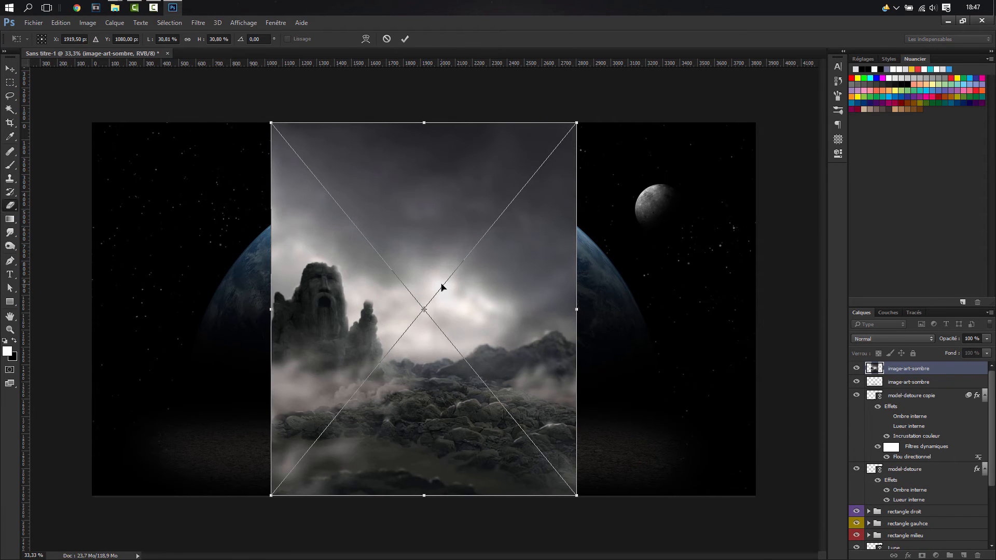
key("Return")
- Rasterize the second image-art-sombre layer for erasing
key("e")
left_click(440, 290)
left_click(472, 230)
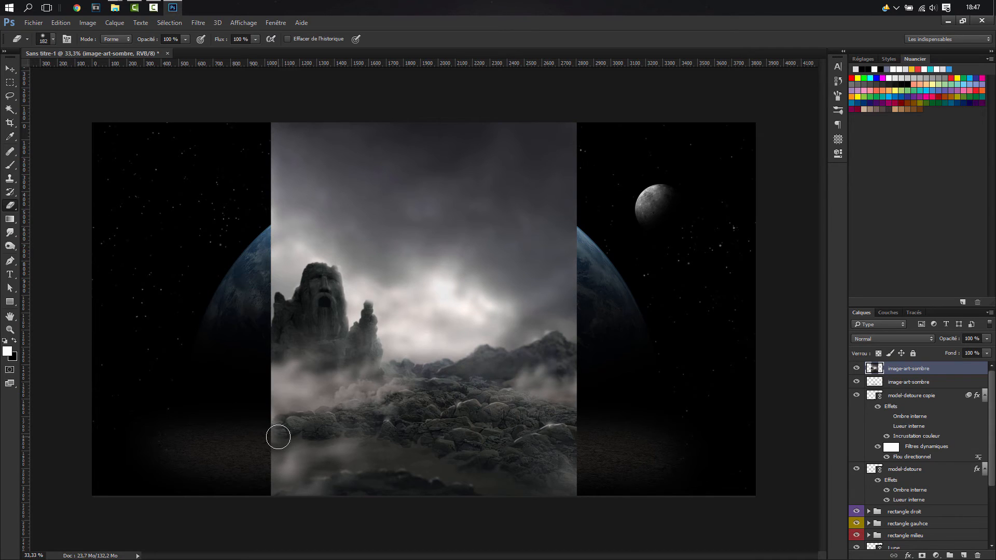
- Erase the foreground, statue, mountains and sky of the second image-art-sombre with 344 px and 788 px erasers, leaving one patch of mist
mouse_move(277, 437)
left_mouse_down()
mouse_move(388, 440)
mouse_move(399, 451)
mouse_move(284, 492)
mouse_move(380, 484)
mouse_move(294, 484)
mouse_move(428, 499)
mouse_move(375, 487)
mouse_move(396, 488)
mouse_move(339, 494)
mouse_move(430, 462)
mouse_move(467, 470)
mouse_move(363, 446)
mouse_move(477, 449)
left_mouse_up()
mouse_move(639, 462)
left_mouse_down()
mouse_move(600, 473)
mouse_move(524, 407)
mouse_move(465, 418)
mouse_move(499, 441)
left_mouse_up()
mouse_move(526, 405)
left_mouse_down()
mouse_move(381, 319)
mouse_move(258, 324)
mouse_move(243, 378)
mouse_move(259, 385)
mouse_move(278, 341)
mouse_move(307, 340)
mouse_move(265, 390)
mouse_move(263, 368)
left_mouse_up()
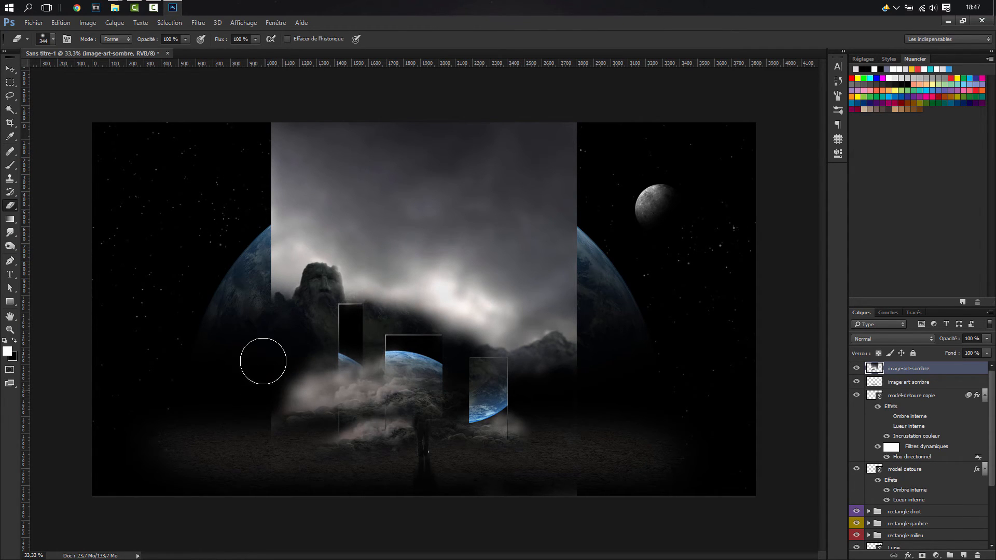
mouse_move(312, 344)
left_mouse_down()
mouse_move(277, 380)
mouse_move(330, 351)
mouse_move(302, 350)
mouse_move(244, 403)
mouse_move(267, 416)
mouse_move(301, 389)
mouse_move(324, 341)
left_mouse_up()
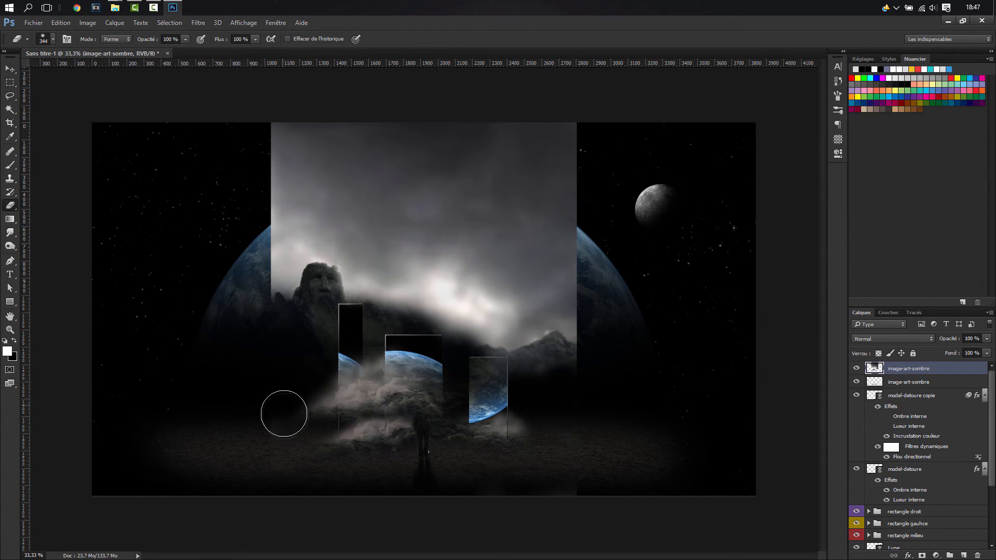
mouse_move(531, 340)
left_mouse_down()
mouse_move(343, 275)
mouse_move(548, 311)
mouse_move(523, 363)
left_mouse_up()
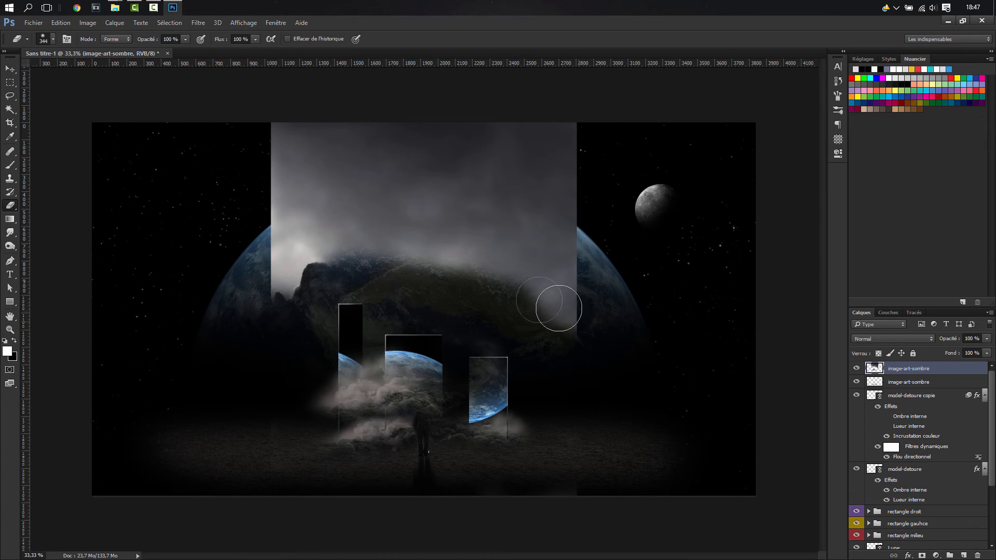
right_click(521, 292, "alt")
mouse_move(534, 200)
left_mouse_down()
mouse_move(457, 177)
mouse_move(564, 249)
mouse_move(405, 210)
mouse_move(324, 256)
mouse_move(273, 248)
mouse_move(279, 150)
mouse_move(323, 166)
mouse_move(266, 144)
mouse_move(260, 266)
mouse_move(275, 139)
mouse_move(432, 132)
mouse_move(327, 172)
left_mouse_up()
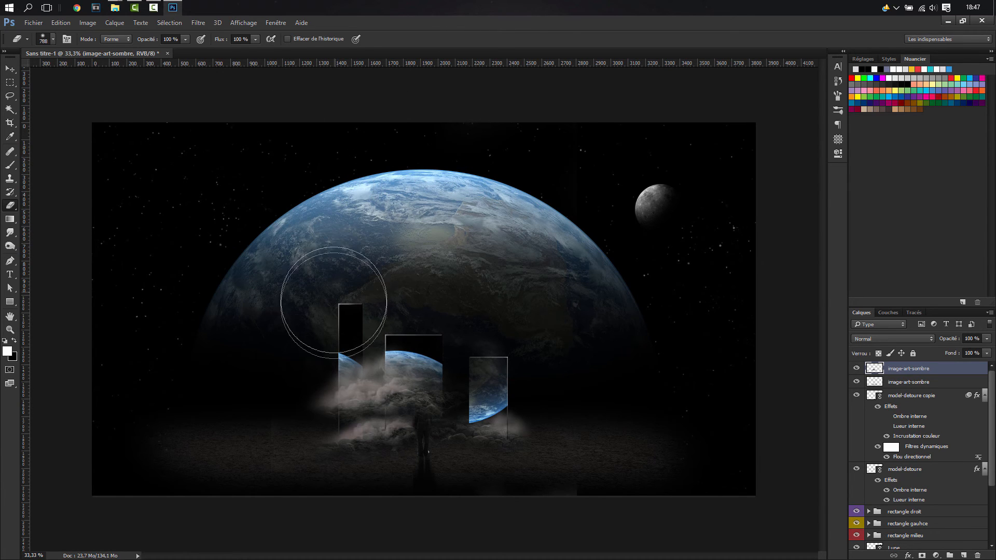
- Move the second mist patch toward the base of the panels and scale it down proportionally to about 52%
key("v")
left_click_drag(392, 401, 415, 332)
key("e")
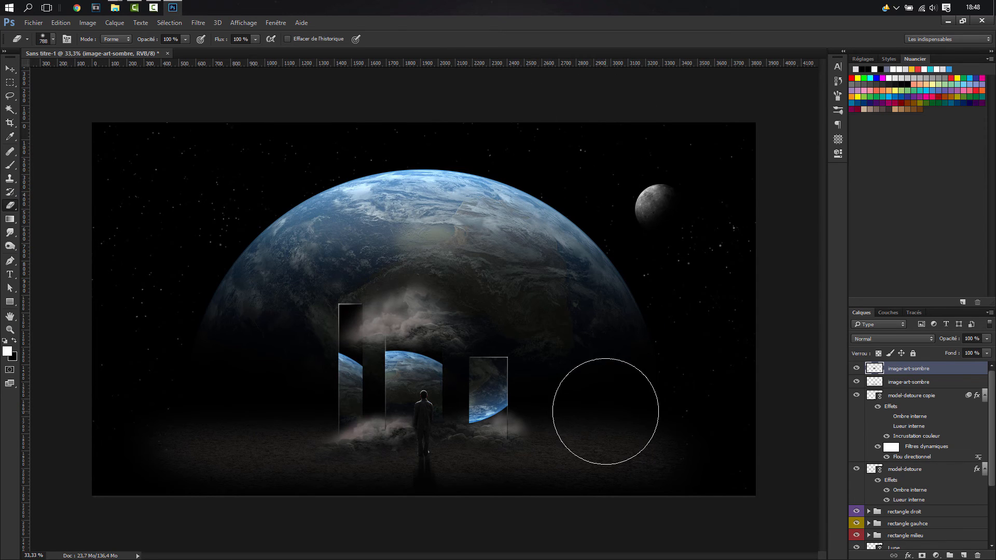
key("ctrl+t")
left_click_drag(474, 256, 508, 343)
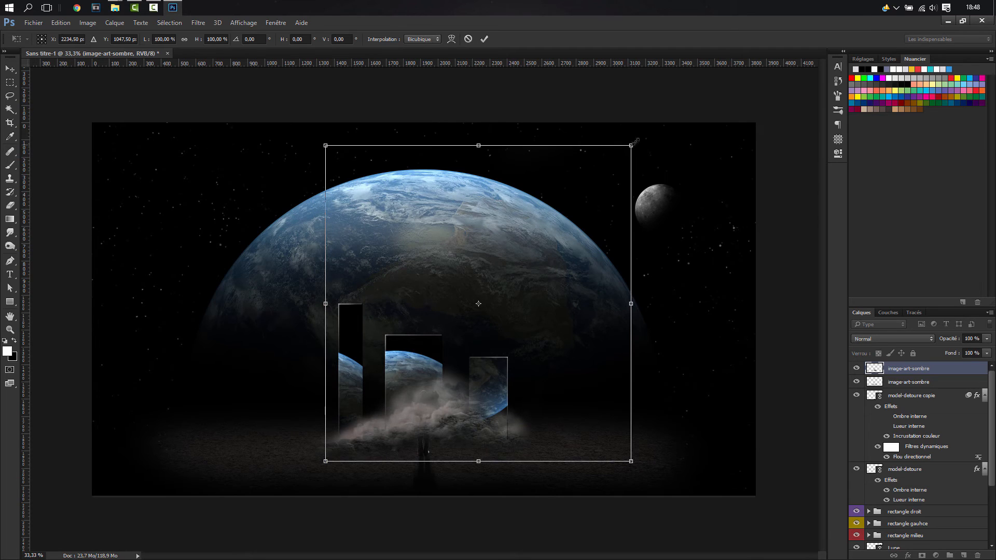
left_click_drag(624, 150, 483, 298)
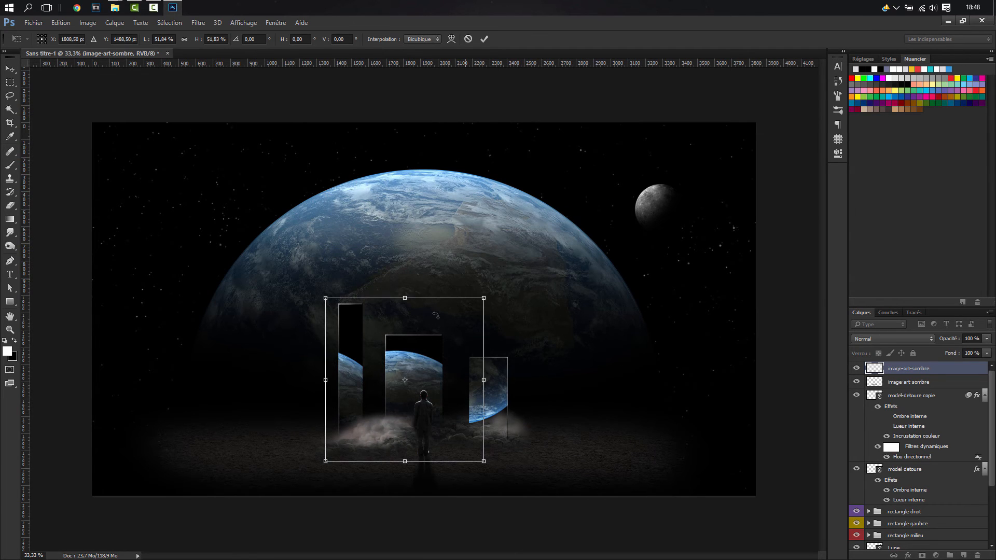
- Flip the mist patch horizontally, shrink it to about 44%, and position it between the figure and the right panel
right_click(373, 452)
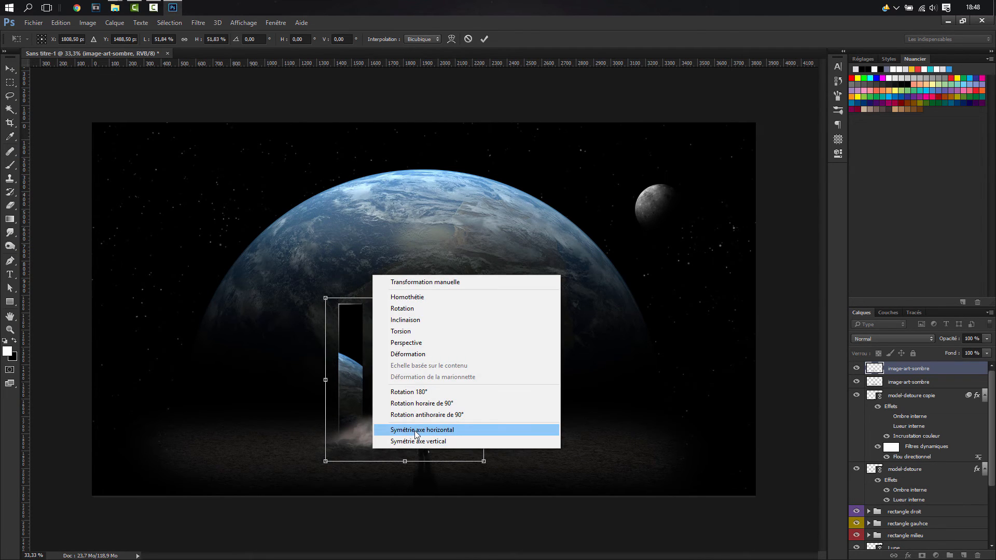
left_click(414, 430)
left_click_drag(437, 438, 469, 430)
left_click_drag(515, 290, 481, 329)
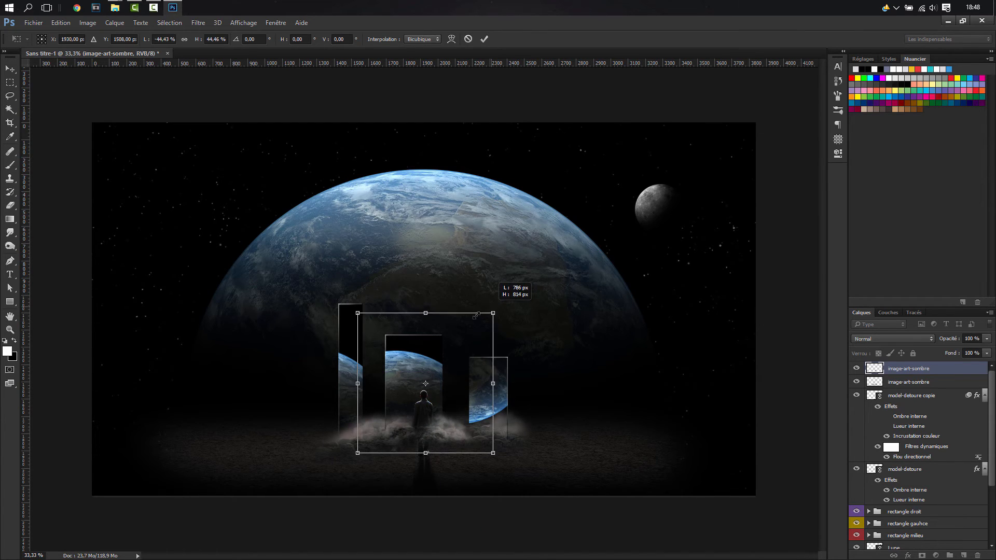
left_click_drag(443, 442, 458, 440)
key("Return")
key("e")
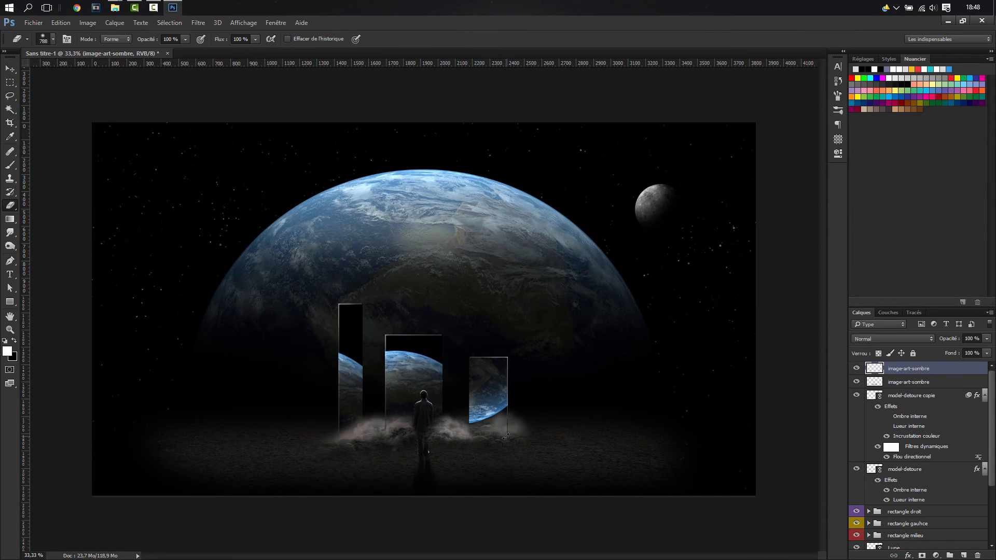
- Erase the mist covering the figure's body and legs with a 30 px eraser
key("ctrl+plus")
key("ctrl+plus")
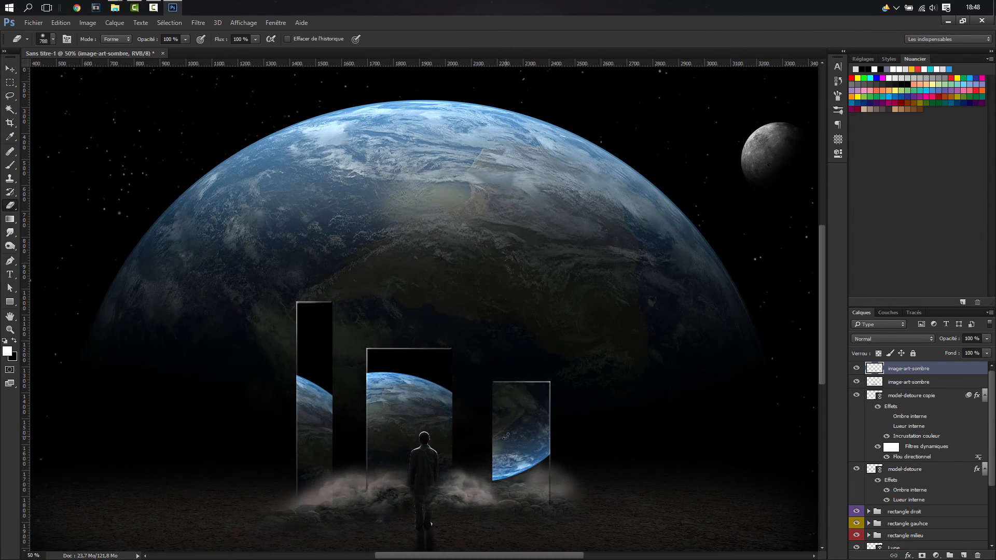
scroll(474, 363, "down", 3)
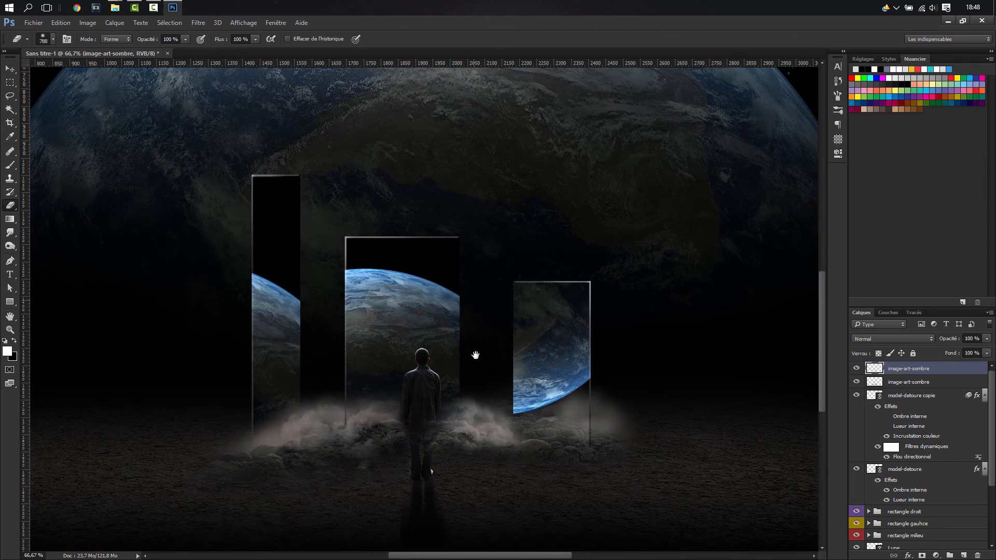
key("ctrl+plus")
key("ctrl+plus")
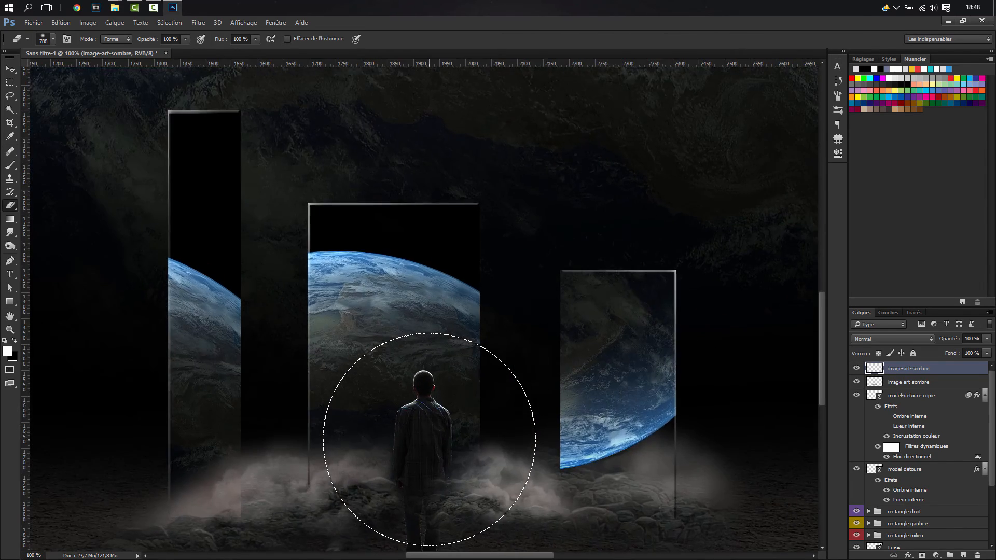
scroll(431, 469, "down", 8)
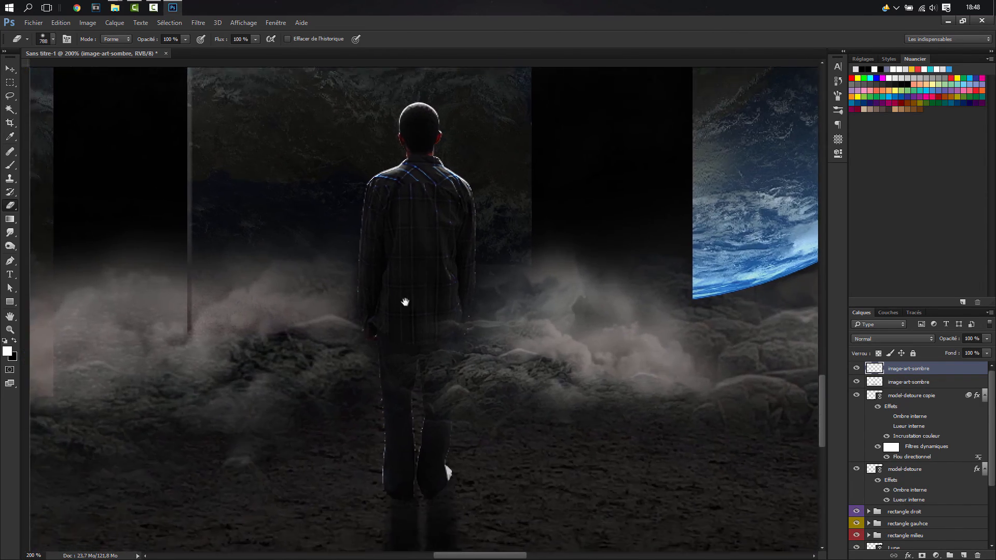
key("ctrl+r")
mouse_move(463, 319)
left_mouse_down()
mouse_move(482, 319)
mouse_move(215, 284)
mouse_move(266, 298)
left_mouse_up()
left_click_drag(462, 360, 384, 343)
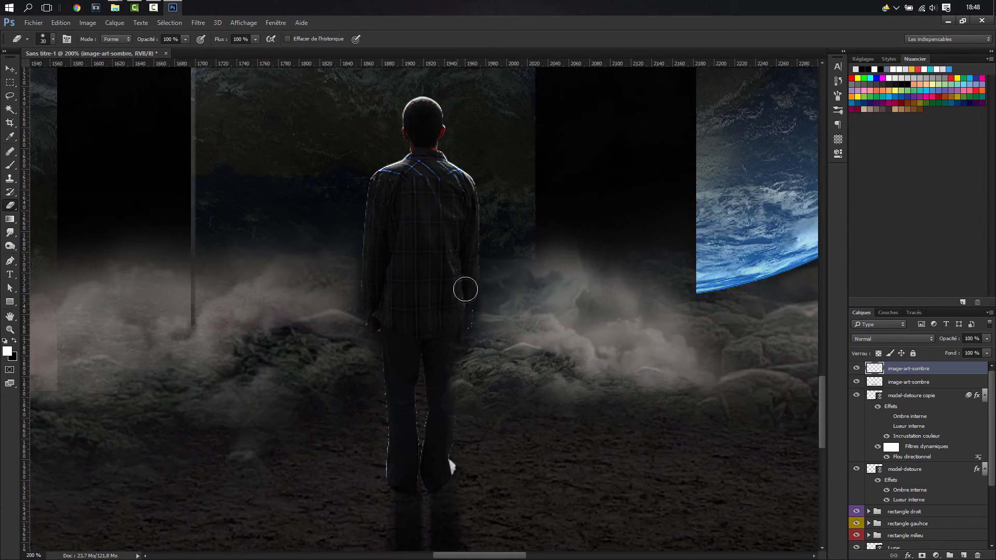
- Create a new layer and lasso a large freehand area across the lower Earth, panels and ground with a 100 px feather
key("ctrl+minus")
key("ctrl+minus")
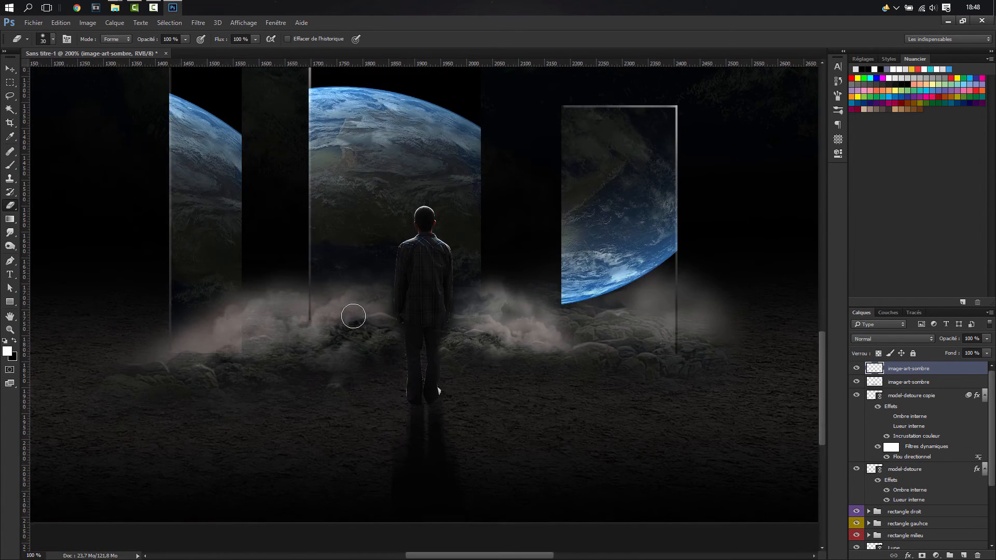
key("ctrl+minus")
key("ctrl+minus")
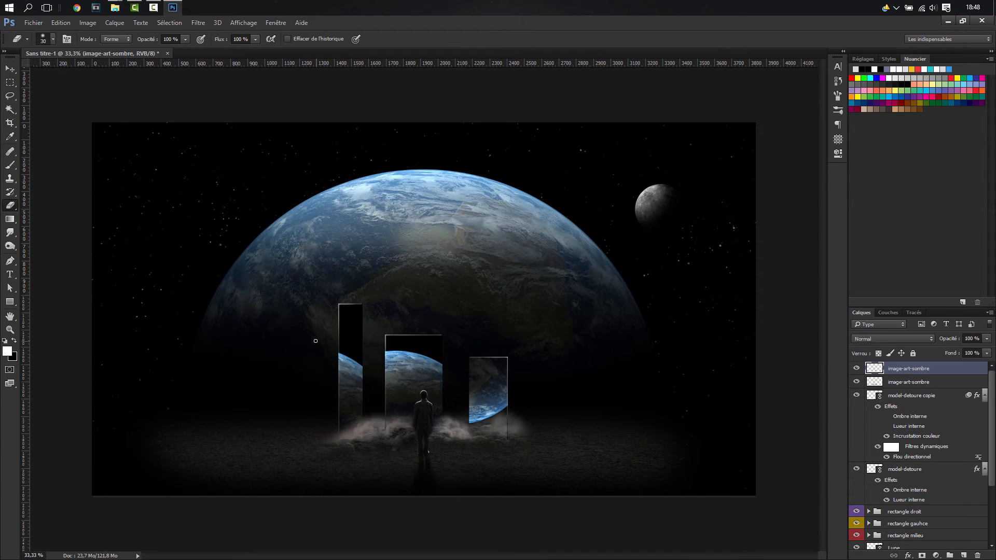
key("ctrl+shift+n")
key("Return")
left_click(12, 96)
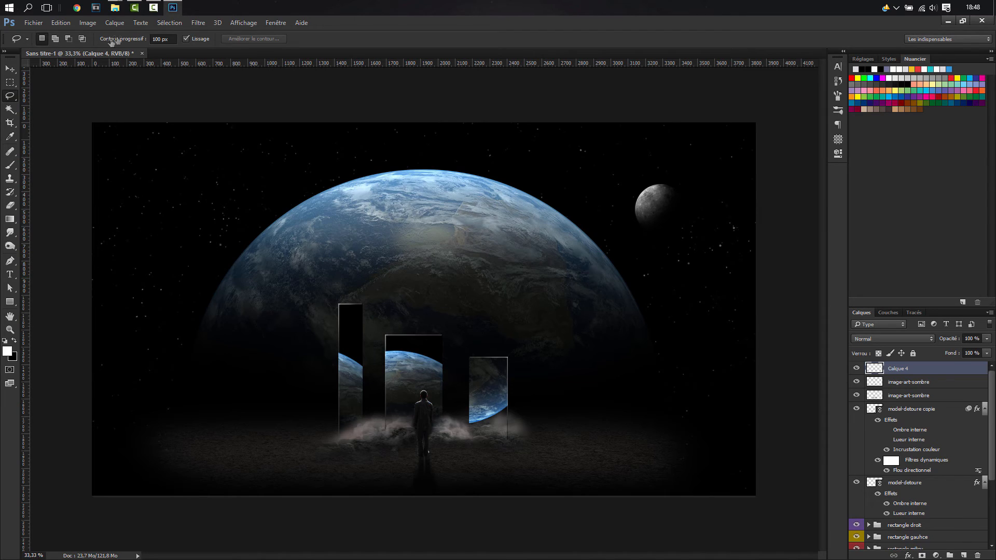
left_click(167, 38)
key("Return")
mouse_move(78, 287)
left_mouse_down()
mouse_move(185, 289)
mouse_move(397, 226)
mouse_move(500, 227)
mouse_move(757, 257)
mouse_move(772, 353)
mouse_move(763, 379)
mouse_move(655, 402)
mouse_move(643, 477)
mouse_move(572, 500)
mouse_move(474, 468)
mouse_move(387, 469)
mouse_move(366, 458)
mouse_move(285, 463)
mouse_move(88, 411)
mouse_move(65, 367)
mouse_move(59, 291)
left_mouse_up()
- Fill the feathered selection with the Nuages render filter and deselect it
left_click(193, 26)
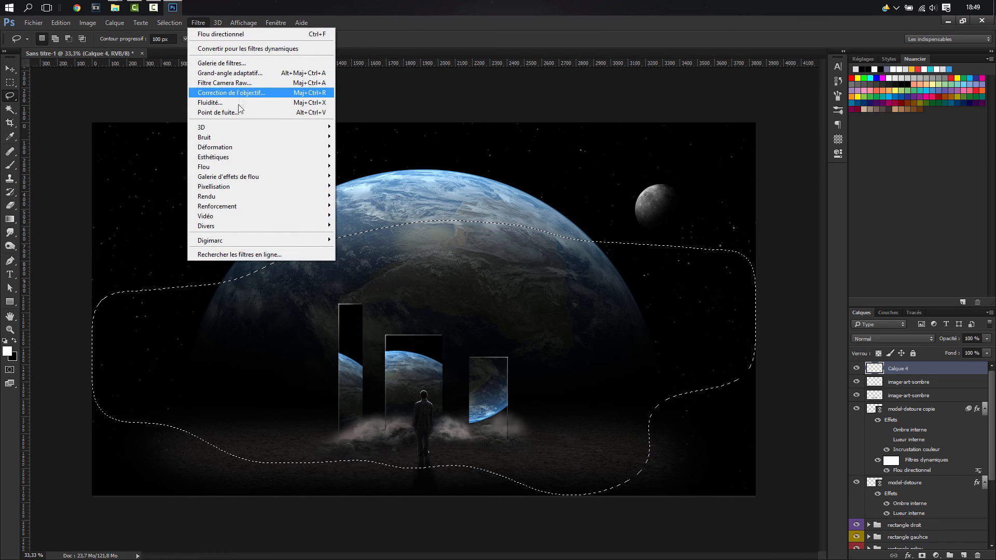
mouse_move(330, 201)
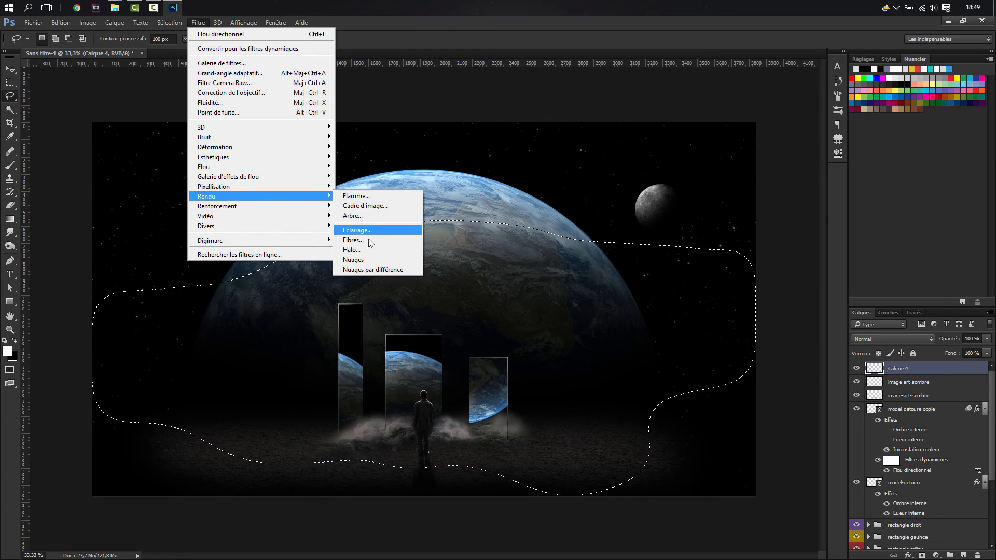
left_click(357, 259)
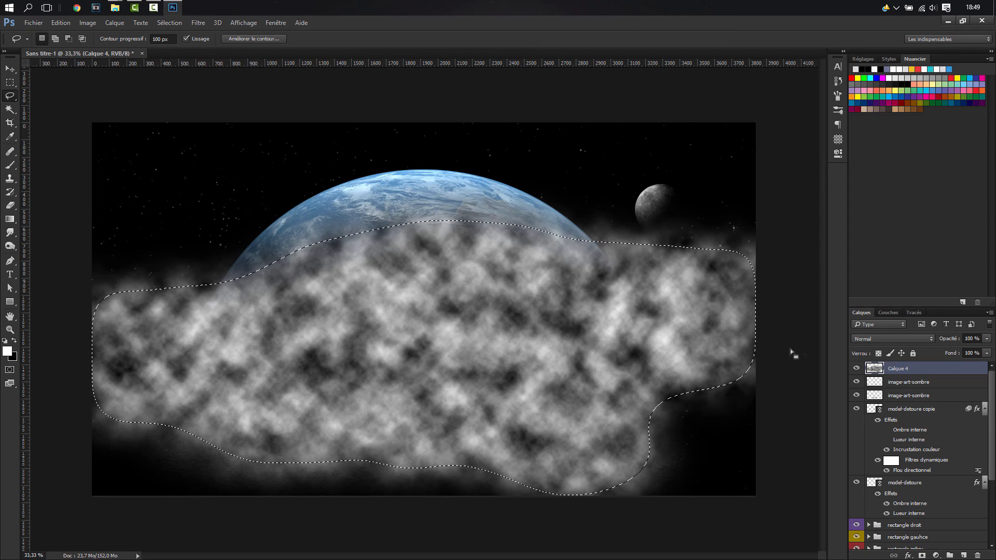
left_click(775, 359)
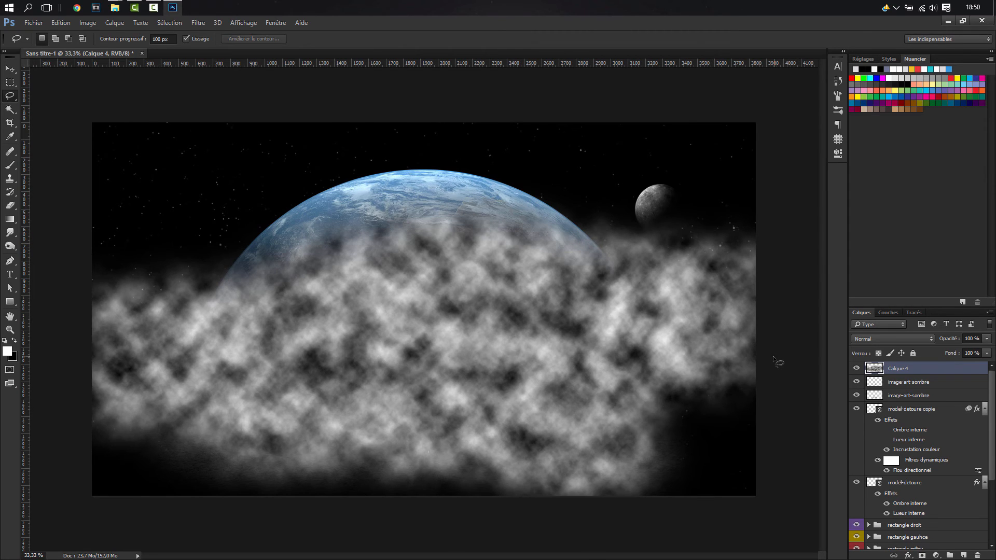
- Set the cloud layer's blend mode to Densité linéaire - (Ajout) and compare the image with the layer hidden and shown
left_click(883, 338)
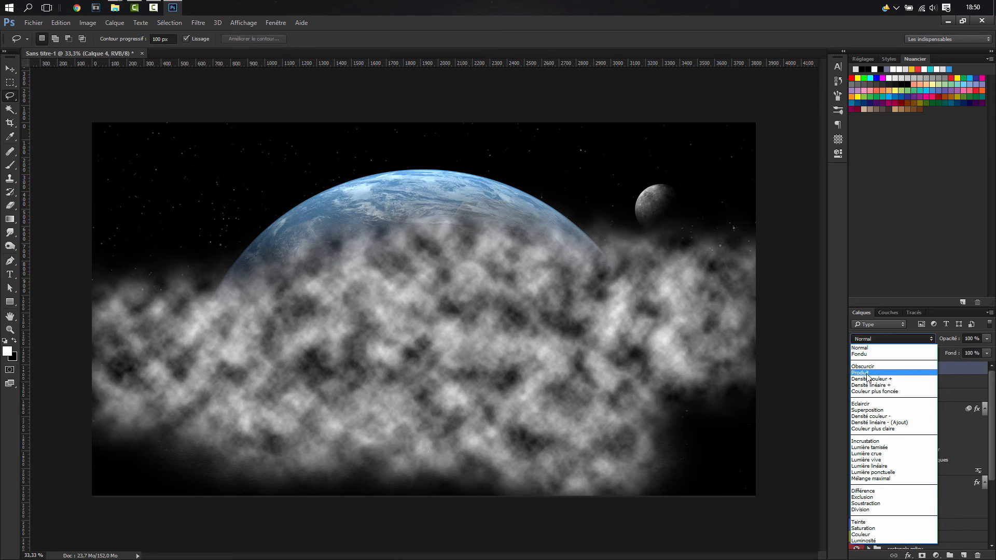
left_click(879, 421)
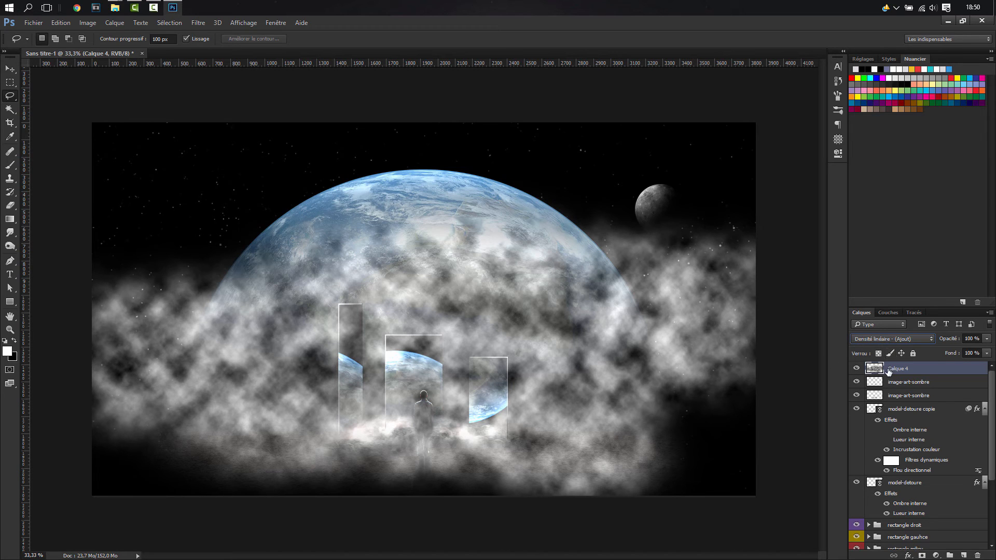
left_click(853, 368)
left_click(853, 369)
- Try Densité couleur - on the cloud layer, restore Densité linéaire - (Ajout), and set its opacity to 10%
left_click(898, 339)
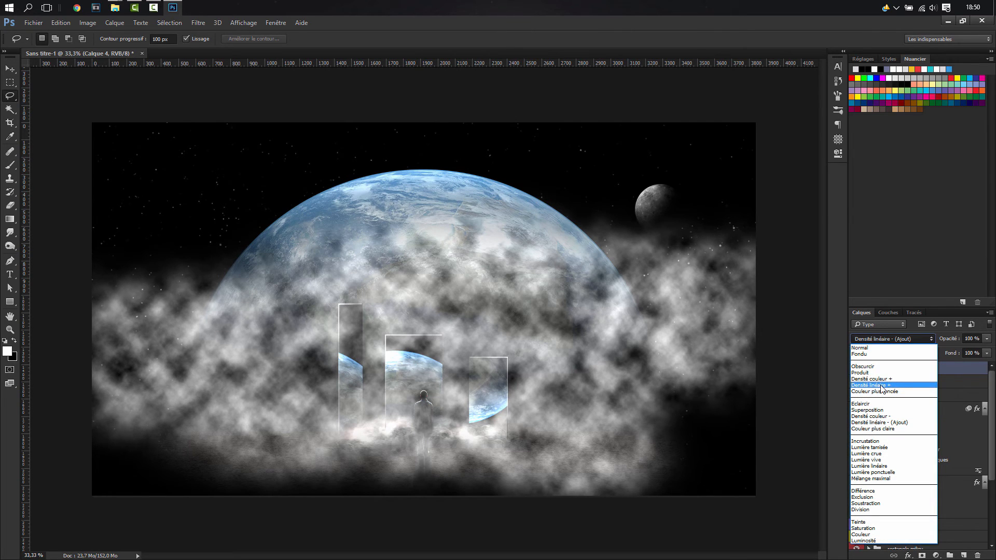
left_click(876, 416)
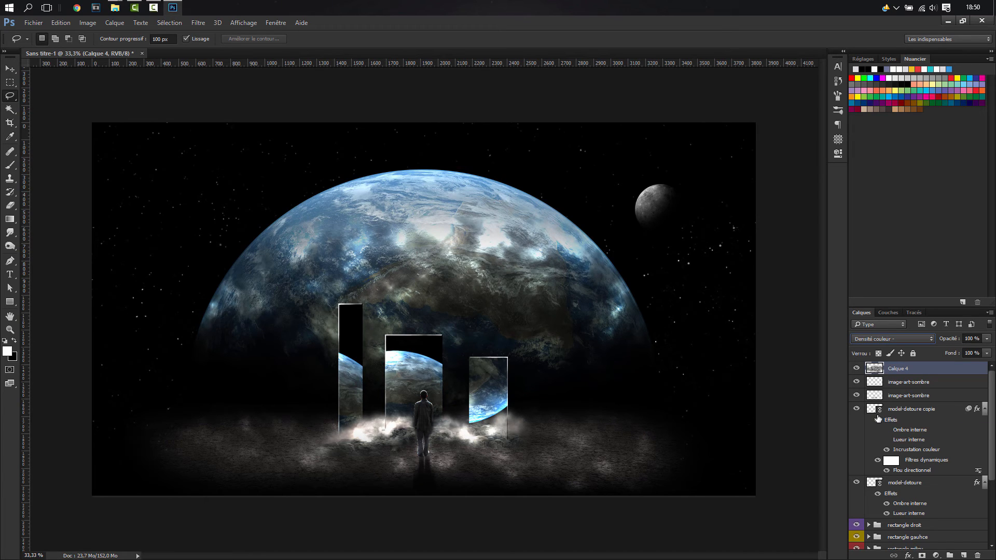
left_click(865, 339)
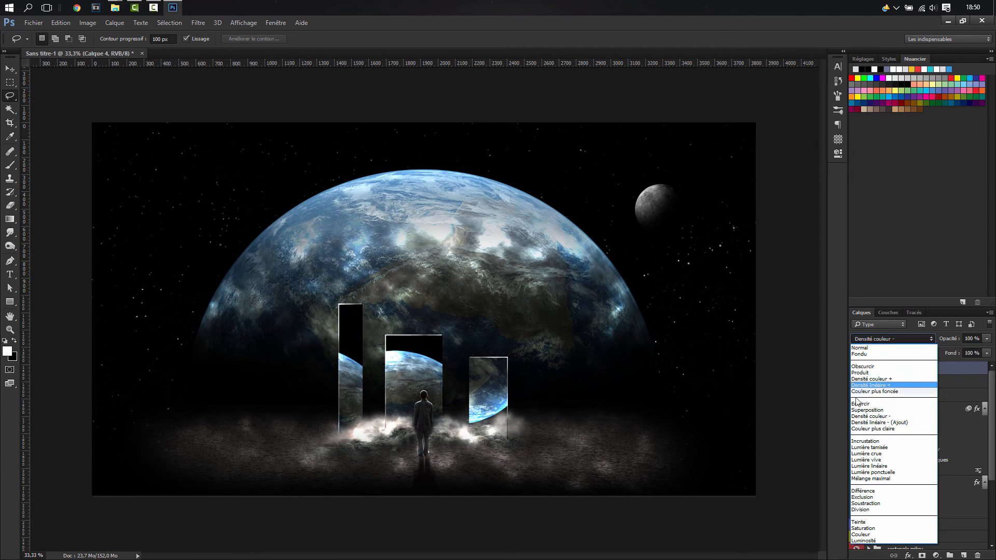
left_click(879, 422)
left_click(967, 340)
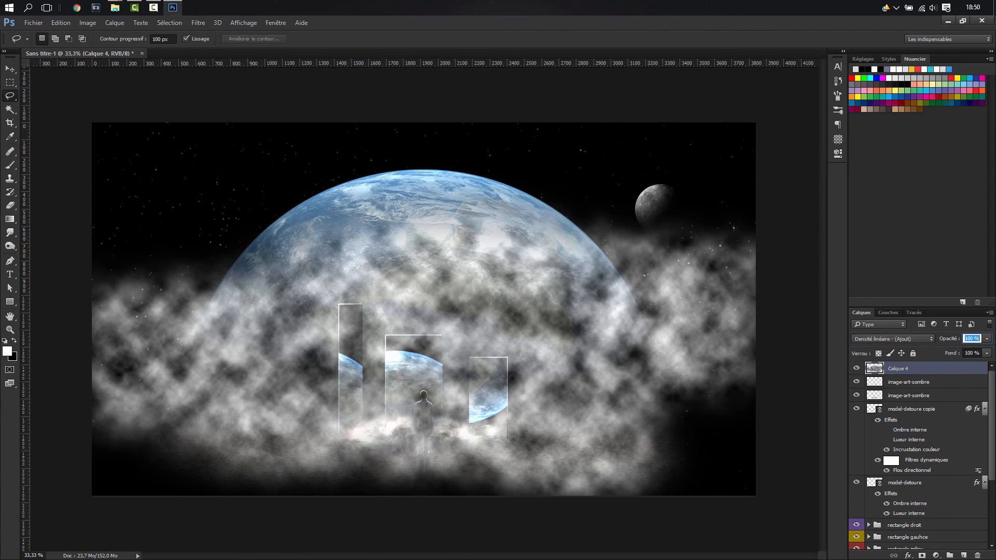
type("10")
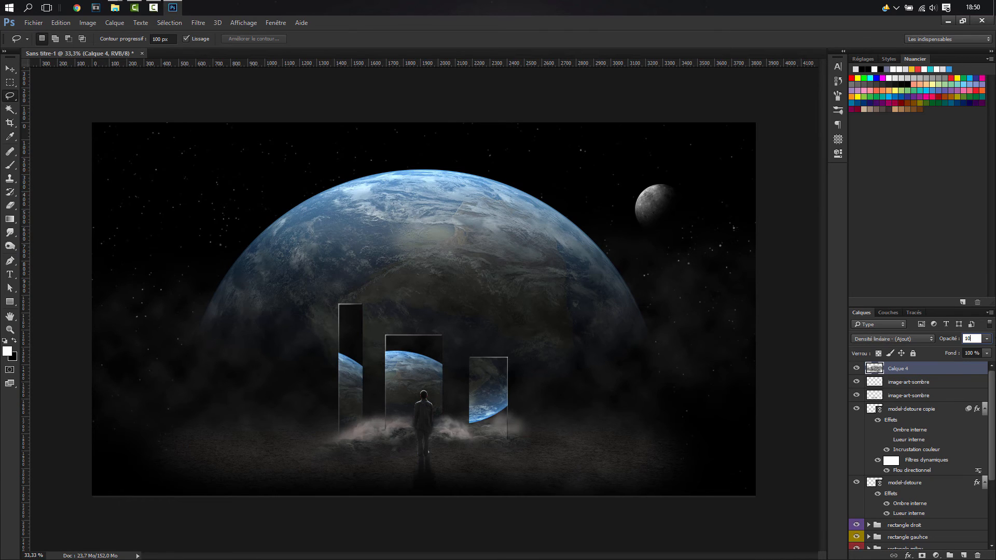
- Compare Densité couleur - on the faint cloud layer, return to Densité linéaire - (Ajout), and set its opacity to 7%
left_click(893, 339)
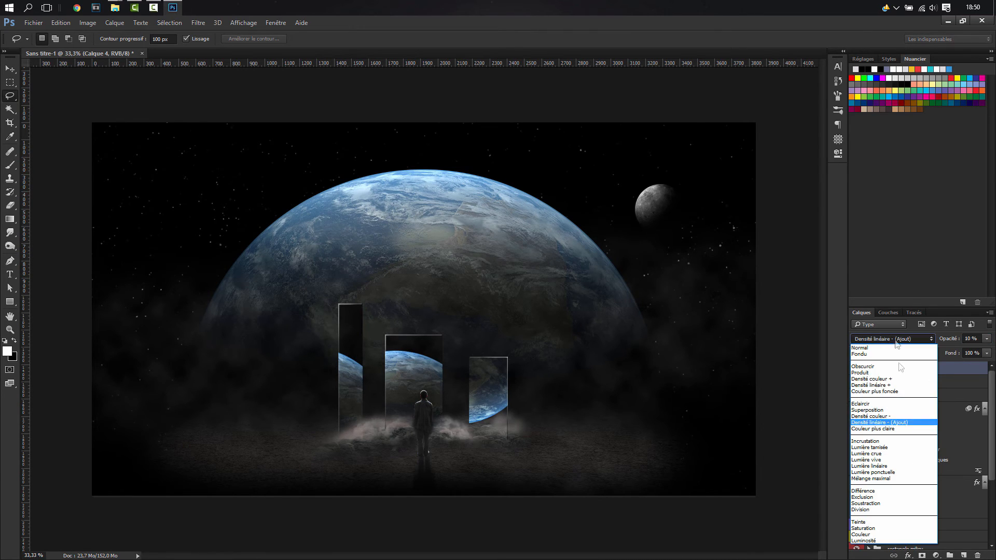
left_click(881, 417)
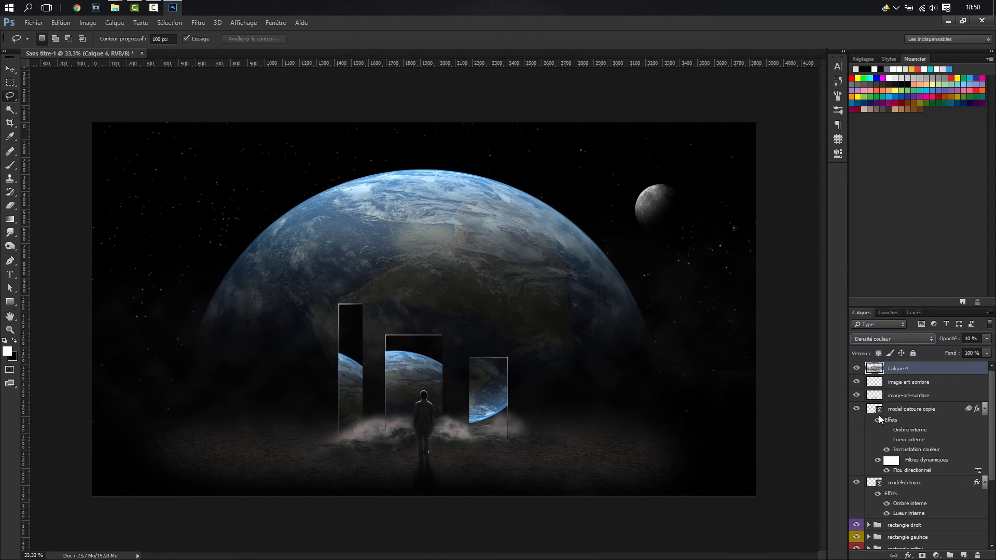
left_click(884, 338)
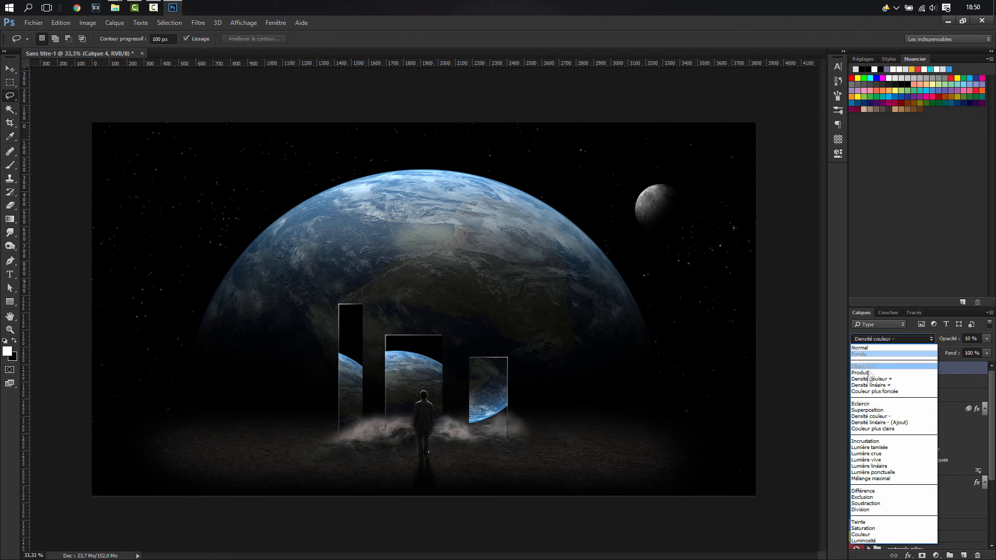
left_click(872, 422)
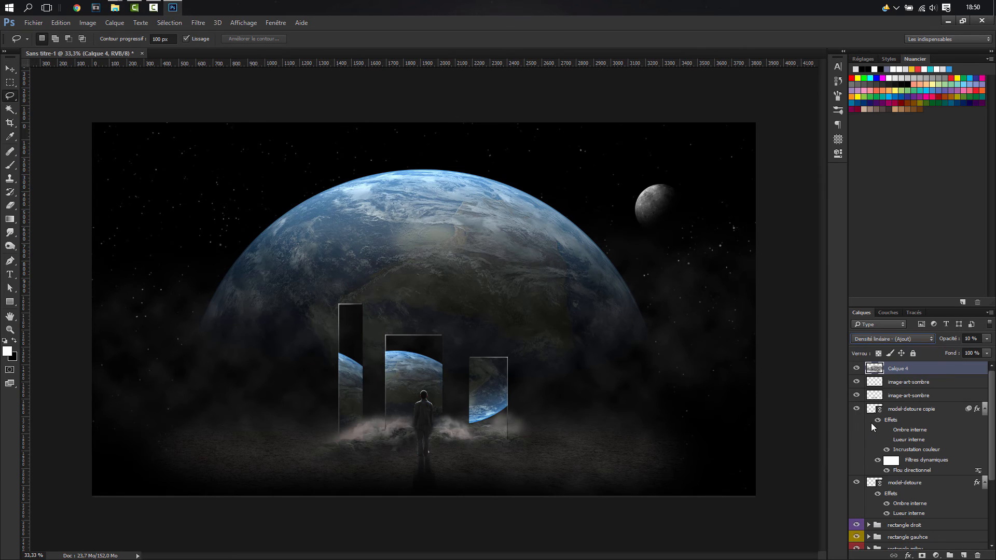
left_click(968, 339)
type("7")
- Stretch the texture-tutsps ground layer horizontally past both side edges of the canvas
left_click(906, 395)
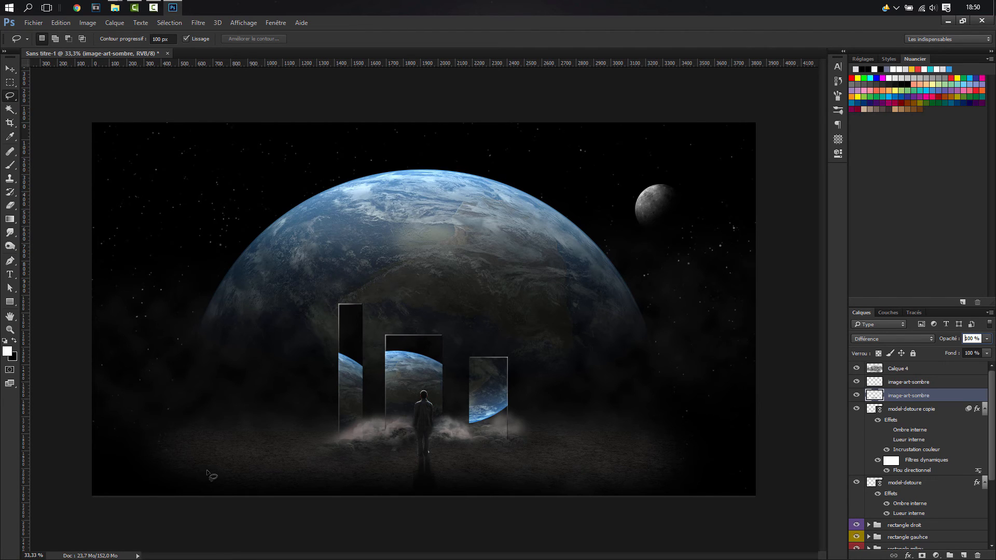
scroll(928, 446, "down", 5)
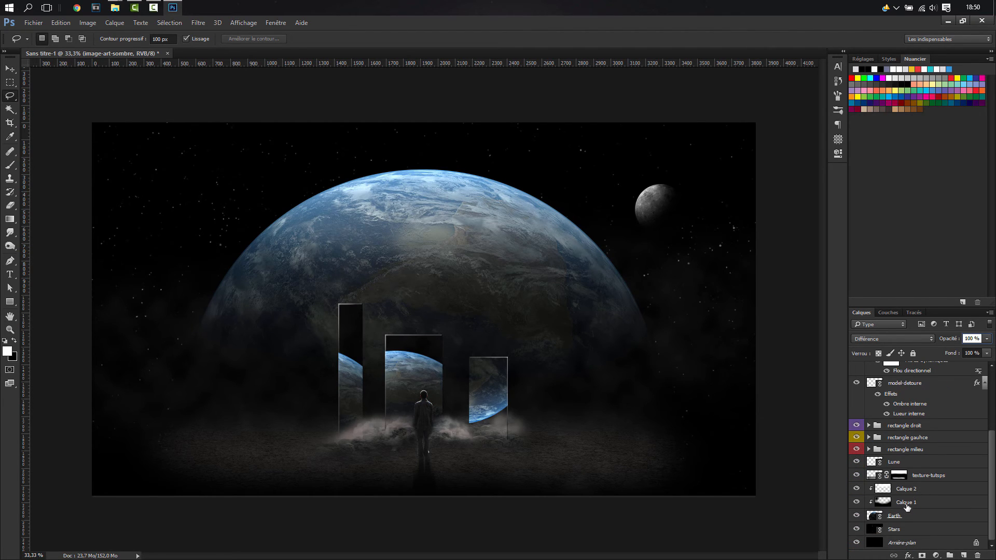
left_click(932, 476)
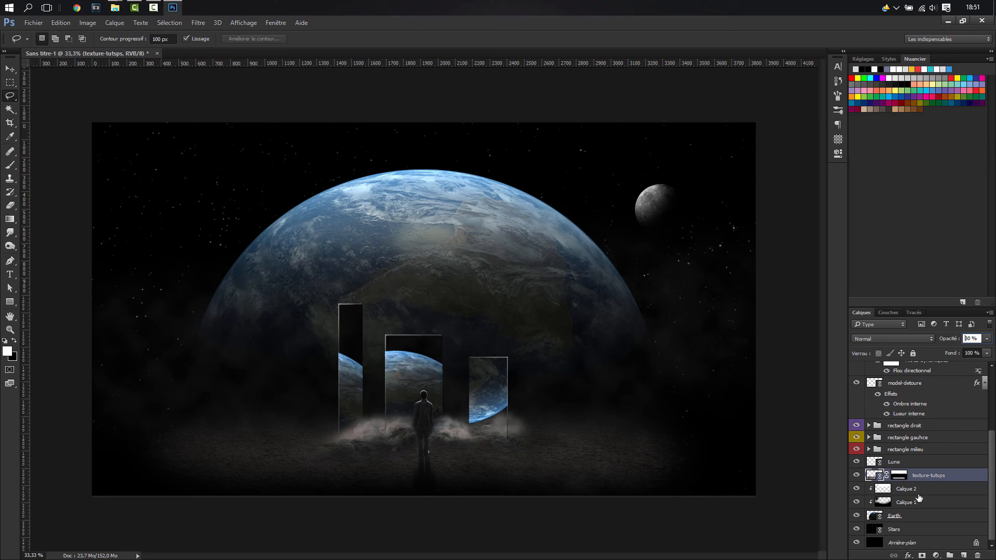
key("ctrl+t")
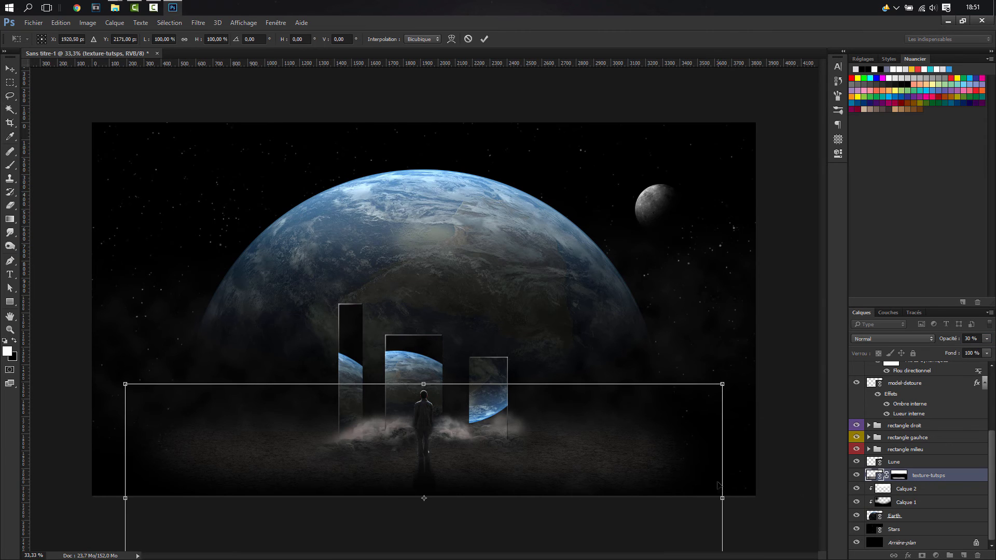
left_click_drag(723, 499, 786, 499)
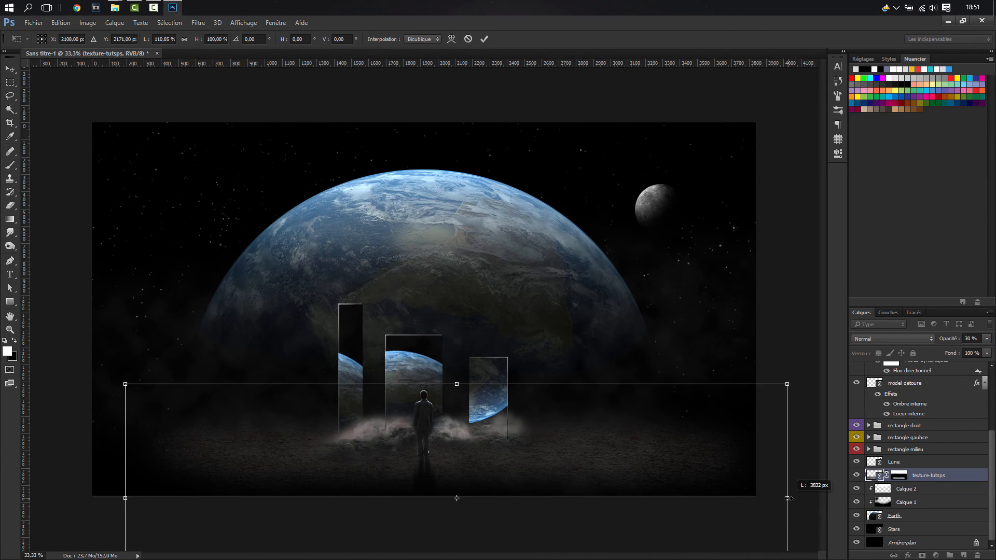
left_click_drag(122, 500, 76, 497)
key("l")
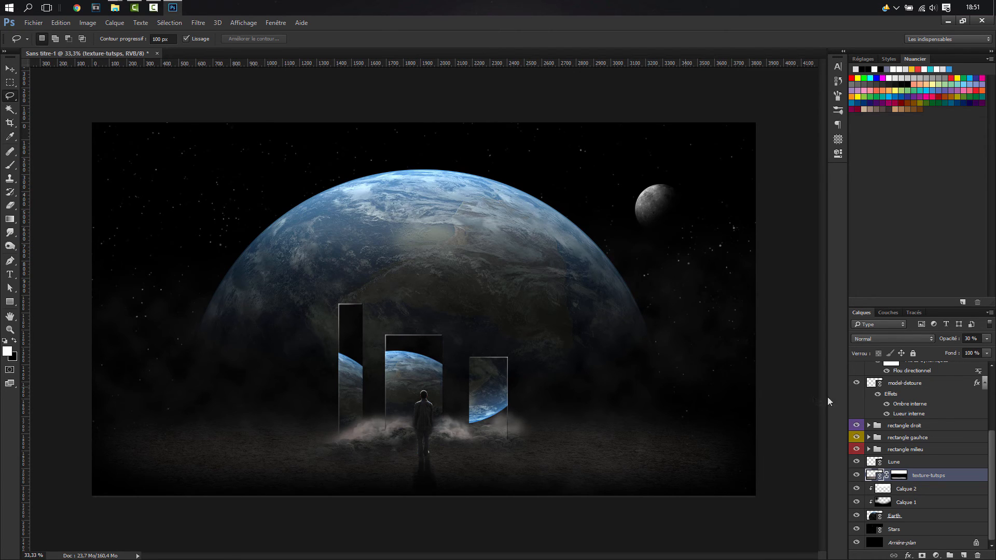
- Add a Vibrance adjustment layer directly above Calque 4, at the top of the layer stack
scroll(867, 400, "up", 4)
scroll(867, 399, "up", 2)
left_click(895, 368)
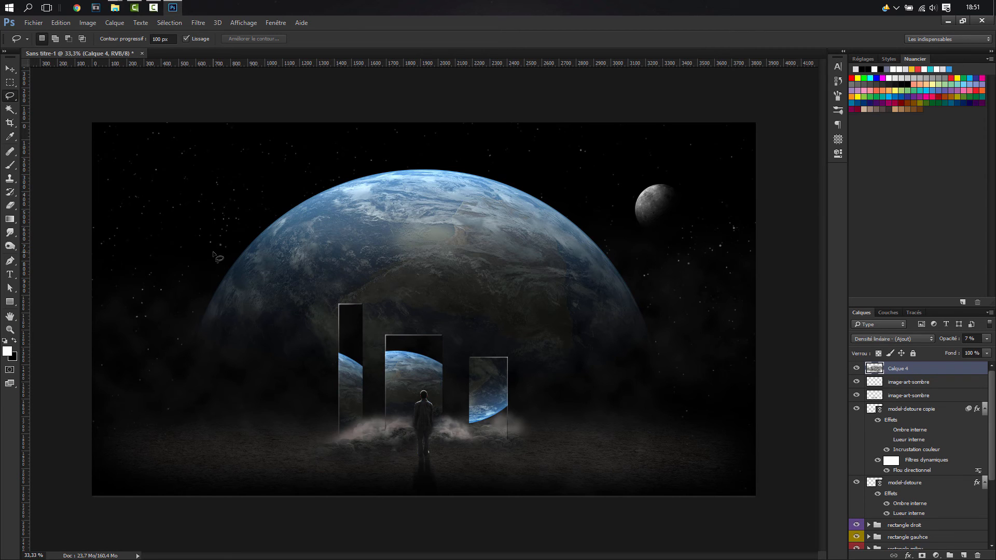
left_click(114, 23)
mouse_move(179, 149)
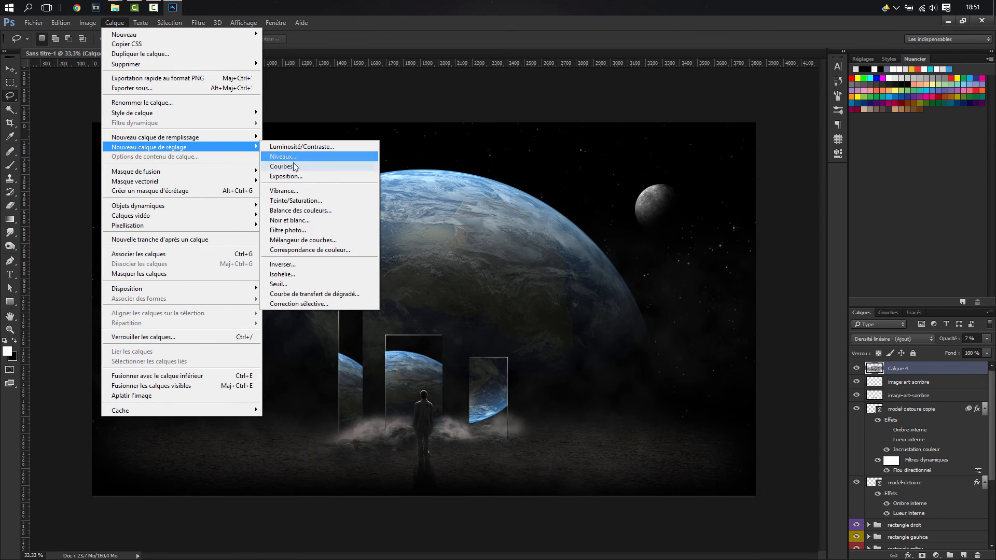
left_click(289, 191)
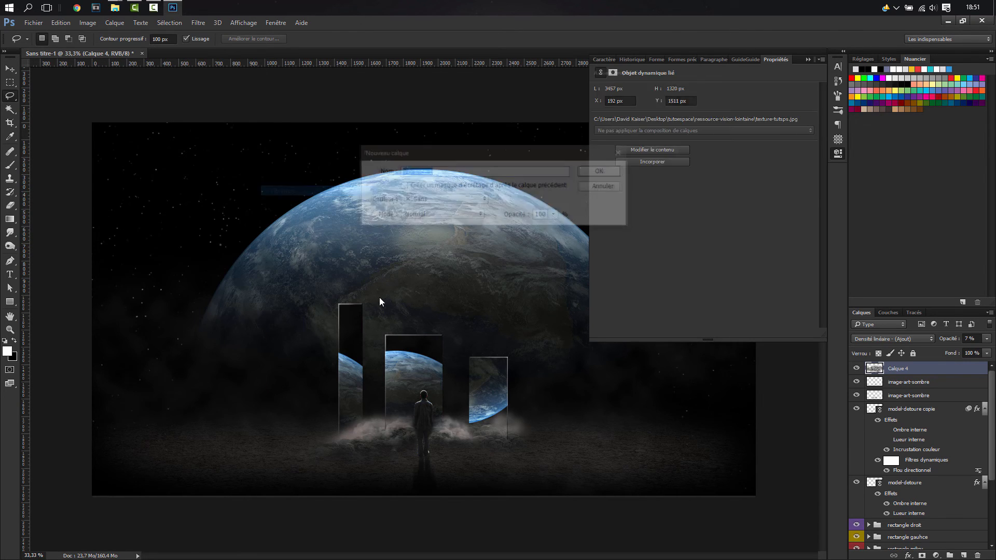
left_click(595, 174)
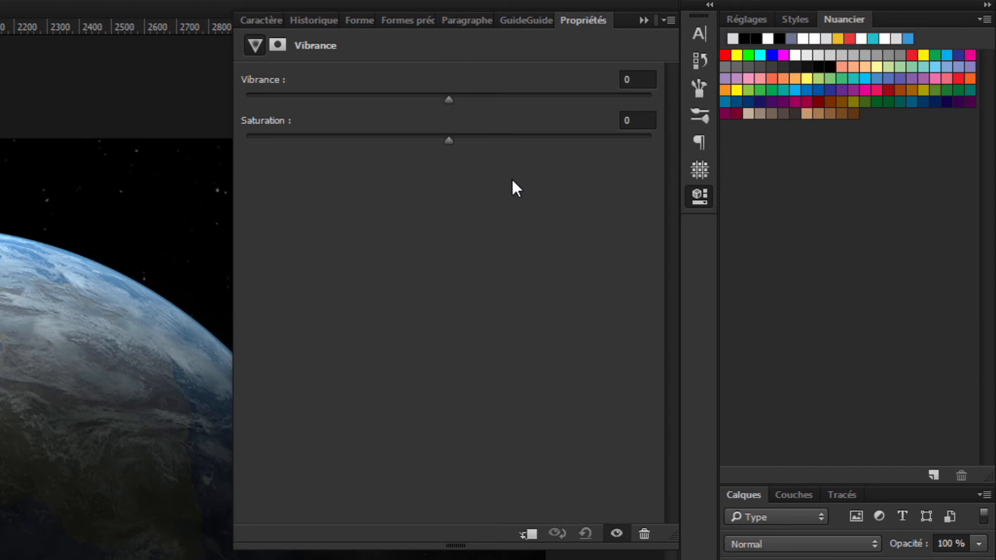
- Set the new Vibrance adjustment to vibrance +100 and saturation -71
left_click(633, 80)
type("100")
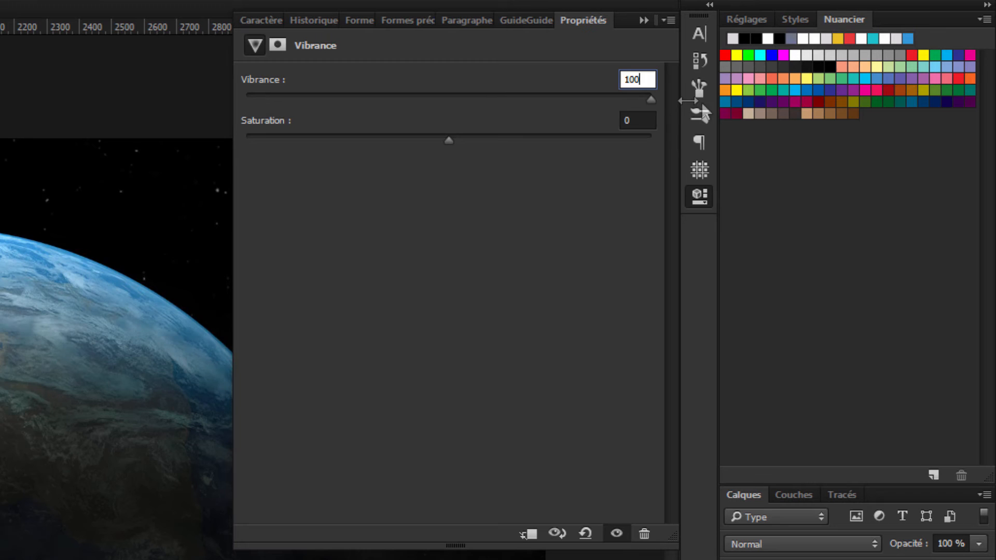
left_click(638, 120)
type("-71")
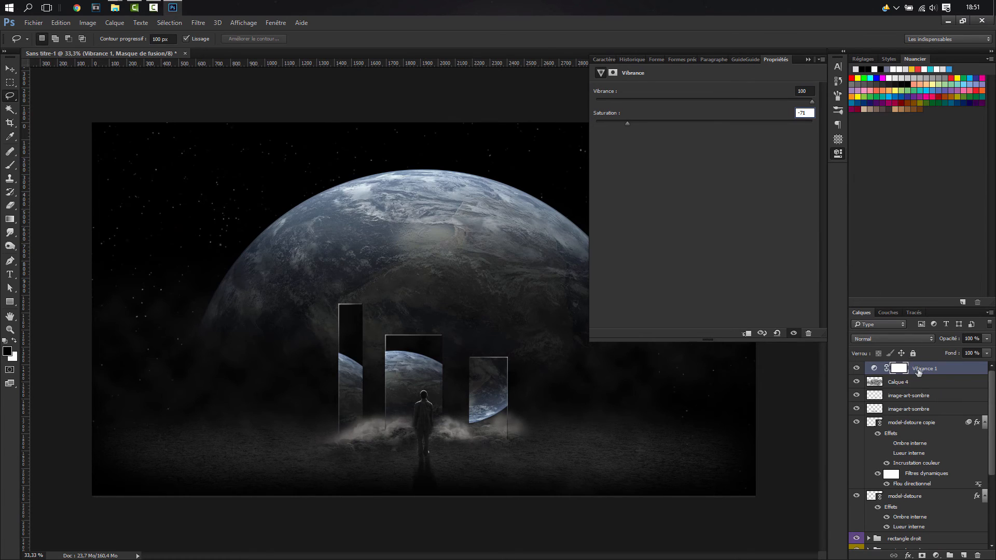
left_click(874, 368)
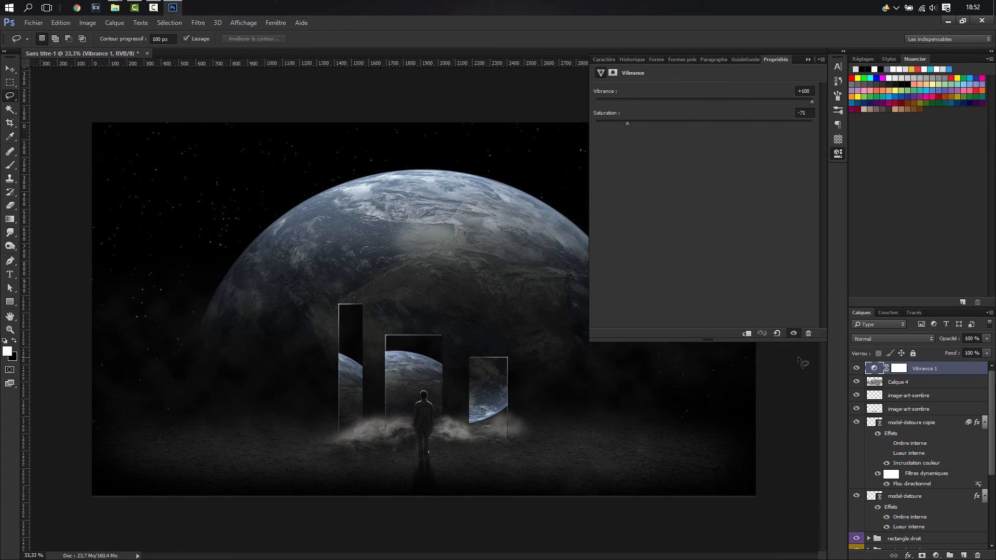
- Add an Exposition adjustment layer above Vibrance 1 with exposure -0,45 and gamma correction 0,90
left_click(114, 23)
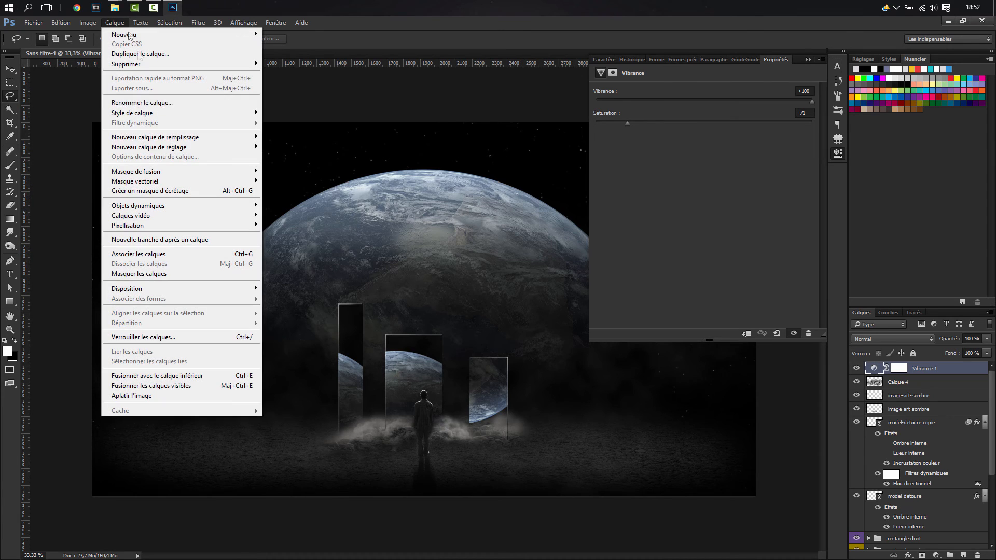
mouse_move(216, 147)
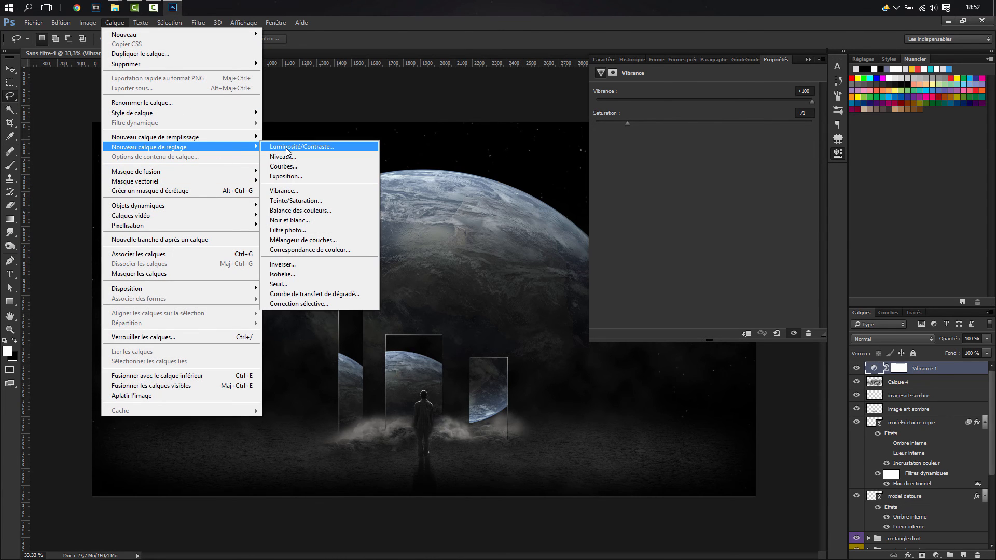
left_click(287, 176)
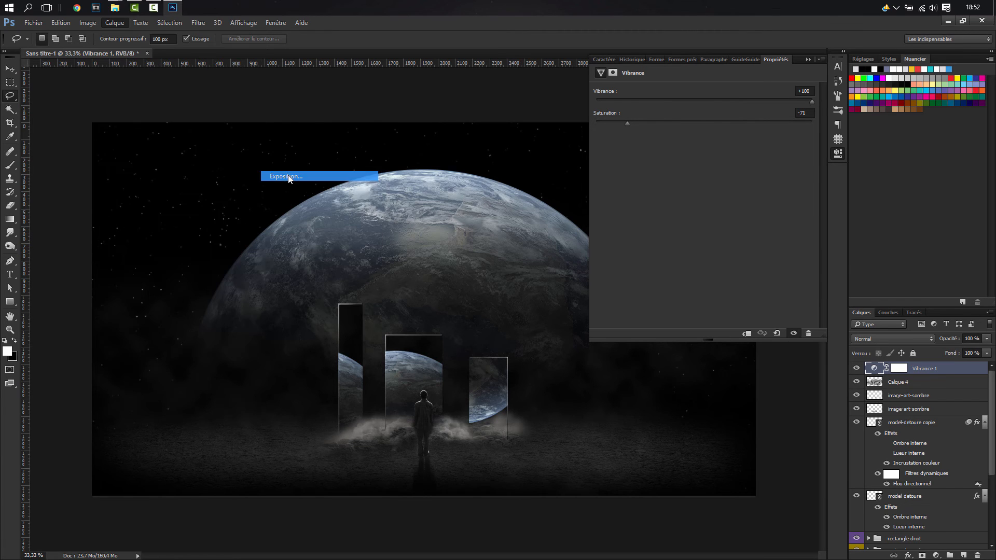
left_click(608, 173)
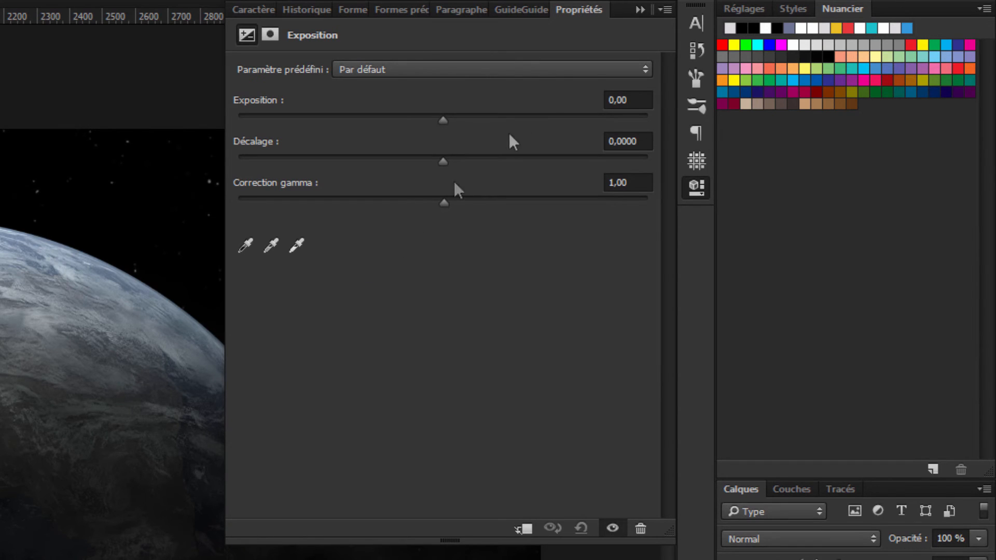
left_click(616, 100)
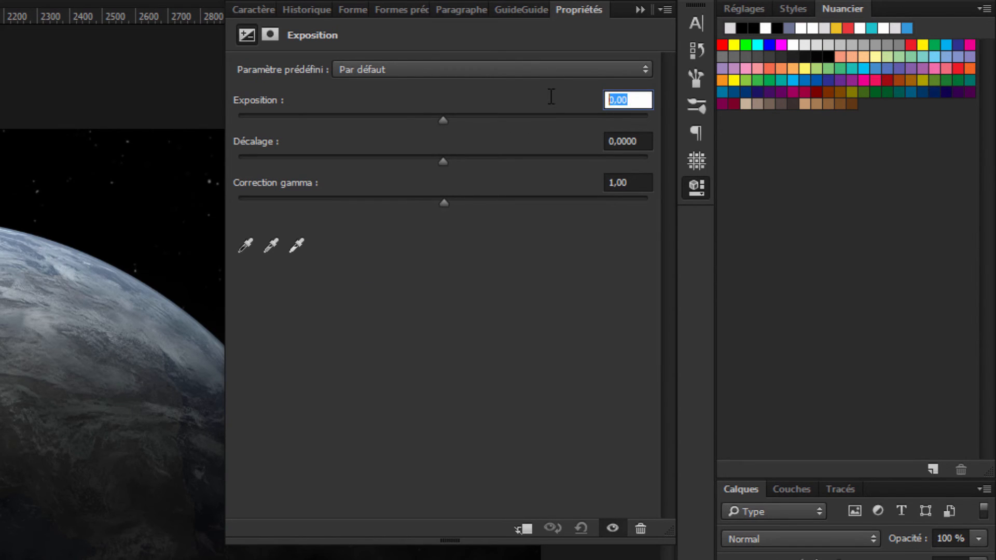
type("-0,45")
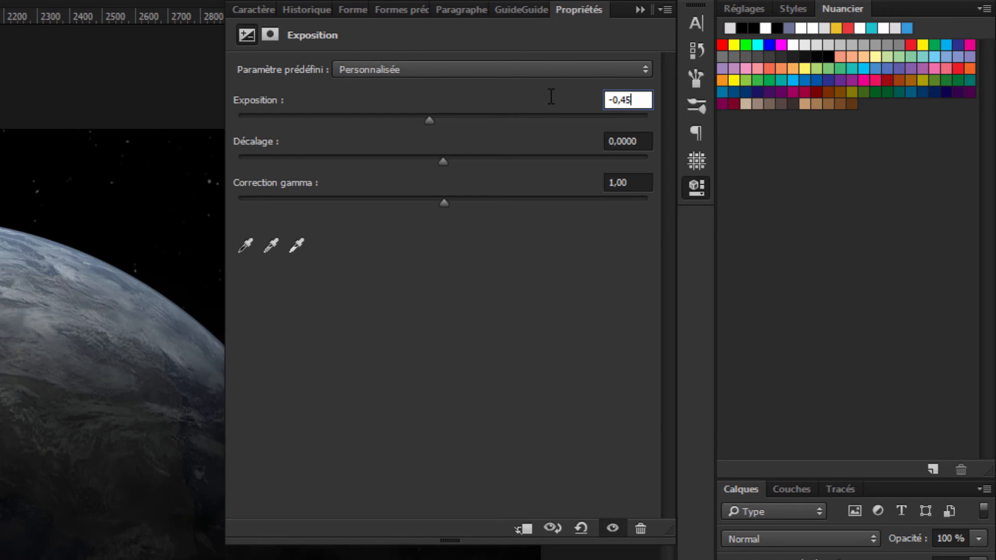
left_click(606, 143)
double_click(599, 144)
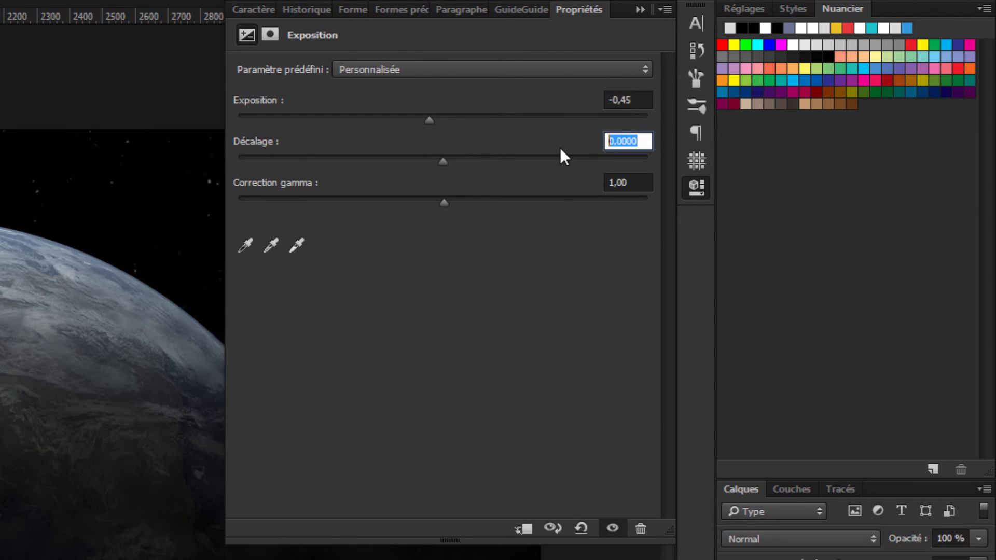
key("Tab")
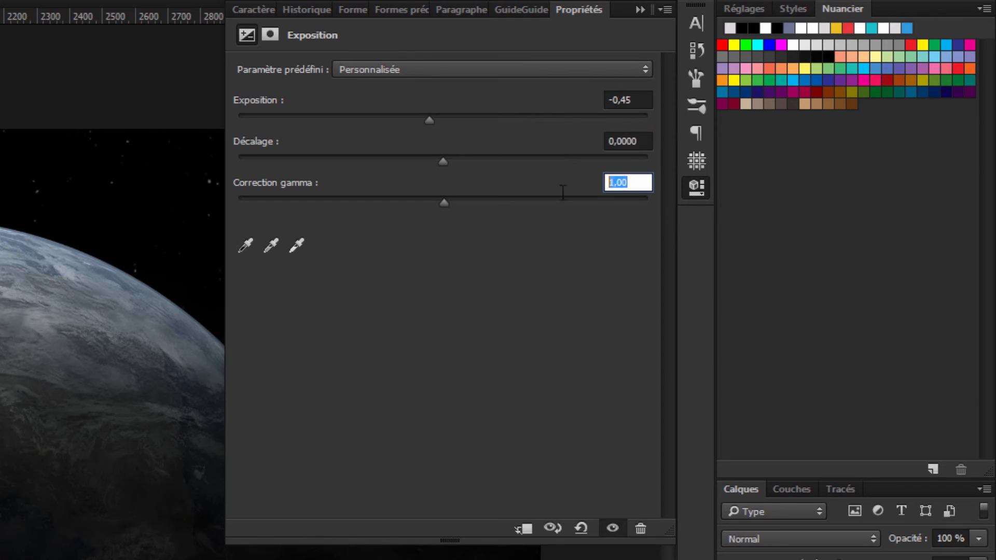
type("0,90")
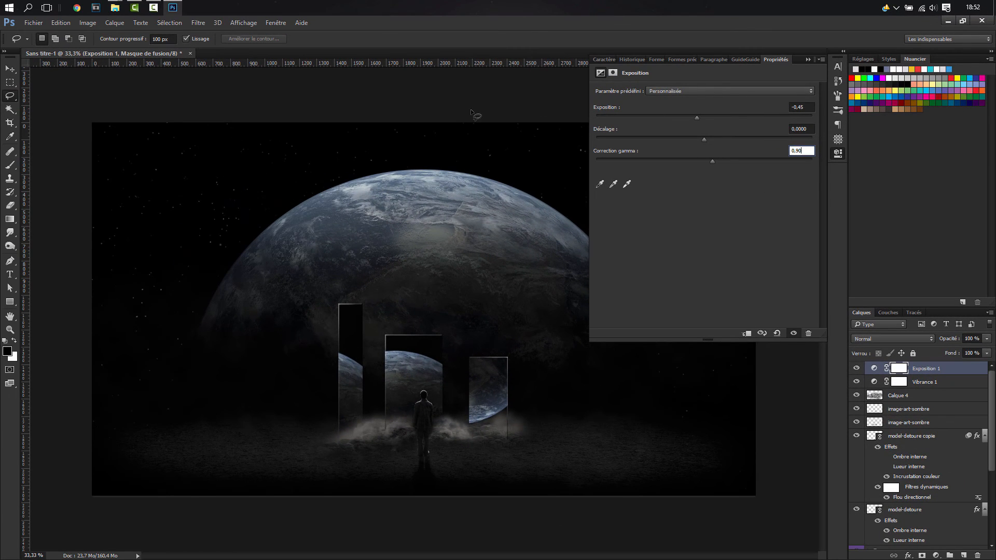
- Add a Balance des couleurs adjustment layer above Exposition 1 and set the midtones' yellow–blue value to +11
left_click(114, 23)
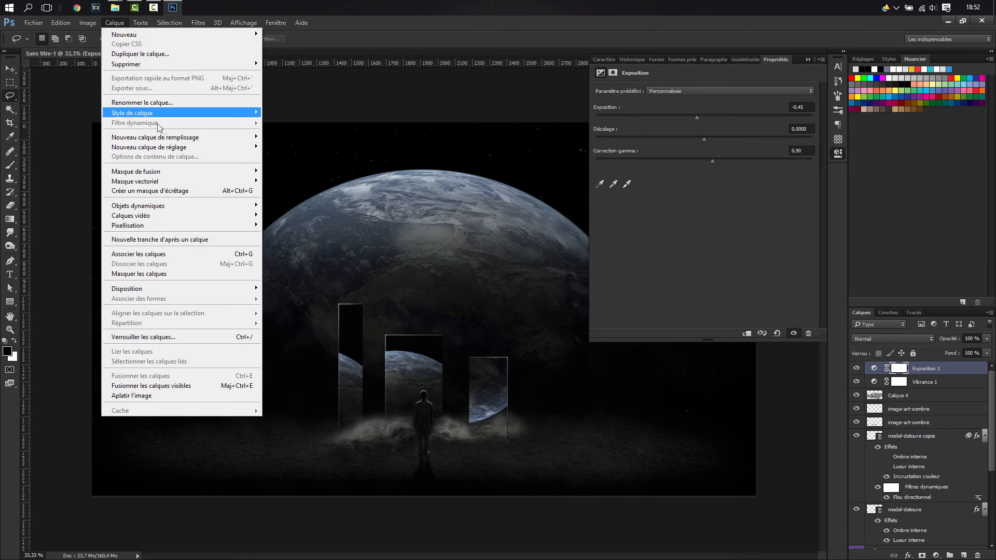
mouse_move(156, 147)
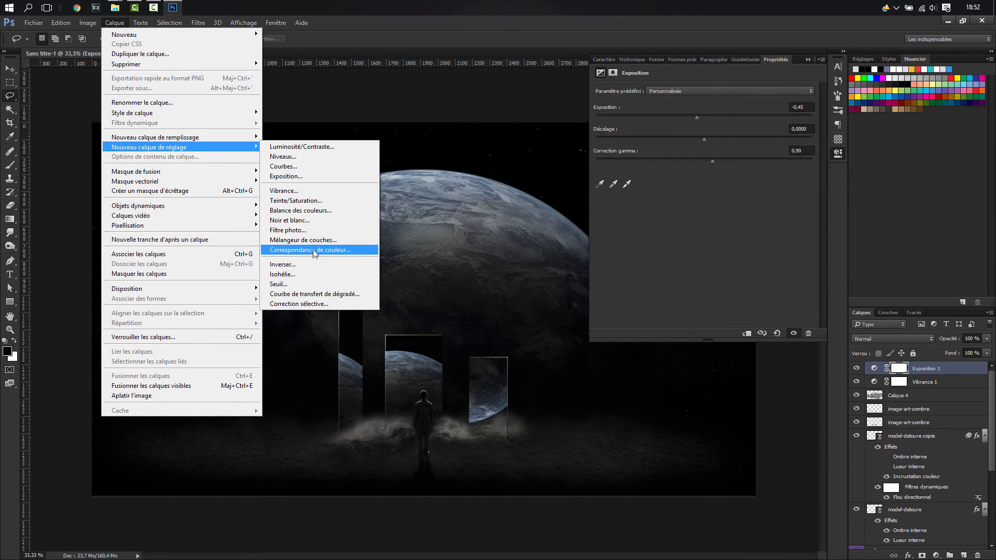
left_click(312, 211)
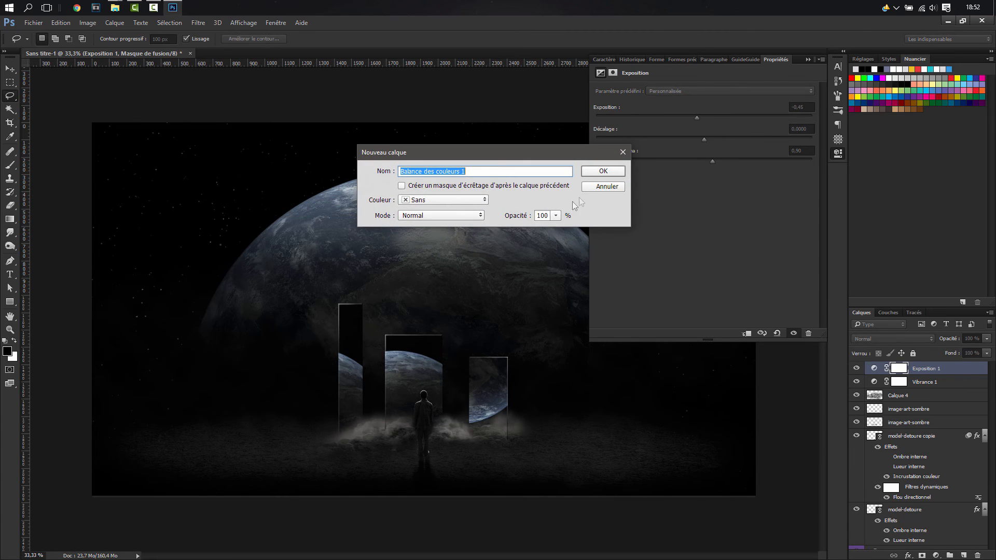
left_click(600, 169)
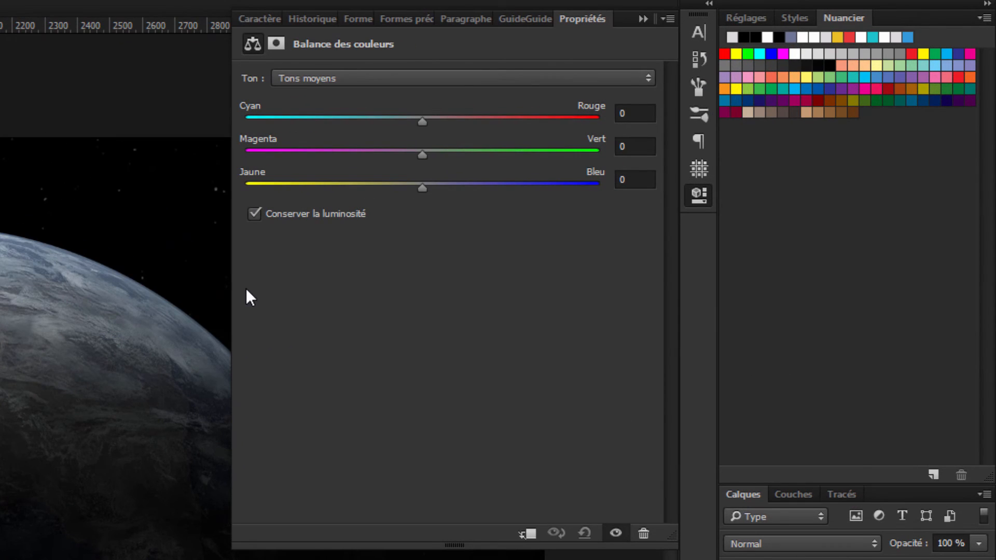
left_click(623, 180)
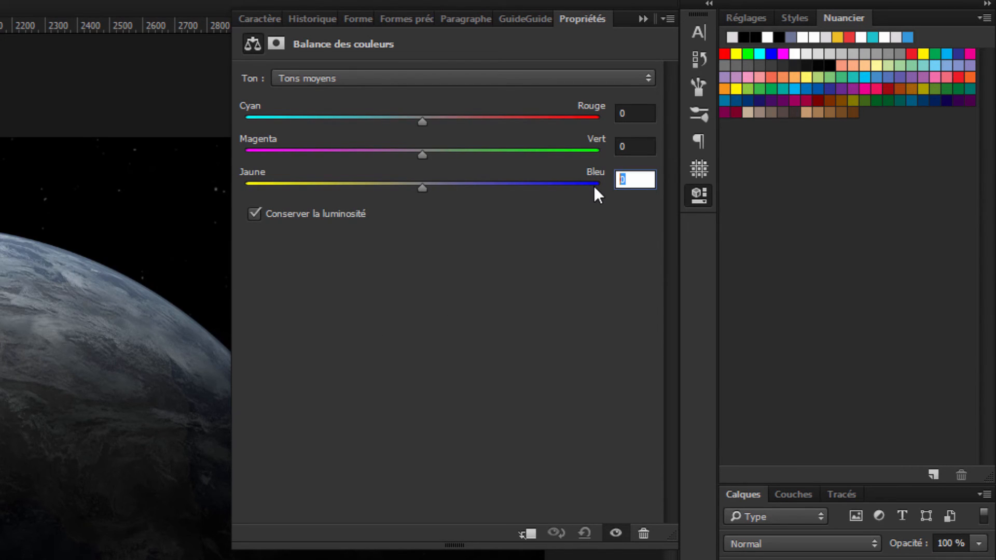
type("11")
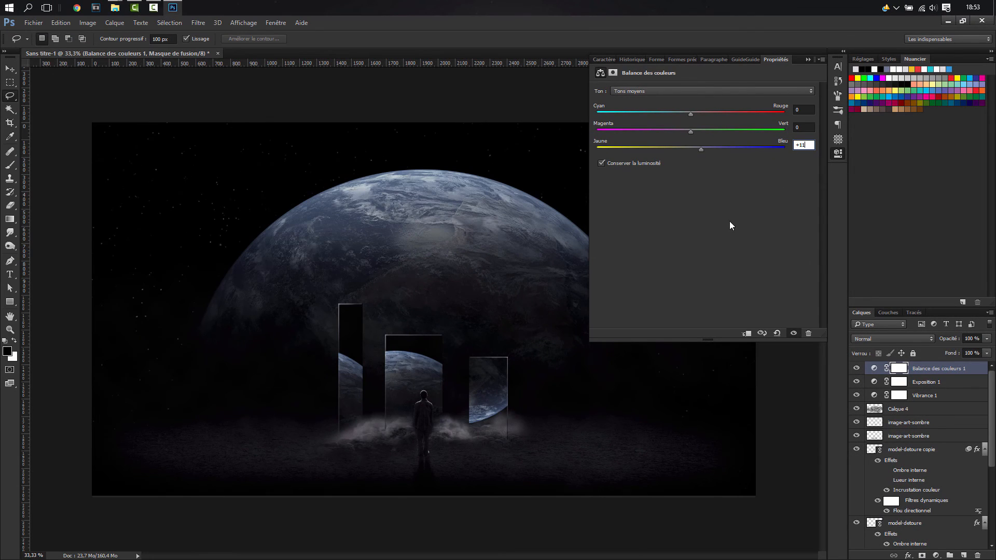
- Add a second Vibrance adjustment layer above the colour balance and set its vibrance to -37
left_click(110, 23)
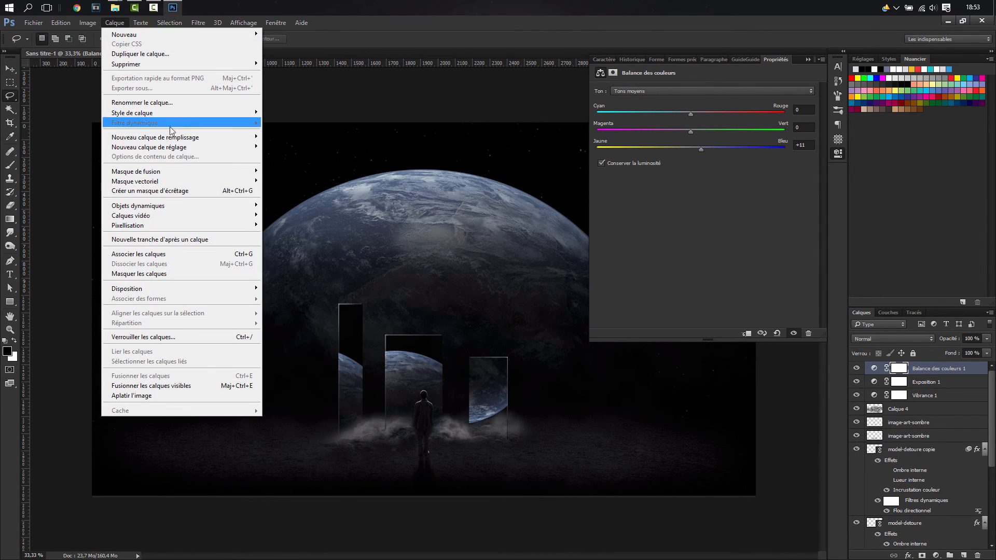
mouse_move(190, 148)
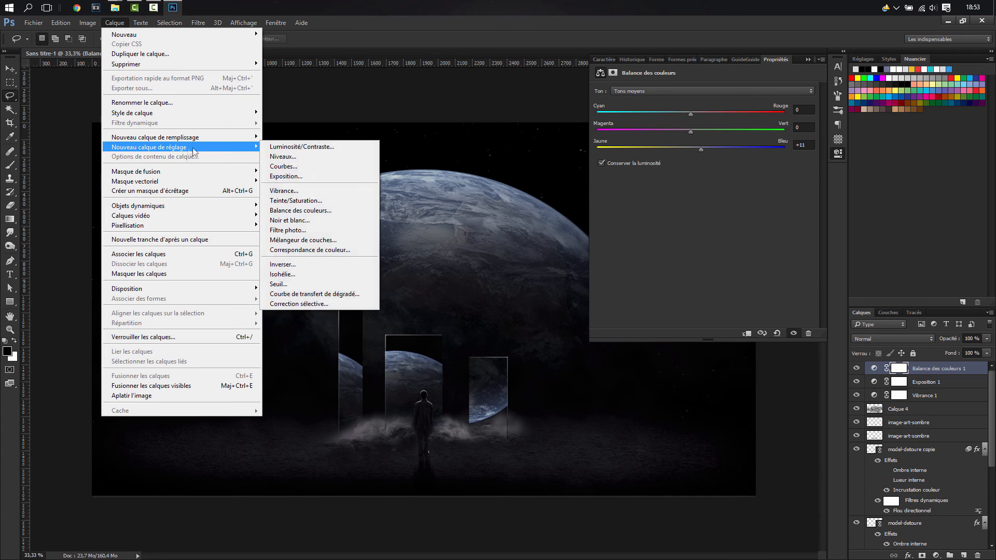
left_click(298, 191)
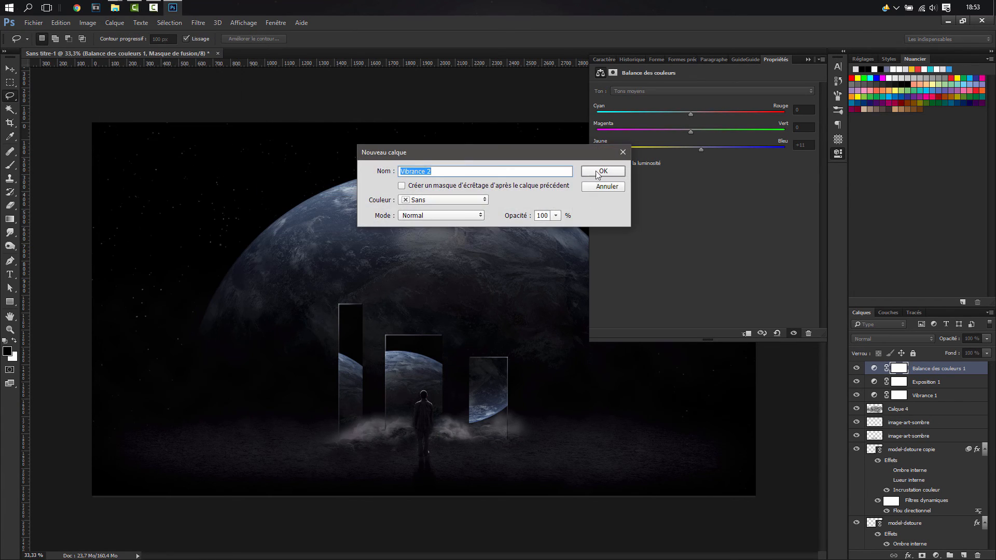
left_click(597, 172)
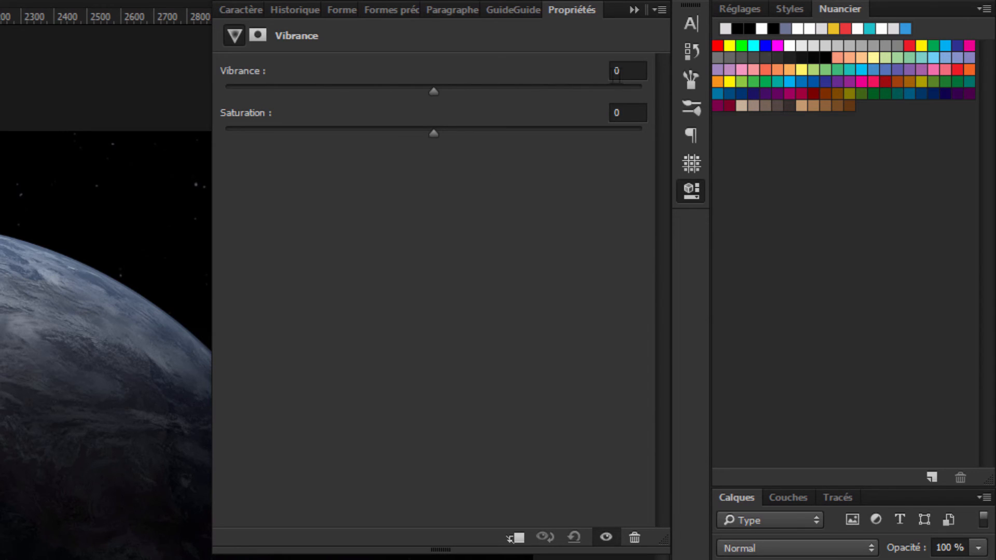
left_click(616, 72)
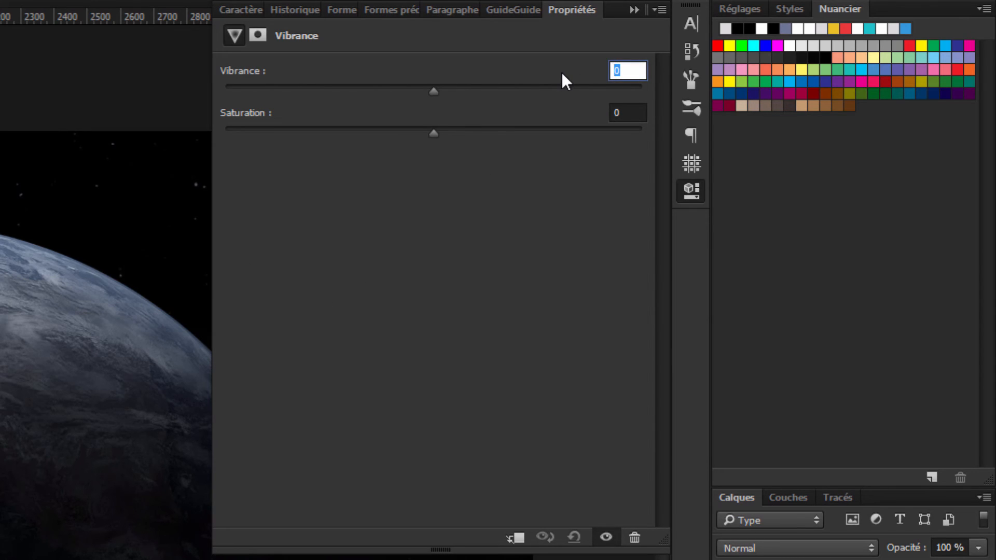
type("-37")
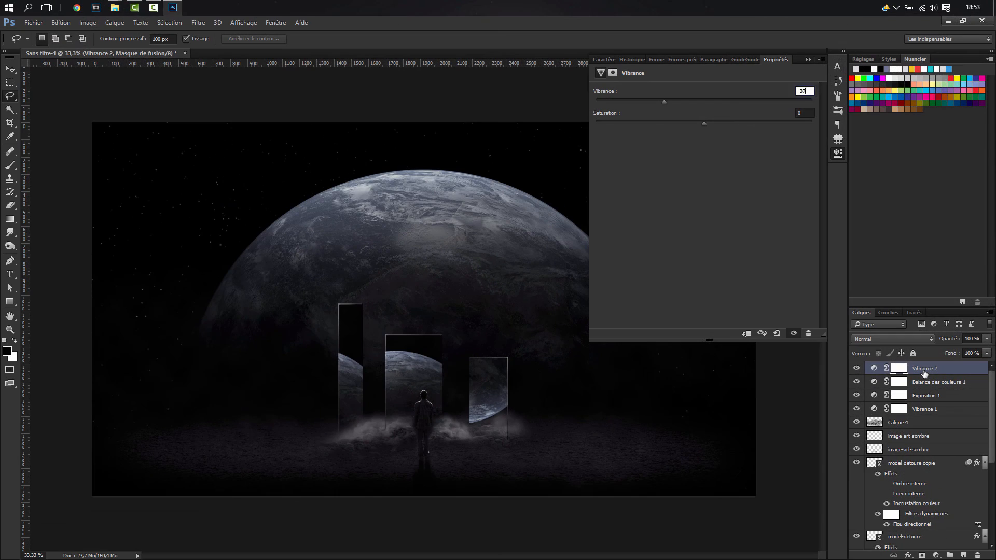
left_click(923, 369)
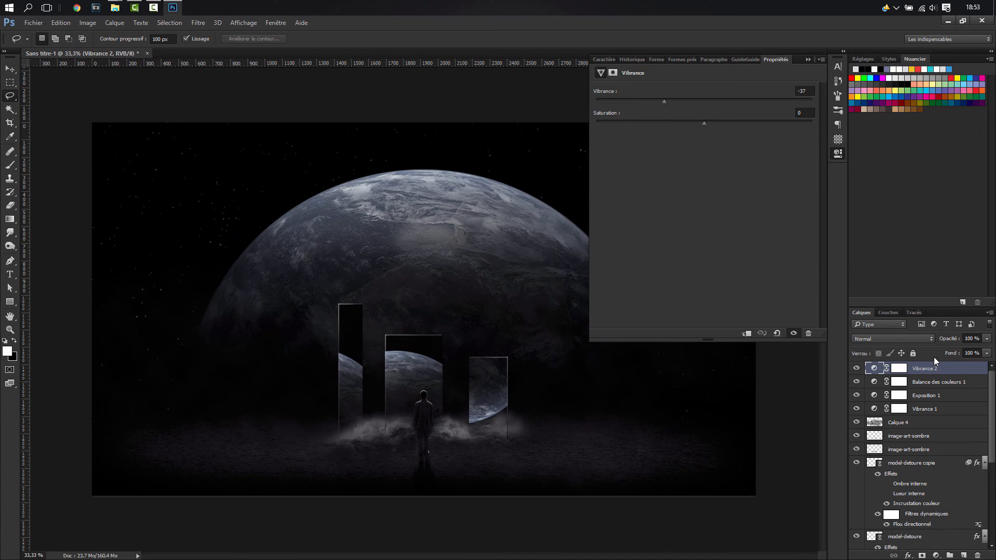
- Create a new empty layer above Vibrance 2 and set the foreground colour to #6d7595
key("ctrl+shift+n")
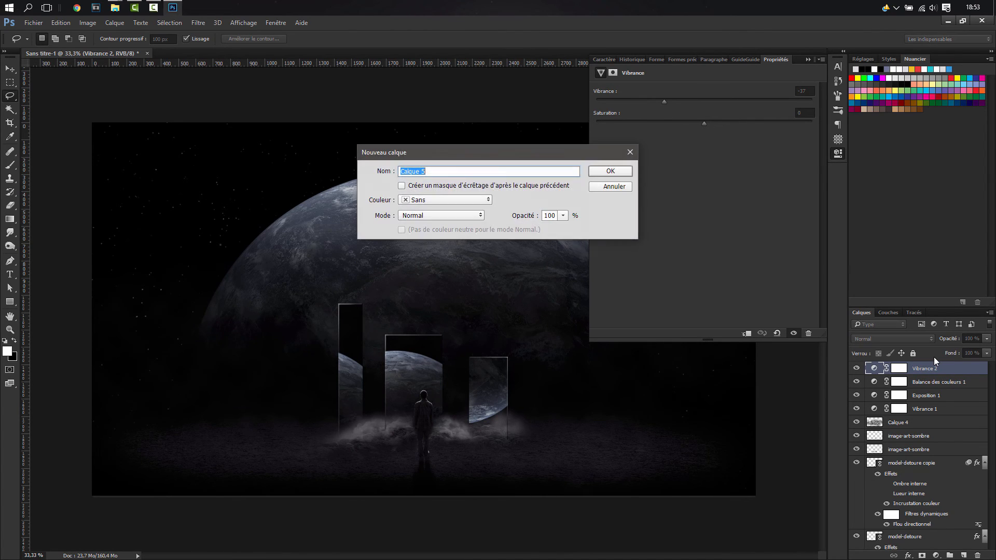
key("Return")
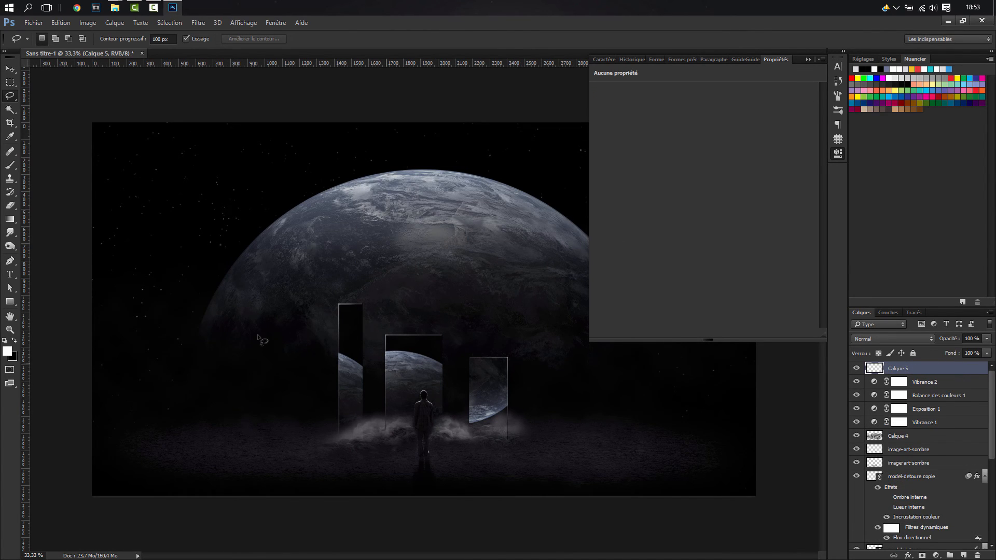
left_click(8, 352)
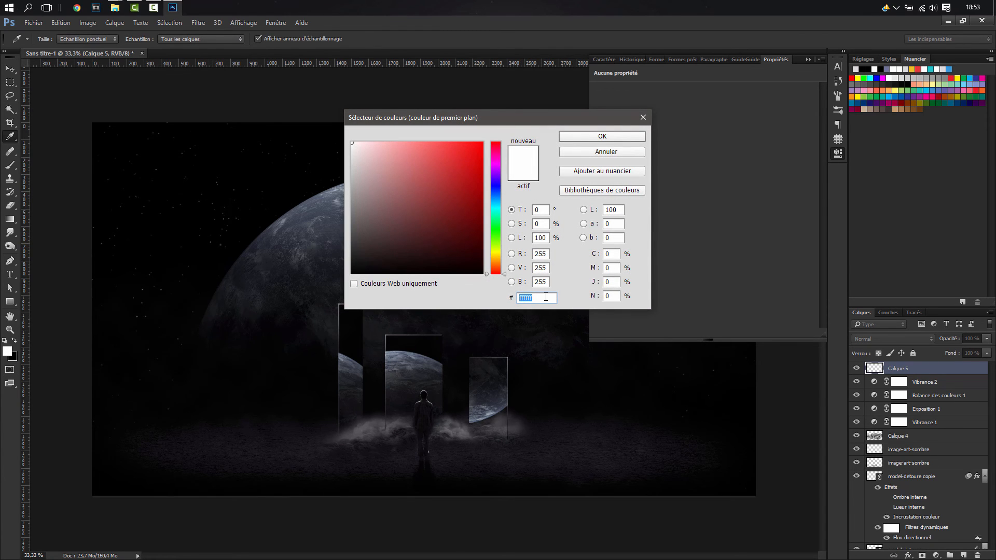
type("6")
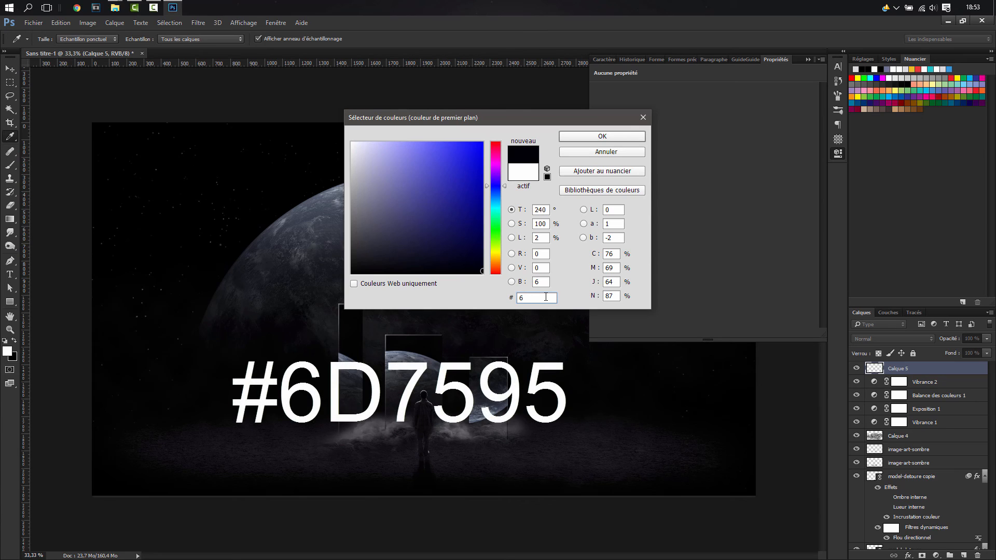
type("d7")
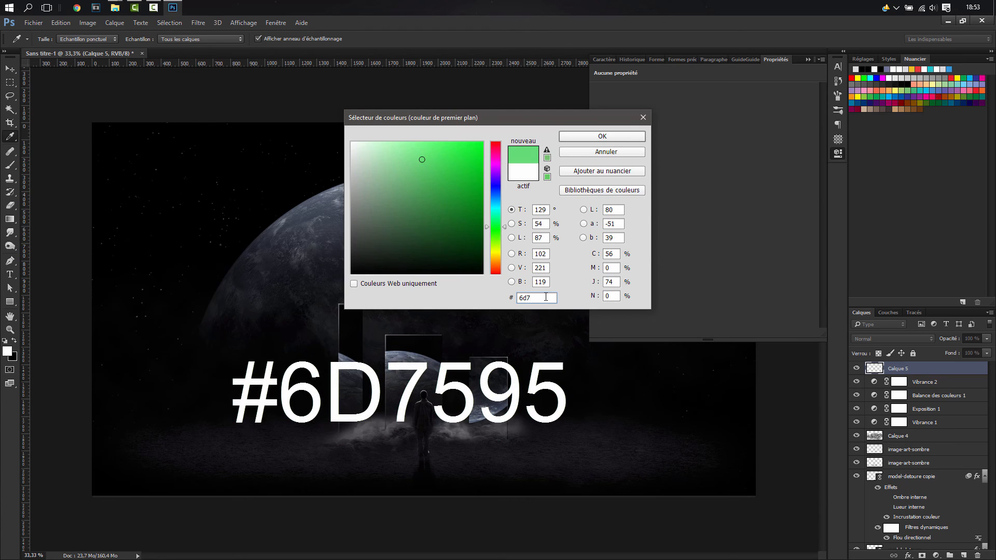
type("5")
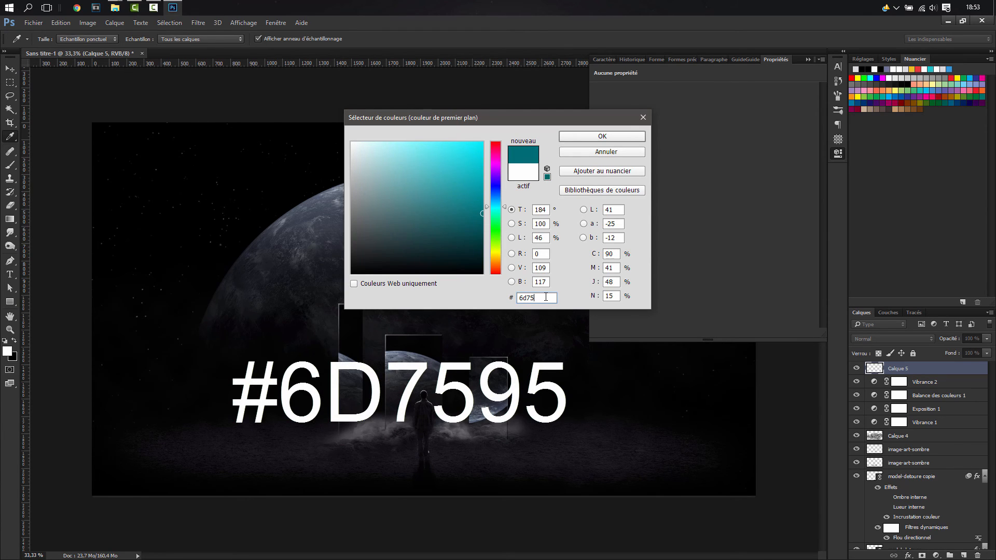
type("95")
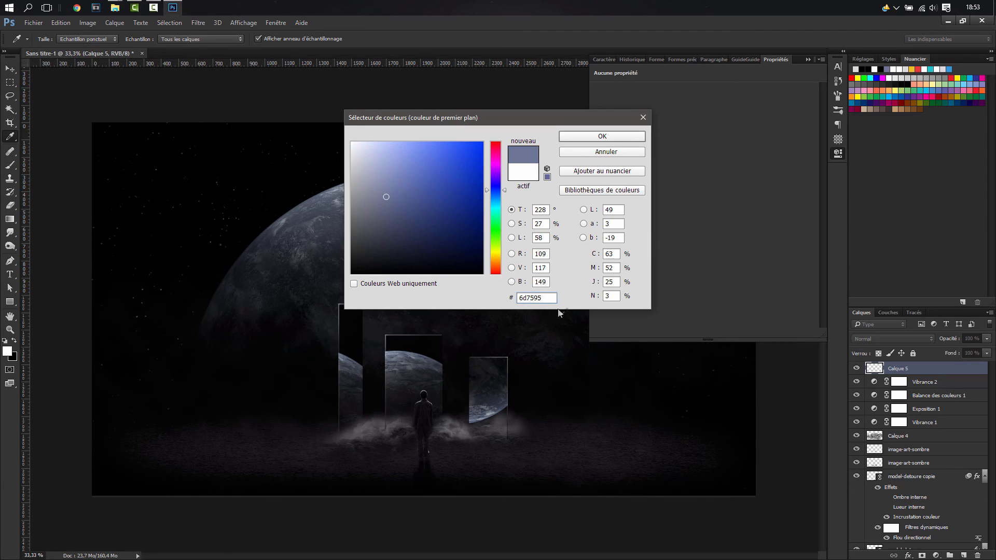
left_click(601, 137)
key("l")
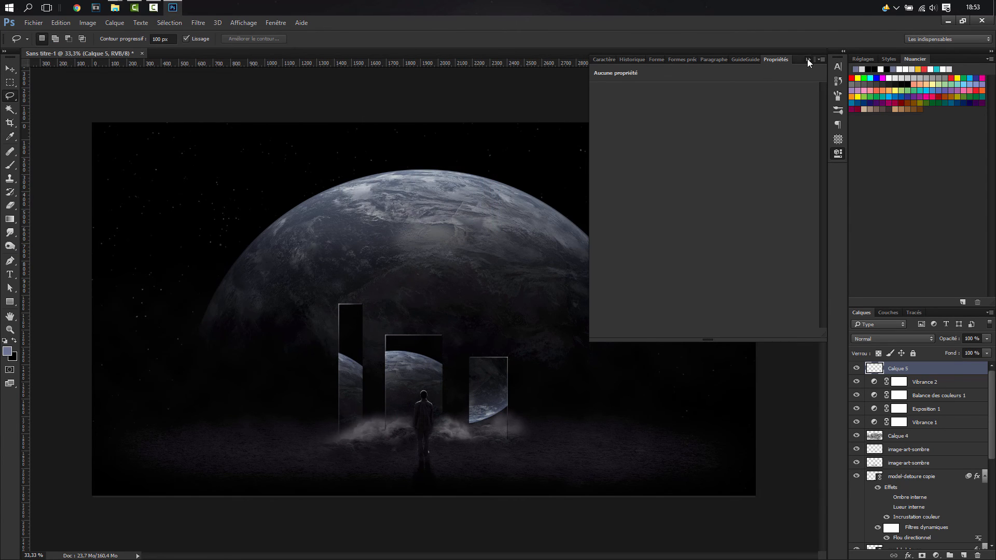
- Paint the whole sky and planet area of the new layer blue-grey with a soft brush about 1415 px wide
left_click(808, 59)
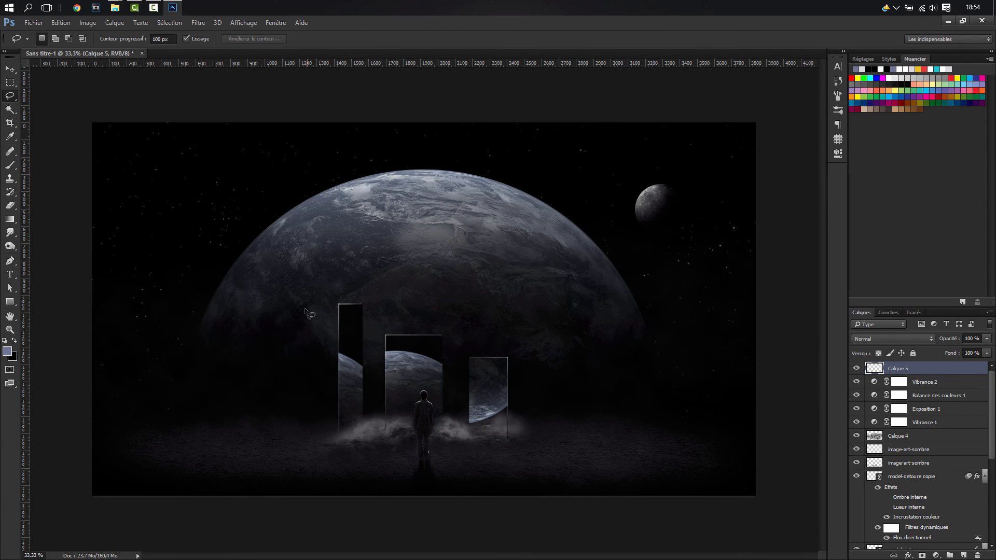
key("b")
right_click(167, 274, "alt")
mouse_move(169, 275)
left_mouse_down()
mouse_move(273, 264)
mouse_move(255, 208)
mouse_move(254, 145)
left_mouse_up()
right_click(278, 240, "alt")
mouse_move(279, 240)
left_mouse_down()
mouse_move(283, 180)
mouse_move(222, 177)
left_mouse_up()
mouse_move(156, 167)
left_mouse_down()
mouse_move(129, 328)
mouse_move(445, 345)
mouse_move(752, 311)
mouse_move(749, 200)
mouse_move(427, 222)
mouse_move(488, 198)
mouse_move(123, 188)
mouse_move(444, 211)
mouse_move(162, 207)
mouse_move(533, 222)
mouse_move(636, 169)
mouse_move(791, 166)
mouse_move(327, 191)
mouse_move(85, 183)
left_mouse_up()
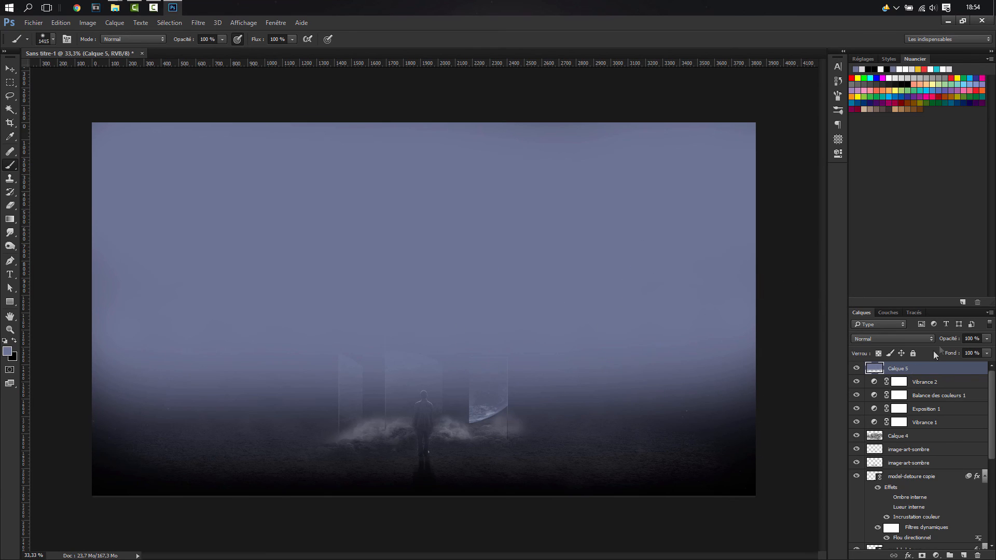
- Set the painted blue-grey layer's blend mode to Superposition and its opacity to 27 %
left_click(904, 337)
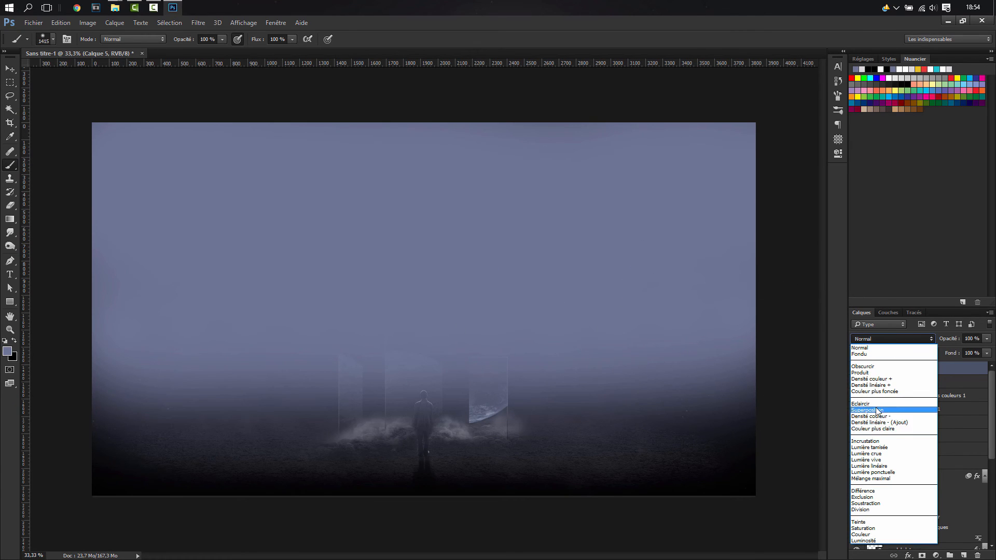
left_click(875, 409)
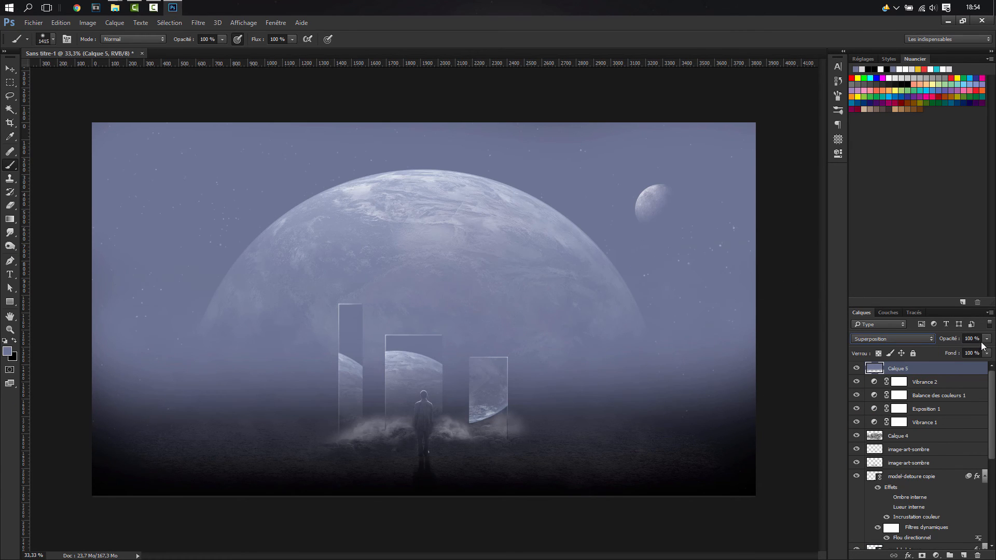
key("Tab")
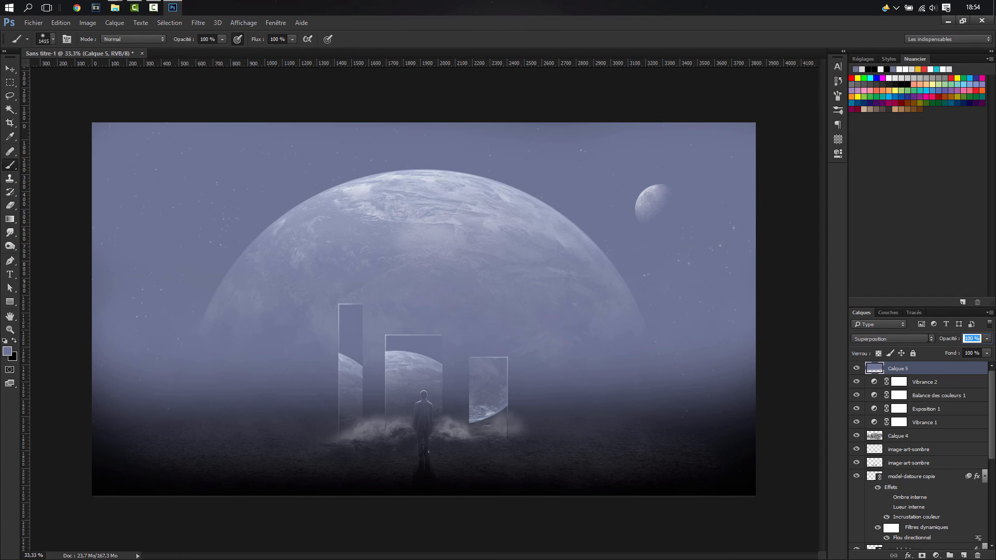
type("27")
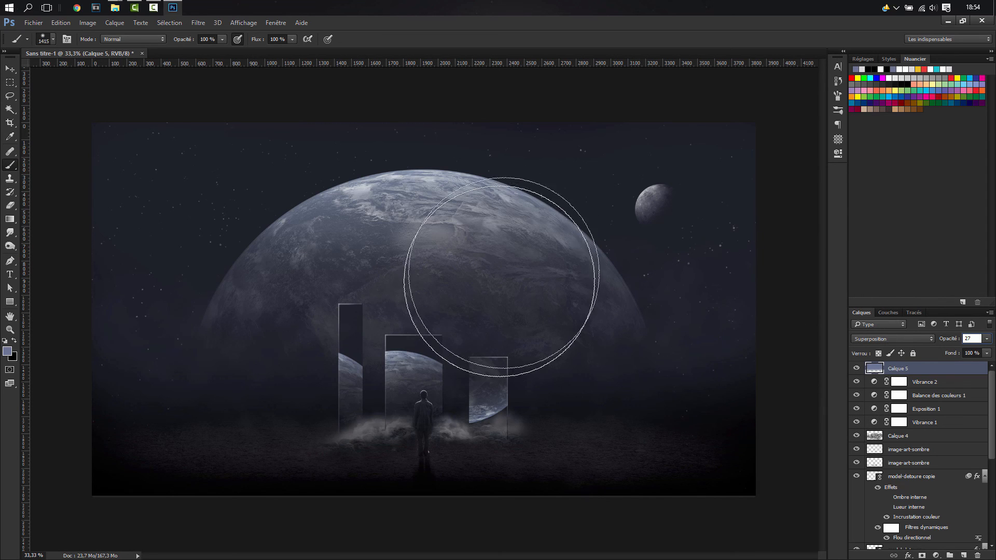
- Place Flare.jpg as a linked layer flush with the canvas's upper edge and set its blend mode to Densité linéaire - (Ajout)
left_click(34, 23)
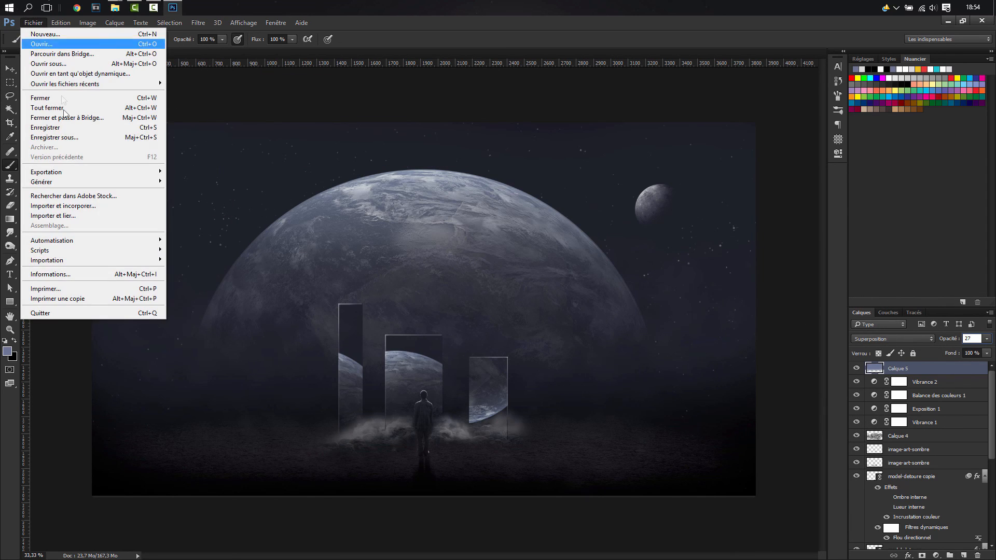
left_click(83, 212)
left_click(184, 104)
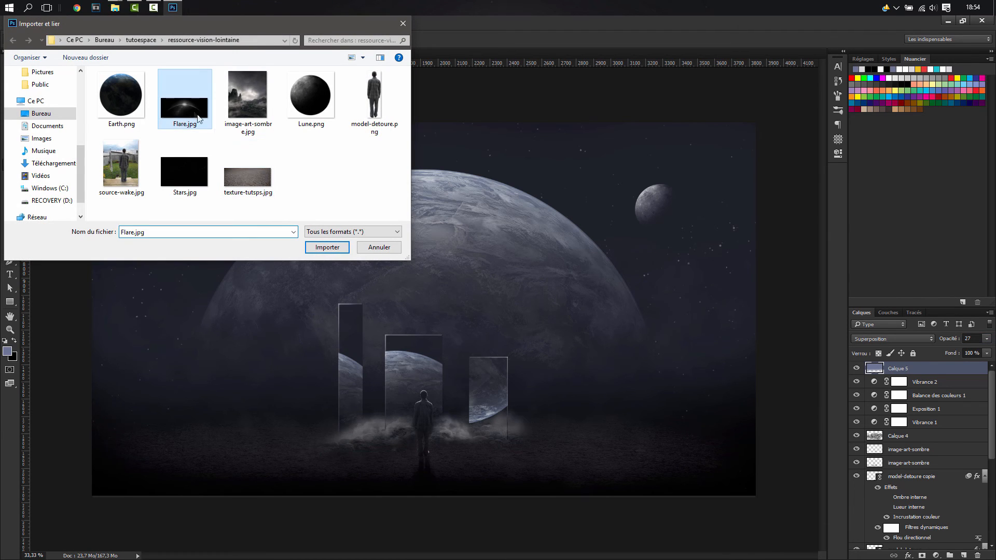
left_click(333, 251)
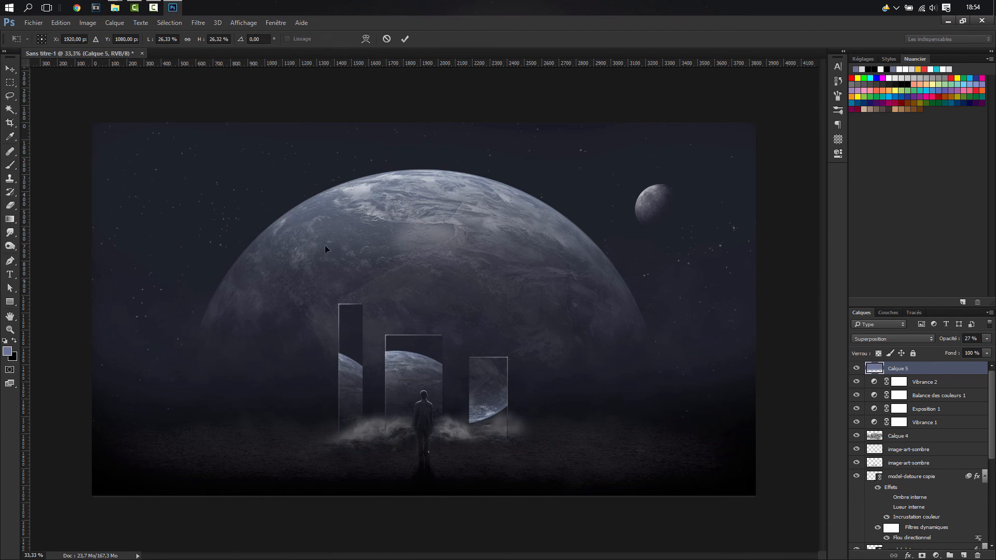
left_click_drag(427, 262, 428, 214)
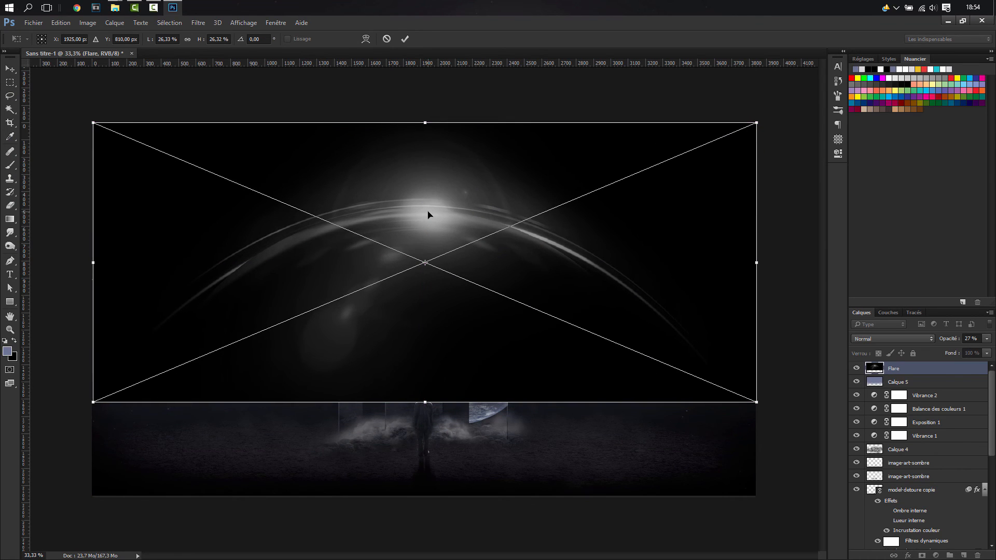
key("Return")
key("b")
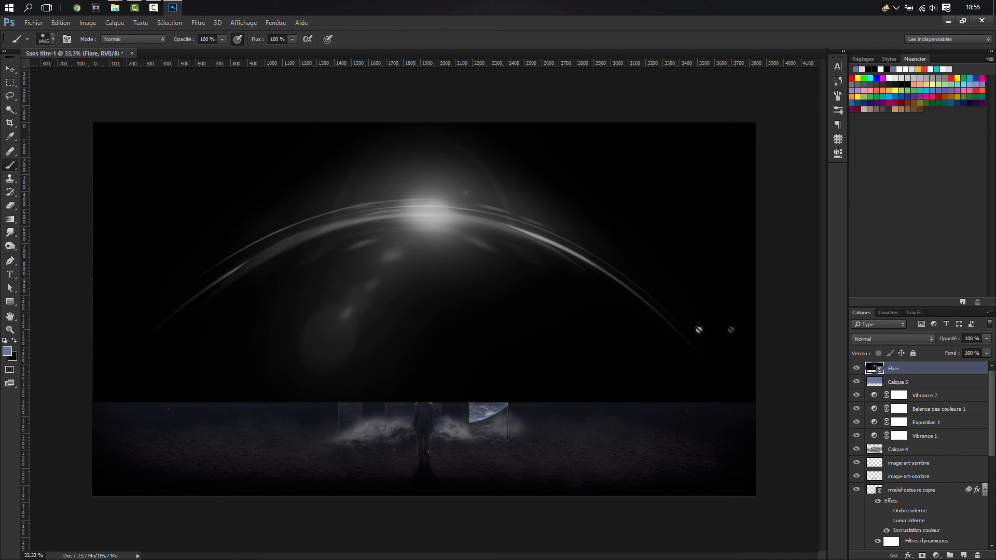
left_click(898, 340)
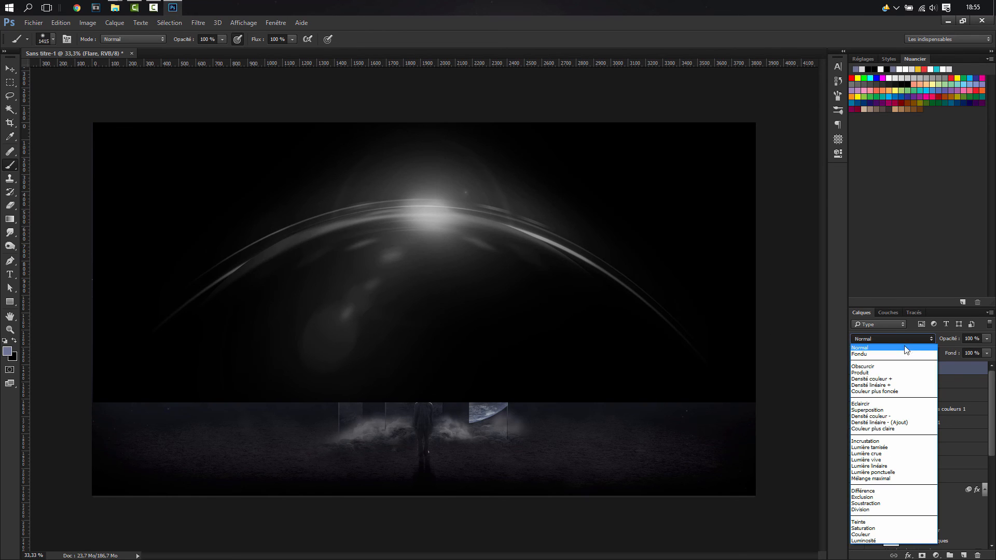
left_click(884, 422)
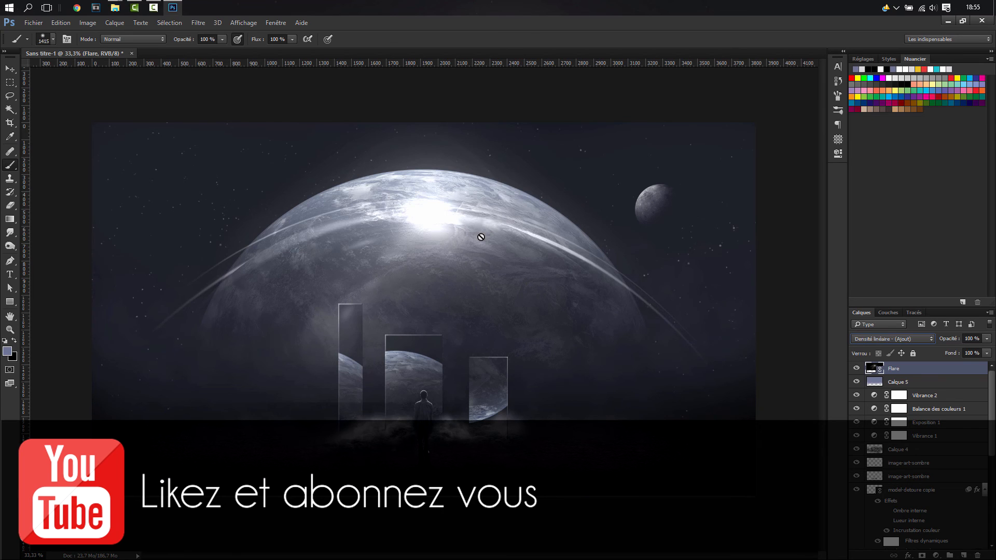
- Scale the flare to about 23 % and move it so its glow sits centred on Earth's upper edge
key("ctrl+t")
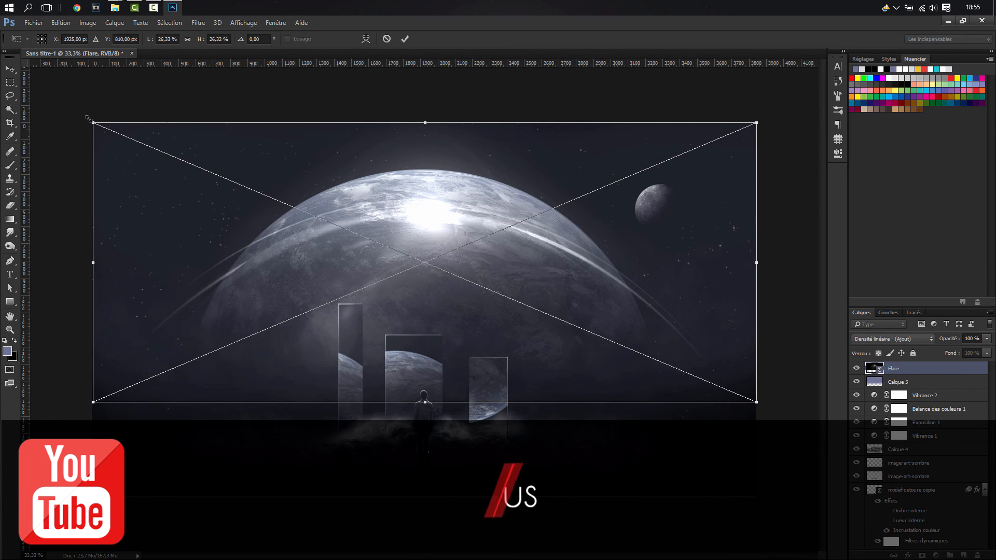
left_click_drag(93, 123, 147, 146)
left_click_drag(445, 228, 419, 182)
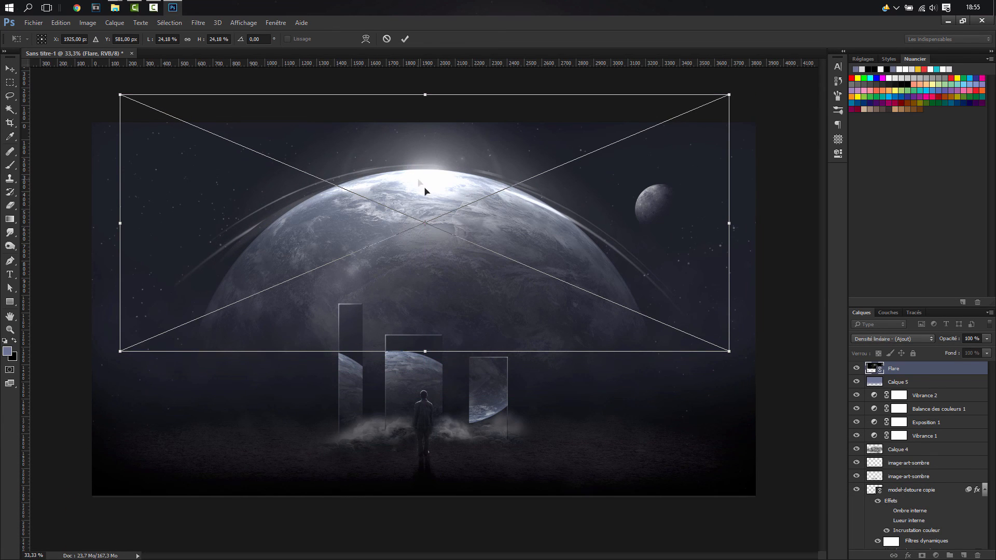
left_click_drag(730, 95, 700, 108)
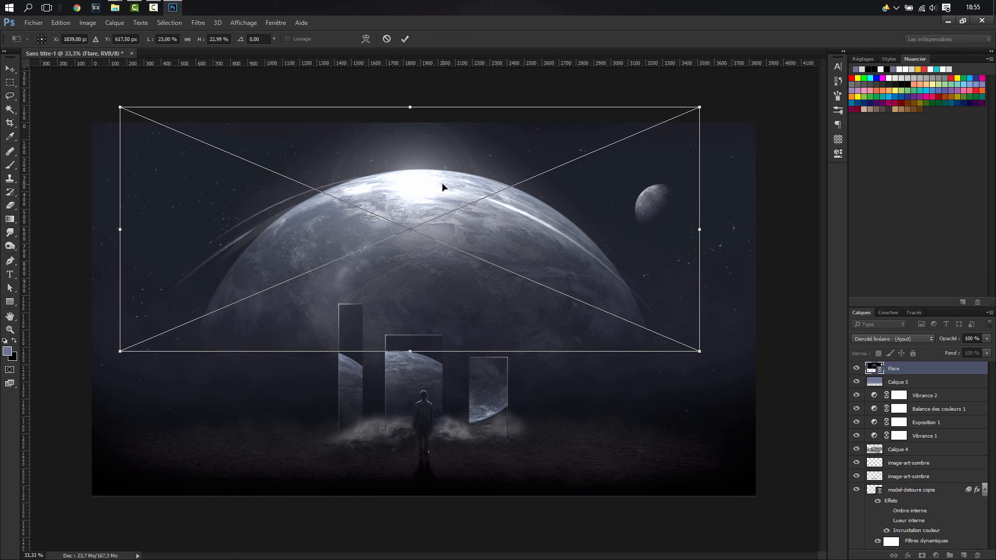
left_click_drag(442, 186, 456, 177)
- Warp the flare's lower corners and sides inward so its light arcs follow Earth's curved outline
right_click(508, 219)
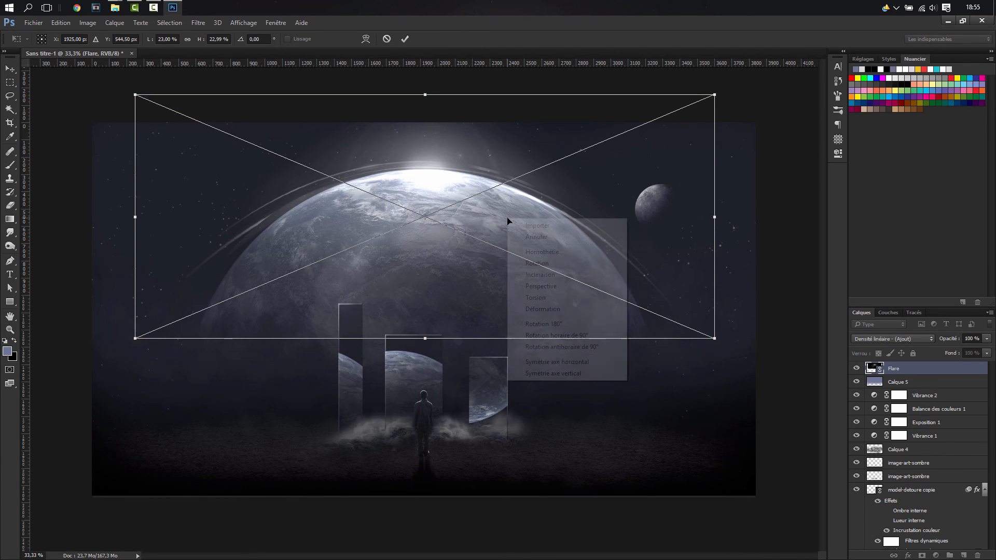
left_click(543, 309)
left_click_drag(714, 259, 700, 273)
left_click_drag(719, 343, 653, 342)
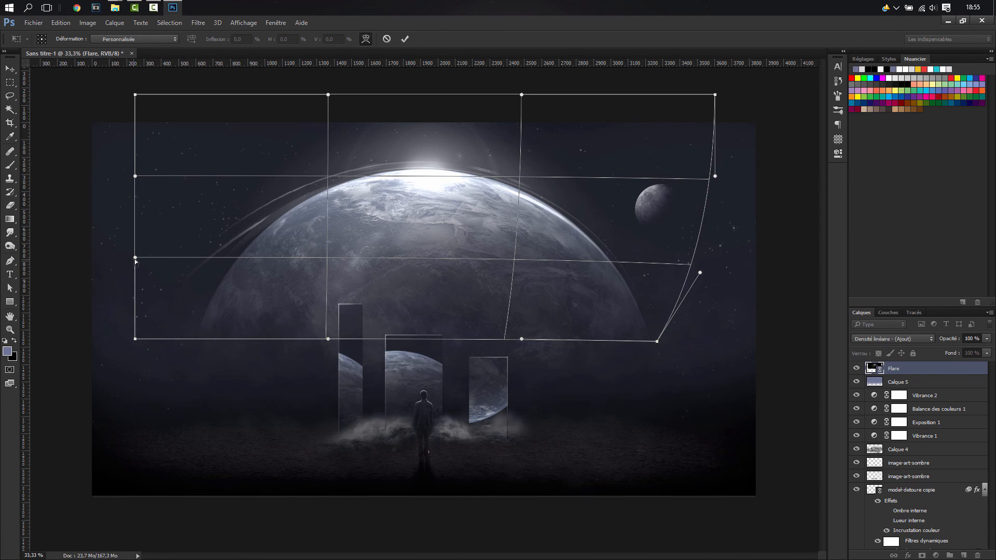
left_click_drag(135, 258, 163, 285)
left_click_drag(135, 340, 190, 350)
left_click_drag(135, 177, 166, 191)
left_click_drag(191, 348, 183, 342)
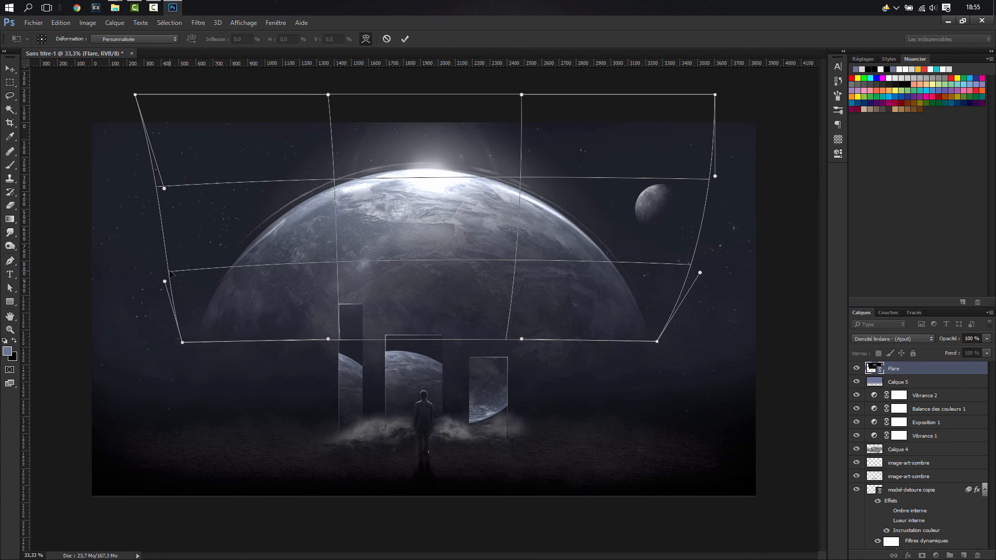
left_click_drag(170, 271, 172, 273)
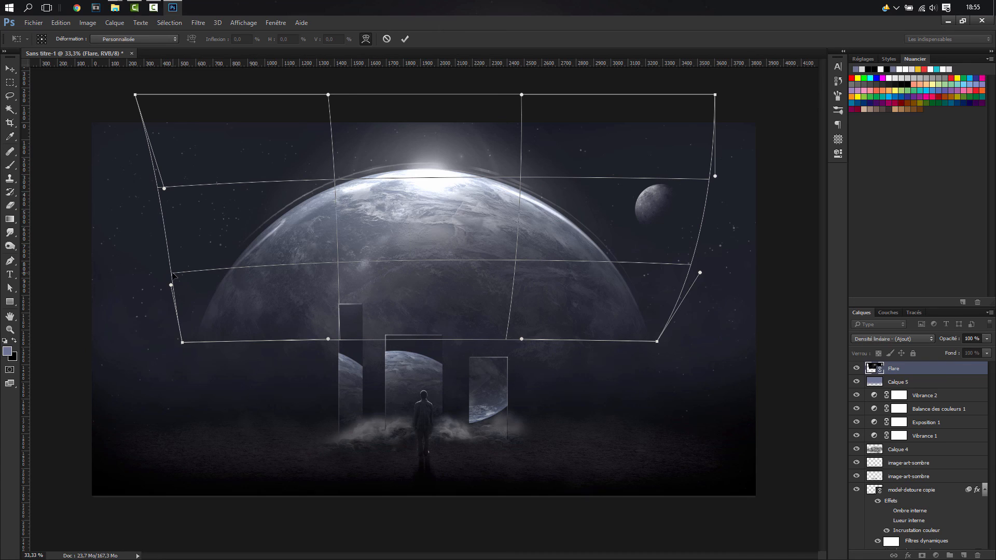
key("b")
key("Return")
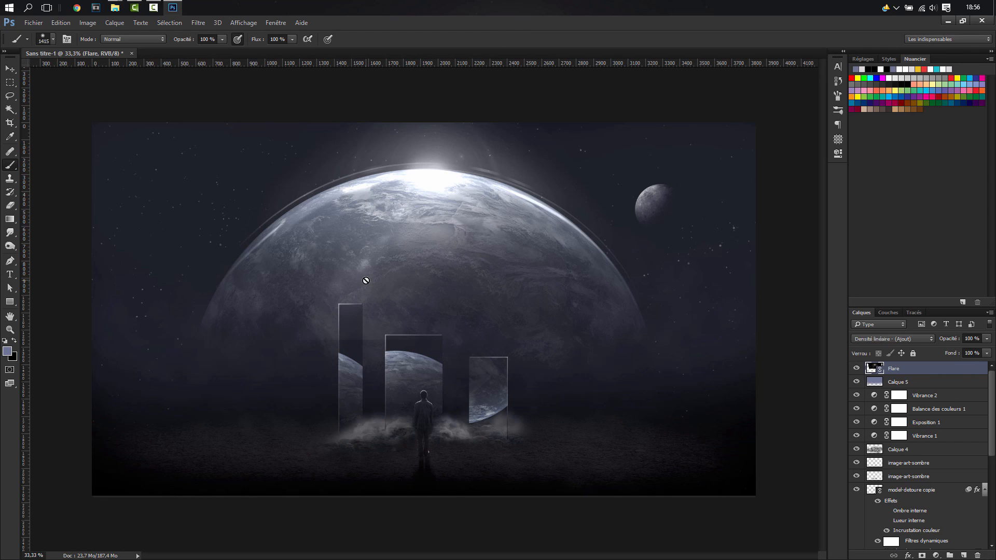
- Add a Niveaux adjustment layer above the Flare layer with the input black point at 28 and white point at 241
left_click(115, 22)
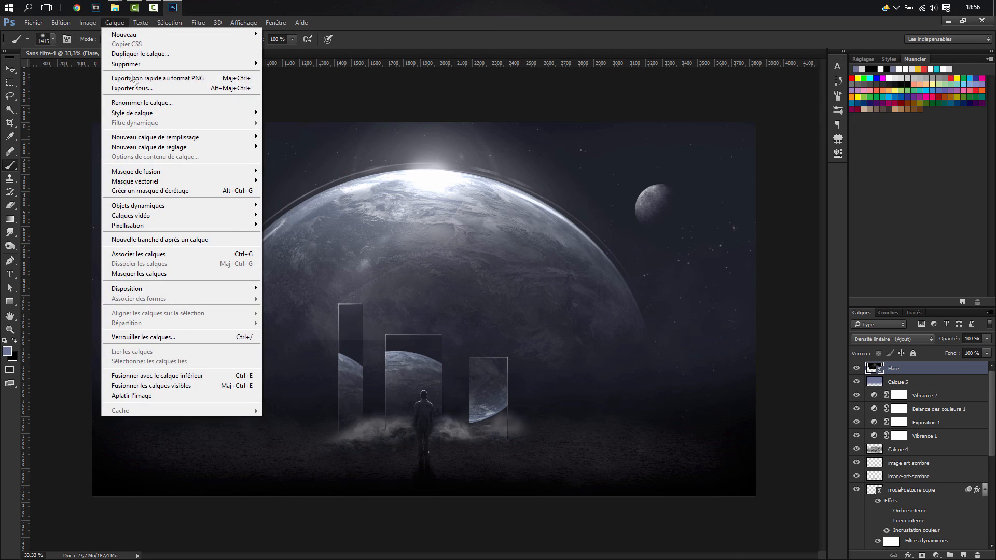
mouse_move(174, 148)
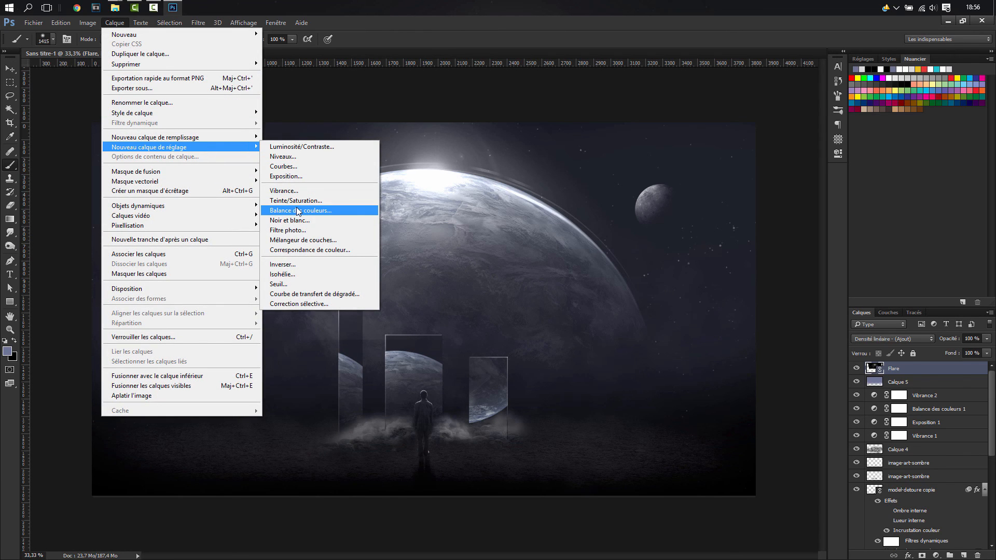
left_click(296, 156)
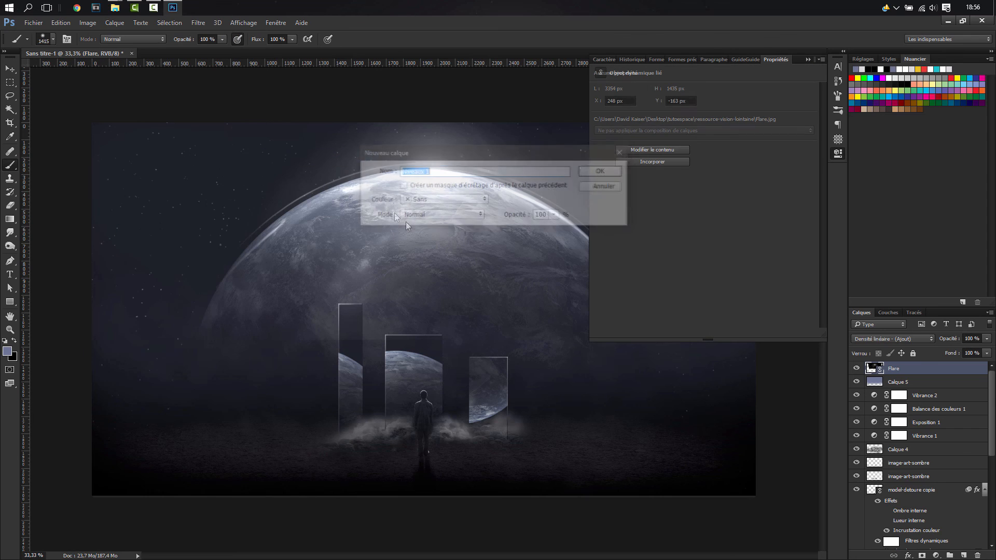
left_click(597, 172)
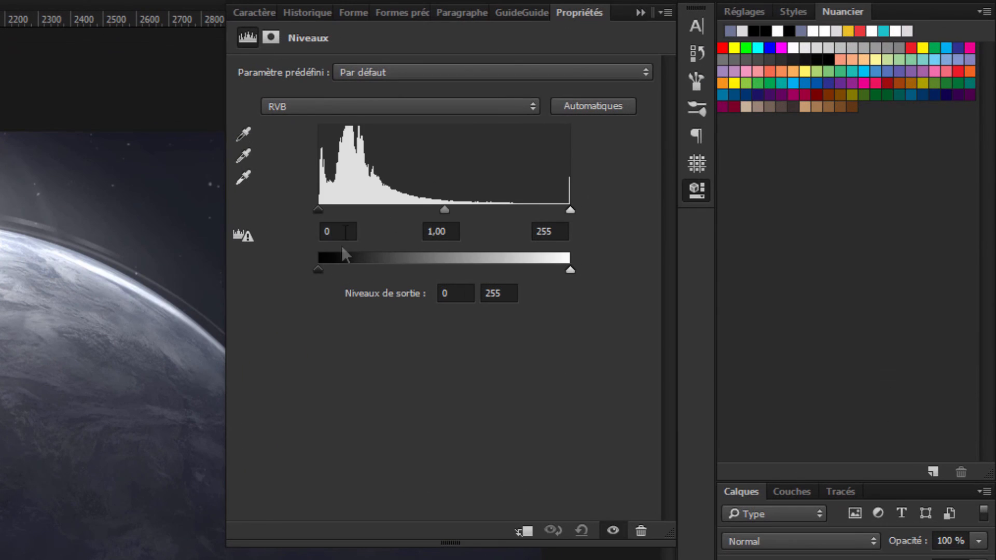
left_click(578, 187)
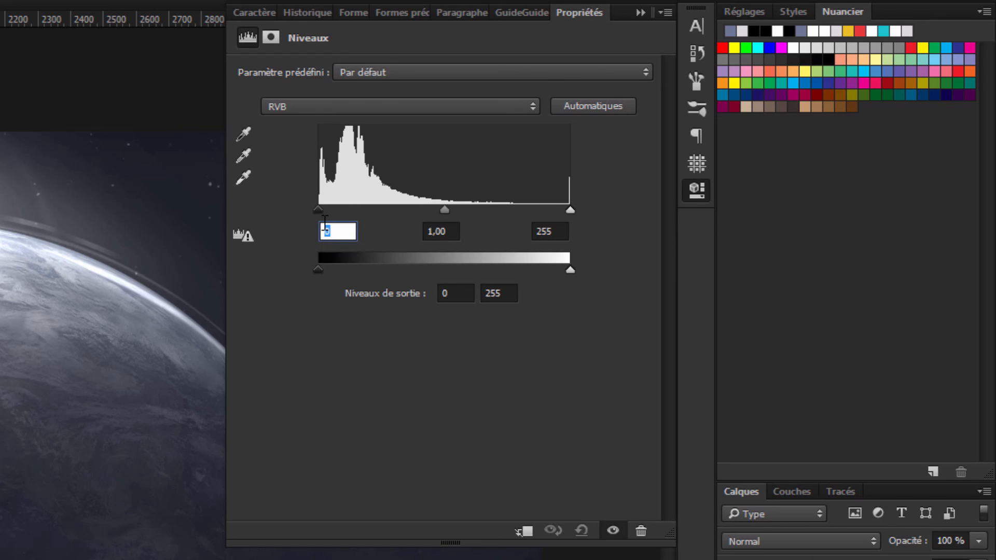
type("28")
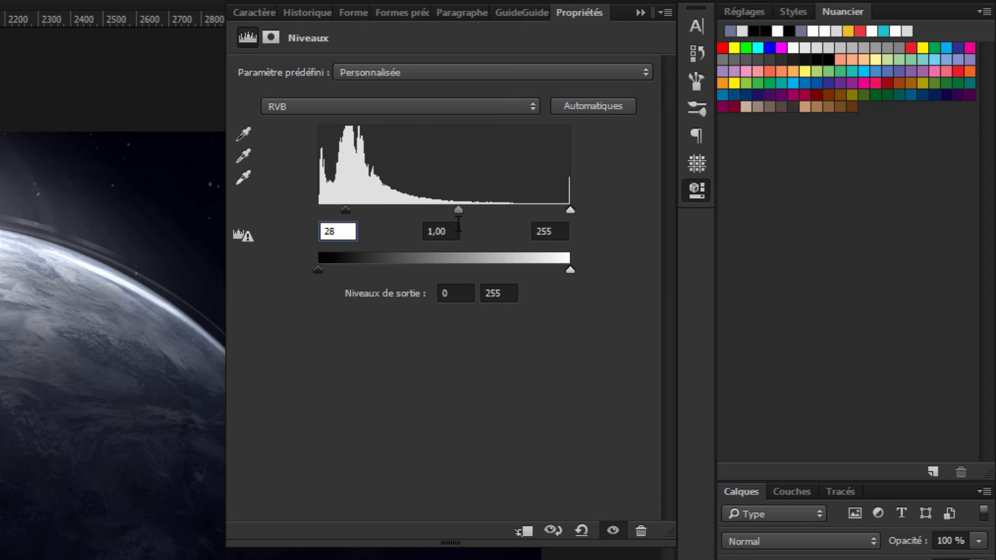
key("Tab")
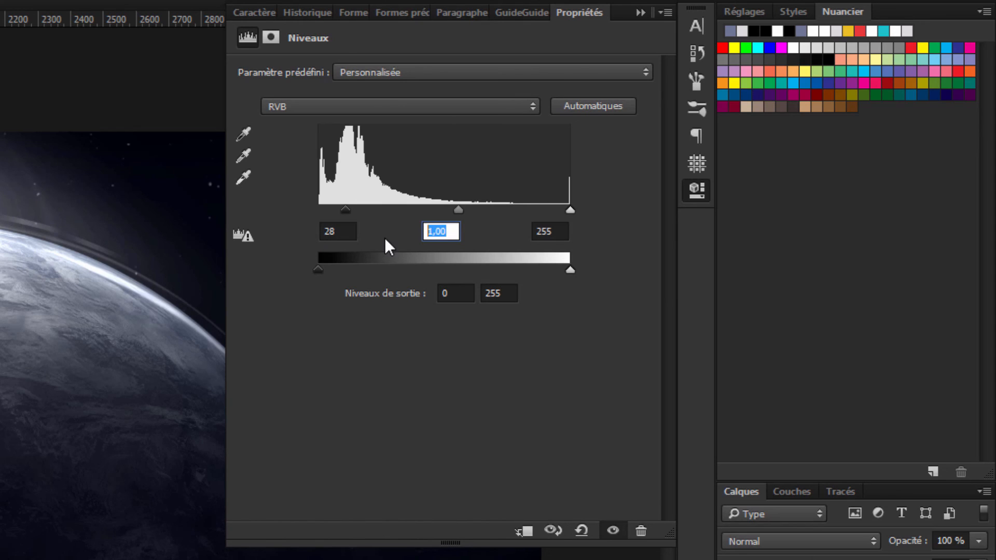
left_click(551, 231)
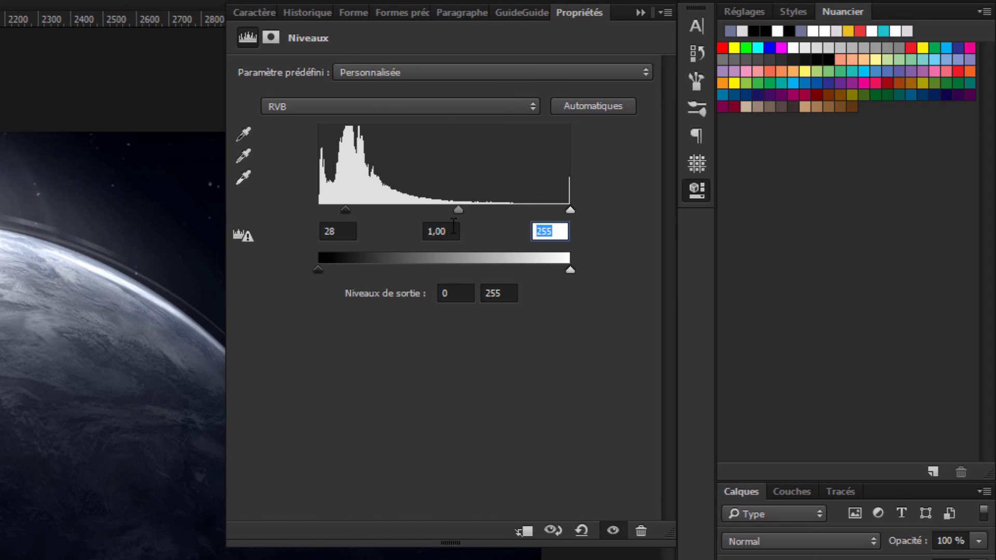
type("241")
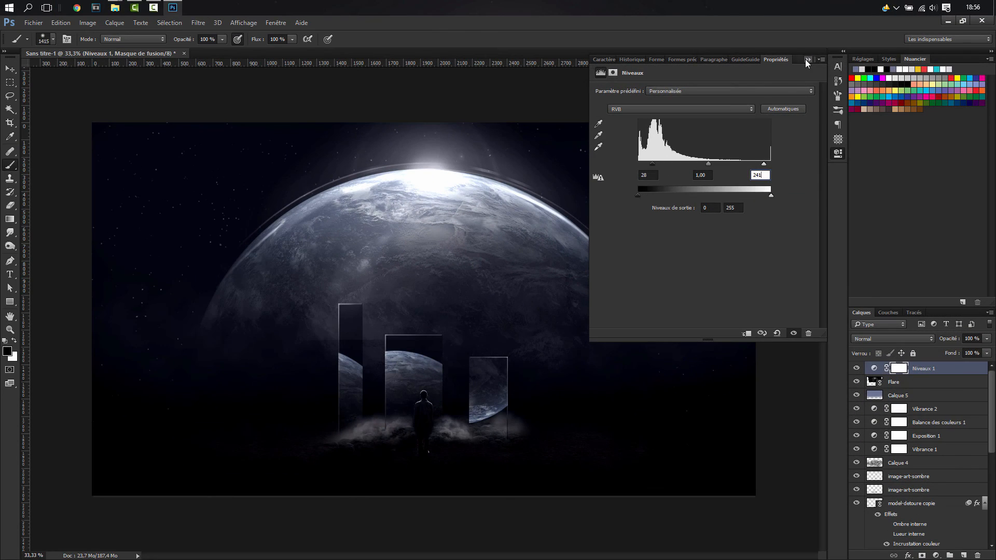
left_click(807, 61)
- Rasterize the Flare layer and erase its stray light over Earth's lower half and around the panels with a large soft eraser
left_click(905, 381)
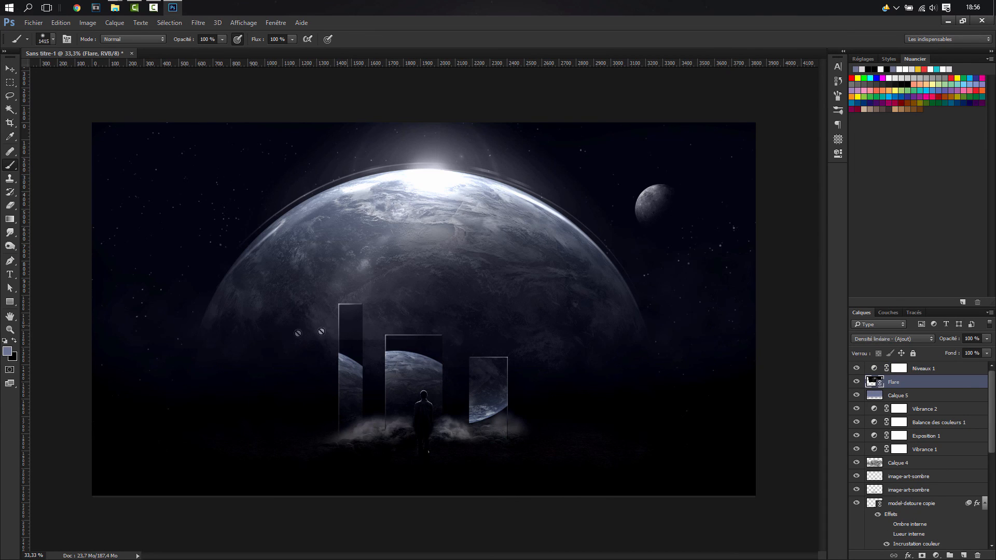
left_click(349, 333)
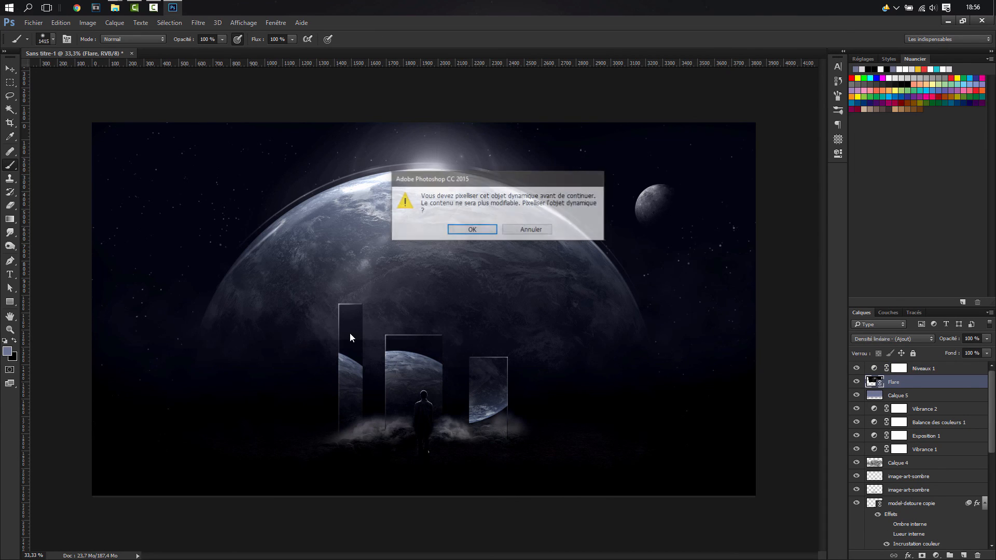
left_click(472, 229)
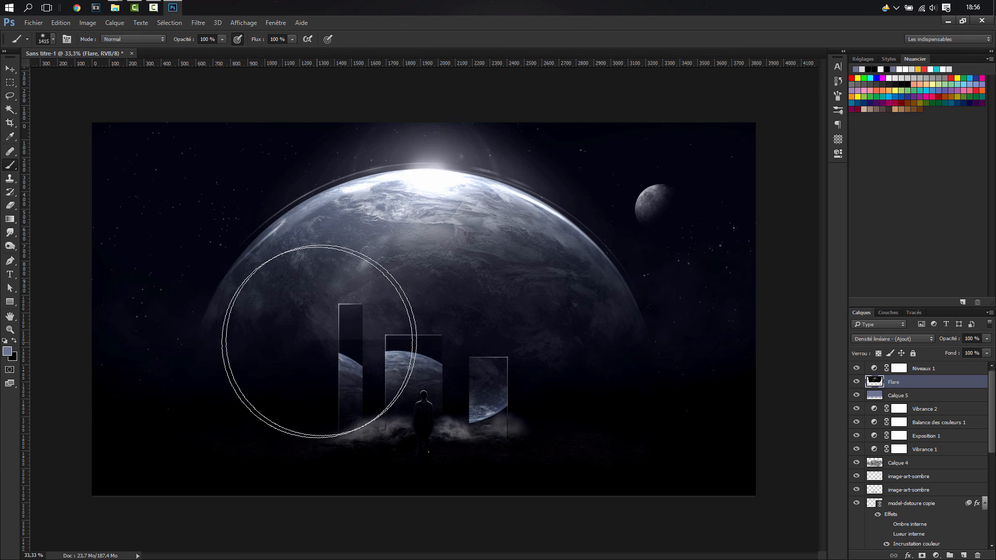
left_click(316, 343)
key("e")
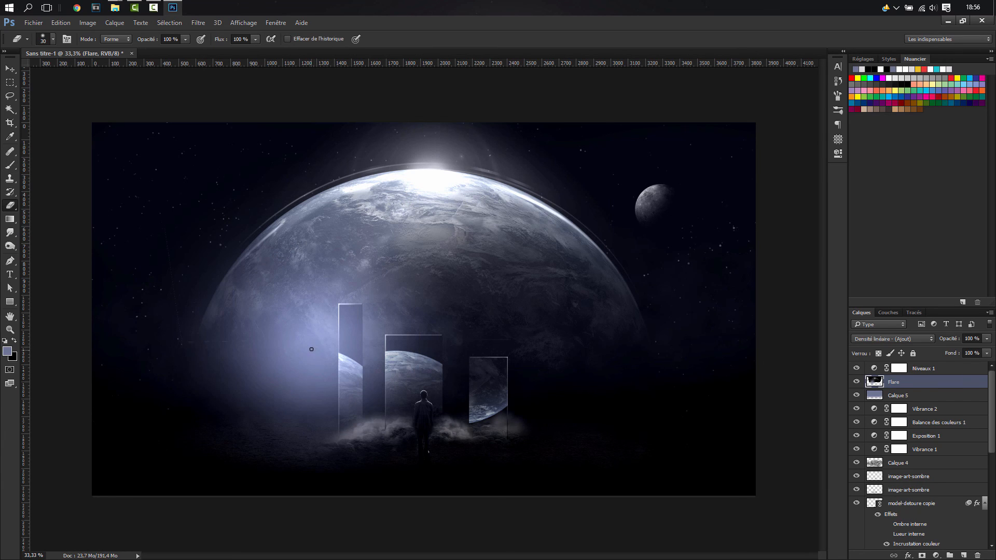
key("ctrl+z")
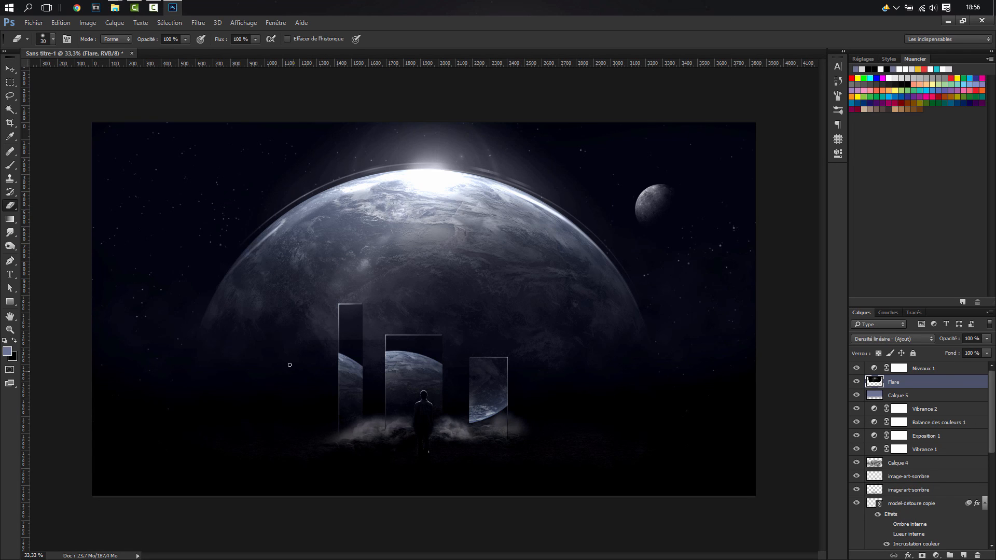
left_click_drag(289, 364, 340, 357)
mouse_move(377, 313)
left_mouse_down()
mouse_move(530, 355)
mouse_move(447, 341)
mouse_move(575, 368)
mouse_move(481, 323)
mouse_move(560, 434)
mouse_move(532, 382)
mouse_move(534, 348)
mouse_move(297, 334)
mouse_move(283, 406)
mouse_move(213, 422)
mouse_move(421, 422)
mouse_move(575, 379)
mouse_move(489, 345)
mouse_move(592, 437)
mouse_move(485, 439)
mouse_move(377, 500)
mouse_move(594, 531)
mouse_move(593, 504)
mouse_move(566, 523)
mouse_move(648, 527)
mouse_move(700, 478)
mouse_move(647, 488)
mouse_move(641, 476)
mouse_move(543, 444)
mouse_move(551, 406)
mouse_move(518, 412)
mouse_move(582, 416)
left_mouse_up()
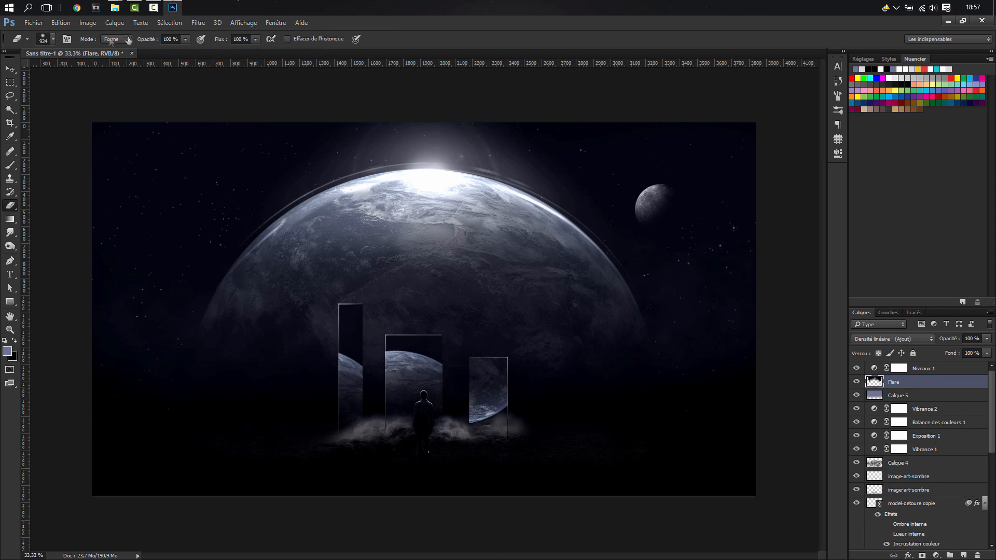
- Add a Correspondance de couleur adjustment layer above Niveaux 1 and load the FoggyNight.3DL lookup file
key("shift+alt+n")
left_click(940, 369)
left_click(116, 23)
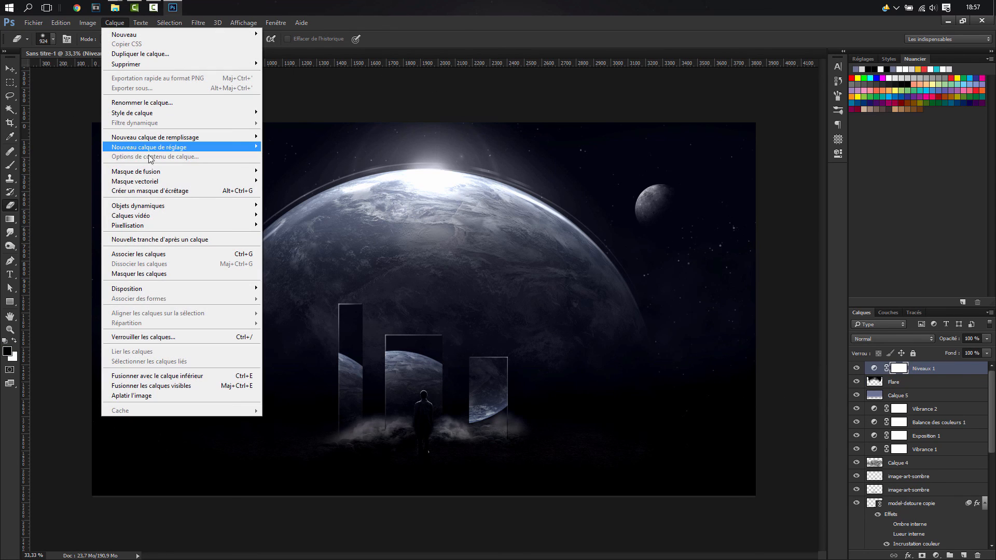
mouse_move(244, 148)
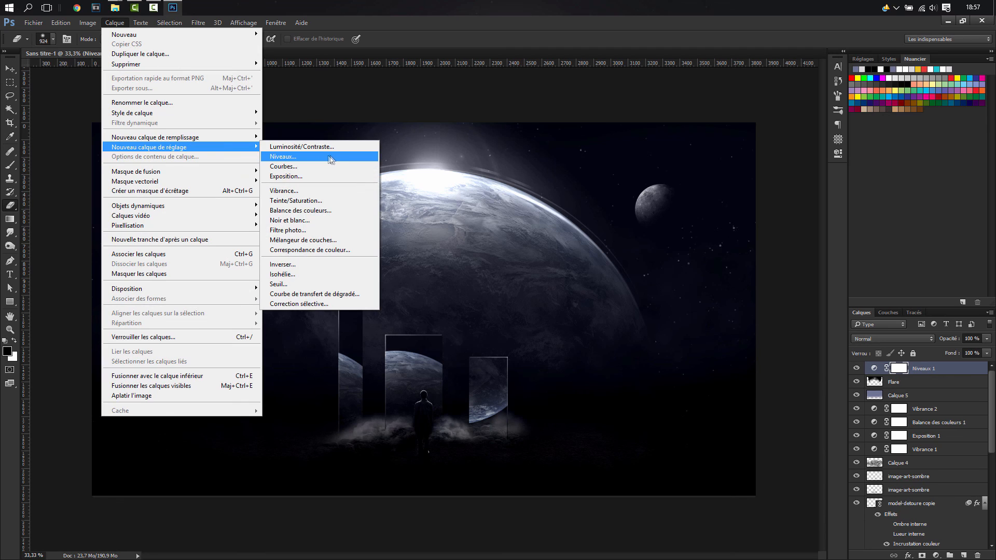
left_click(321, 250)
left_click(608, 174)
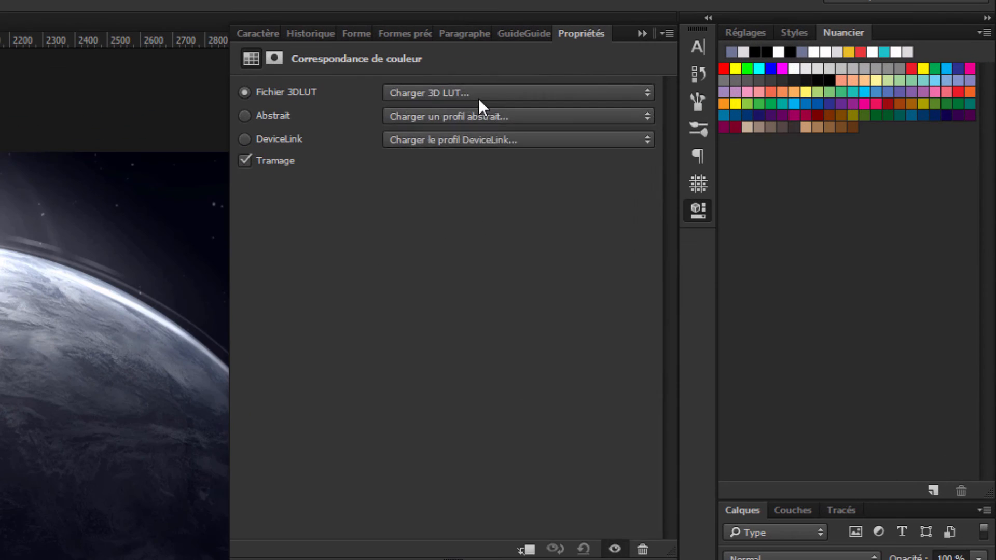
left_click(689, 91)
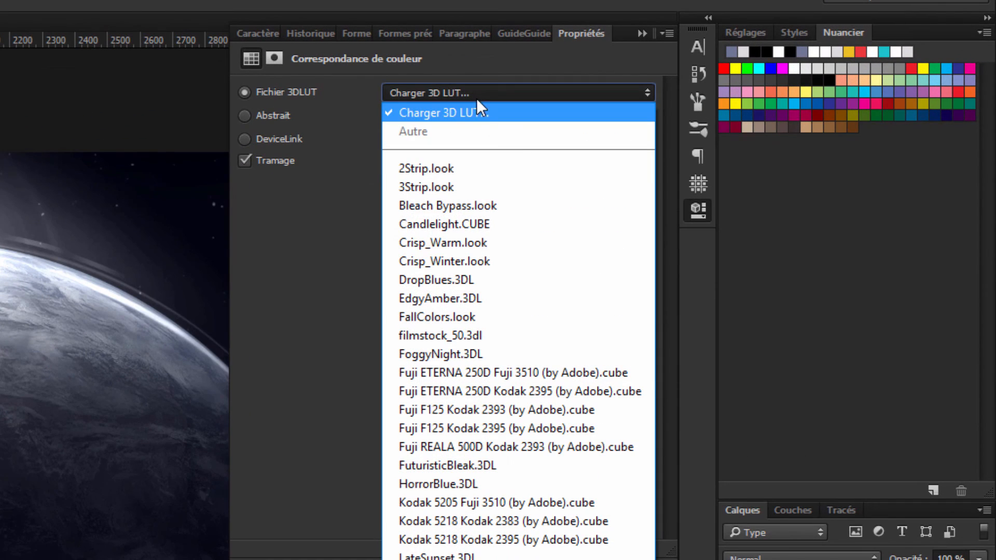
left_click(450, 356)
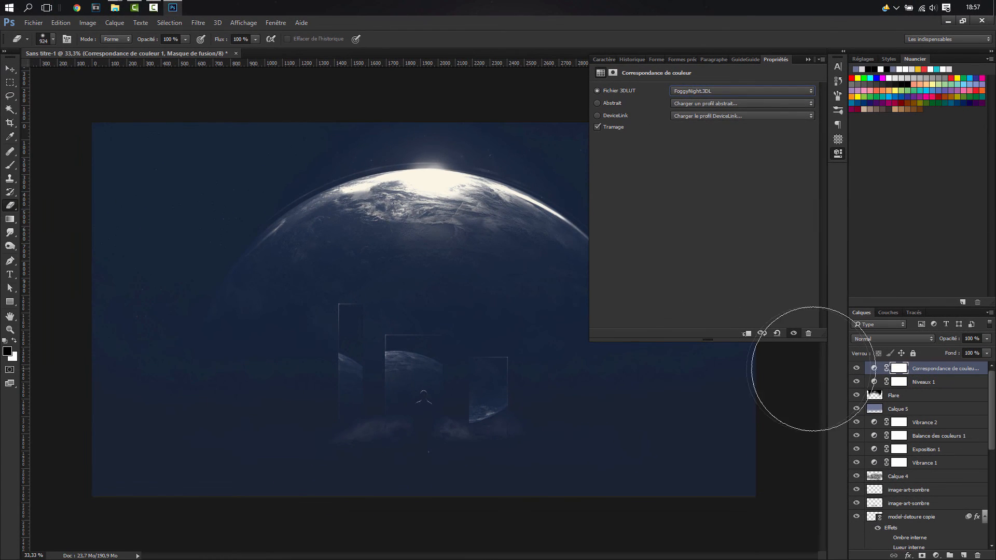
- Set the Correspondance de couleur layer's blend mode to Superposition and its opacity to 15 %
left_click(922, 369)
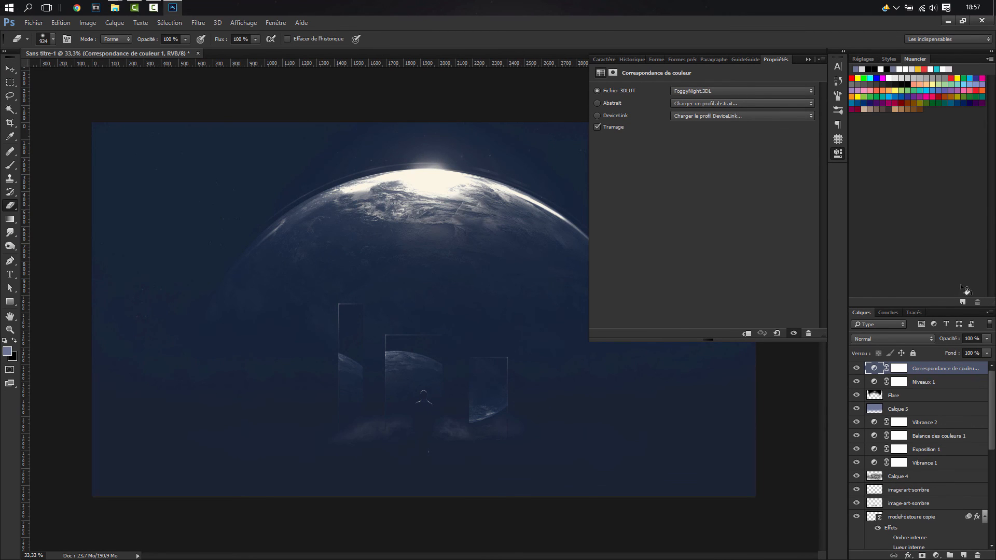
left_click(892, 339)
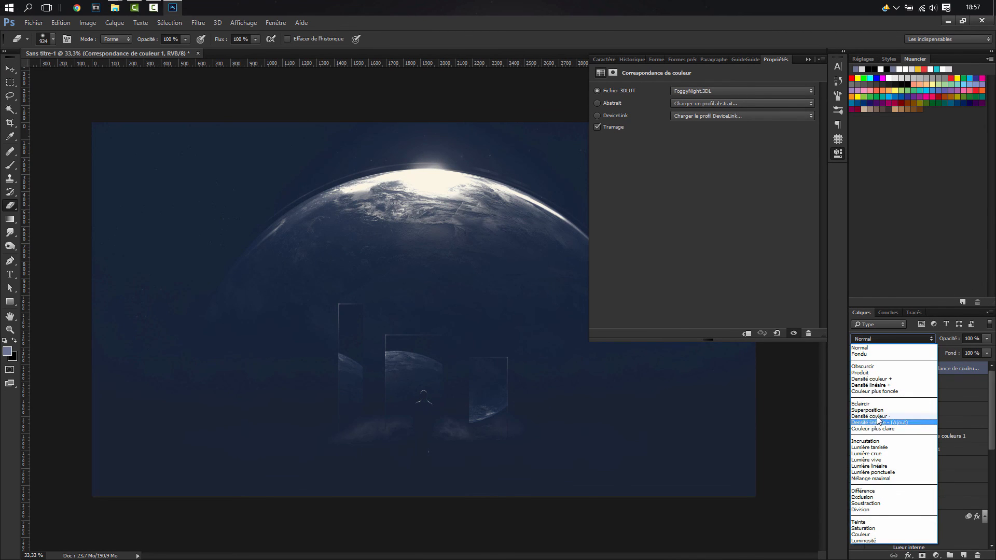
key("Escape")
key("shift+alt+s")
left_click(978, 339)
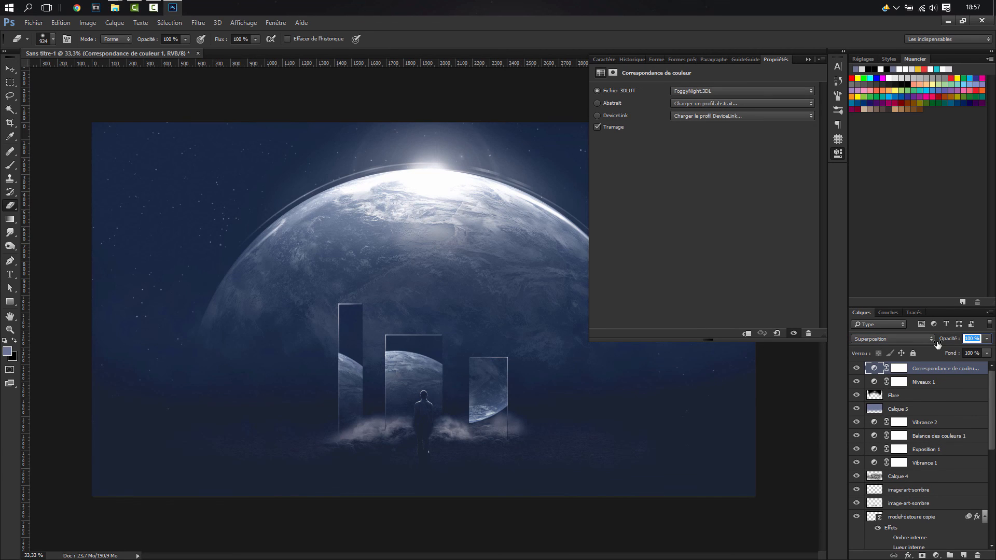
type("15")
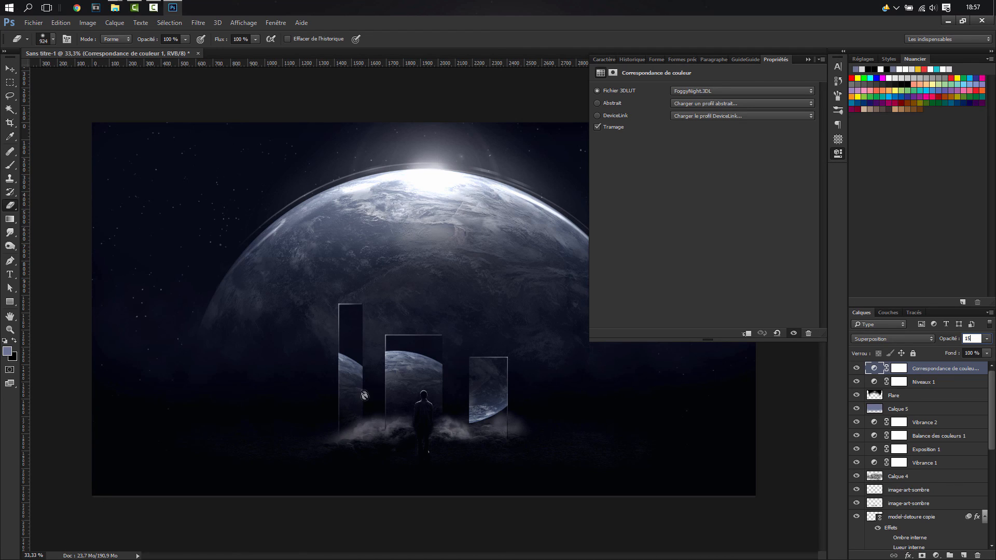
left_click(807, 58)
- Review the layer stack and compare the composition with the current desktop wallpaper
scroll(916, 439, "down", 5)
scroll(915, 438, "up", 5)
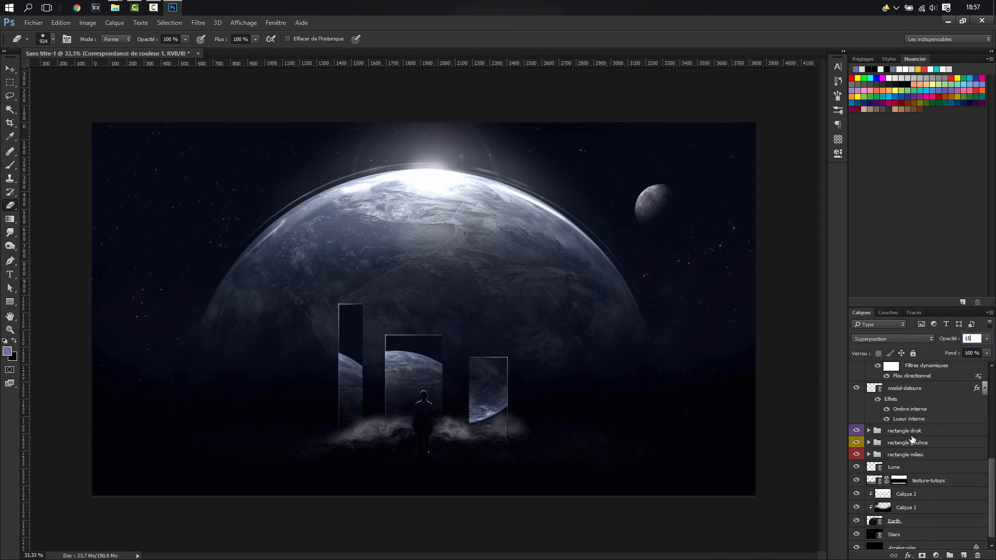
scroll(907, 451, "up", 1)
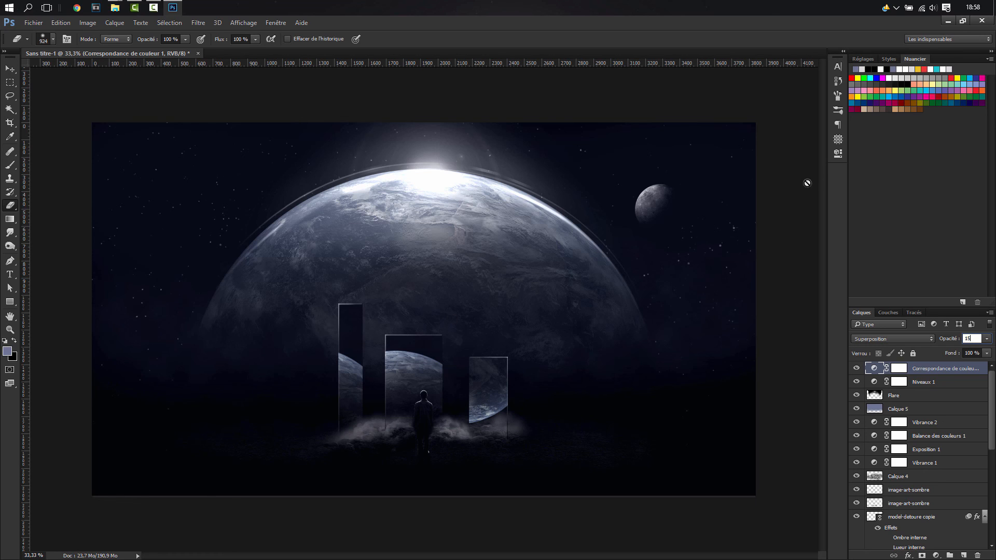
left_click(947, 21)
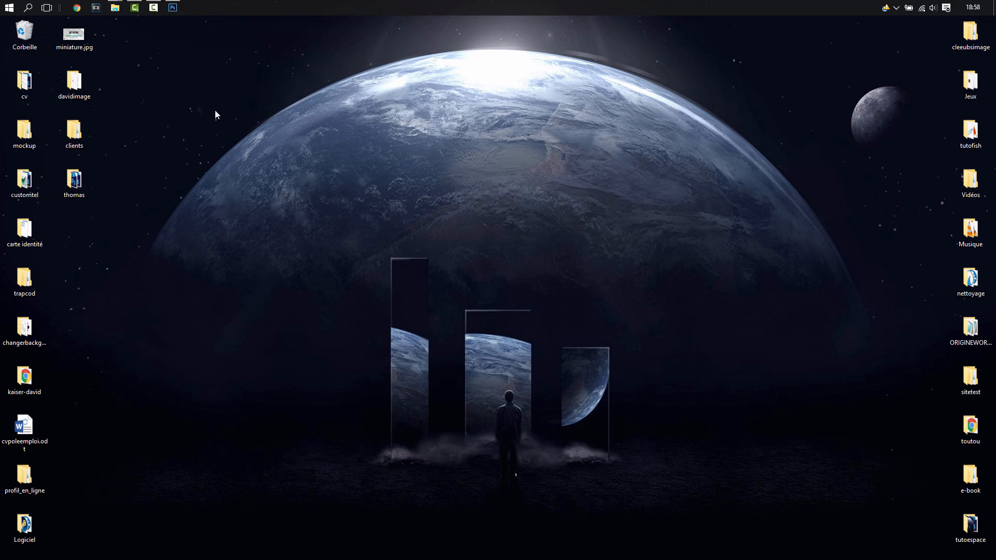
left_click(172, 7)
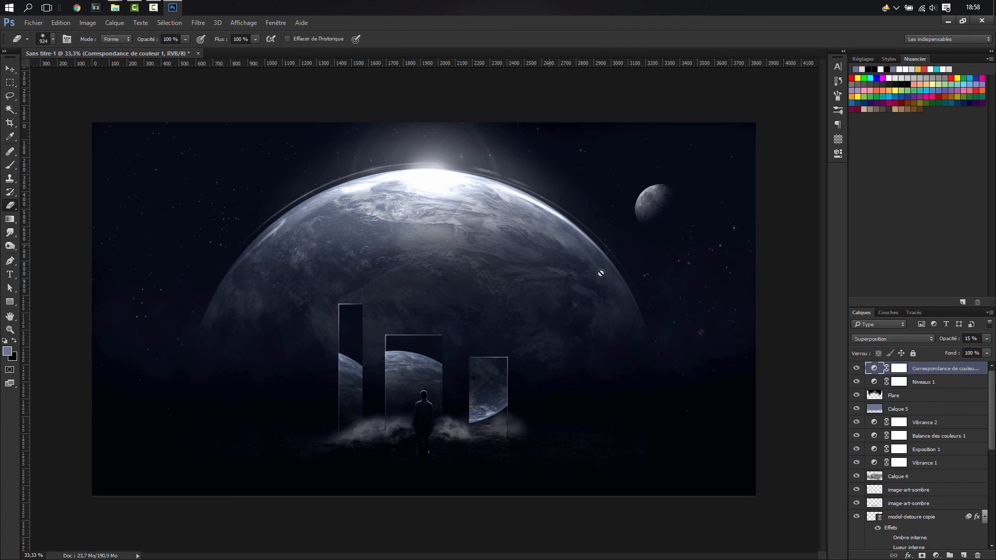
- Move Earth copie 2 inside the rectangle droit group to about X 2050 px, Y 1221 px, and bring up the desktop wallpaper for comparison
scroll(873, 412, "down", 5)
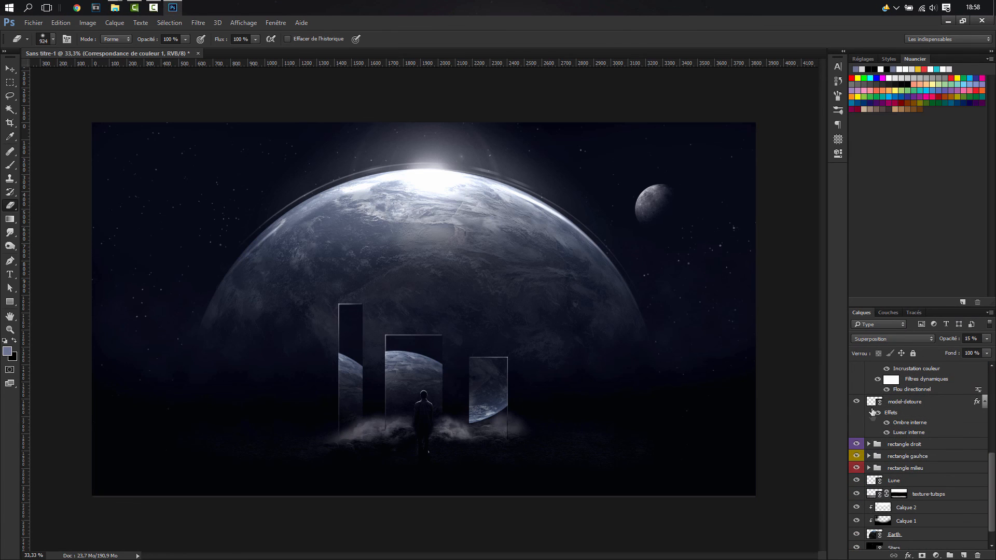
left_click(868, 444)
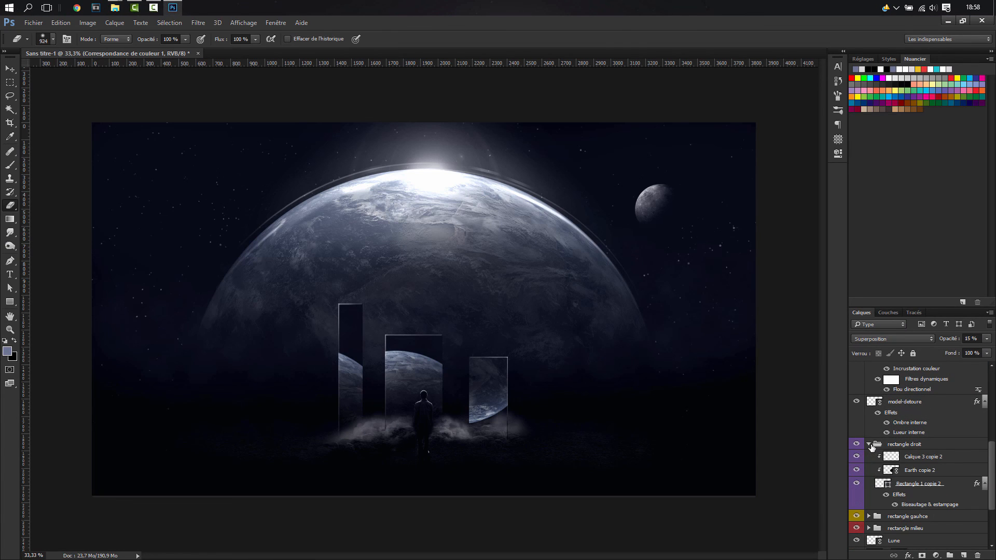
left_click(920, 470)
key("ctrl+t")
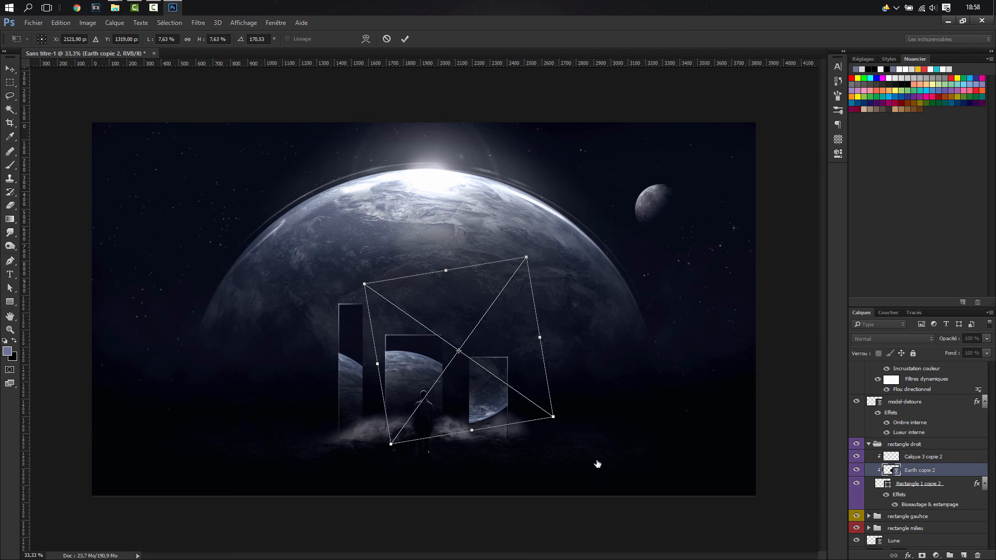
mouse_move(488, 392)
left_mouse_down()
mouse_move(477, 378)
mouse_move(489, 386)
left_mouse_up()
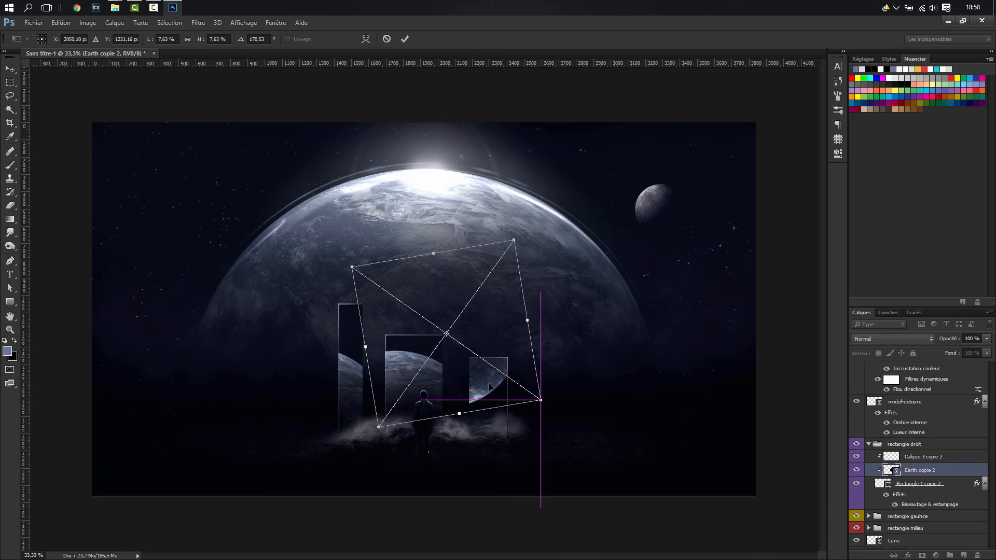
key("Return")
key("e")
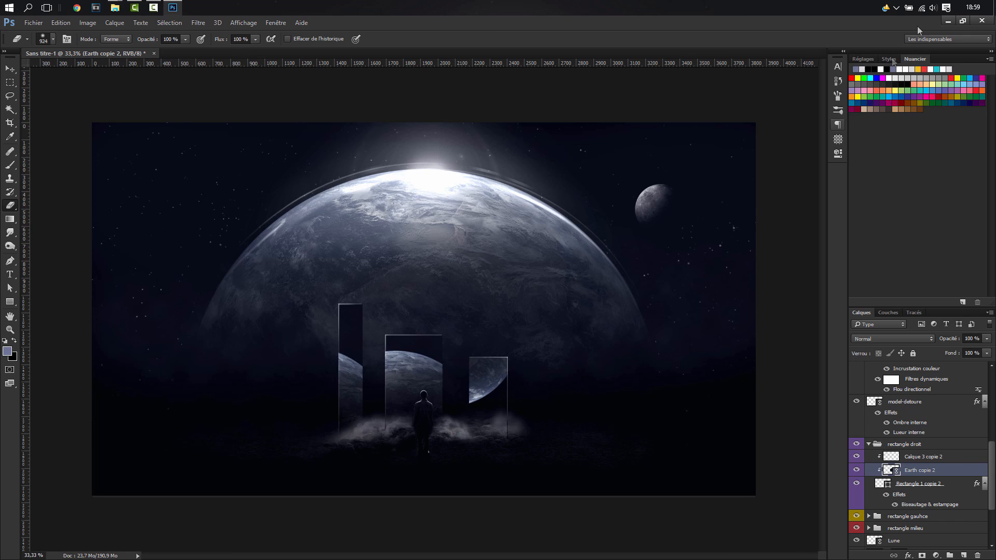
left_click(946, 19)
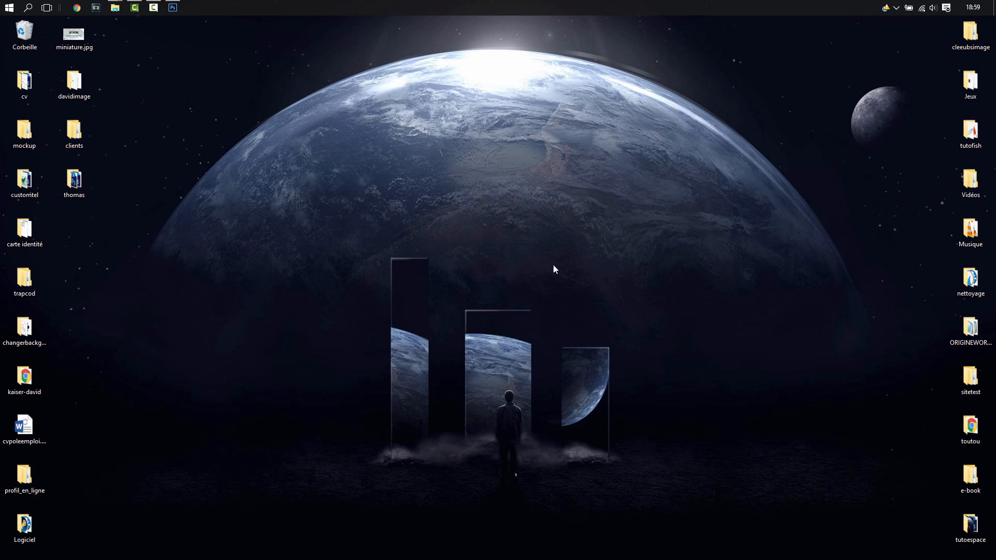